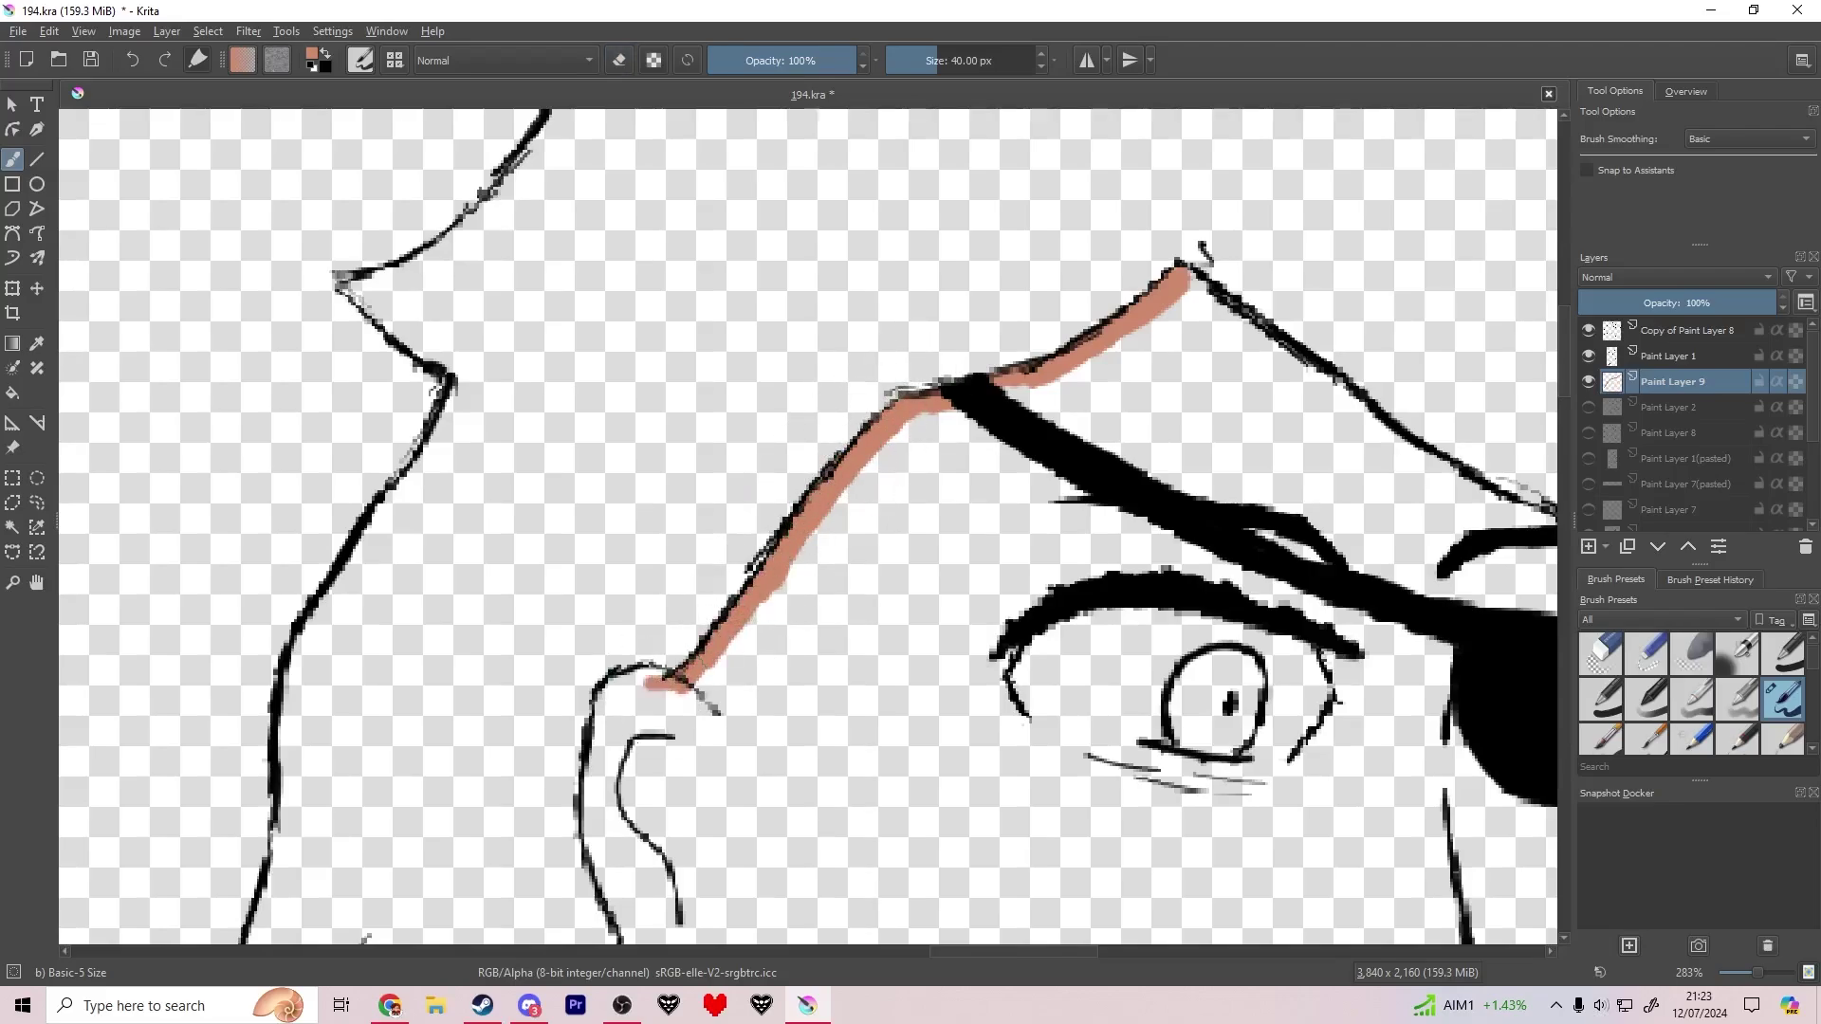
Step: Paint a skin-tone border inside the line art from the ear down the neck to the shoulder strap
scroll(590, 679, "up", 1)
left_click_drag(589, 679, 527, 295)
mouse_move(538, 376)
left_mouse_down()
mouse_move(541, 549)
mouse_move(585, 690)
mouse_move(559, 742)
mouse_move(581, 711)
mouse_move(615, 785)
mouse_move(670, 772)
mouse_move(695, 733)
mouse_move(711, 870)
left_mouse_up()
key("e")
key("e")
key("e")
left_click_drag(786, 537, 748, 145)
scroll(748, 144, "down", 1)
mouse_move(700, 422)
left_mouse_down()
mouse_move(677, 614)
mouse_move(605, 798)
left_mouse_up()
left_click_drag(711, 761, 804, 450)
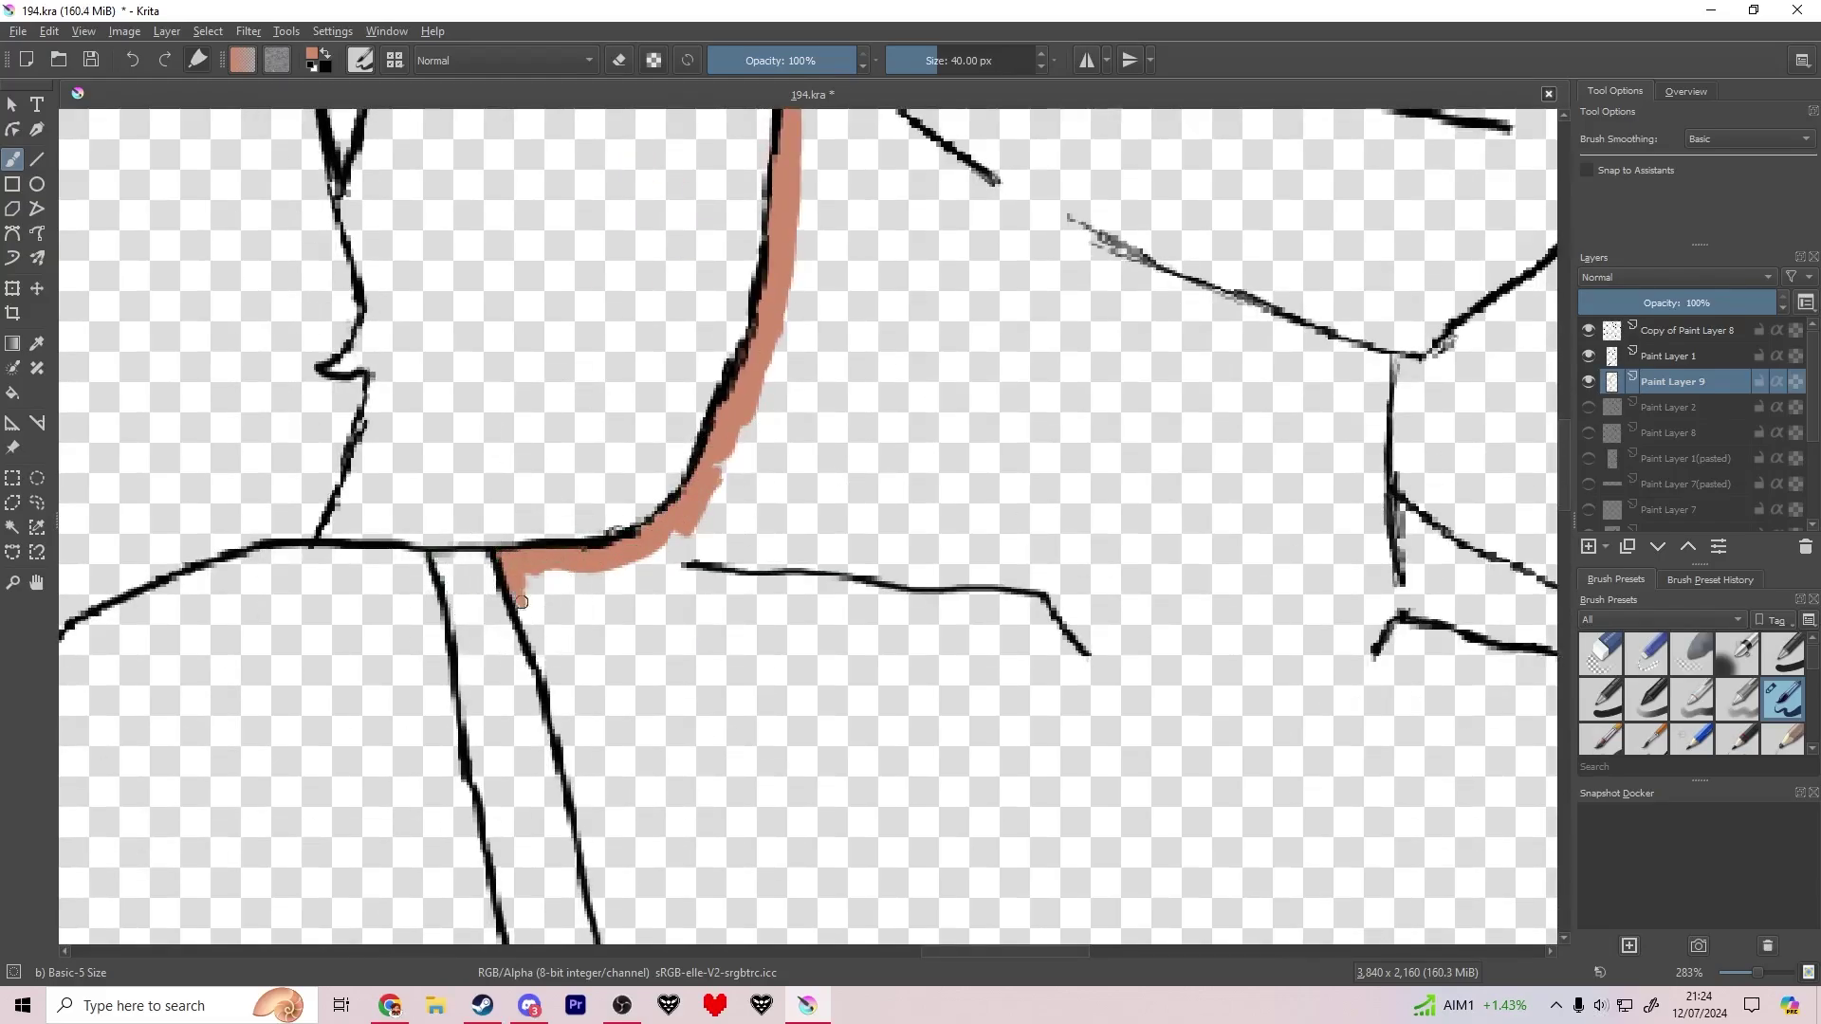
Step: Paint a skin-tone border down the chest side of the first shoulder strap to the neckline corner
mouse_move(522, 602)
left_mouse_down()
mouse_move(592, 801)
mouse_move(595, 867)
left_mouse_up()
left_click_drag(520, 864, 575, 614)
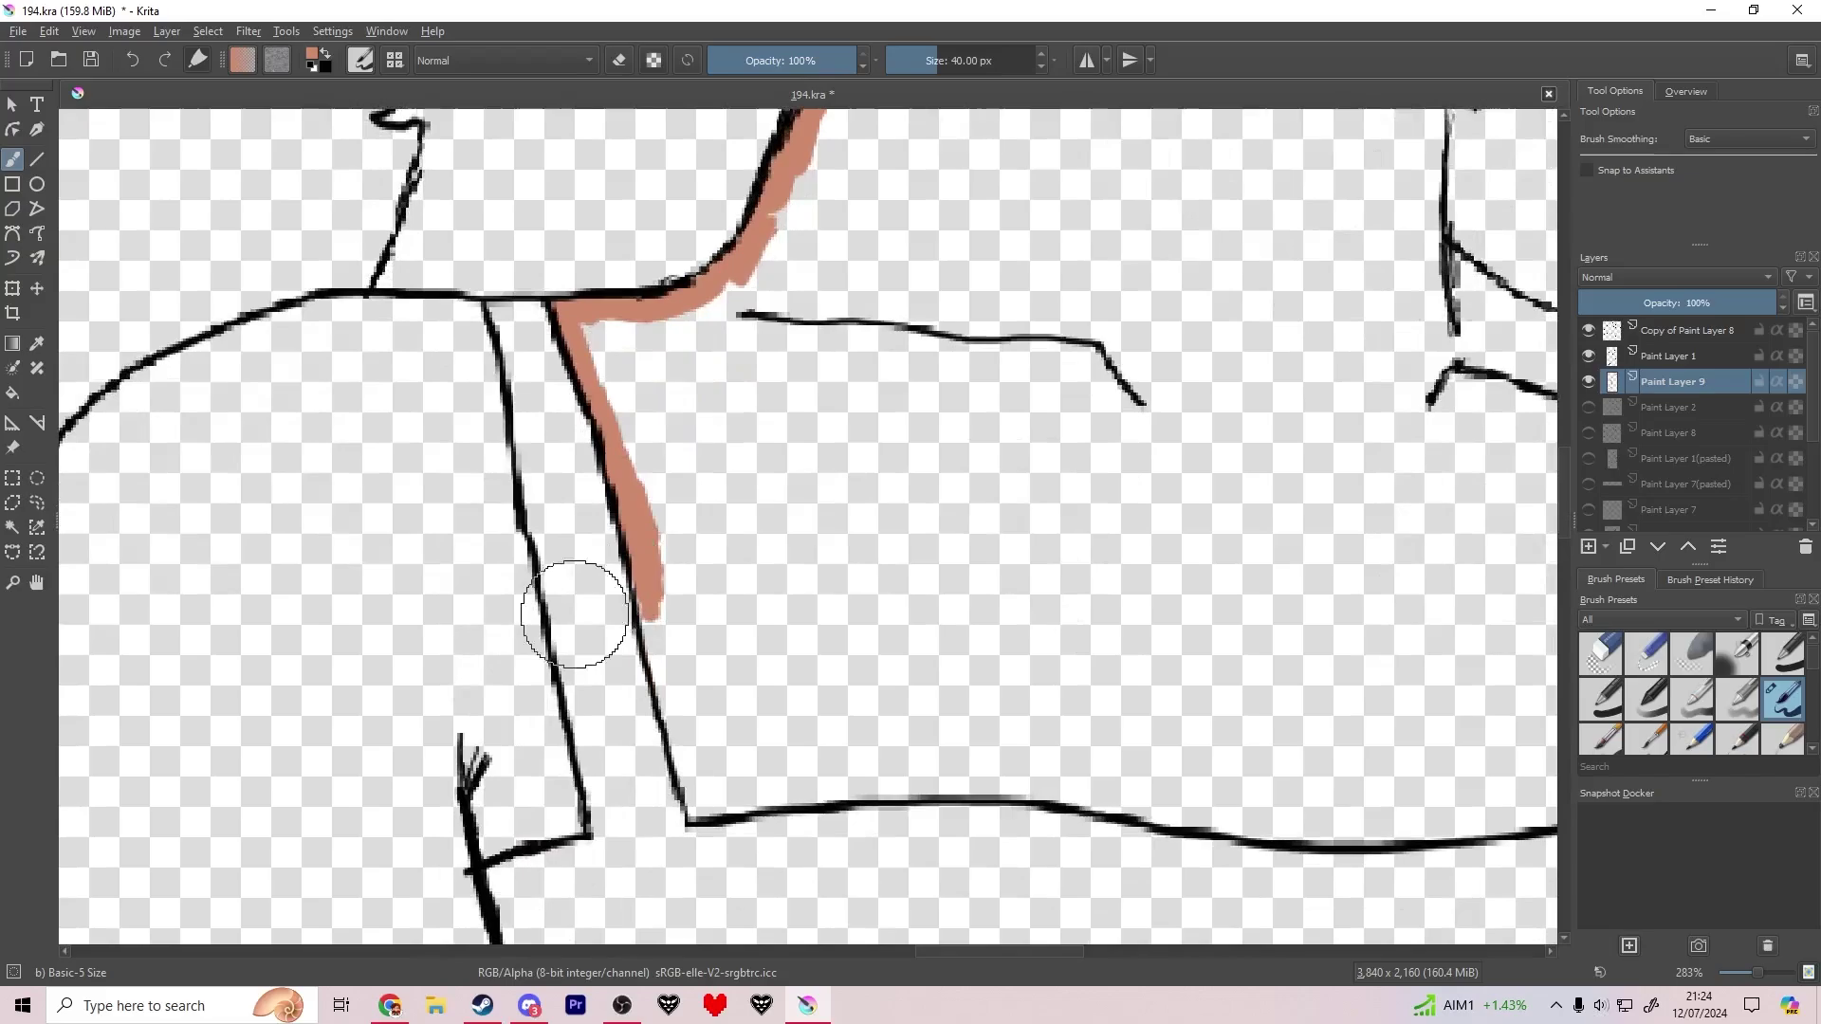
scroll(574, 614, "up", 2)
left_click_drag(732, 520, 809, 910)
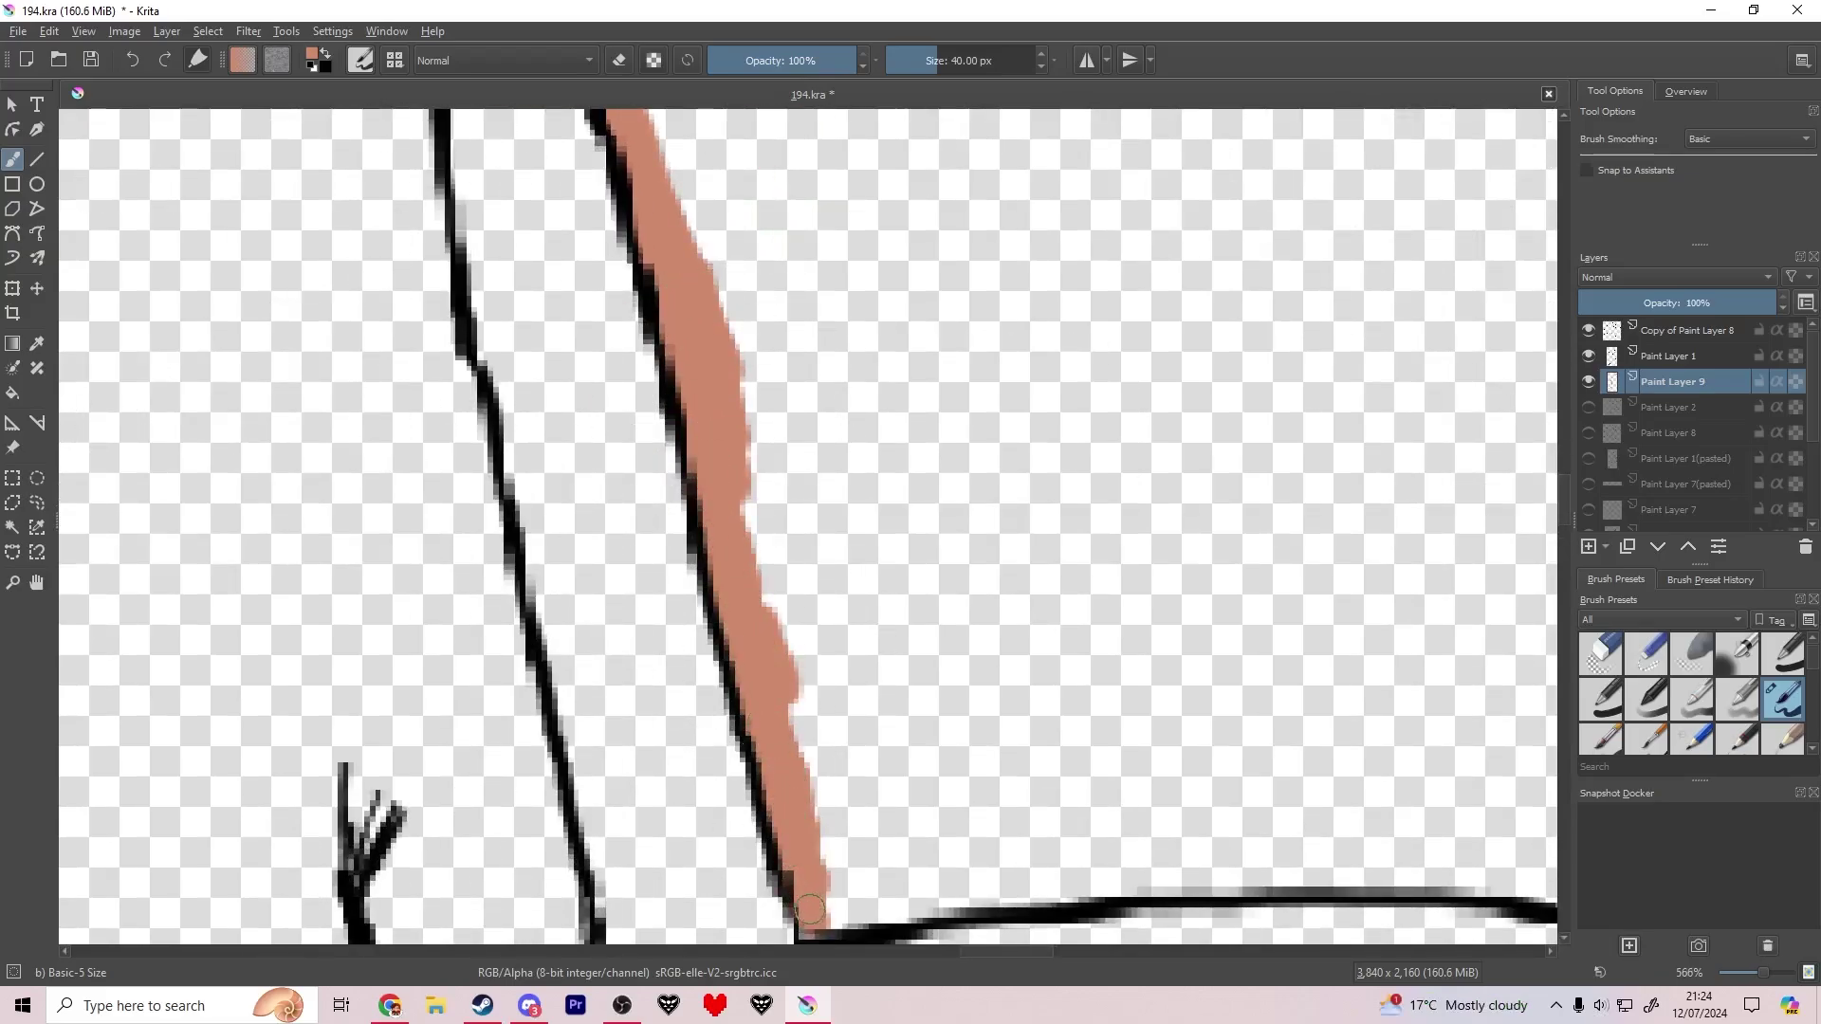
scroll(816, 854, "down", 2)
Step: Continue the skin-tone border along the top's neckline and up the chest side of the opposite strap
mouse_move(840, 839)
left_mouse_down()
mouse_move(593, 720)
mouse_move(212, 730)
mouse_move(449, 746)
left_mouse_up()
left_click(1601, 1005)
left_click(323, 586)
left_click_drag(581, 755, 695, 775)
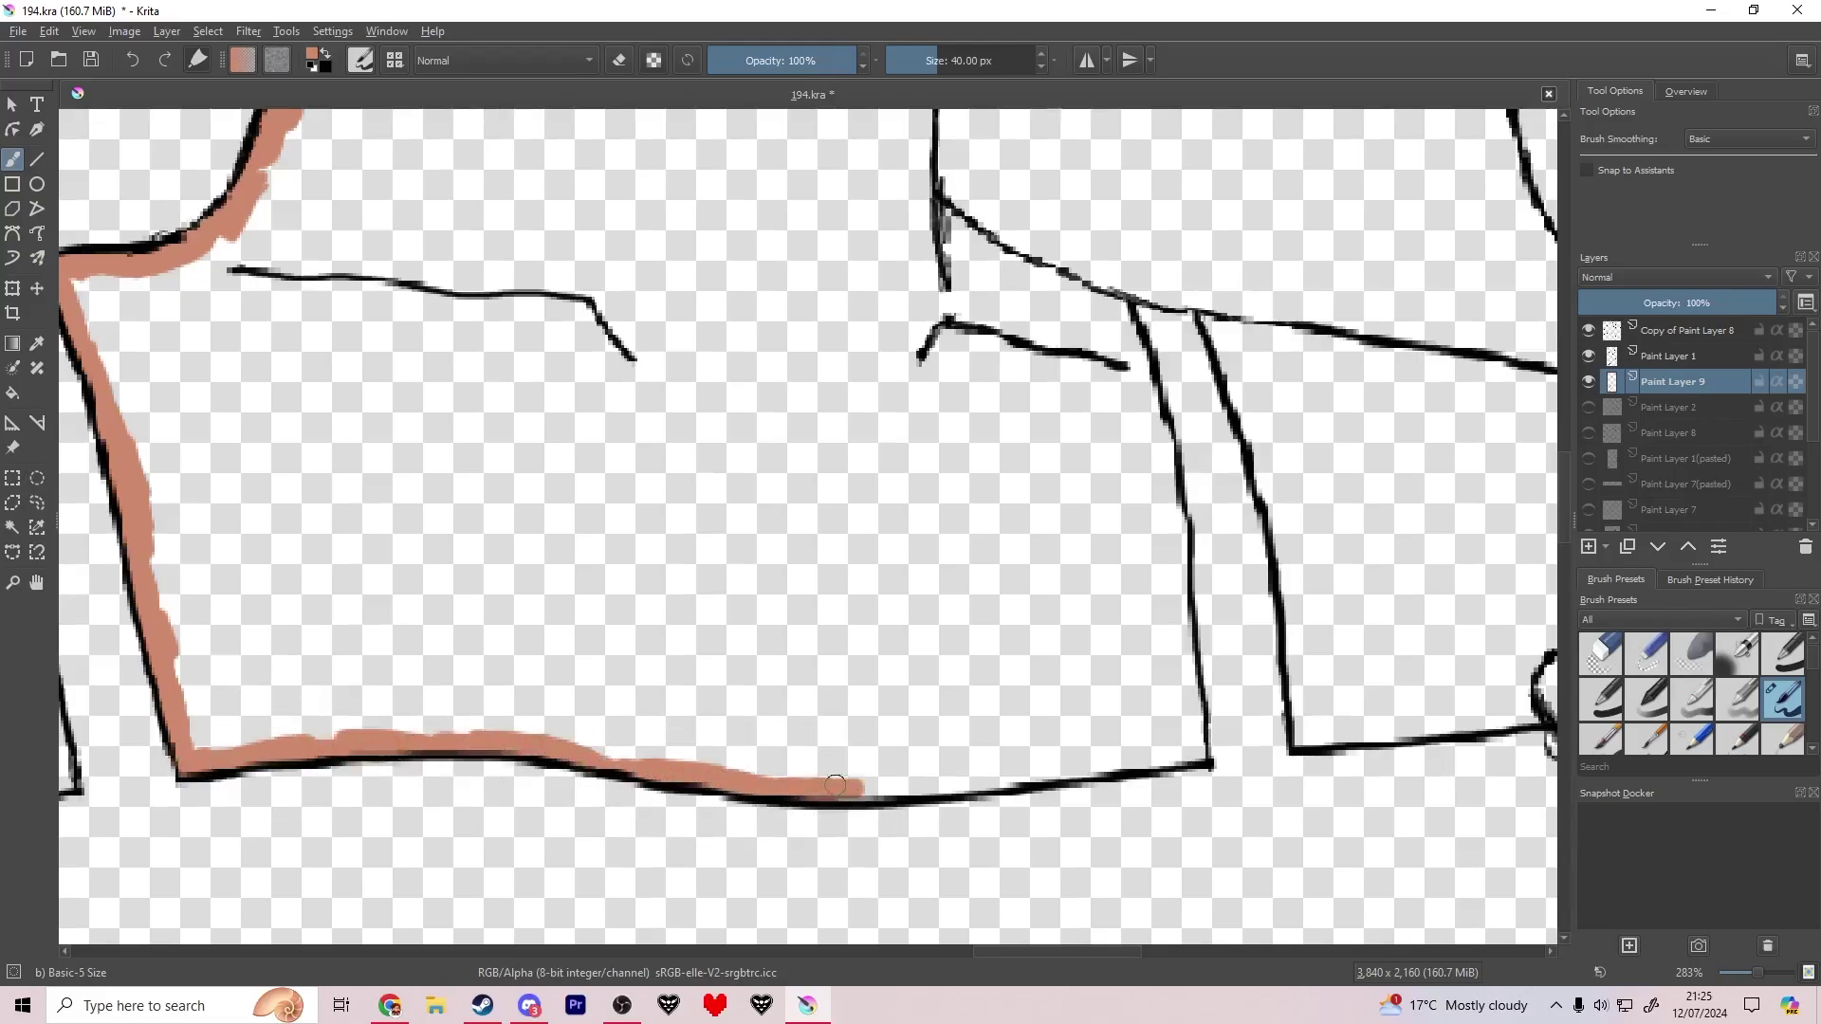
mouse_move(914, 739)
left_mouse_down()
mouse_move(925, 782)
mouse_move(999, 783)
mouse_move(1013, 801)
mouse_move(1068, 784)
left_mouse_up()
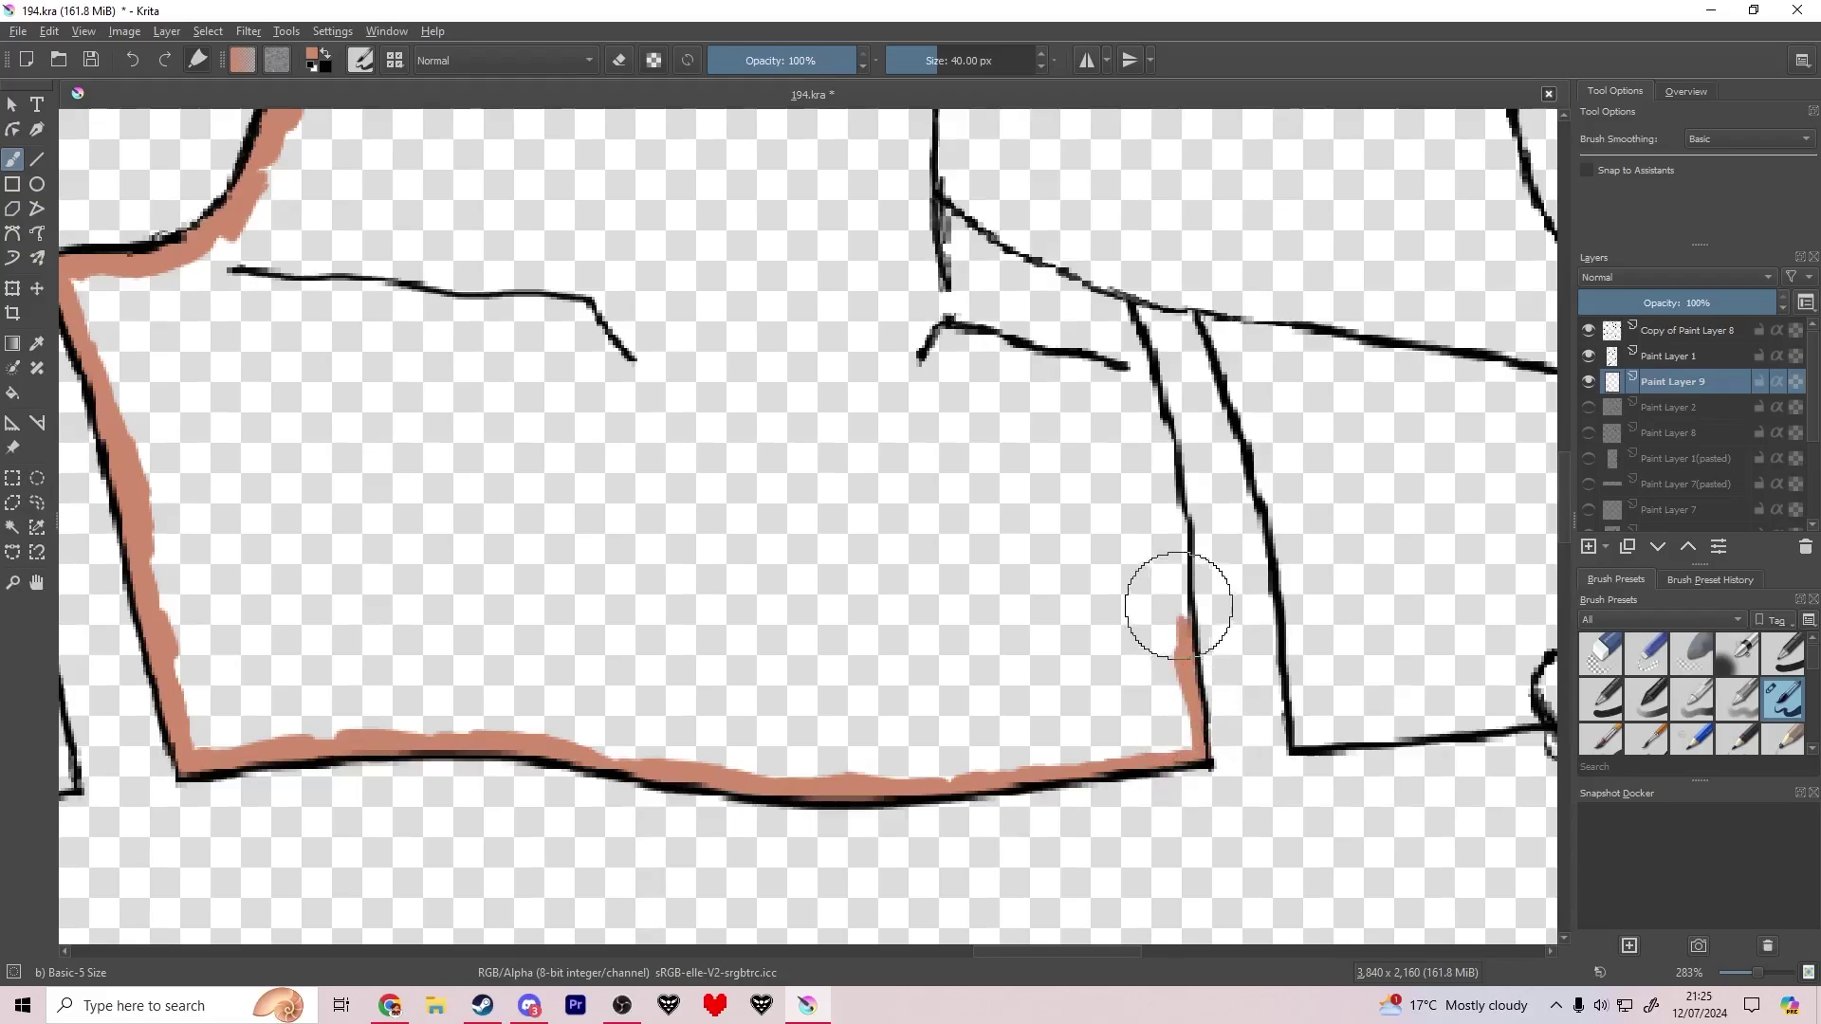
left_click_drag(1173, 611, 1178, 593)
mouse_move(1192, 508)
left_mouse_down()
mouse_move(1125, 375)
mouse_move(1141, 360)
mouse_move(1119, 305)
left_mouse_up()
Step: Paint the skin-tone border up the other side of the neck and along the jaw and cheek to the eye patch
scroll(722, 567, "up", 1)
mouse_move(839, 633)
left_mouse_down()
mouse_move(561, 475)
mouse_move(583, 491)
mouse_move(554, 391)
mouse_move(572, 262)
left_mouse_up()
mouse_move(622, 203)
left_mouse_down()
mouse_move(606, 617)
mouse_move(620, 687)
mouse_move(654, 633)
mouse_move(756, 568)
mouse_move(967, 321)
mouse_move(1064, 134)
left_mouse_up()
key("e")
left_click_drag(1095, 246, 951, 747)
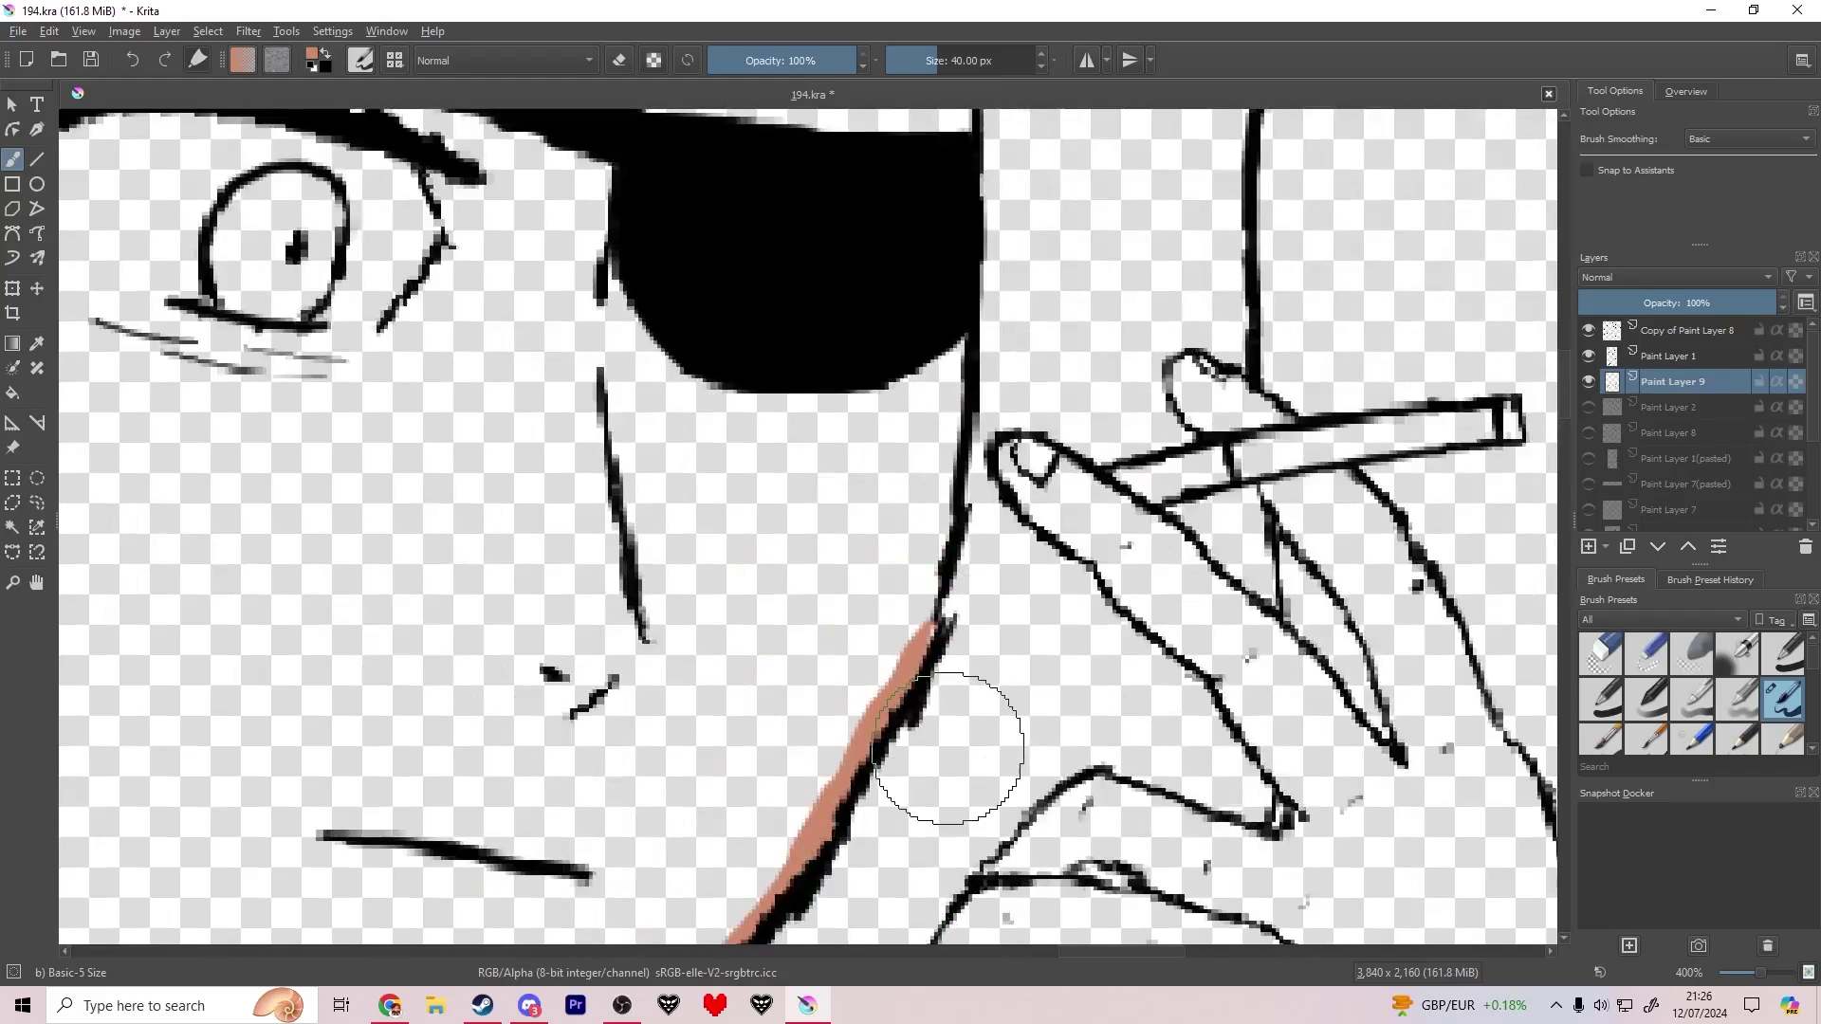
mouse_move(917, 617)
left_mouse_down()
mouse_move(929, 635)
mouse_move(960, 356)
left_mouse_up()
Step: Paint the skin-tone border along the forehead hairline from its peak to the eye patch and erase the overspill
scroll(901, 313, "down", 1)
left_click_drag(806, 204, 803, 497)
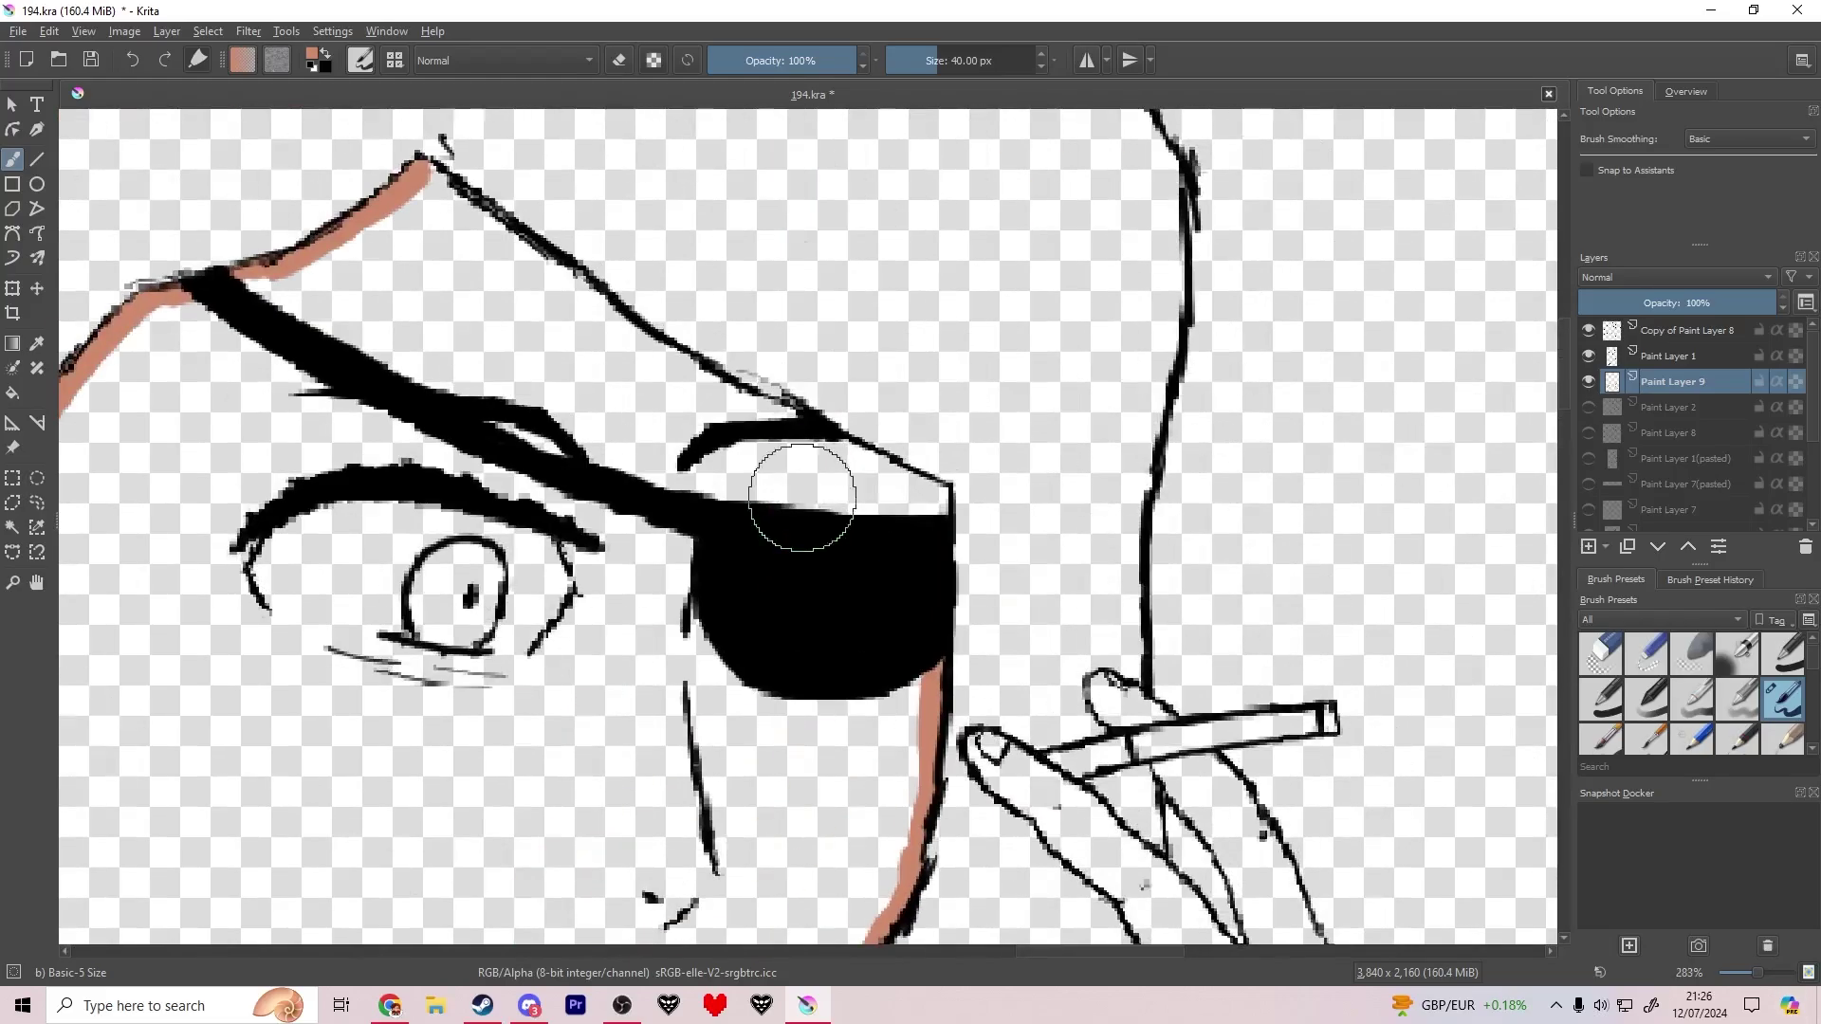
left_click_drag(941, 493, 940, 488)
scroll(776, 186, "up", 2)
scroll(532, 697, "down", 1)
left_click_drag(532, 697, 745, 711)
left_click_drag(425, 337, 861, 647)
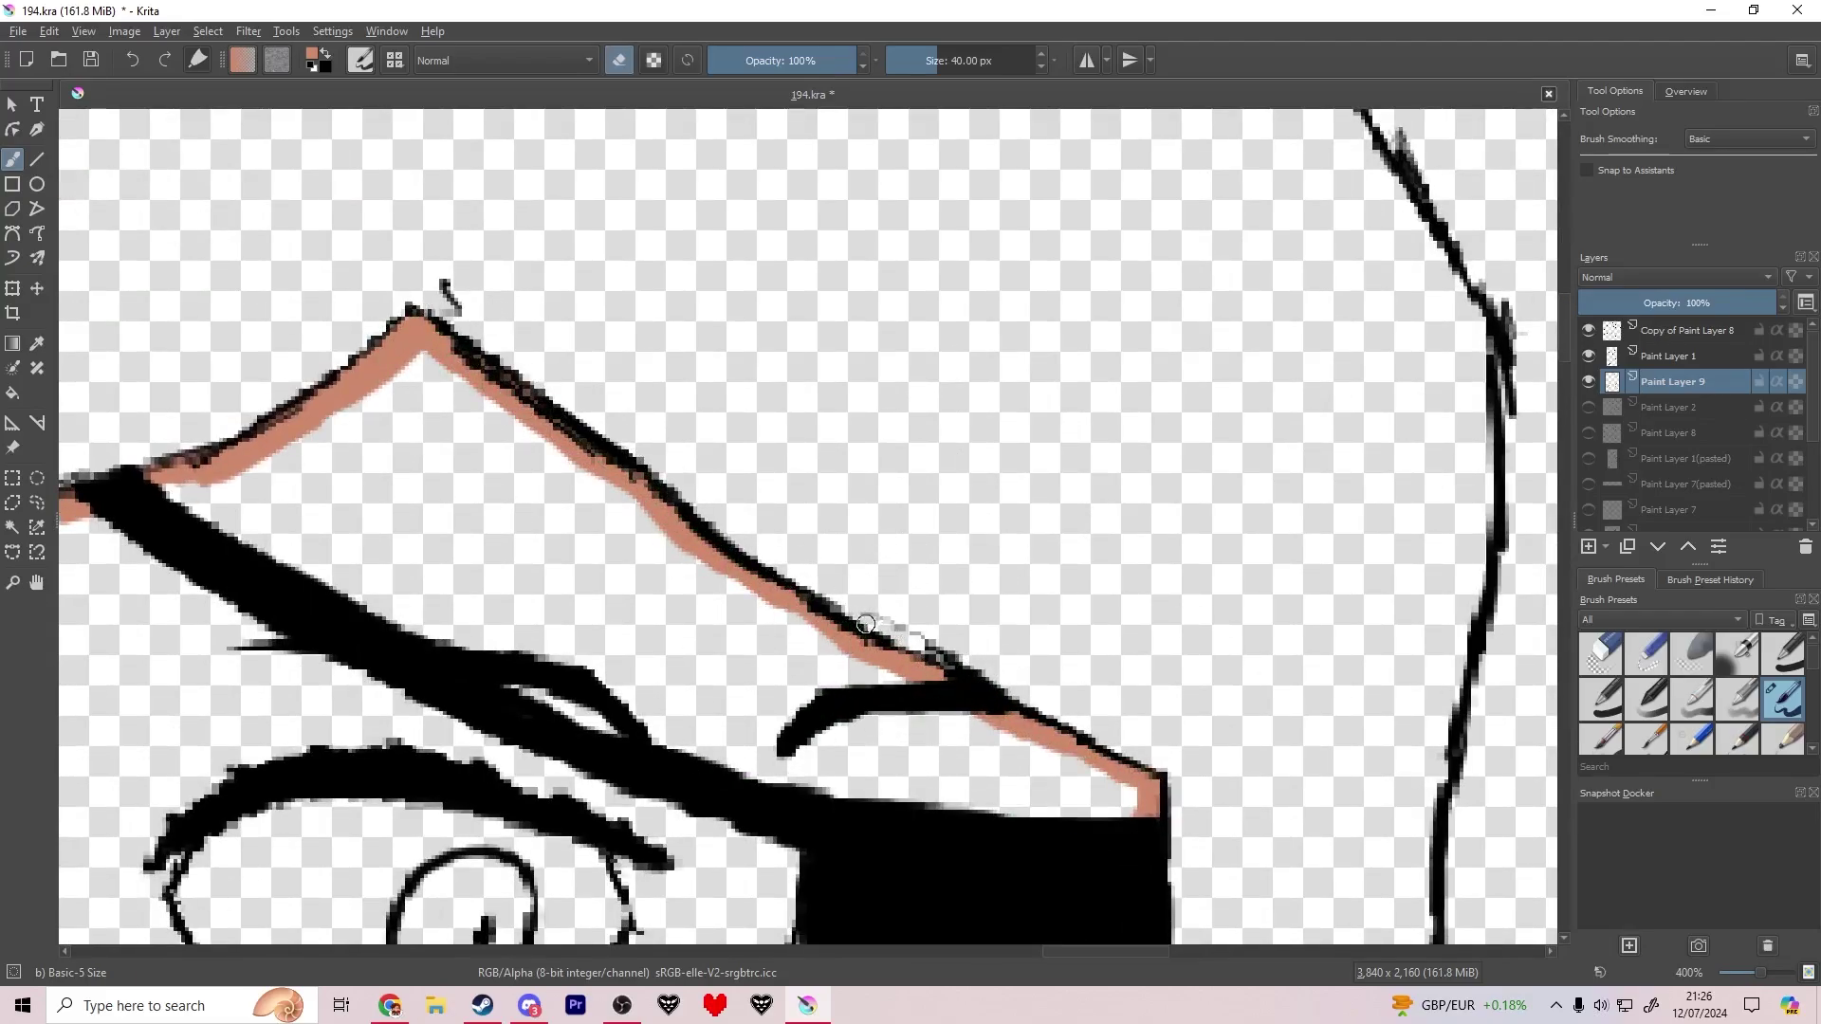
key("e")
Step: Fill the outlined face, neck and chest with the skin tone, return to the brush and save the drawing
scroll(828, 261, "down", 4)
key("f")
left_click(707, 532)
scroll(814, 343, "down", 3)
key("b")
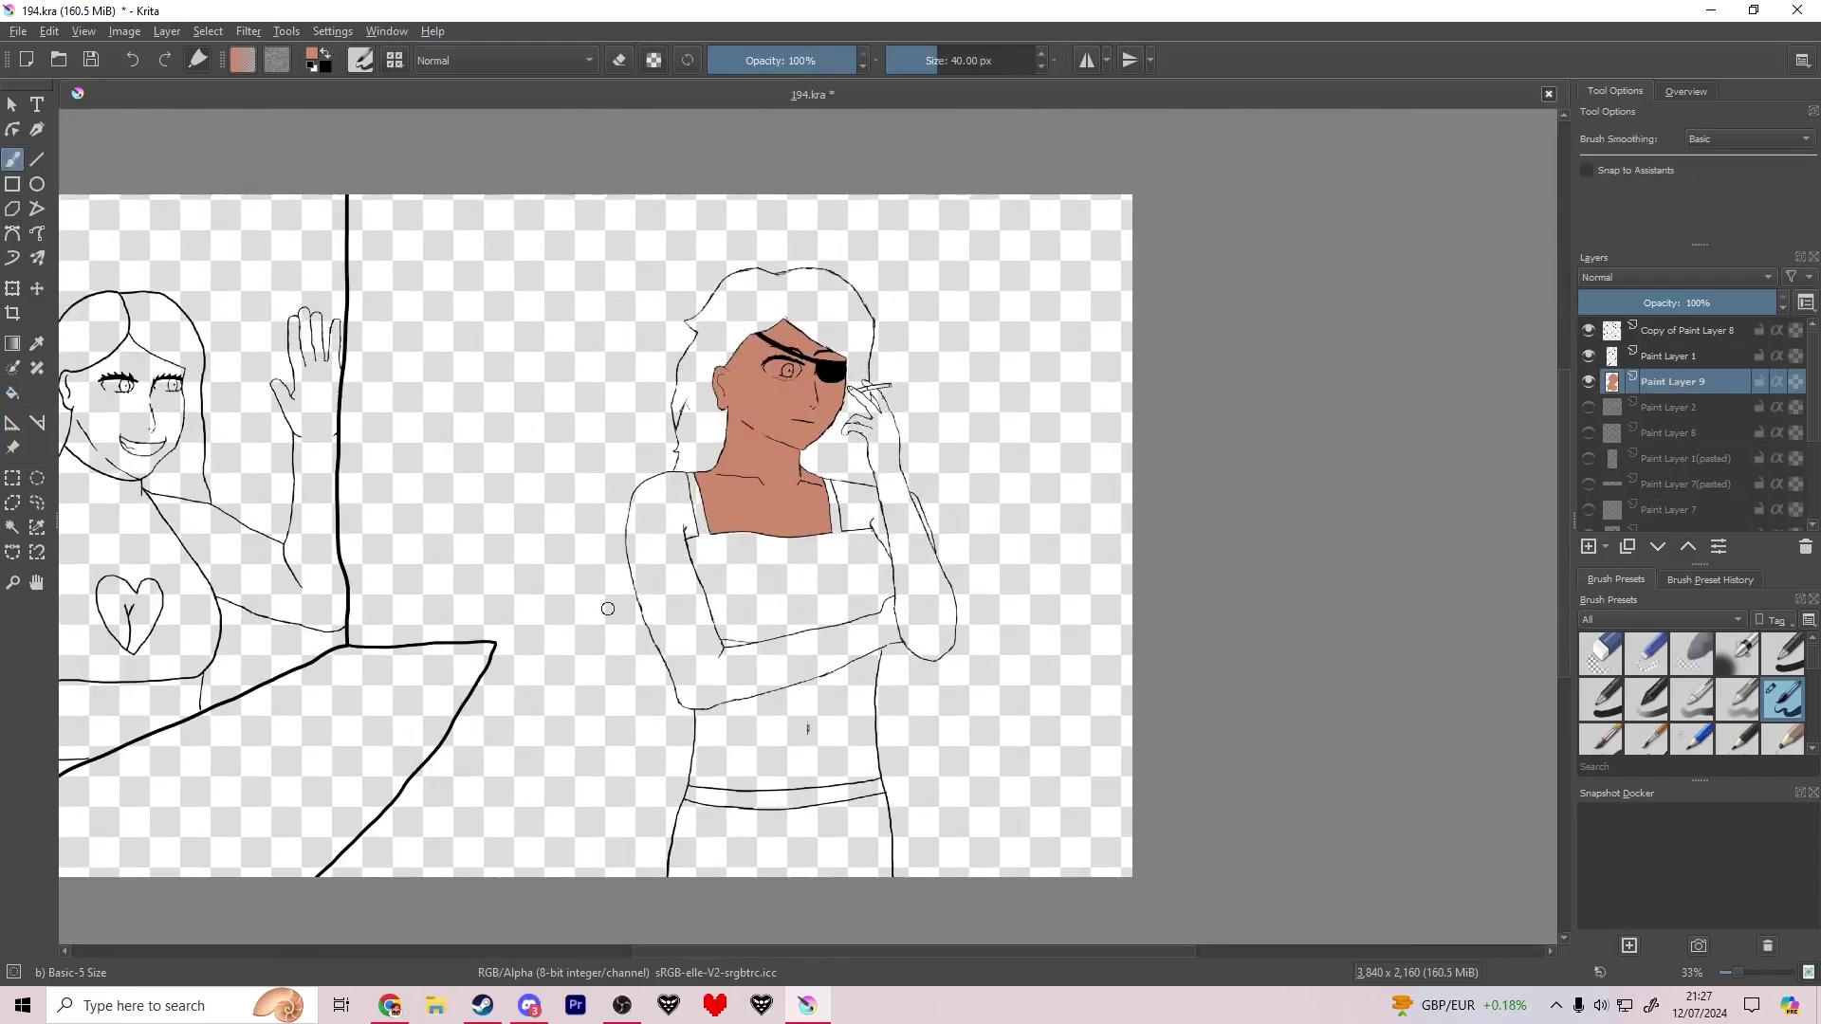
scroll(608, 608, "down", 1)
key("ctrl+s")
Step: Paint a skin-tone border along the lowered arm's inner edge from the top's corner to the elbow crease
scroll(712, 516, "up", 6)
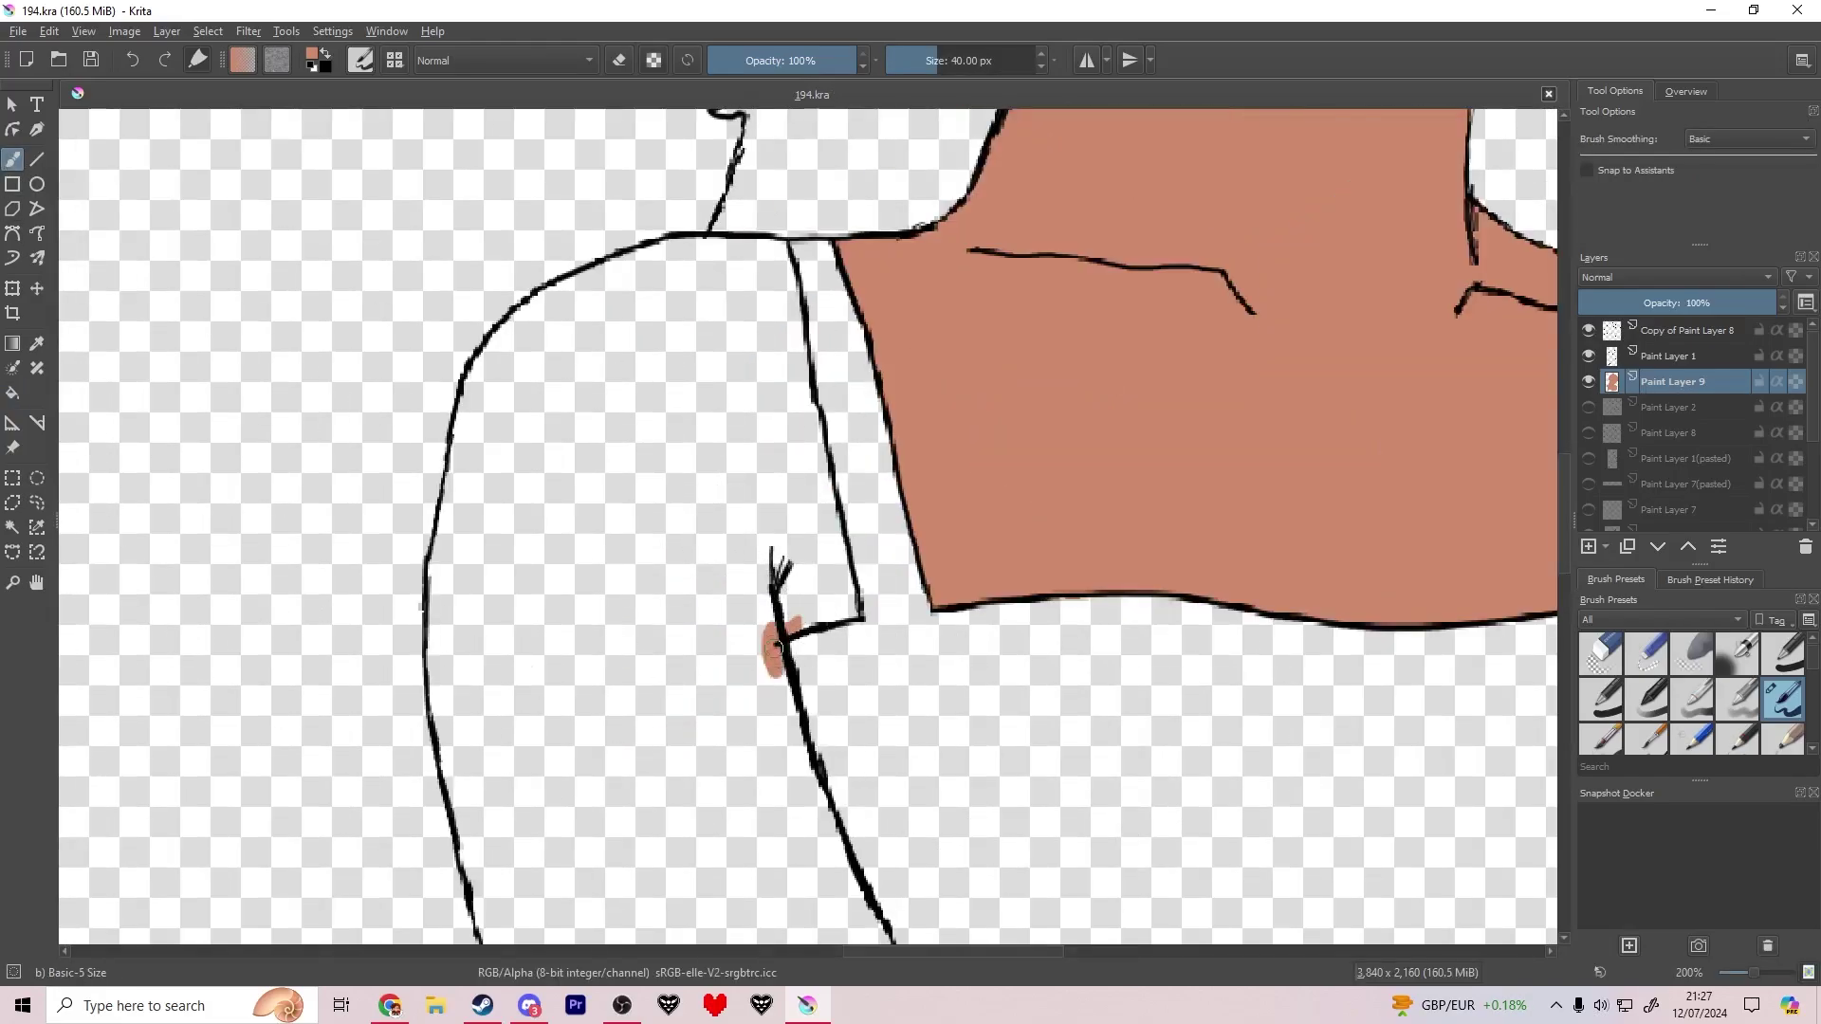
scroll(777, 492, "up", 1)
mouse_move(842, 882)
left_mouse_down()
mouse_move(777, 492)
mouse_move(724, 411)
left_mouse_up()
left_click_drag(774, 491, 847, 738)
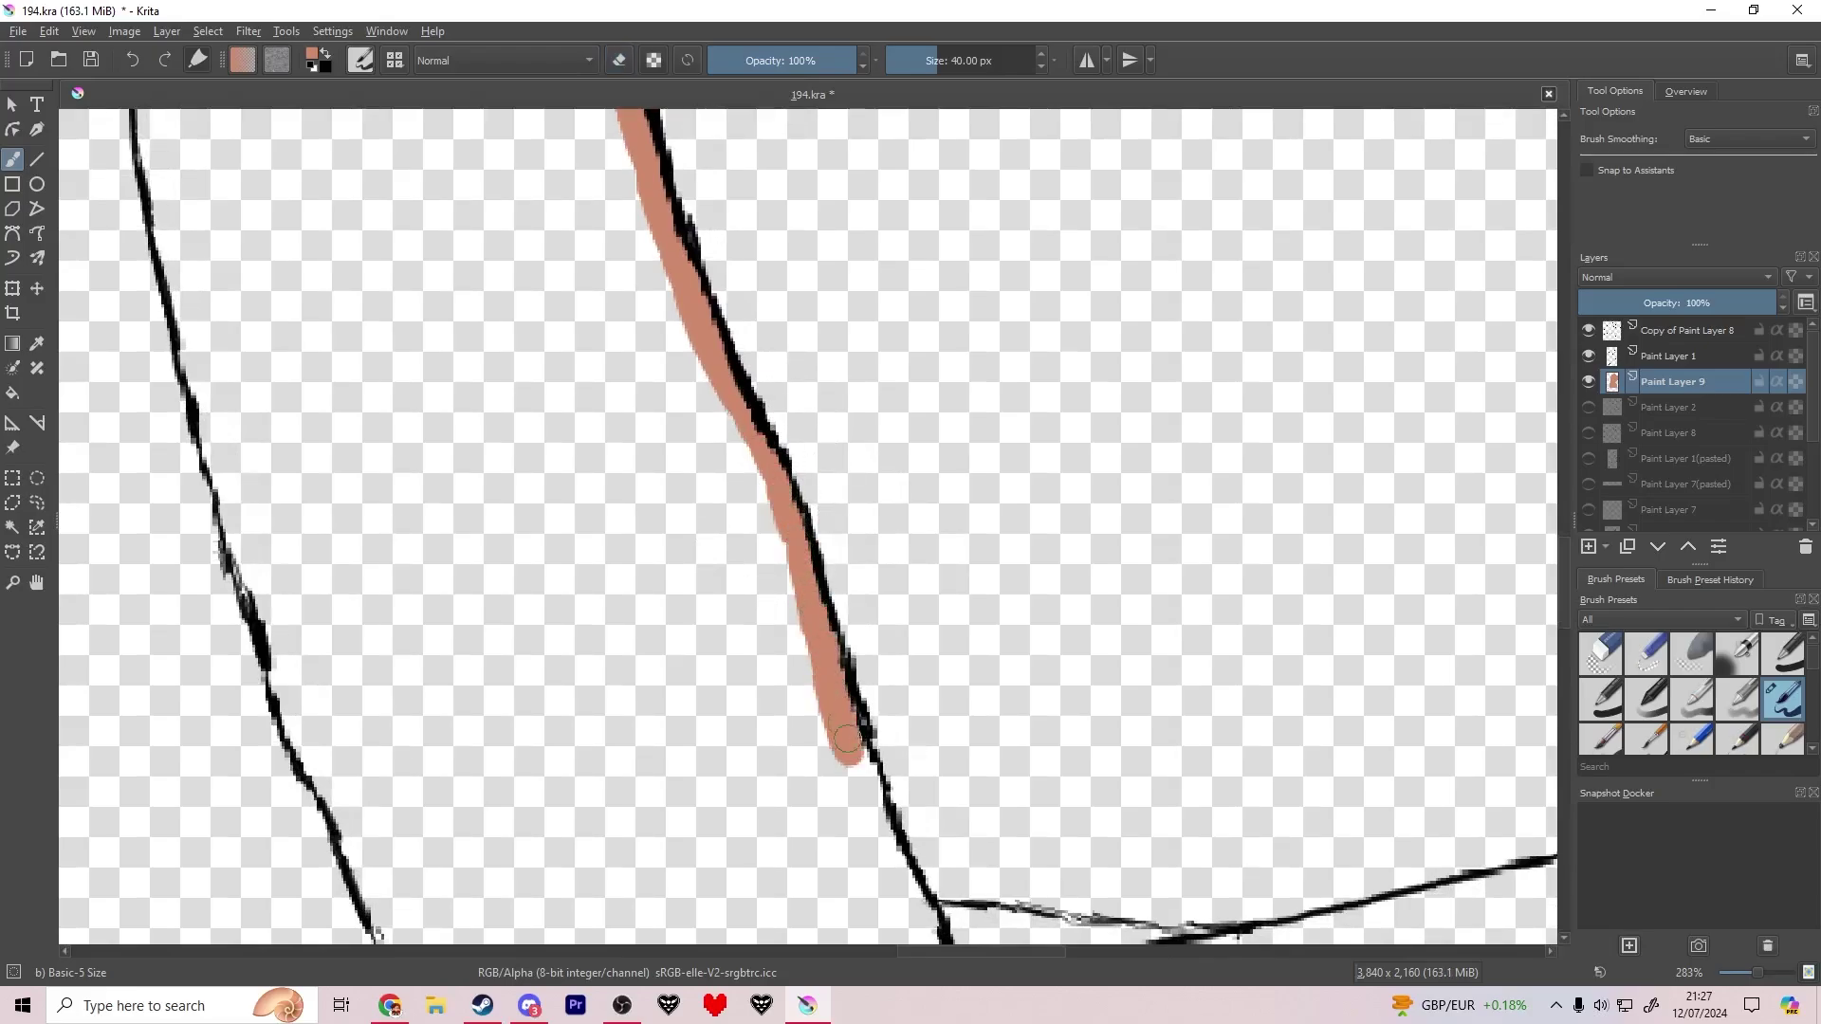
left_click_drag(901, 865, 830, 309)
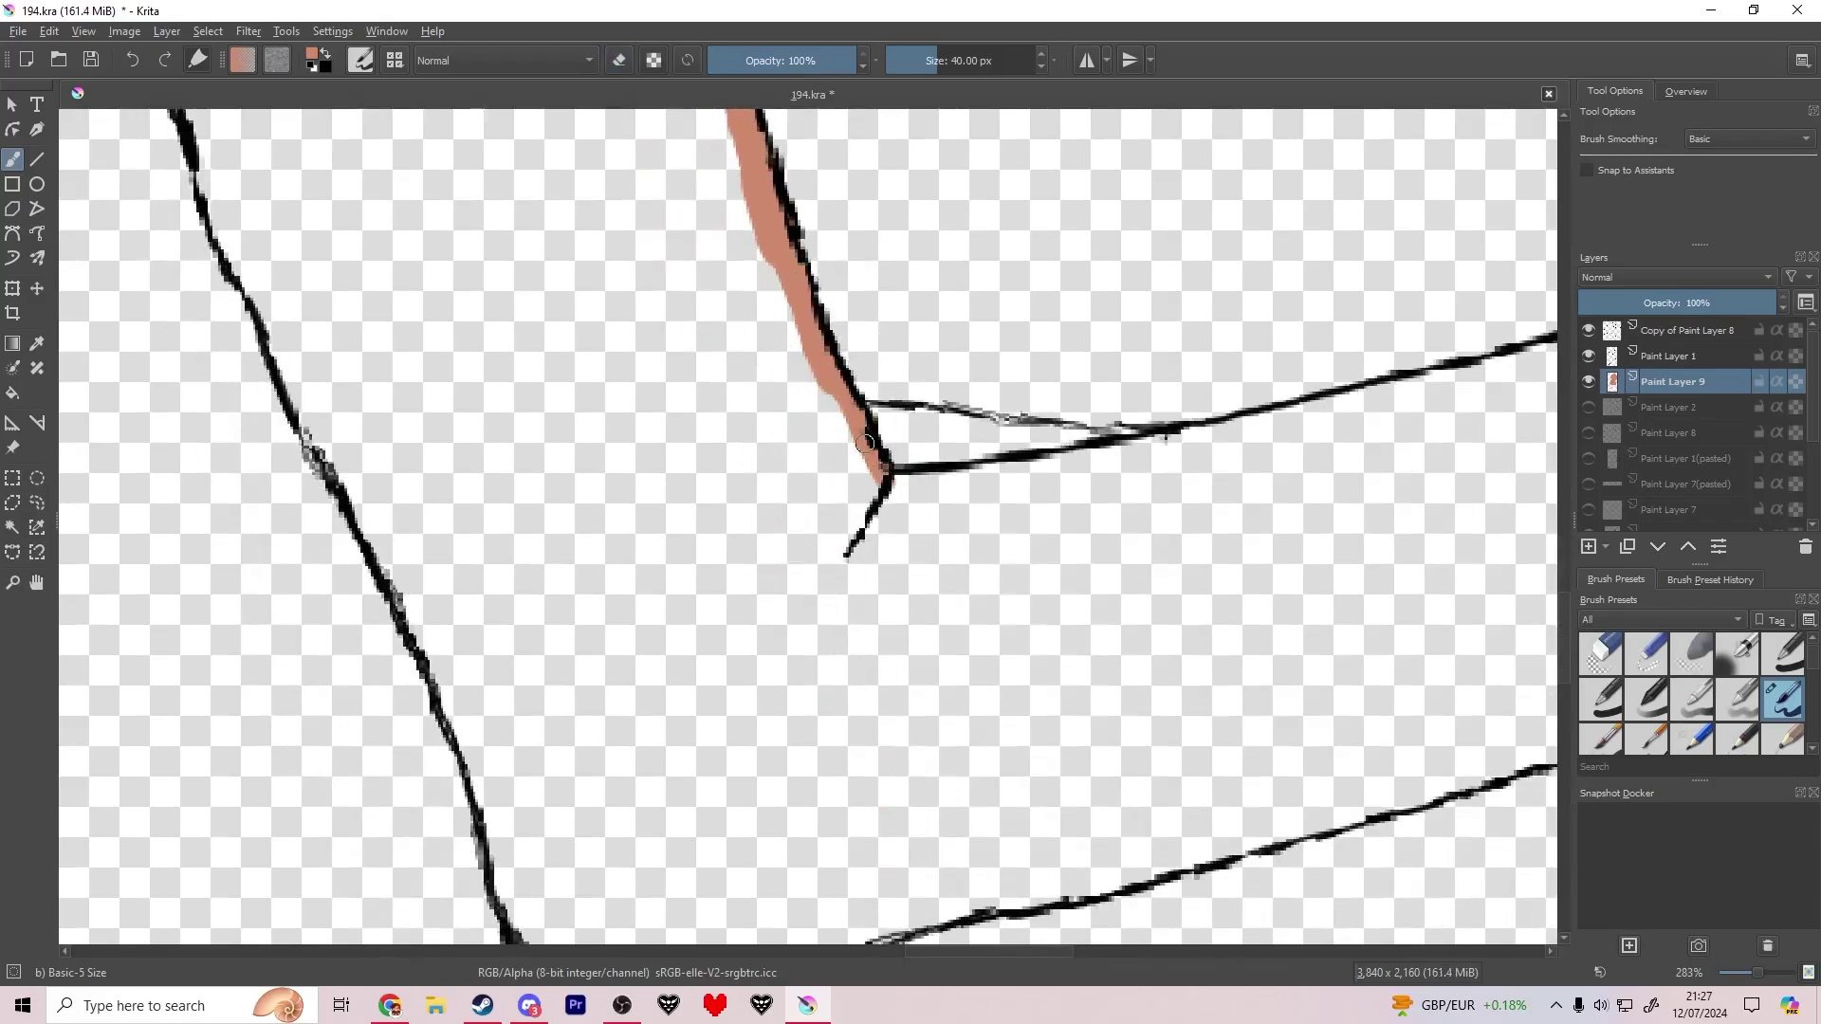
mouse_move(865, 442)
left_mouse_down()
mouse_move(916, 449)
mouse_move(876, 421)
mouse_move(900, 419)
mouse_move(1064, 448)
mouse_move(1058, 433)
mouse_move(1129, 438)
mouse_move(1002, 403)
mouse_move(940, 442)
mouse_move(1058, 426)
left_mouse_up()
key("e")
Step: Paint the skin-tone border along the crossed forearm's upper edge up to the raised arm, saving the drawing along the way
scroll(1253, 498, "down", 1)
left_click_drag(1253, 498, 706, 542)
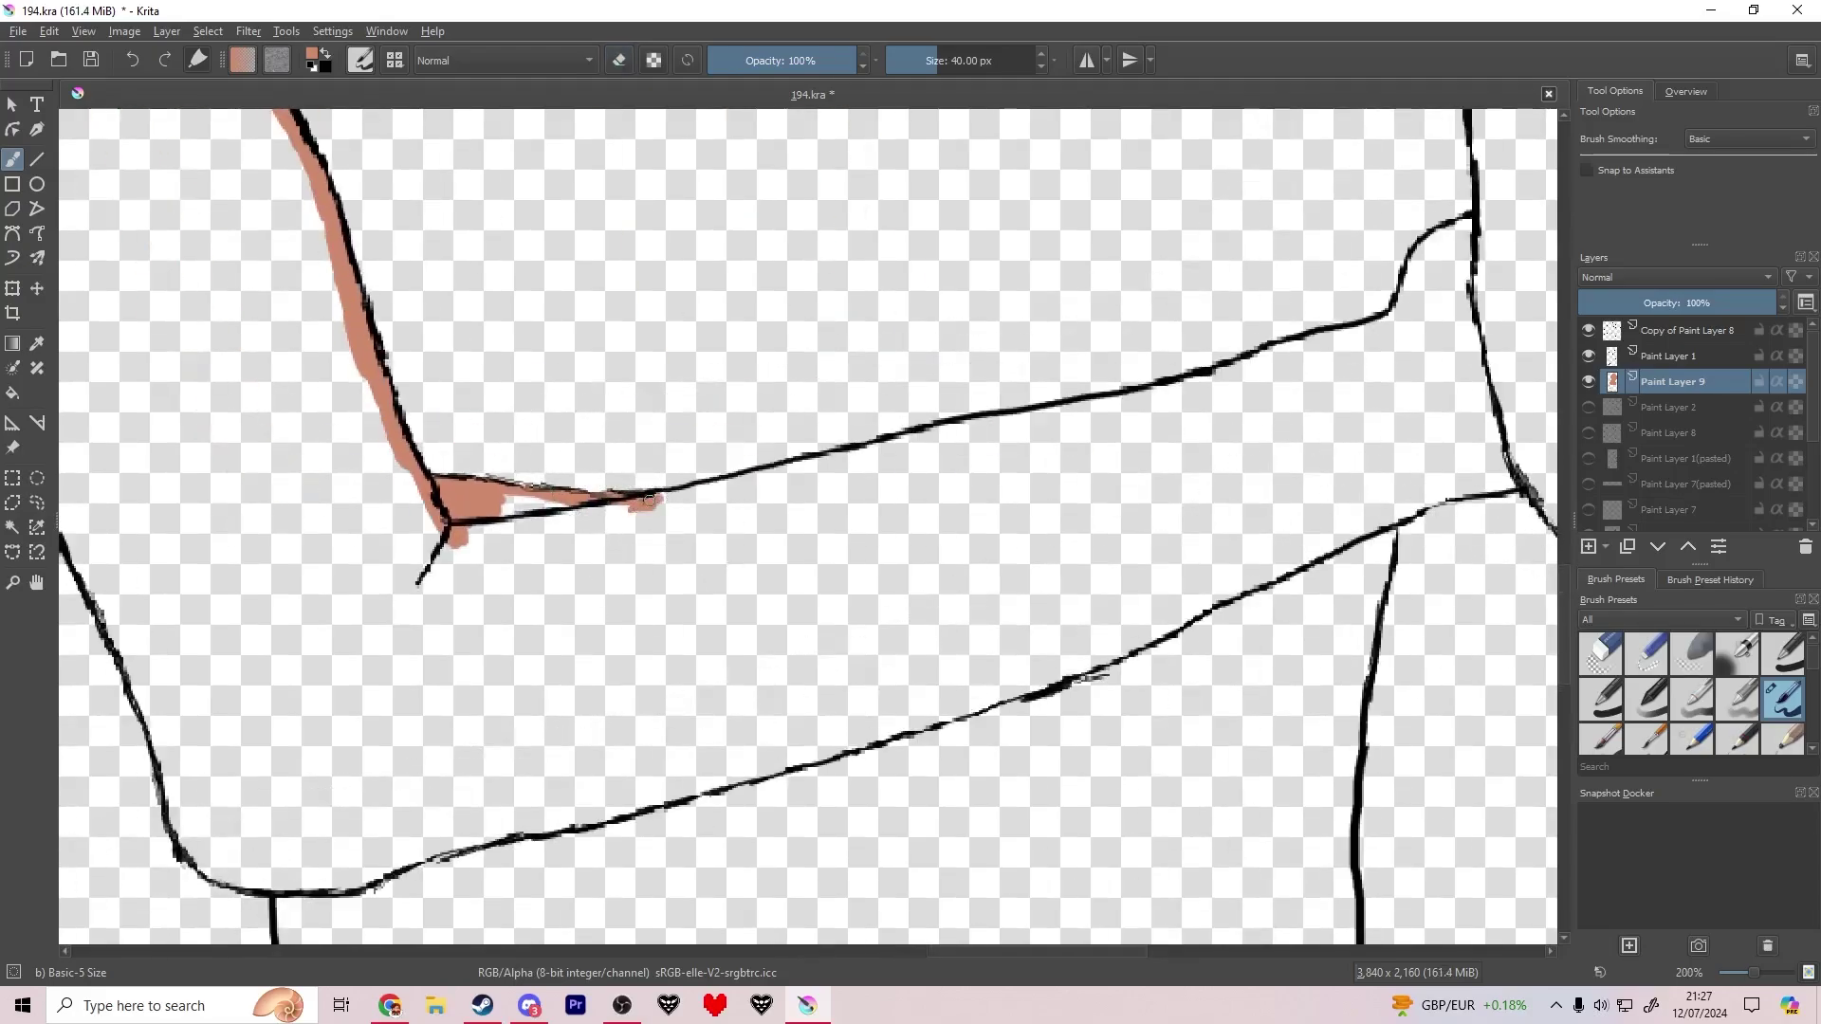
scroll(714, 485, "up", 3)
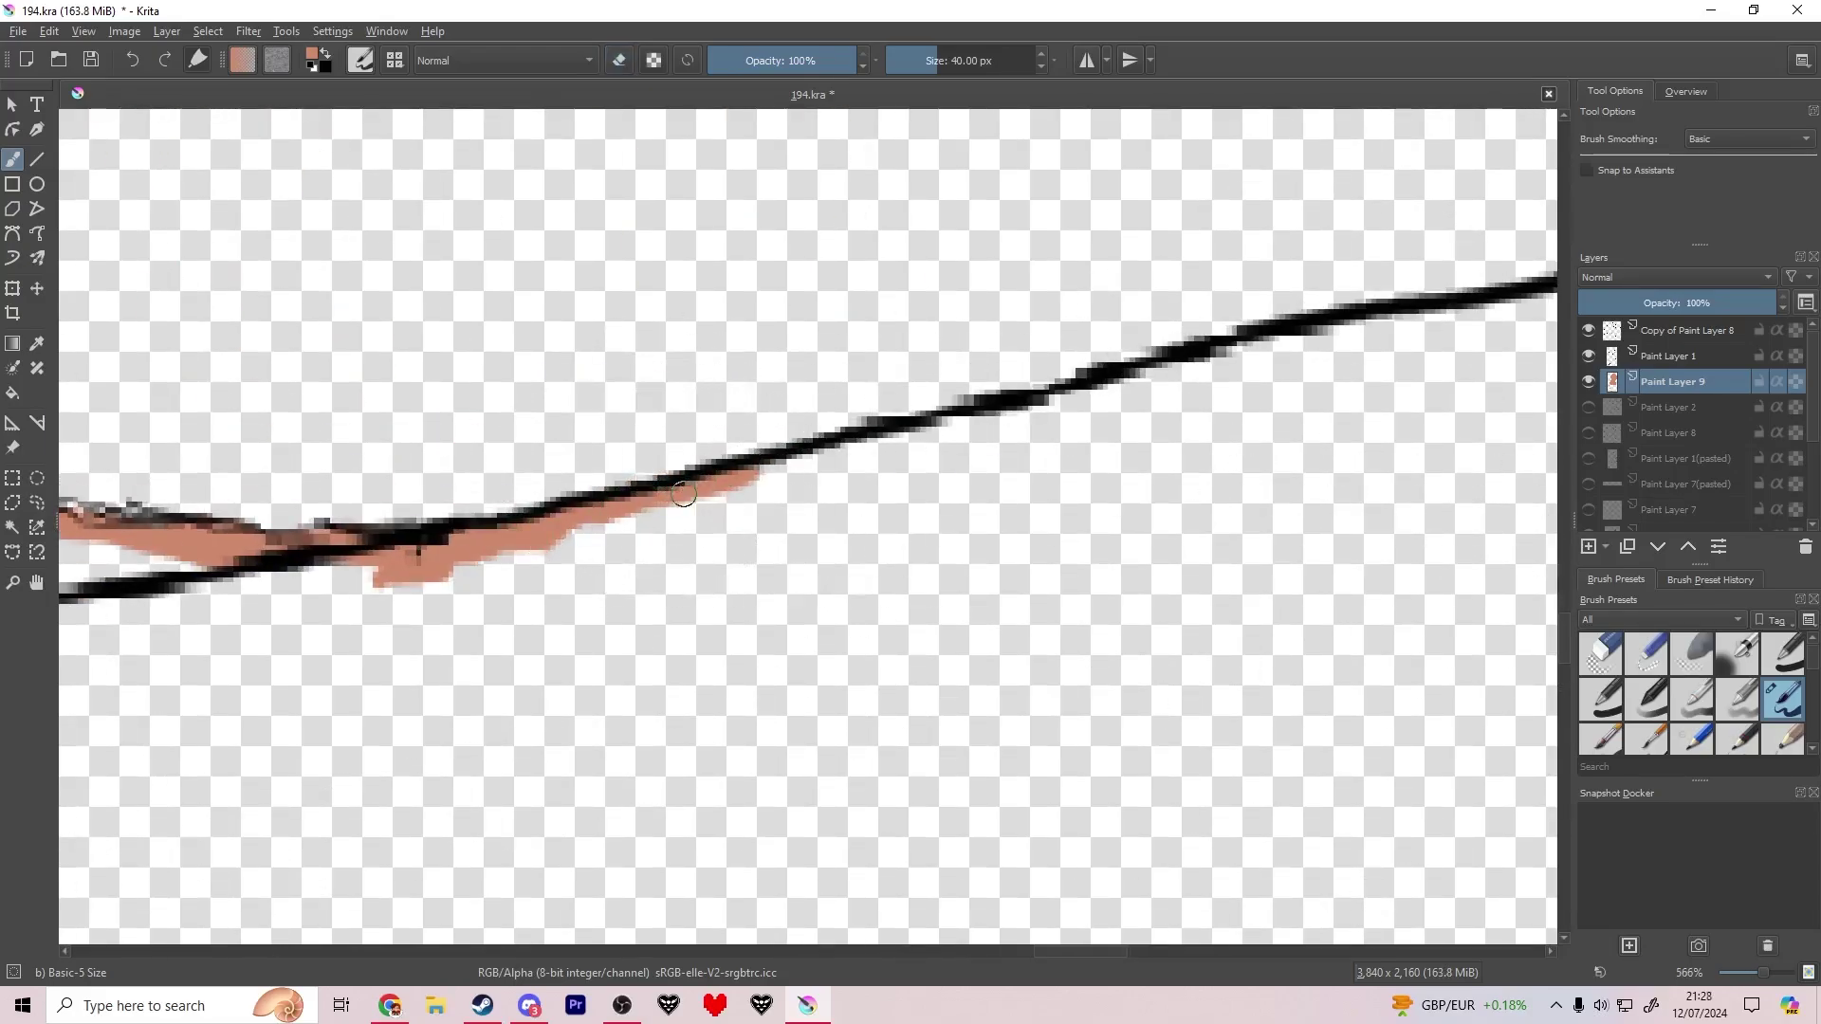
mouse_move(630, 480)
left_mouse_down()
mouse_move(925, 462)
mouse_move(1001, 424)
mouse_move(1363, 341)
left_mouse_up()
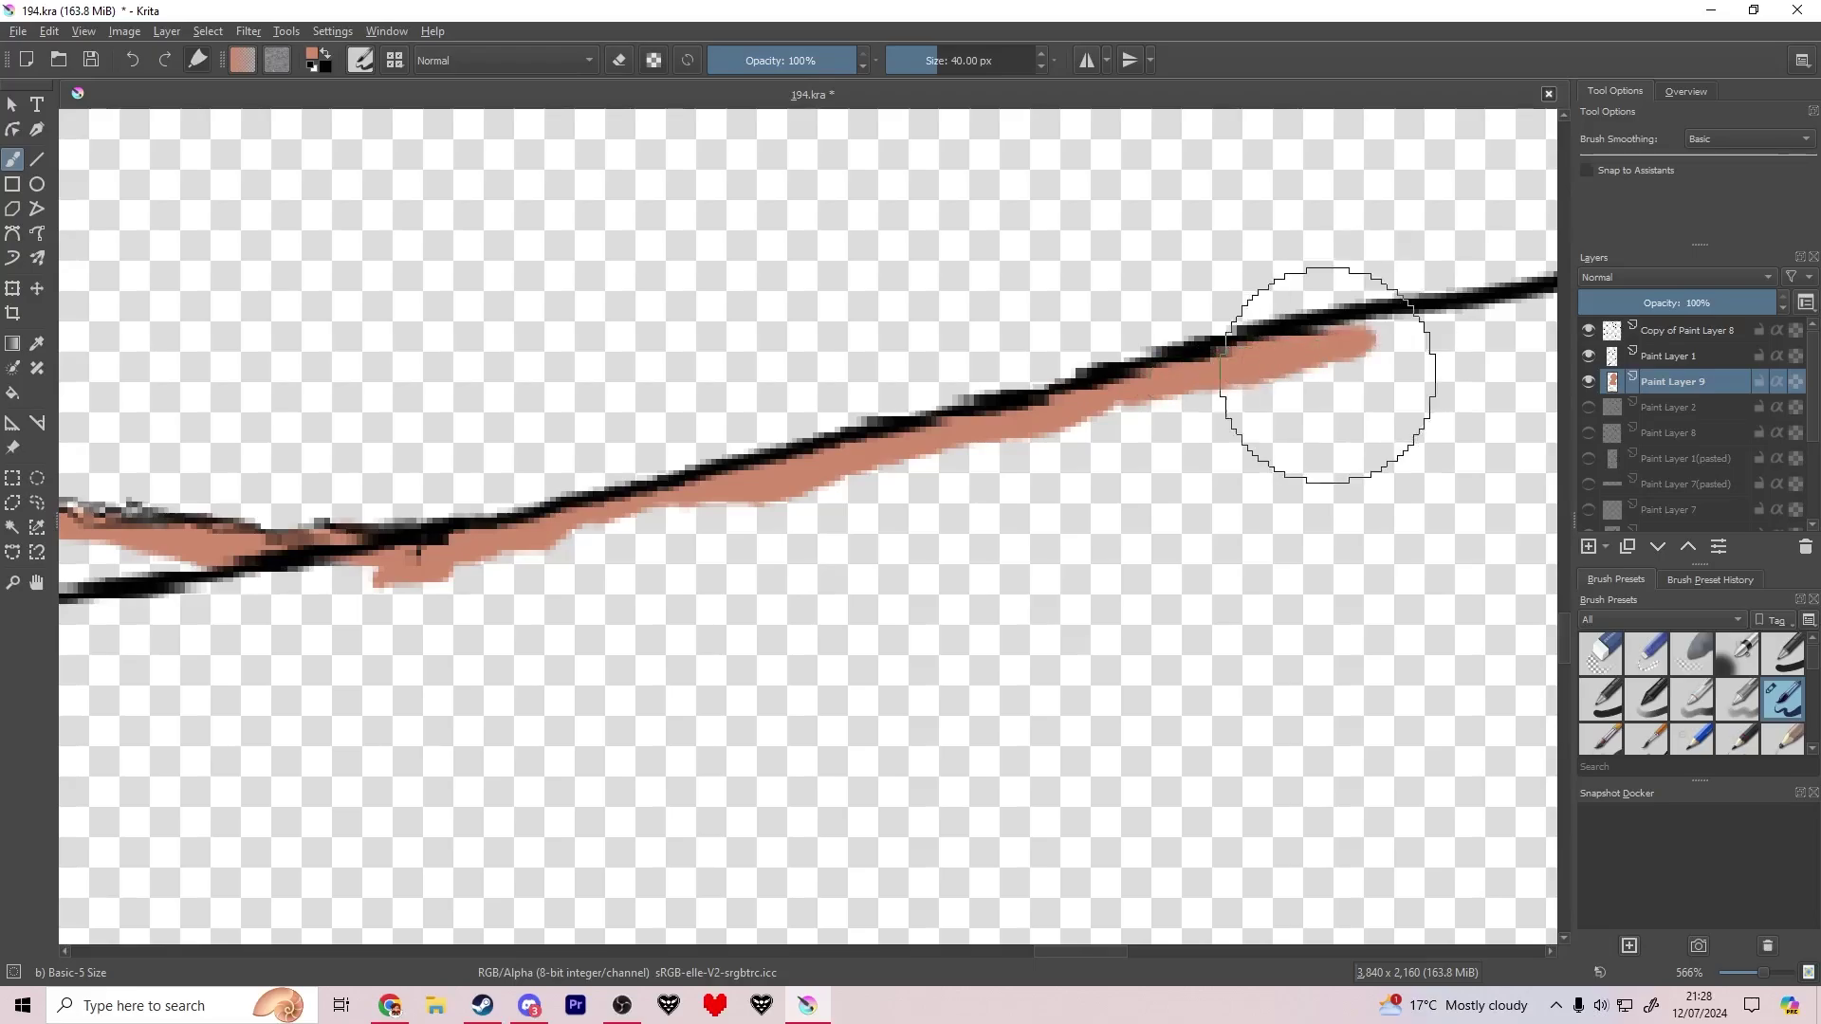
left_click_drag(1417, 419, 441, 599)
mouse_move(343, 517)
left_mouse_down()
mouse_move(711, 459)
mouse_move(1019, 366)
mouse_move(1171, 343)
mouse_move(1313, 276)
mouse_move(1382, 285)
mouse_move(772, 699)
left_mouse_up()
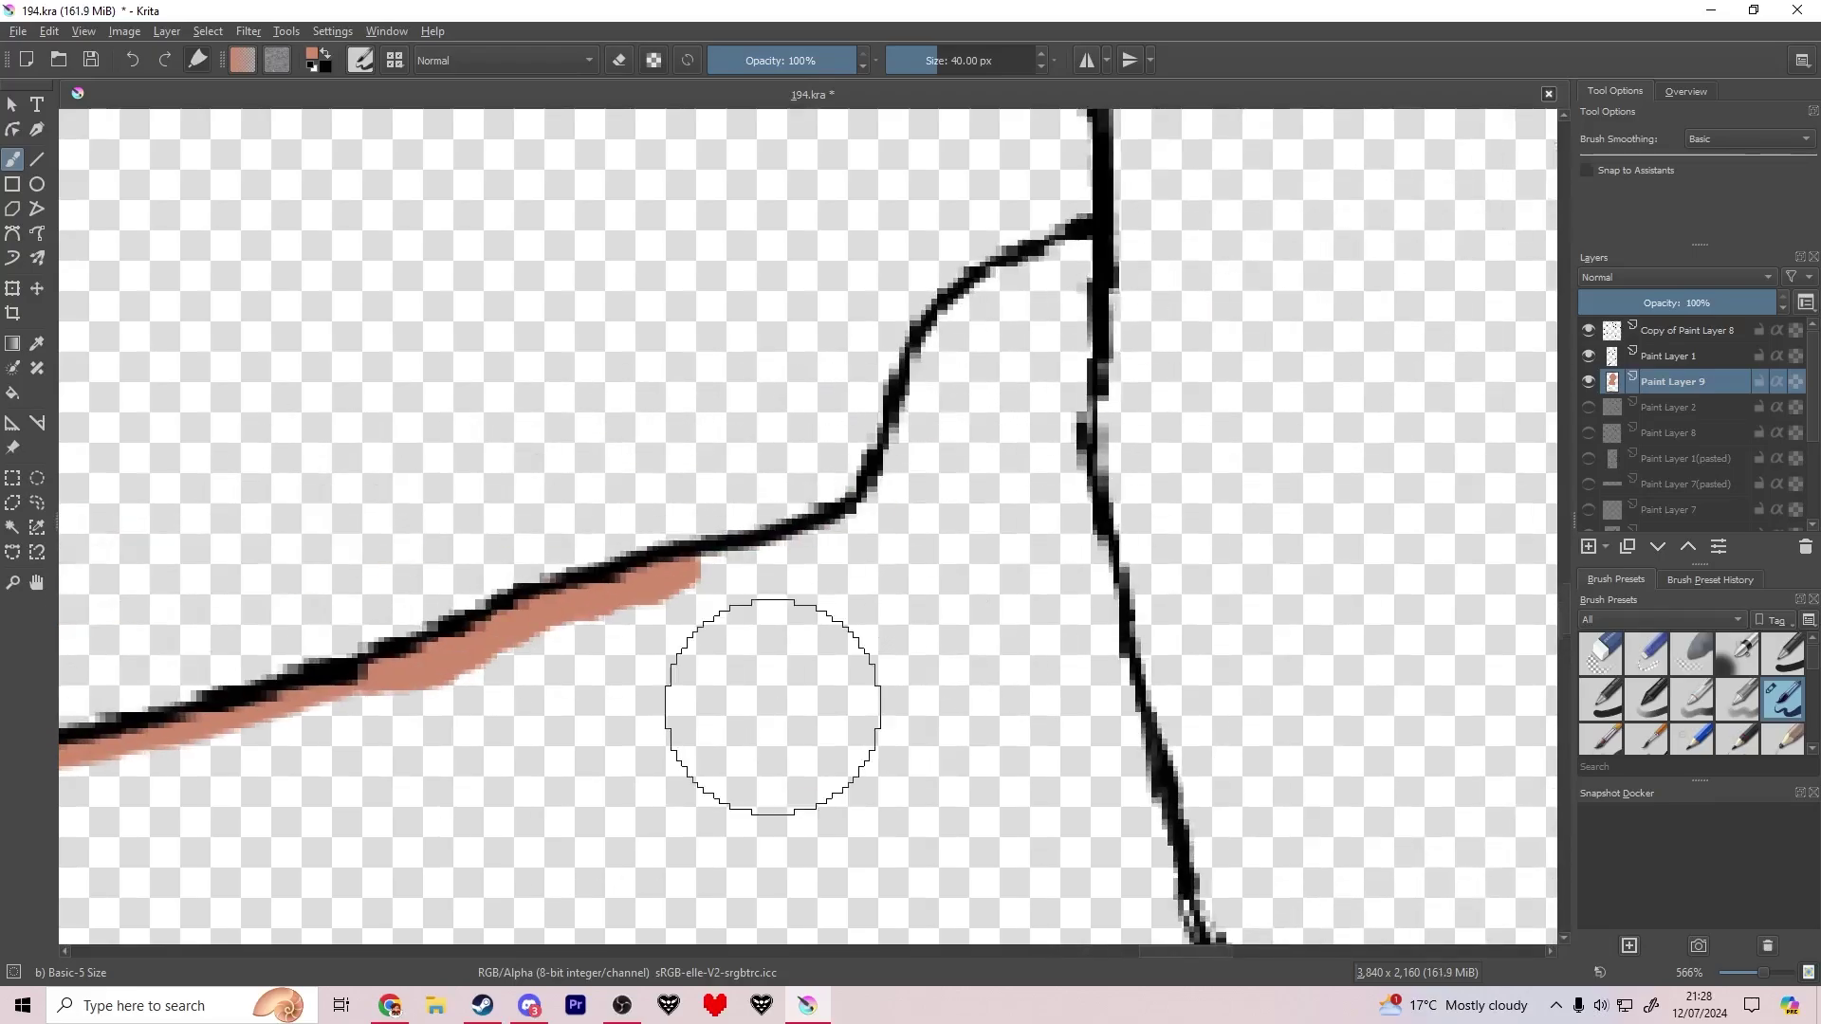
key("ctrl+s")
mouse_move(742, 566)
left_mouse_down()
mouse_move(889, 509)
mouse_move(871, 507)
mouse_move(948, 331)
mouse_move(1009, 277)
mouse_move(1064, 260)
left_mouse_up()
Step: Paint a skin-tone border along the raised arm's inner upper-arm edge from the crossed forearm up to the armpit
scroll(789, 684, "down", 4)
scroll(893, 444, "up", 2)
mouse_move(856, 716)
left_mouse_down()
mouse_move(860, 666)
mouse_move(831, 393)
left_mouse_up()
mouse_move(814, 380)
left_mouse_down()
mouse_move(767, 349)
mouse_move(753, 319)
mouse_move(782, 334)
mouse_move(696, 187)
left_mouse_up()
left_click_drag(724, 293, 902, 671)
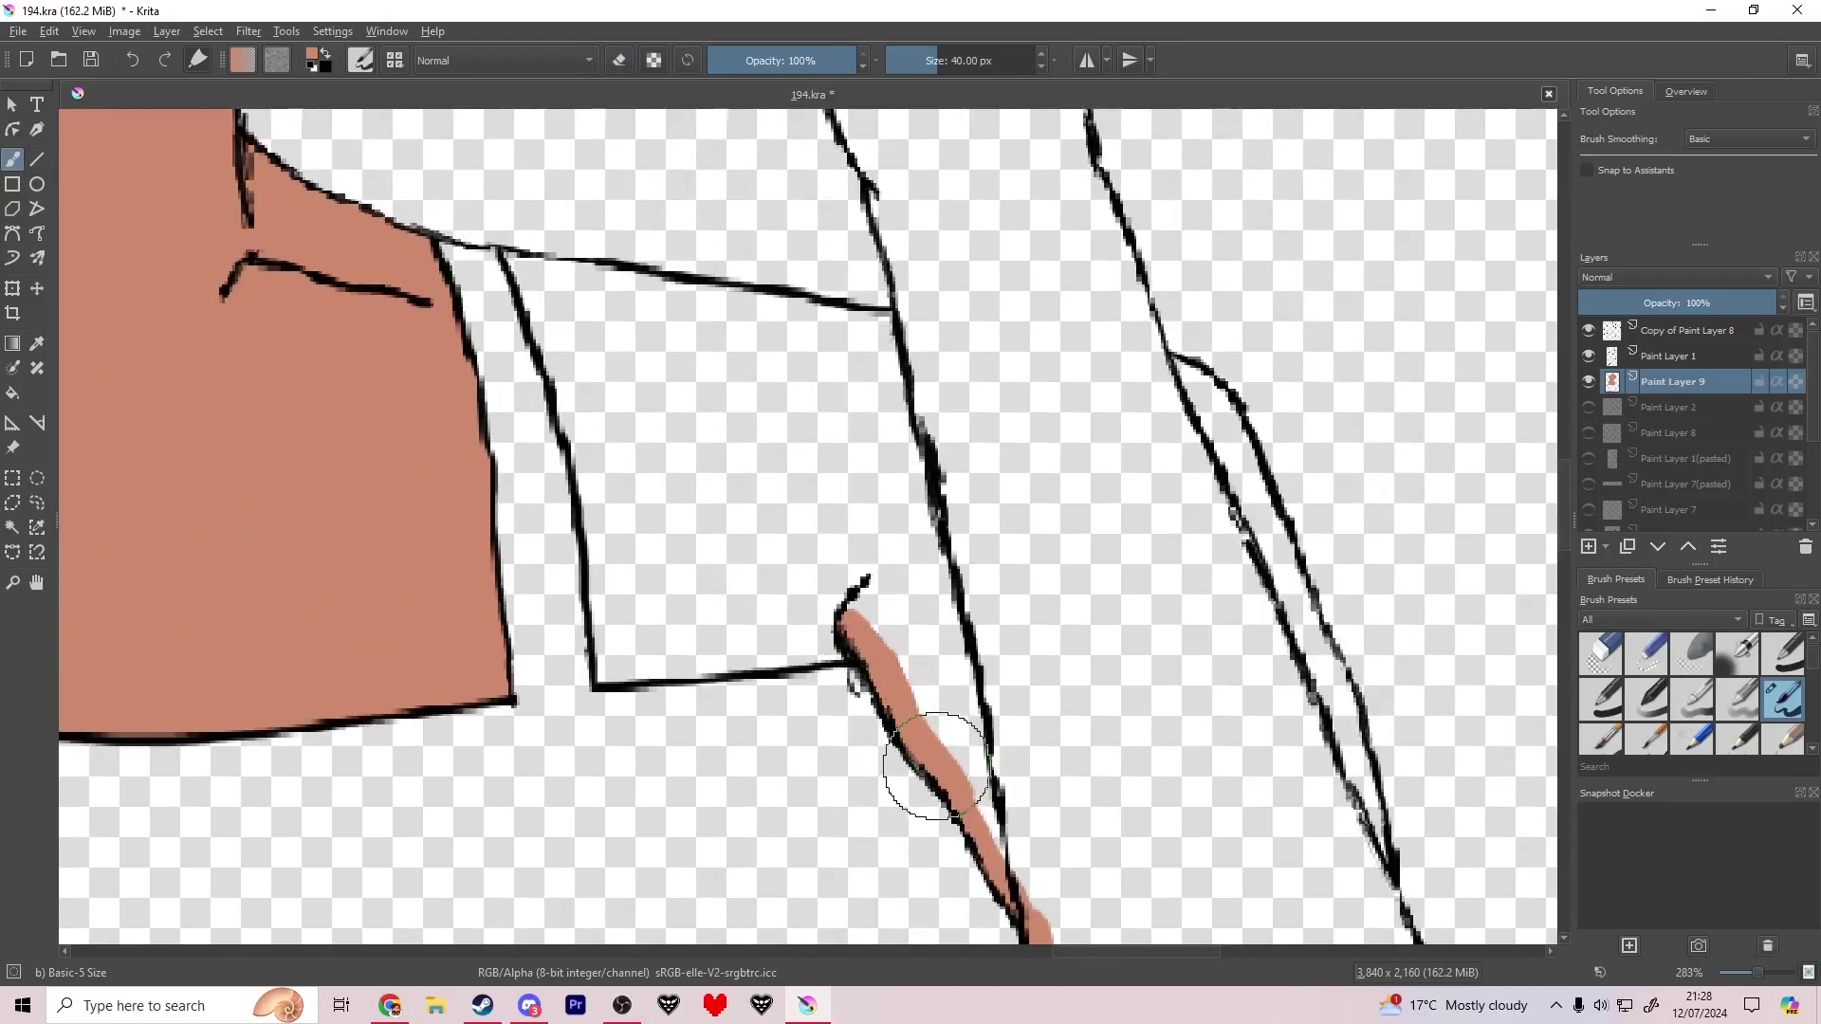
key("e")
Step: Paint a skin-tone border along the top's edge, the outer strap side and the shoulder line, erasing the overspill
left_click(815, 645)
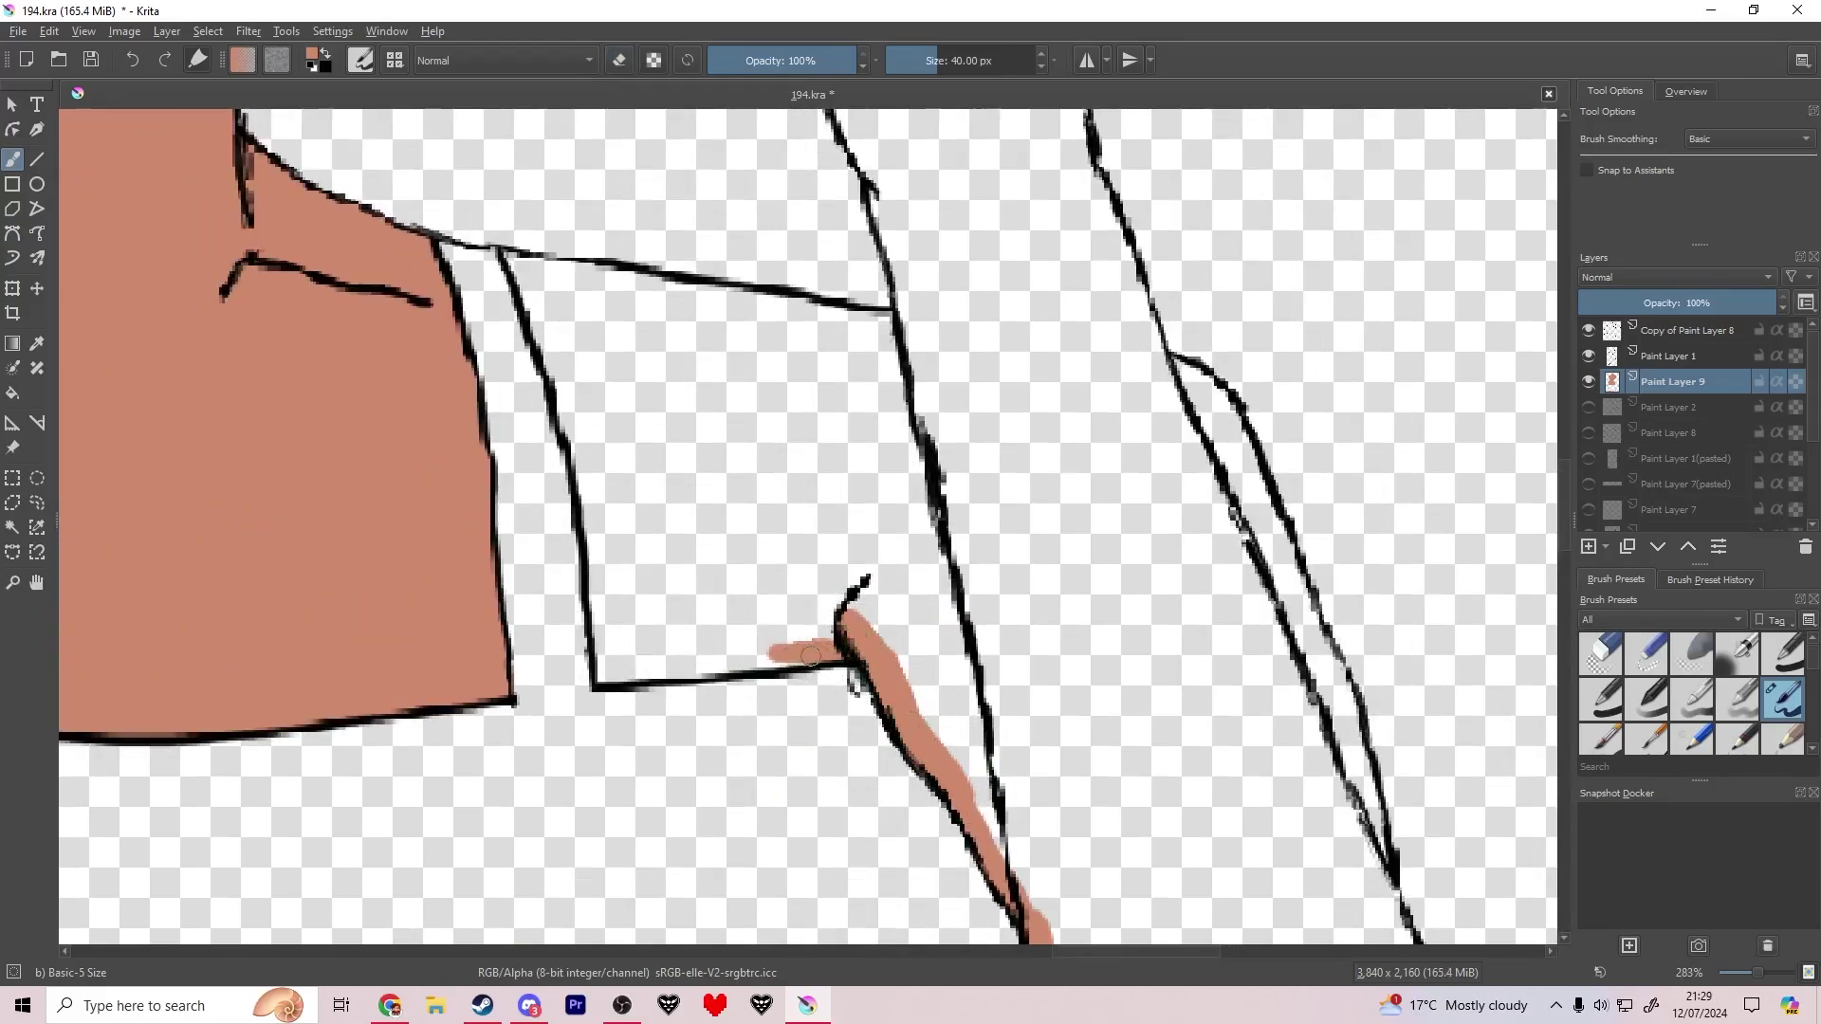
left_click_drag(599, 618, 590, 530)
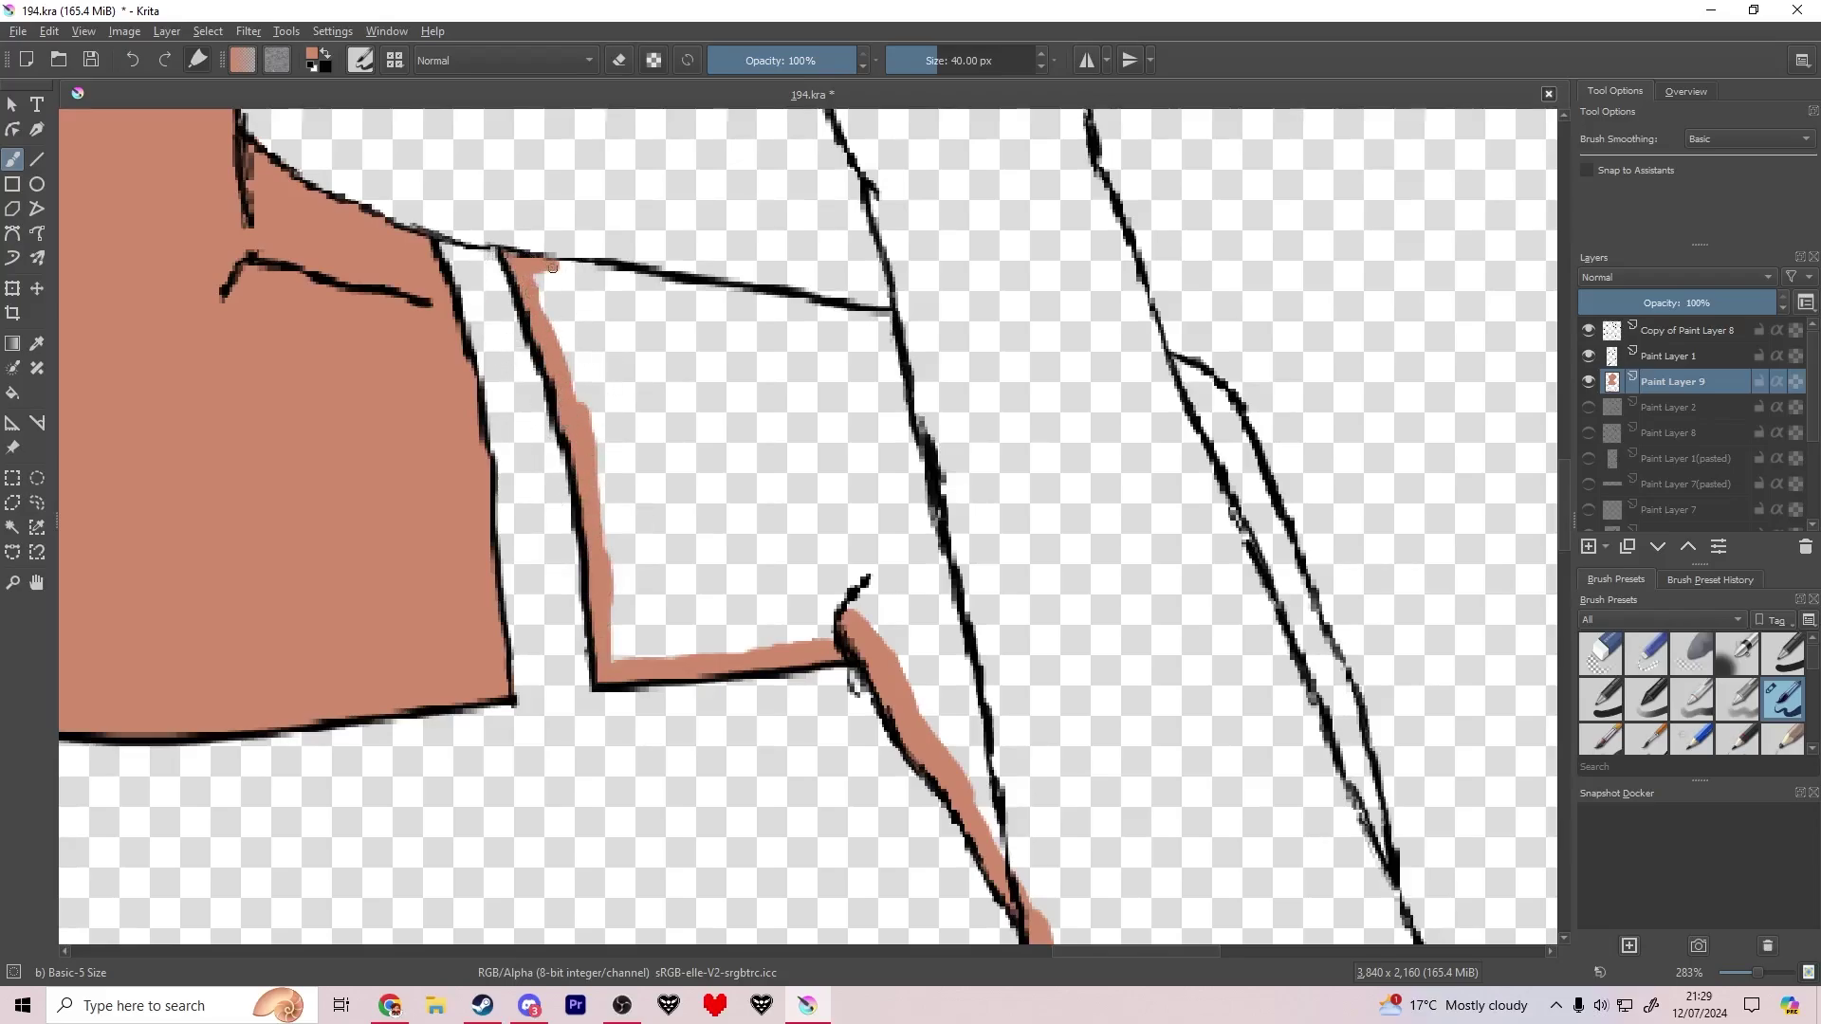
left_click_drag(848, 308, 889, 314)
scroll(858, 327, "up", 2)
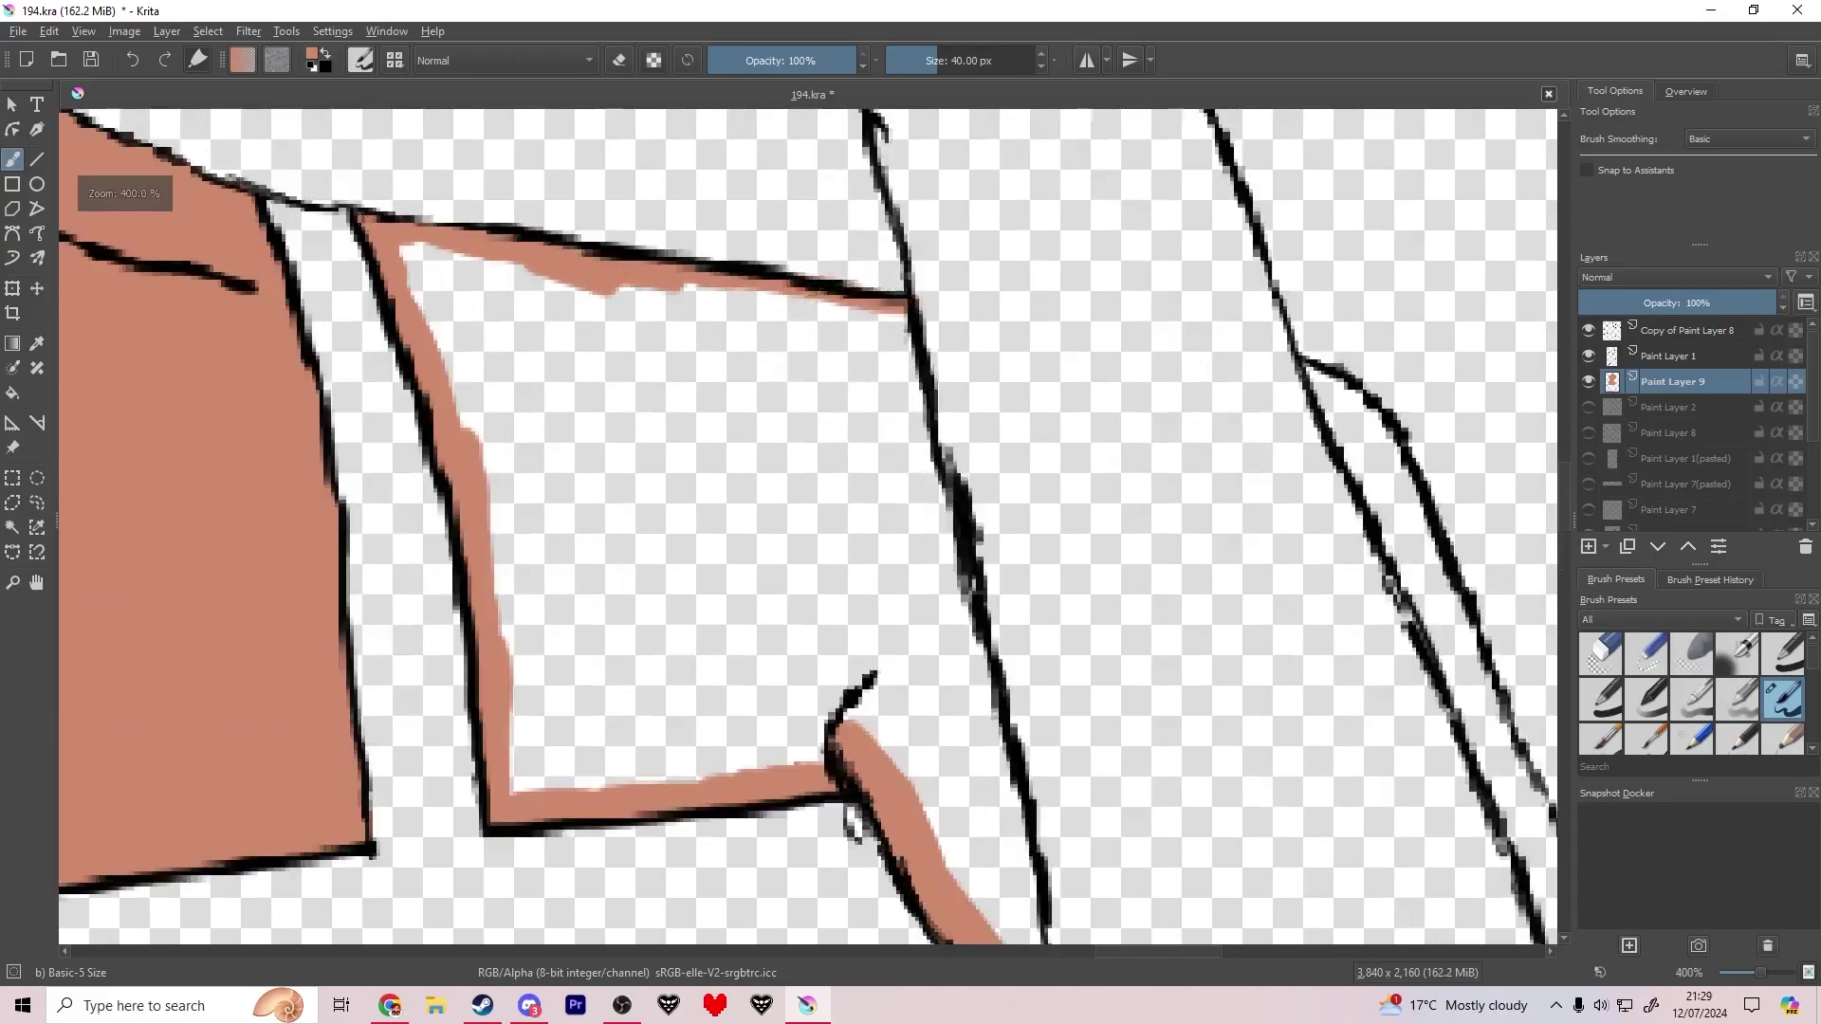
left_click_drag(677, 354, 544, 507)
left_click_drag(534, 423, 869, 461)
key("e")
mouse_move(703, 394)
left_mouse_down()
mouse_move(899, 369)
mouse_move(890, 410)
mouse_move(894, 327)
left_mouse_up()
key("e")
Step: Paint the skin-tone border up the raised forearm's inner edge and around the lowest curled finger
scroll(759, 341, "down", 2)
mouse_move(759, 341)
left_mouse_down()
mouse_move(756, 744)
mouse_move(813, 748)
mouse_move(699, 306)
left_mouse_up()
scroll(749, 664, "up", 1)
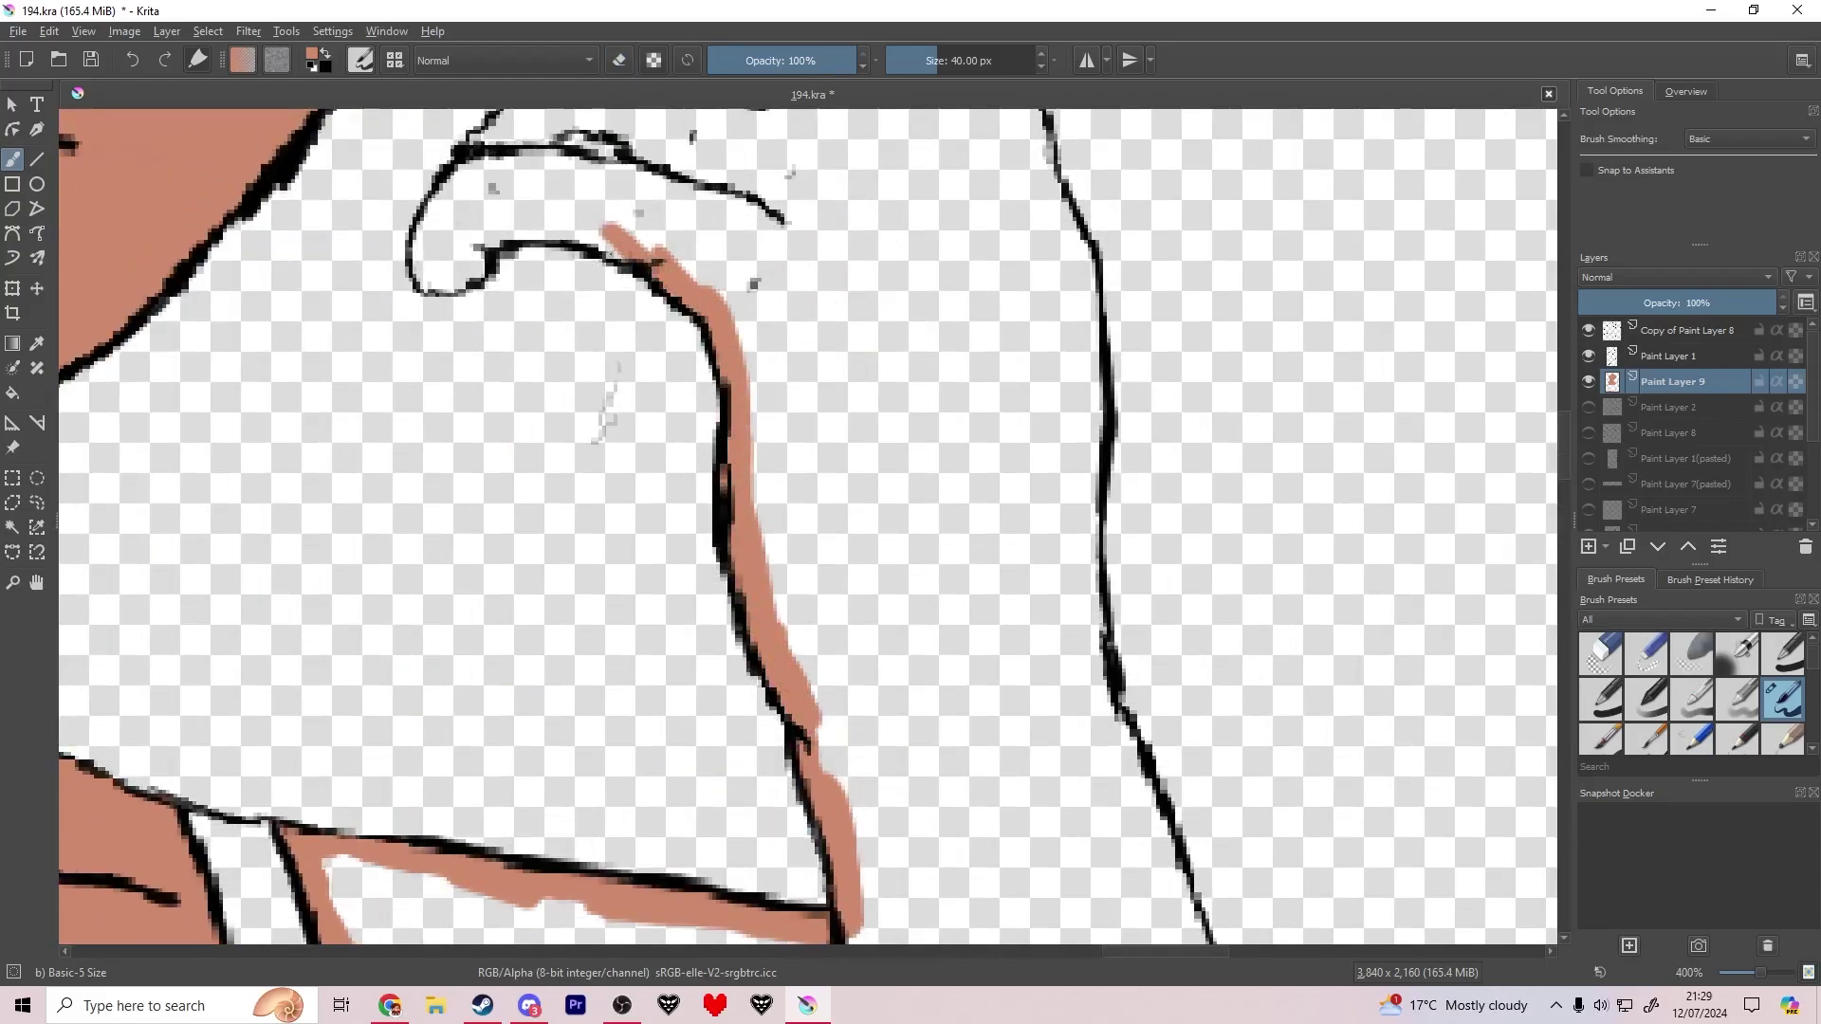
mouse_move(614, 233)
left_mouse_down()
mouse_move(518, 231)
mouse_move(429, 283)
mouse_move(421, 241)
left_mouse_up()
left_click_drag(424, 234, 466, 169)
Step: Paint the skin-tone border along the next curled finger and around the small fingernail
left_click_drag(512, 333, 565, 726)
mouse_move(532, 537)
left_mouse_down()
mouse_move(577, 497)
mouse_move(532, 546)
left_mouse_up()
left_click_drag(577, 485, 645, 444)
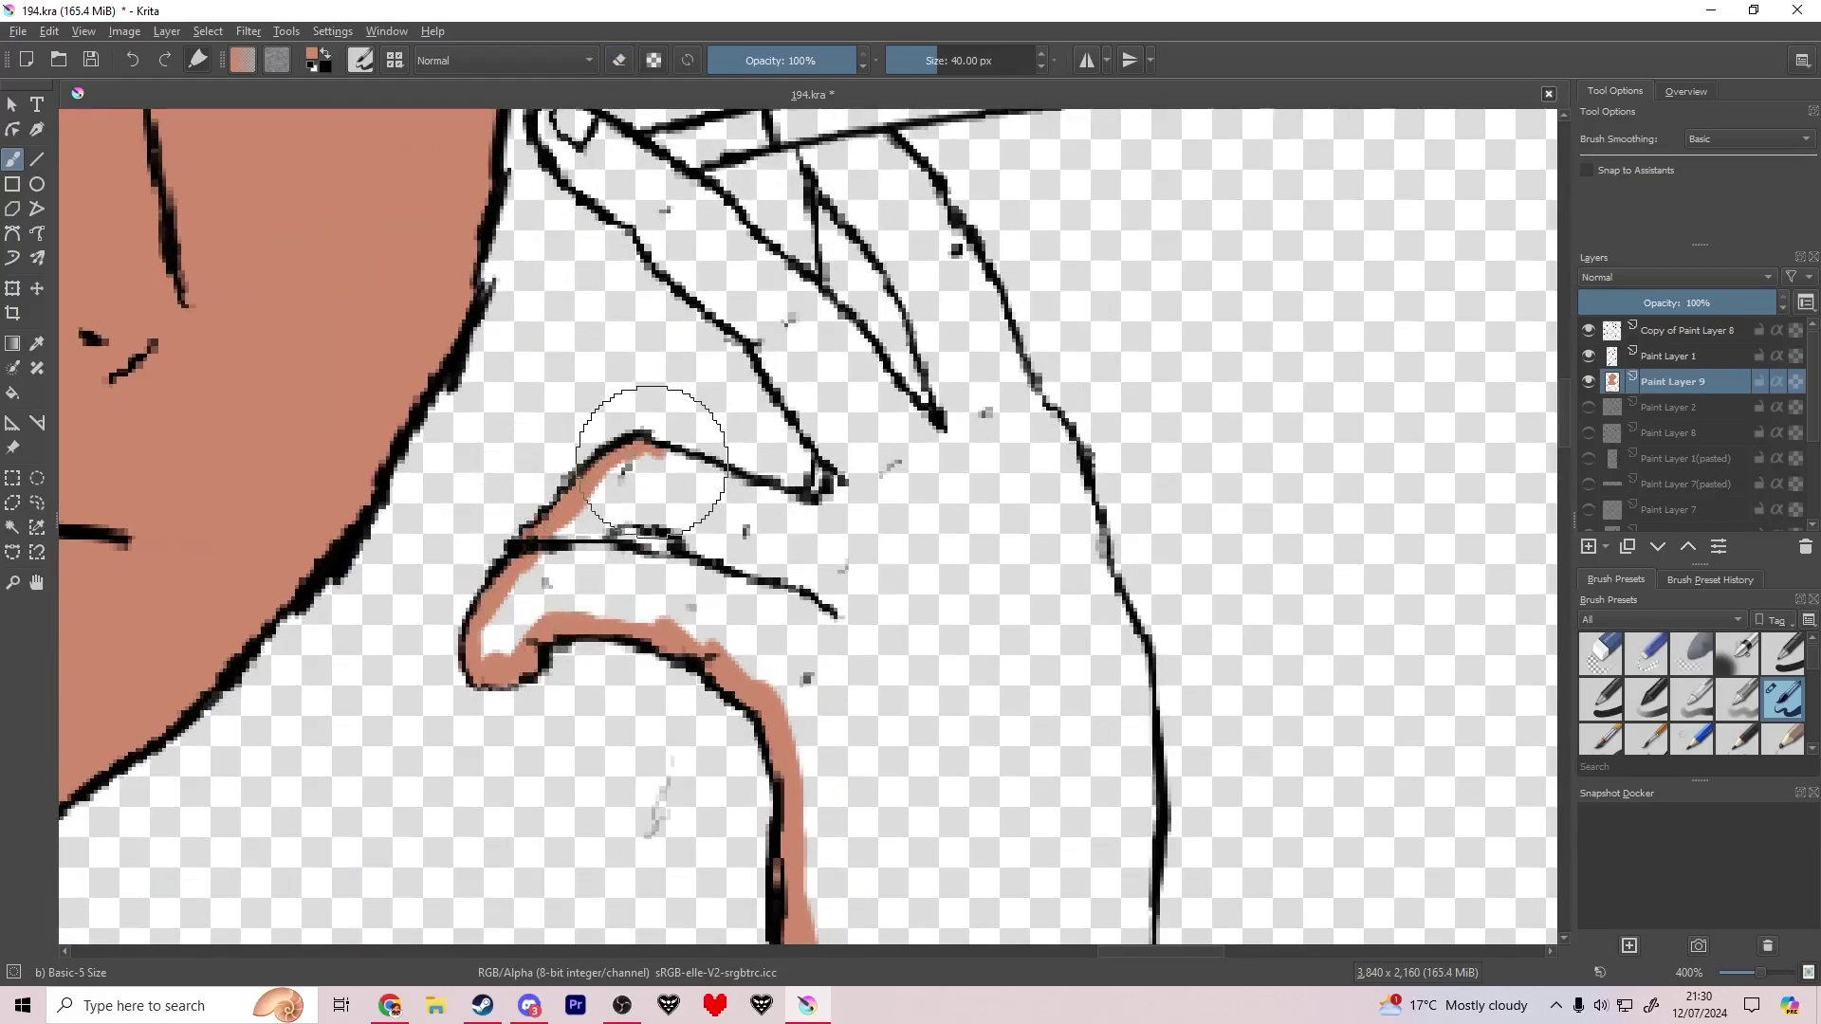
left_click_drag(607, 527, 621, 554)
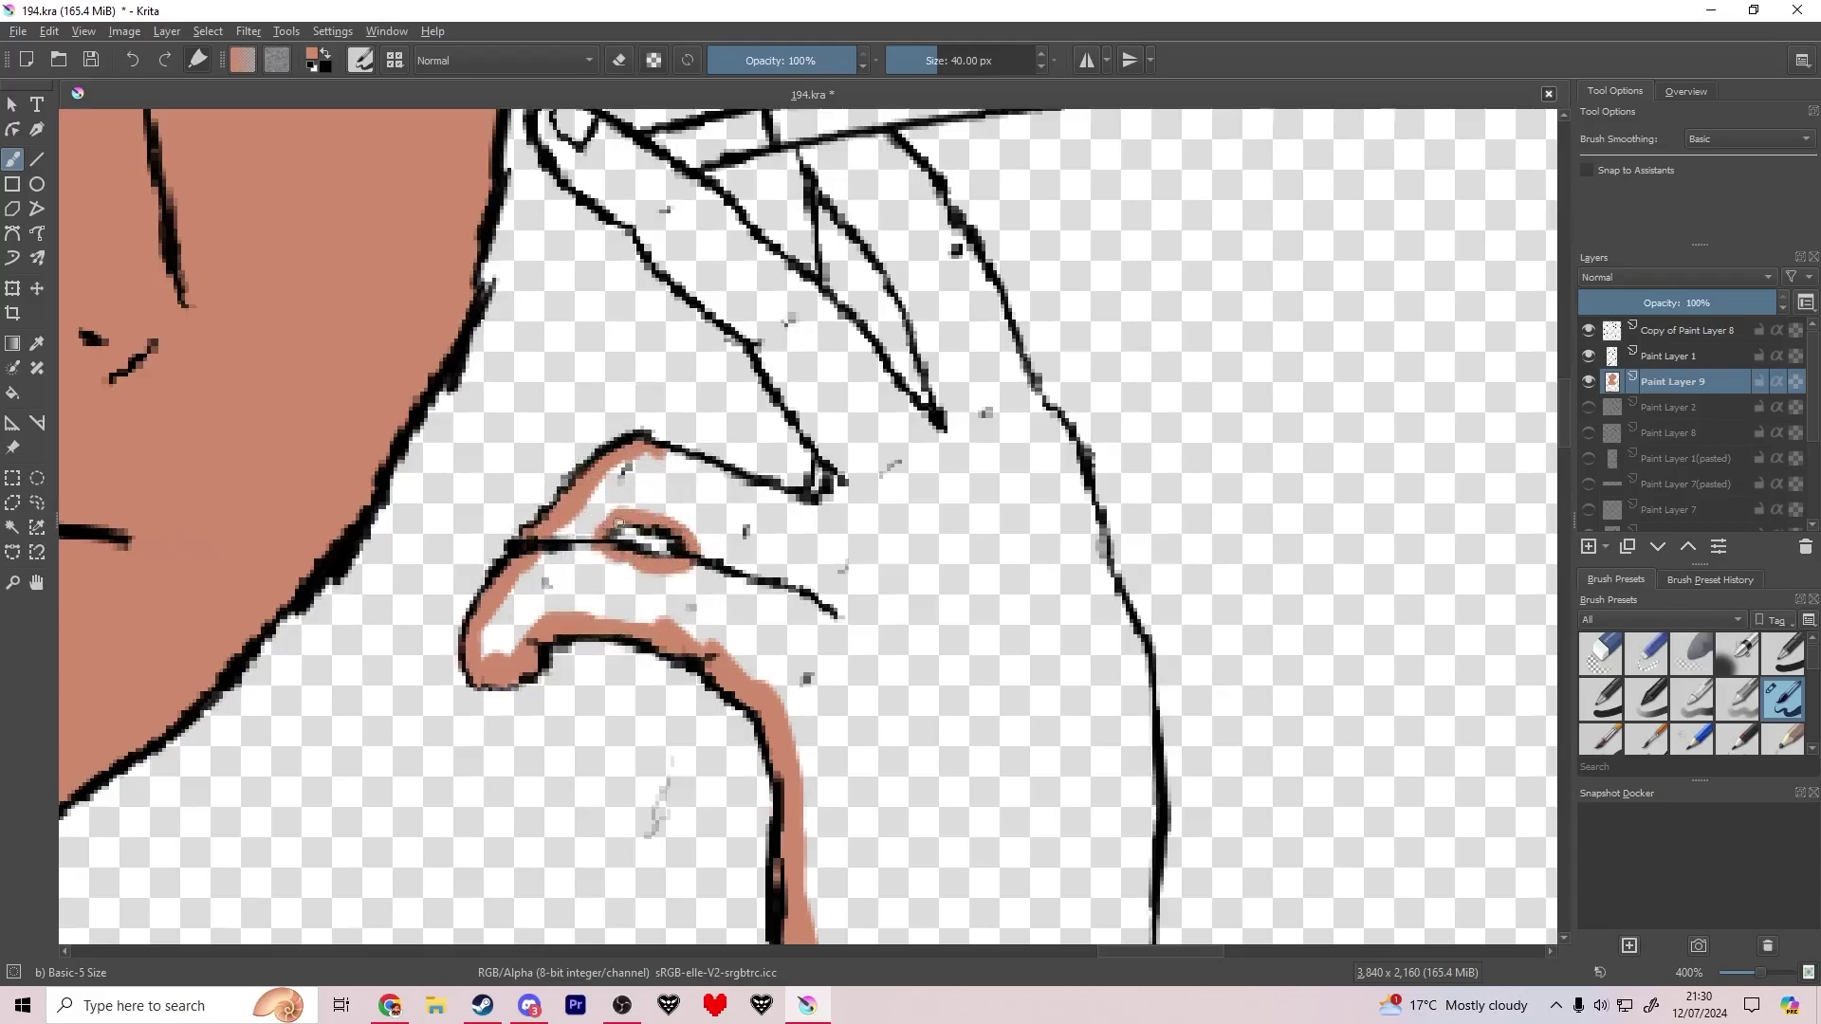
key("e")
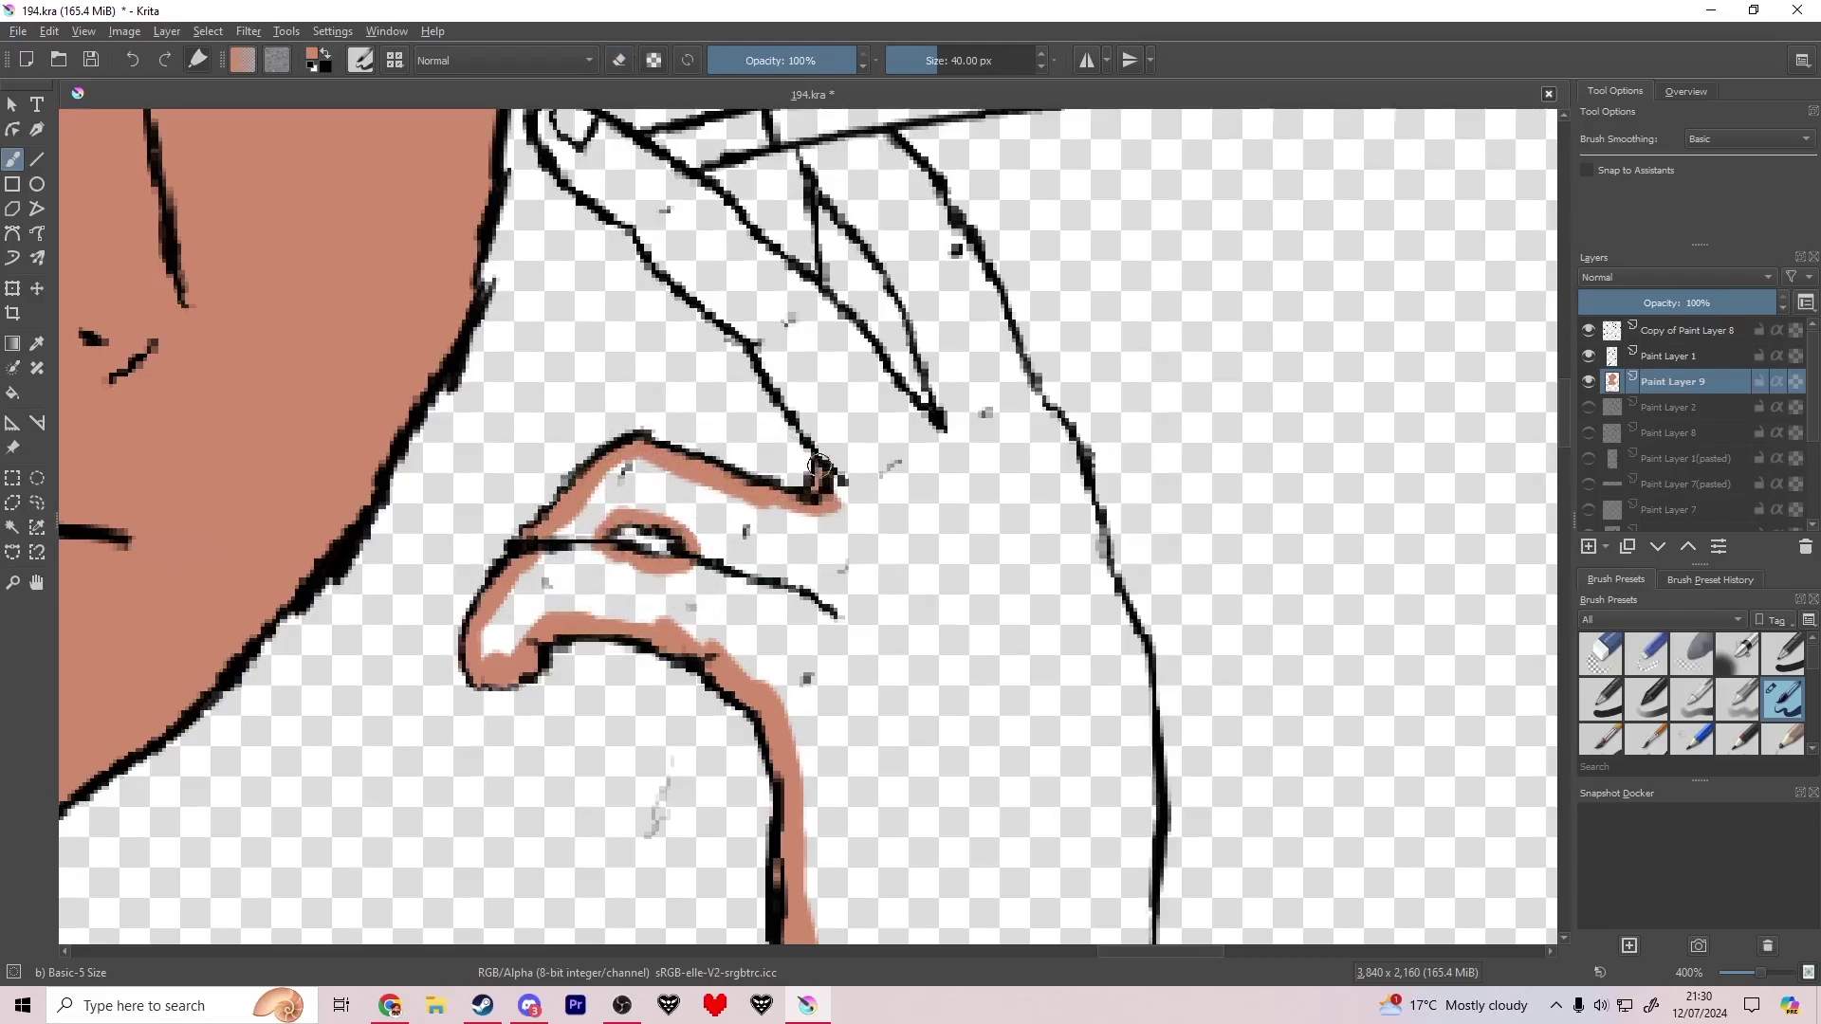
key("e")
Step: Paint a skin-tone border around the extended finger near the eye patch, keeping the fingernail clear with the eraser
mouse_move(834, 479)
left_mouse_down()
mouse_move(680, 277)
mouse_move(653, 530)
mouse_move(558, 447)
left_mouse_up()
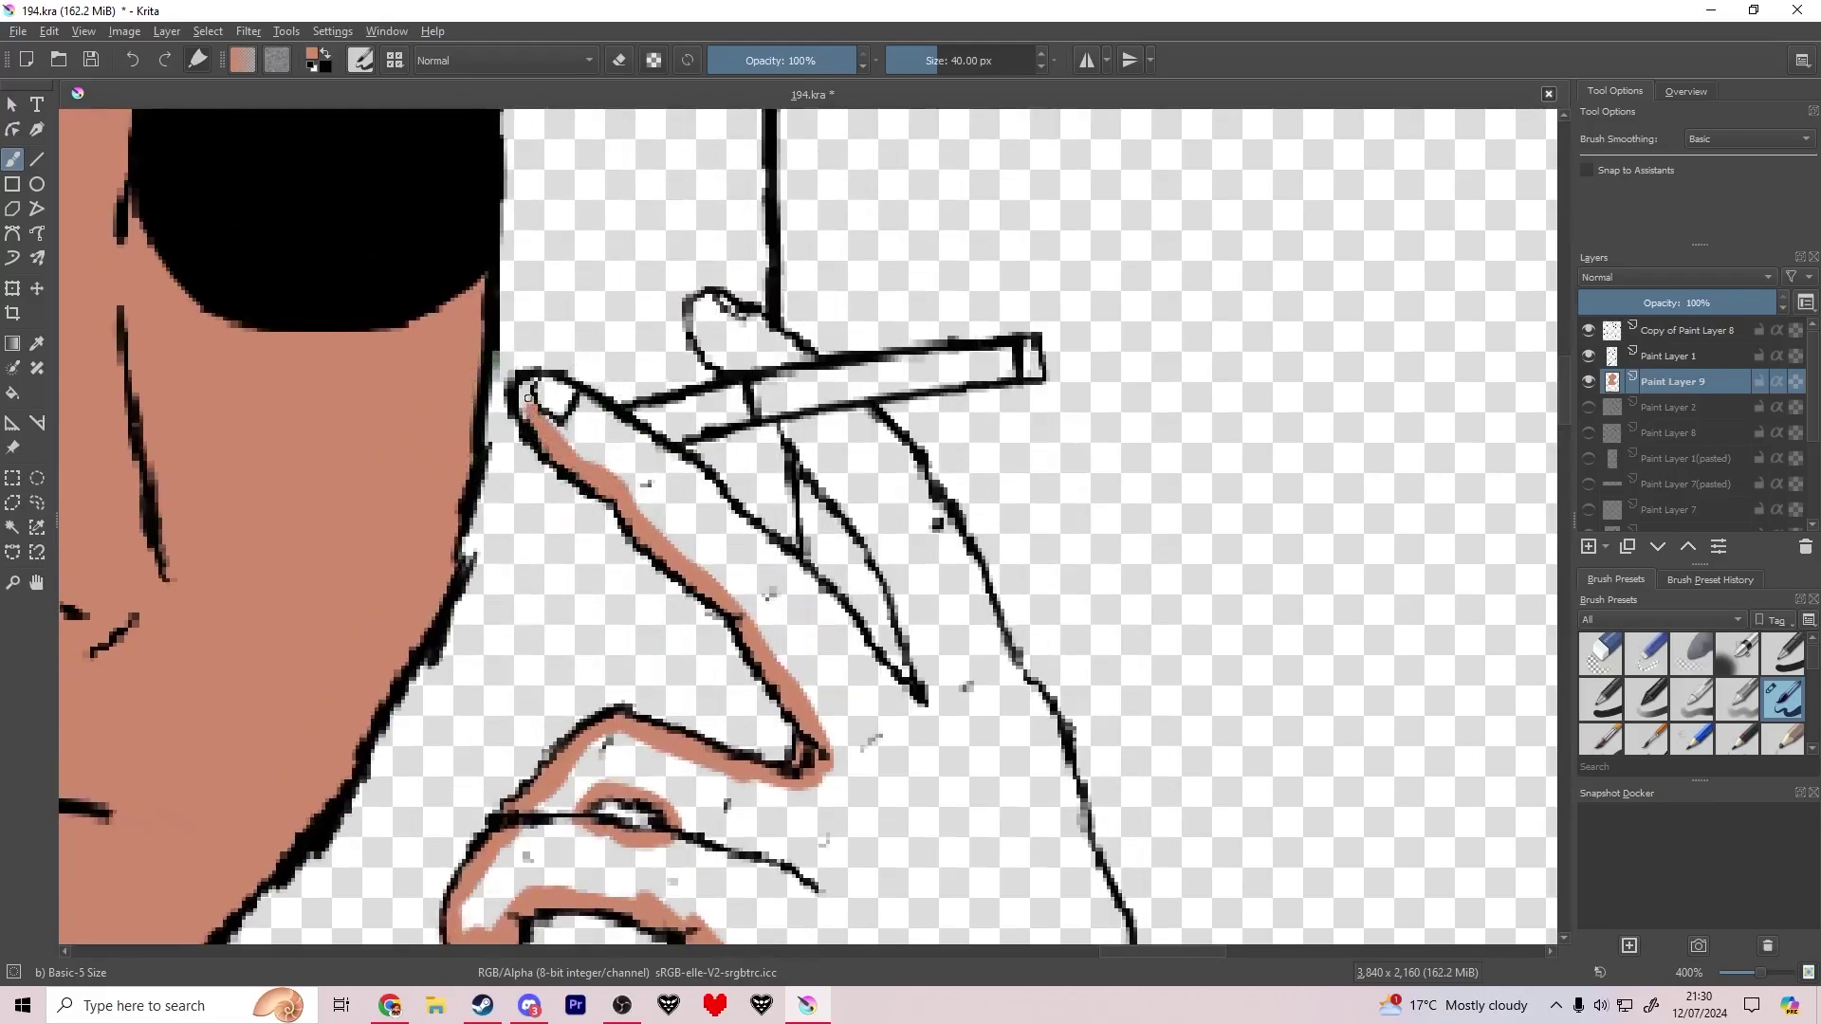
key("e")
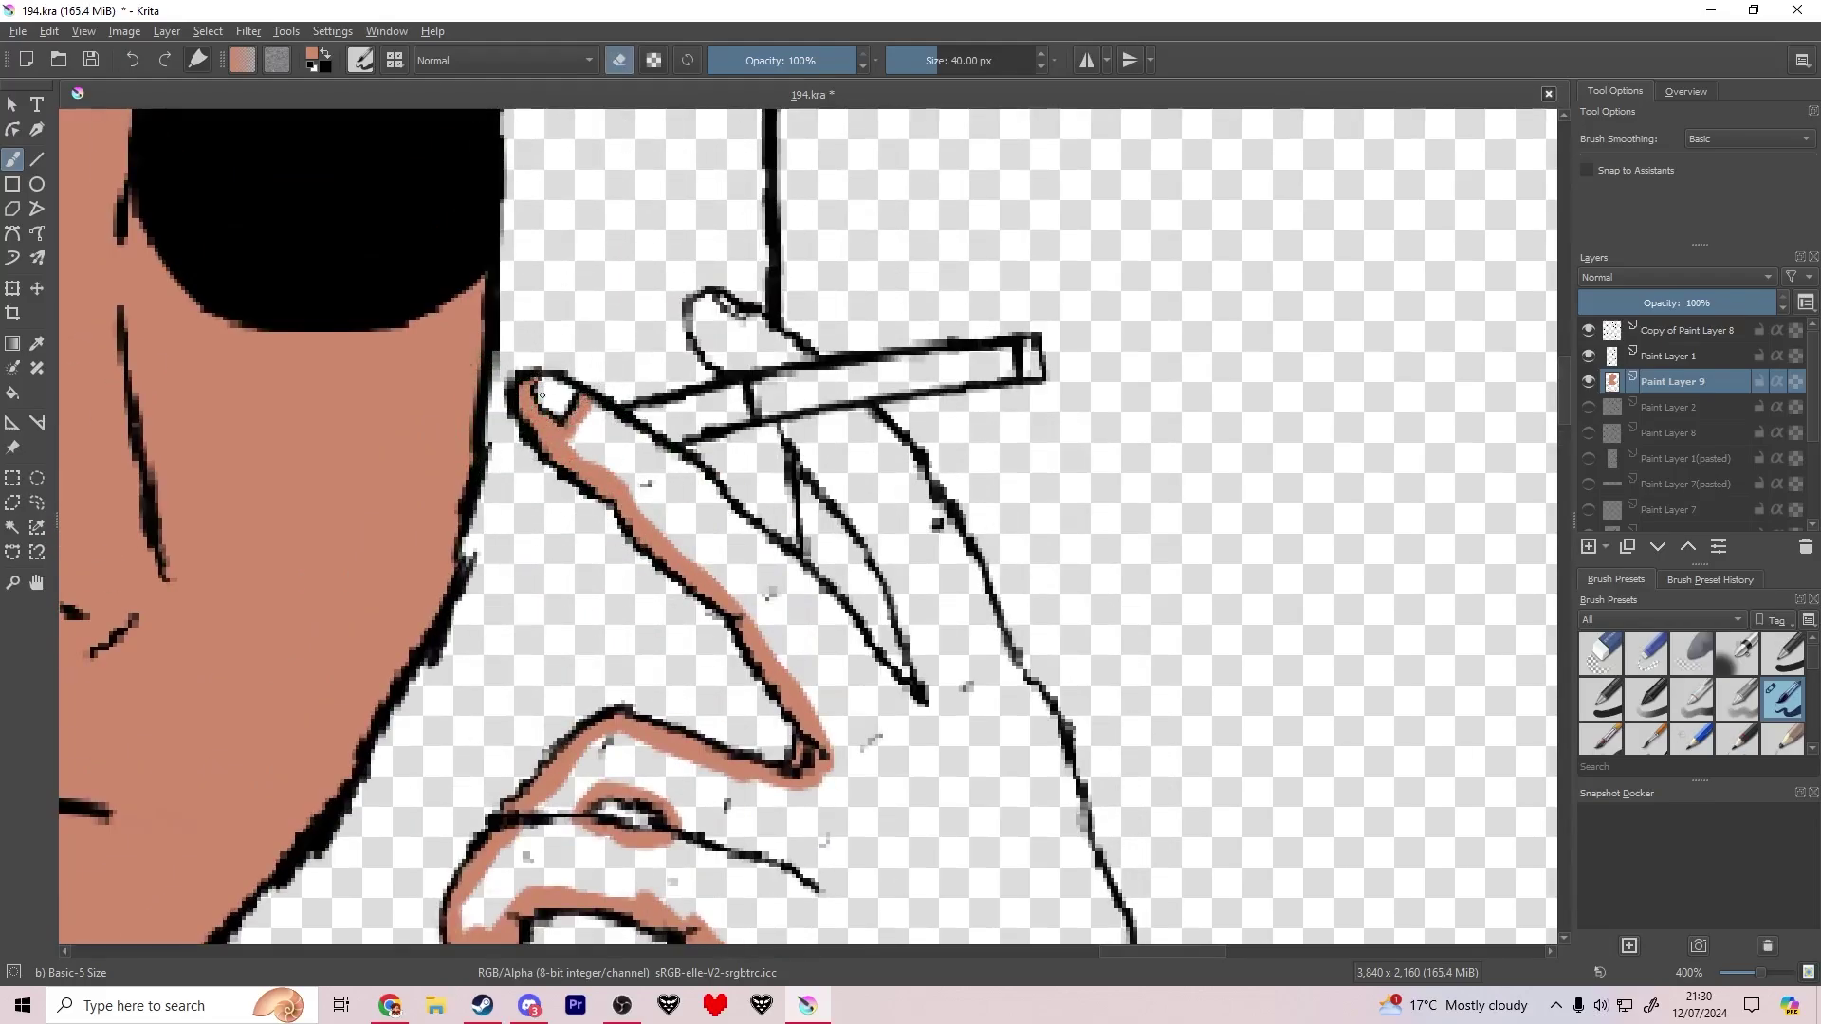
left_click_drag(543, 396, 734, 515)
key("e")
left_click_drag(700, 448, 742, 499)
key("e")
Step: Paint a skin-tone border around the gap between the cigarette-holding fingers and colour the fingertip above the cigarette
mouse_move(723, 507)
left_mouse_down()
mouse_move(924, 711)
mouse_move(890, 558)
left_mouse_up()
key("e")
key("e")
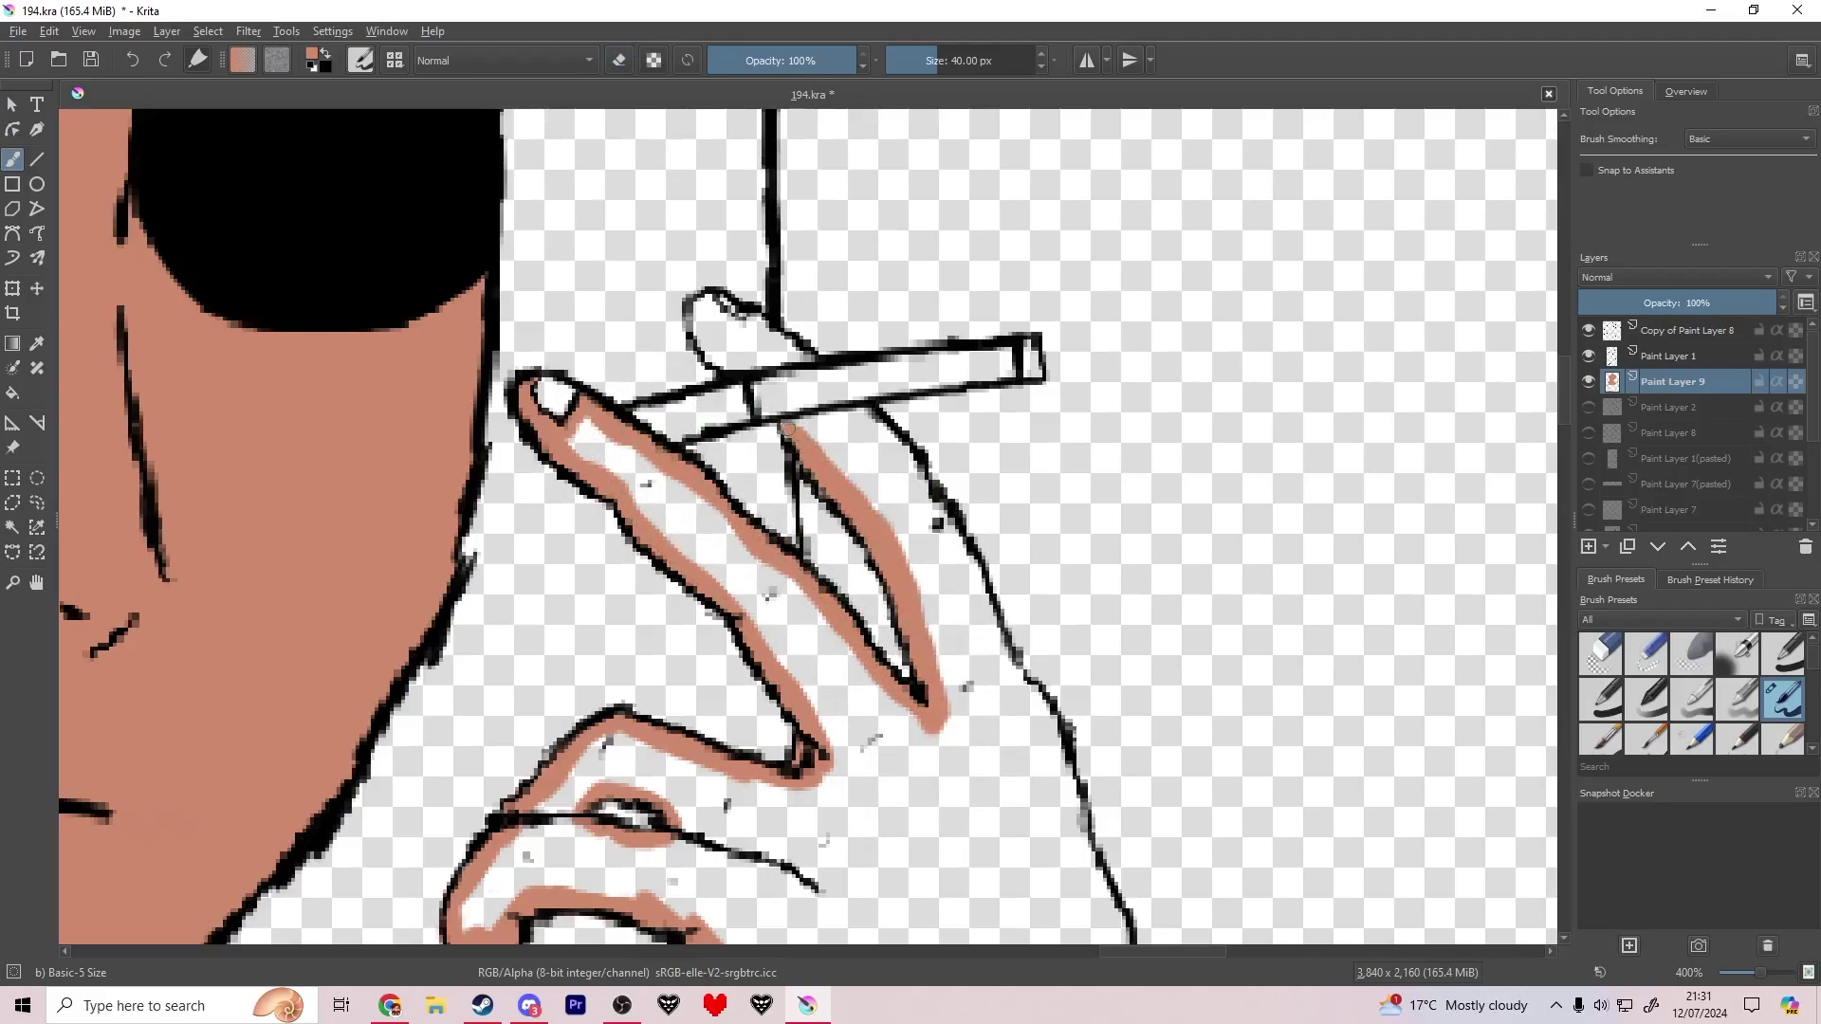
left_click_drag(787, 429, 808, 419)
left_click_drag(698, 338, 706, 347)
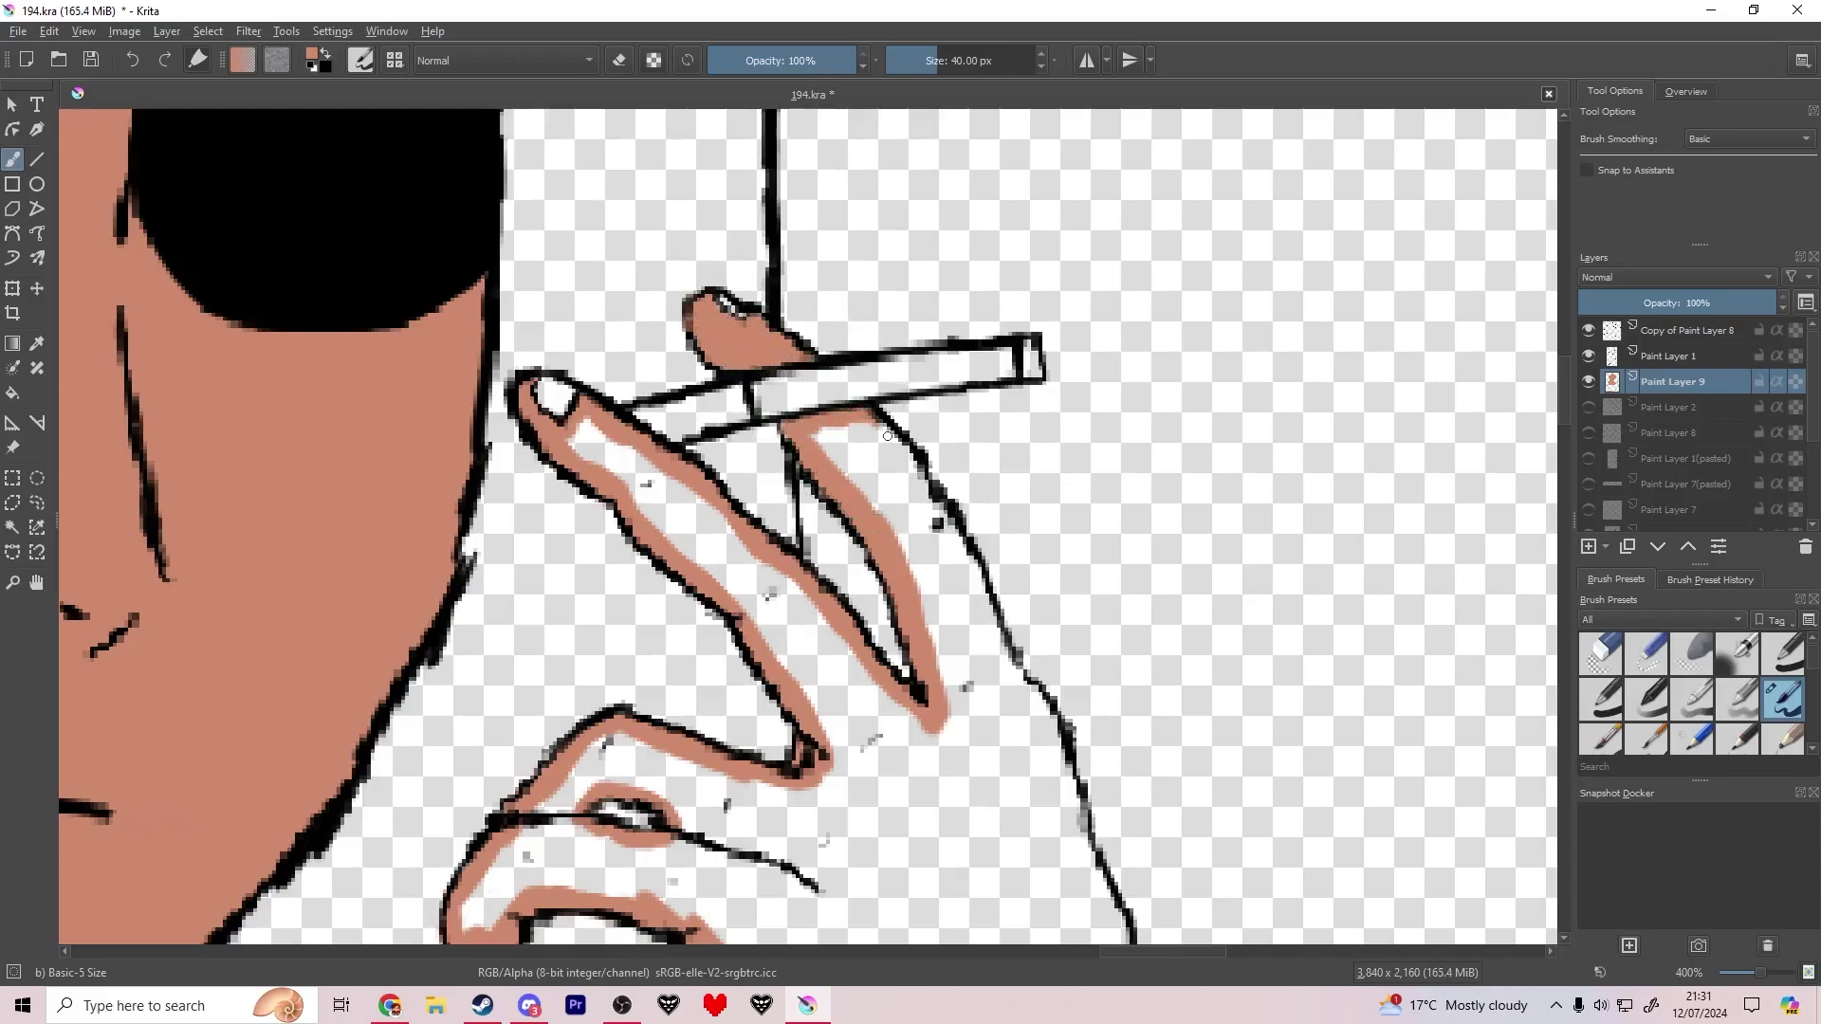
Step: Paint the skin-tone border down the back of the raised hand to the wrist
left_click_drag(1034, 695, 1068, 784)
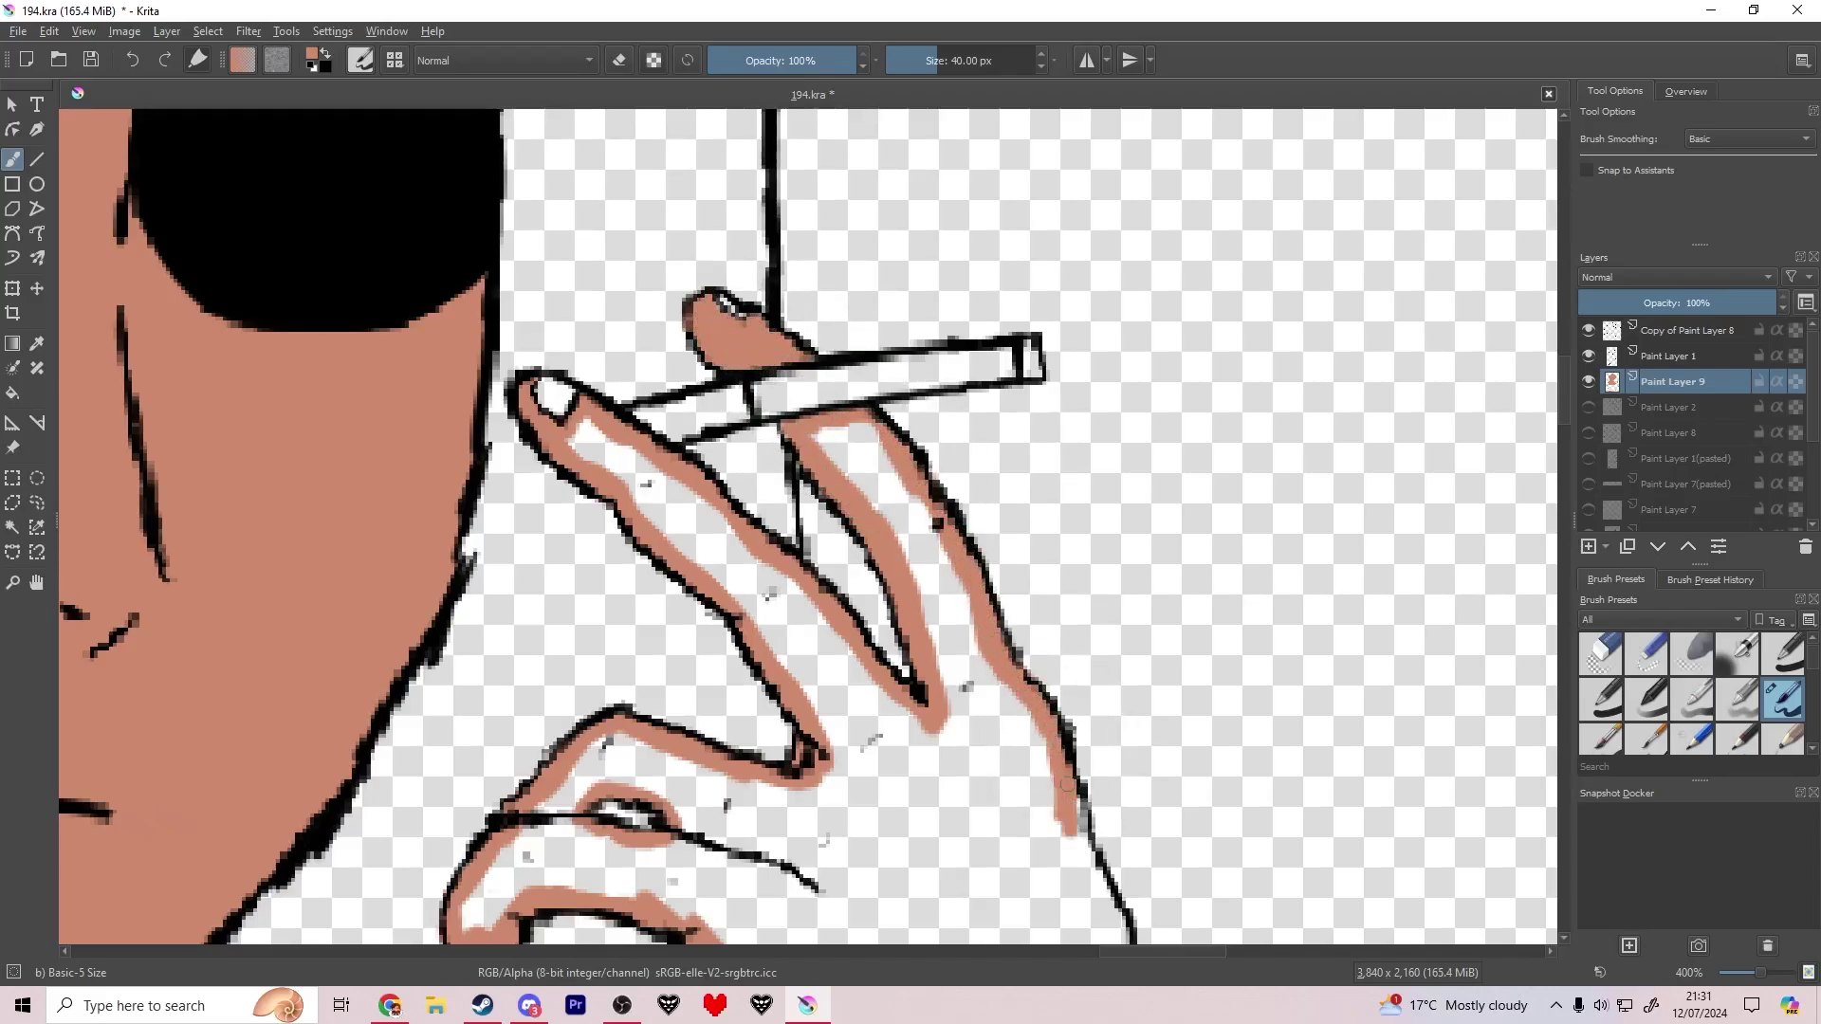
left_click_drag(1101, 893, 1126, 931)
left_click_drag(1117, 668, 1041, 370)
key("e")
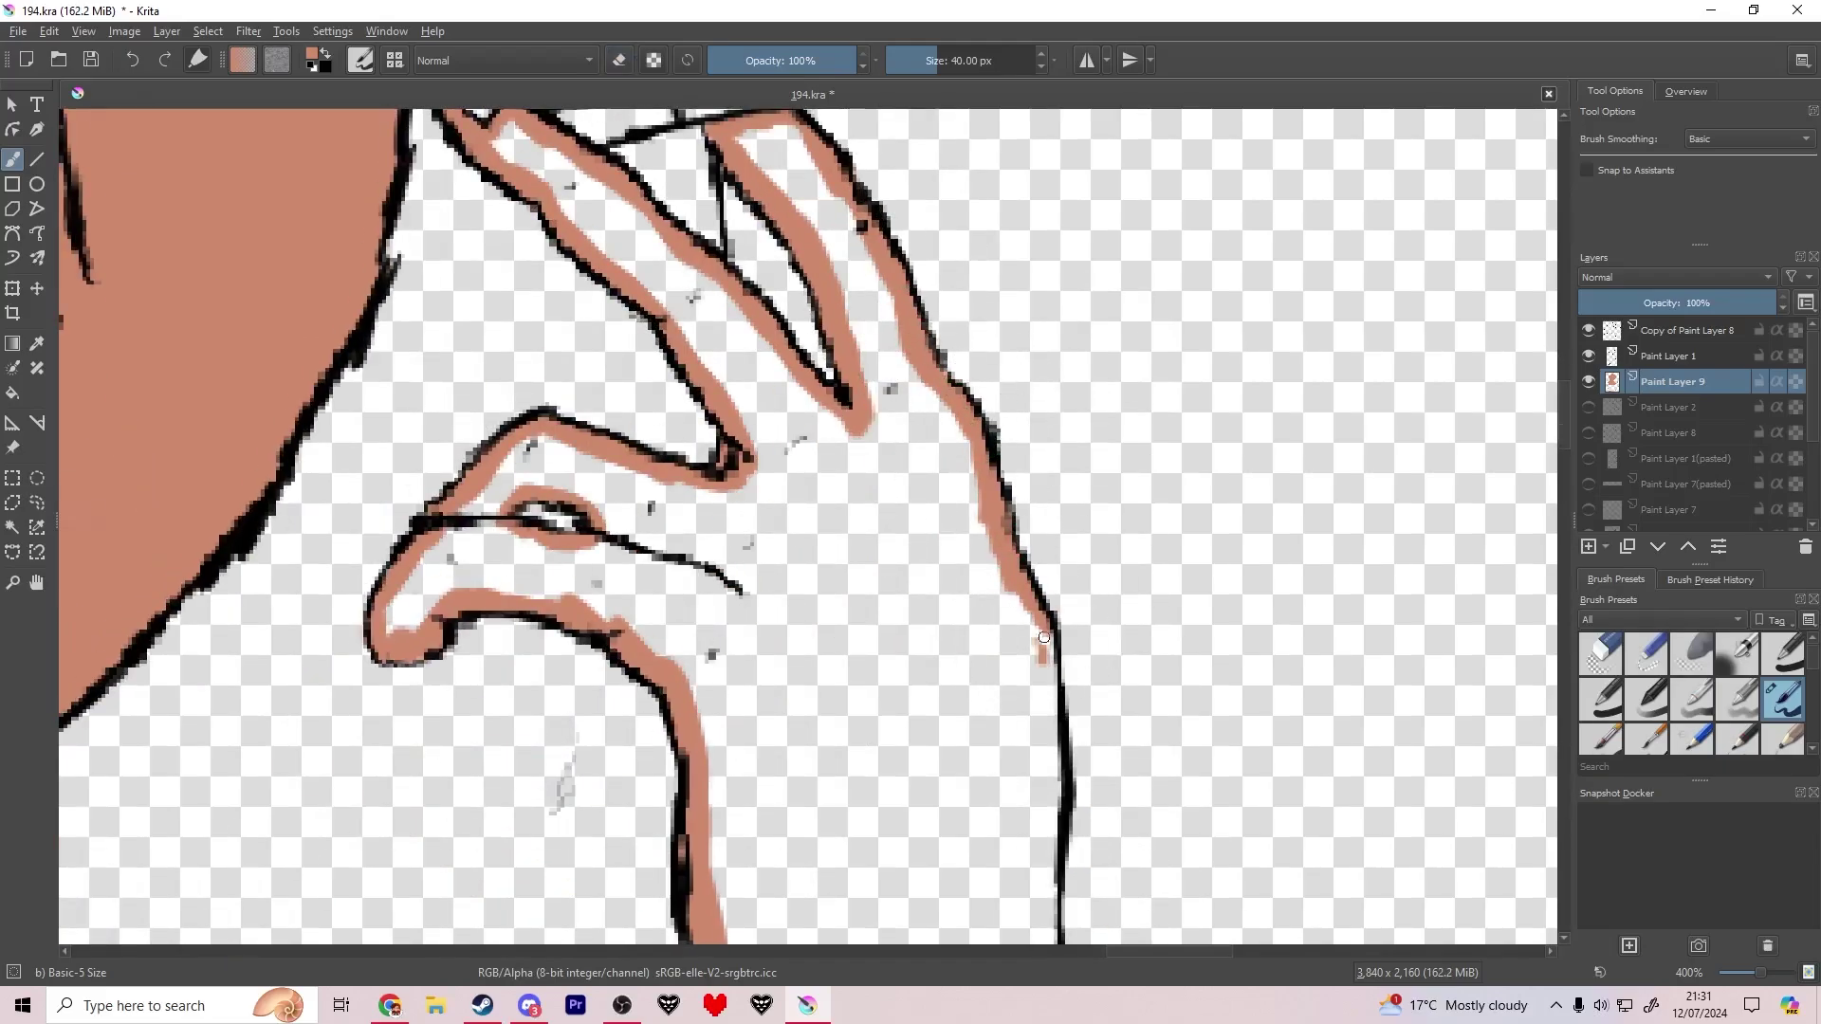
Step: Continue the skin-tone border down the raised forearm's outer edge to the bulge behind it
left_click_drag(1044, 637, 1041, 928)
left_click_drag(1078, 853, 1021, 256)
mouse_move(988, 336)
left_mouse_down()
mouse_move(1016, 529)
mouse_move(1084, 695)
left_mouse_up()
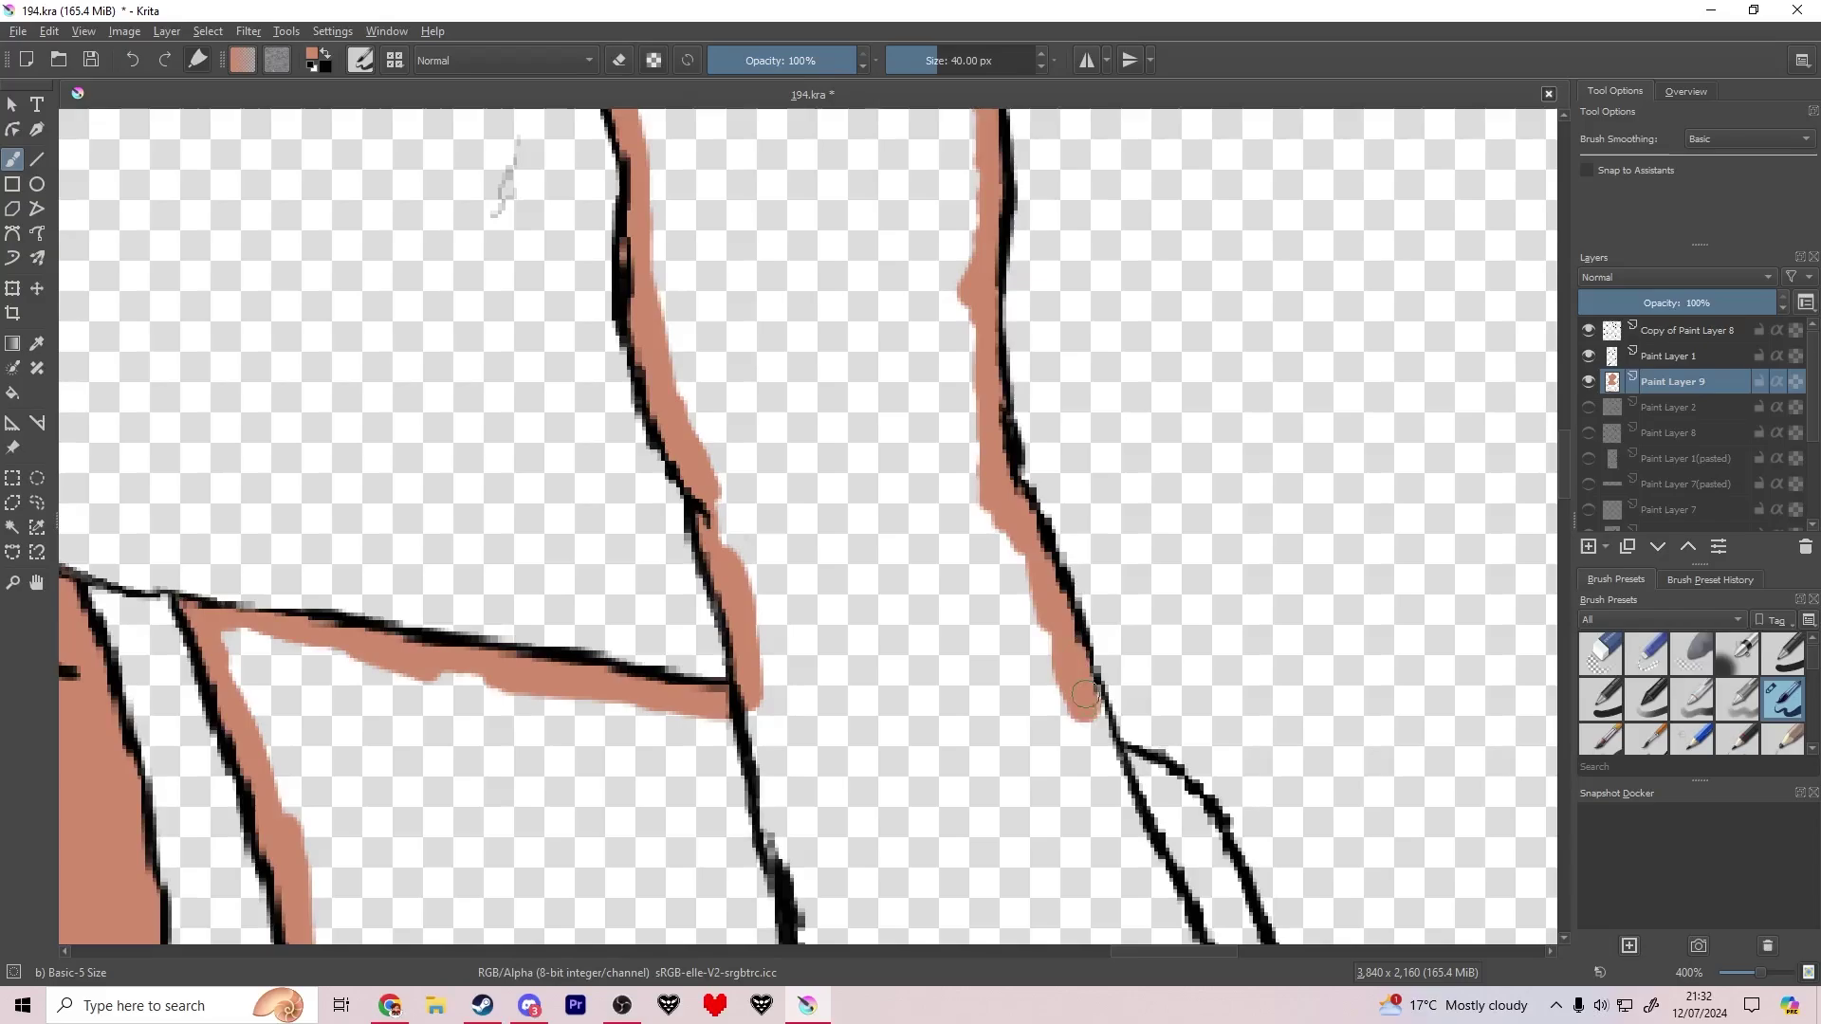
left_click_drag(1130, 815, 1157, 887)
left_click_drag(1162, 697, 978, 187)
Step: Paint the skin-tone border along the outer bulge of the raised arm and down towards the elbow
mouse_move(969, 373)
left_mouse_down()
mouse_move(980, 392)
mouse_move(940, 265)
mouse_move(1091, 489)
mouse_move(1159, 675)
left_mouse_up()
key("e")
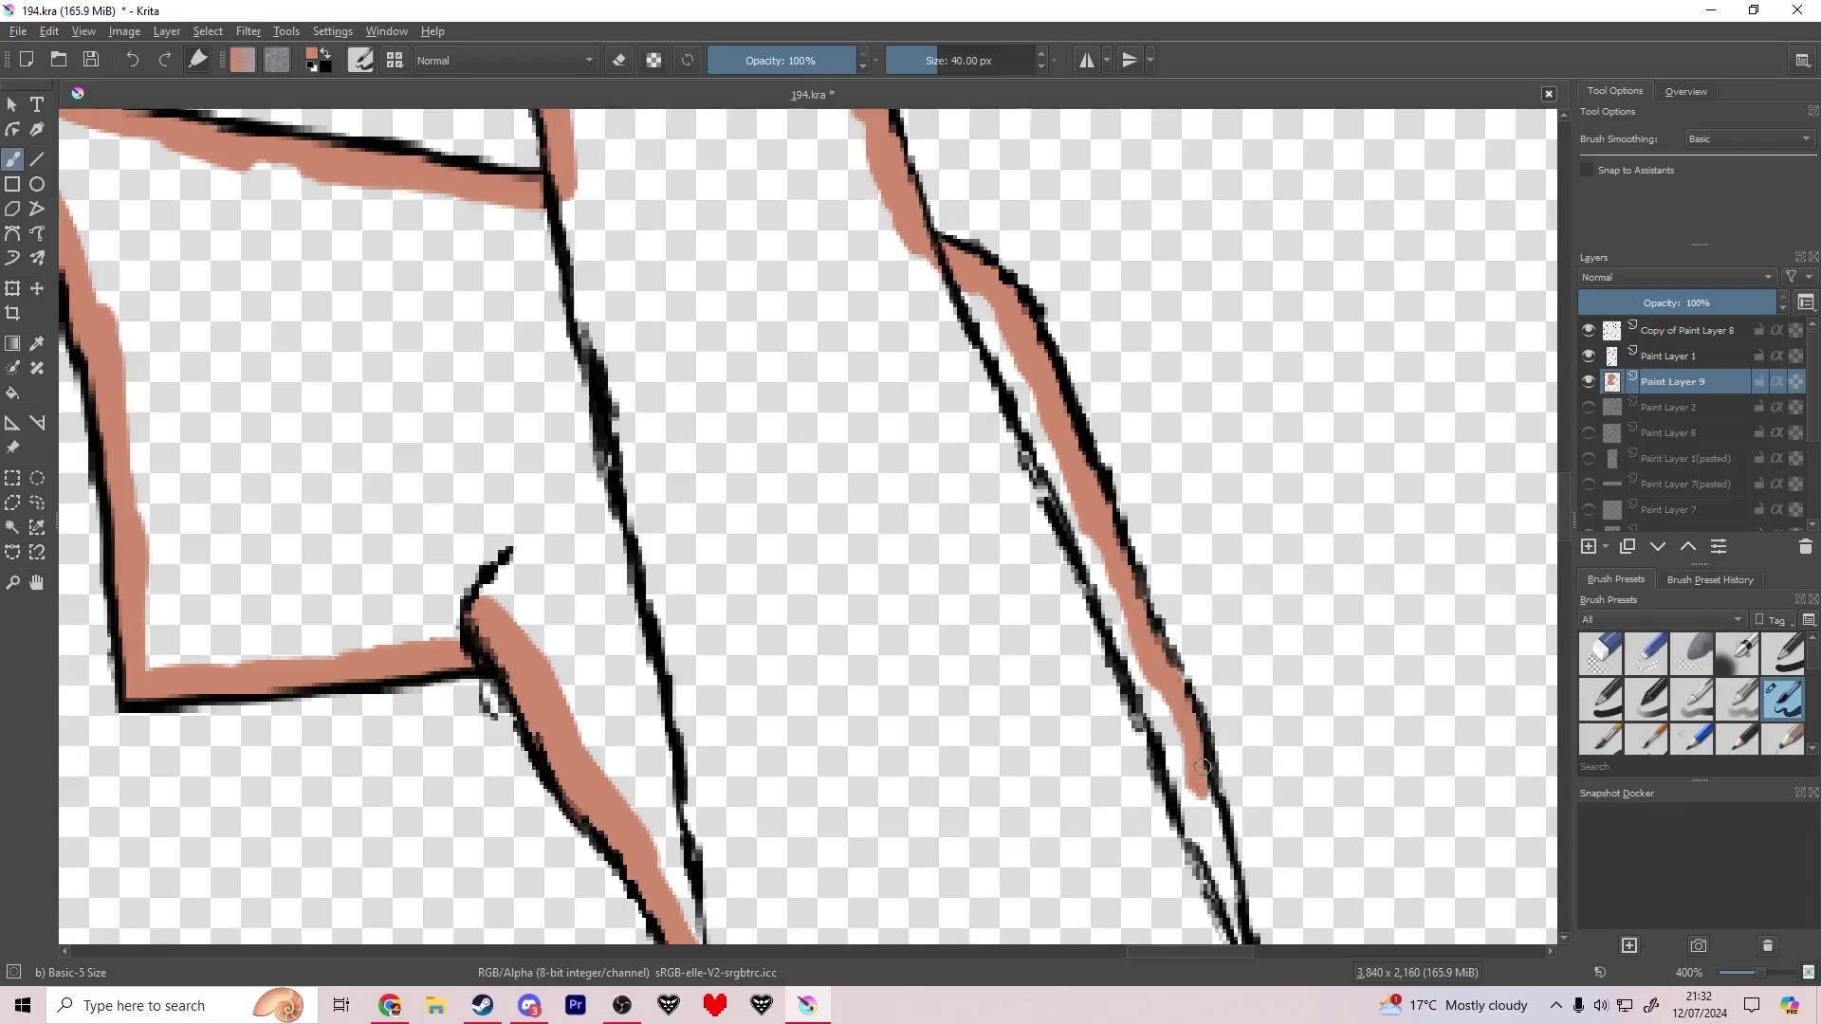
left_click_drag(1203, 768, 1209, 847)
left_click_drag(1213, 846, 1008, 386)
left_click_drag(1003, 369, 1020, 469)
mouse_move(1050, 560)
left_mouse_down()
mouse_move(1106, 711)
mouse_move(793, 304)
mouse_move(831, 432)
mouse_move(926, 589)
mouse_move(959, 858)
left_mouse_up()
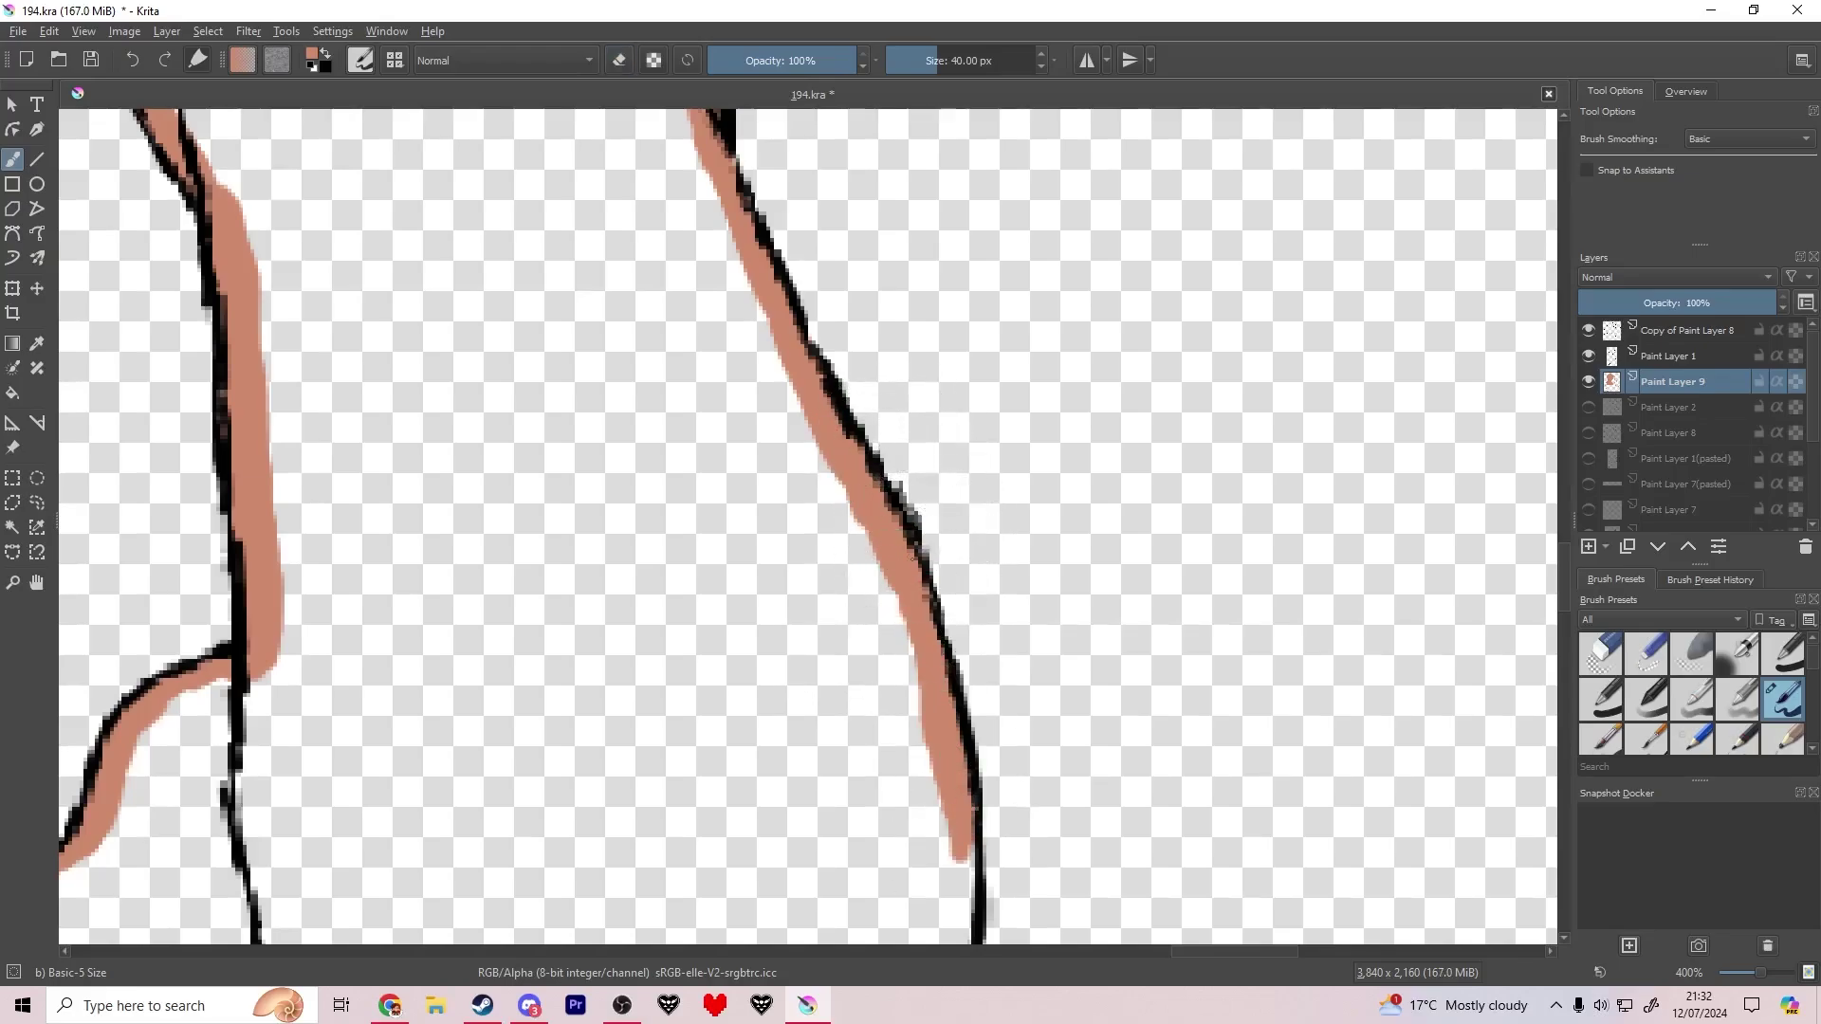
Step: Paint the skin-tone border around the raised arm's elbow and along its underside to the crossed forearm
scroll(902, 464, "down", 5)
mouse_move(981, 247)
left_mouse_down()
mouse_move(947, 569)
mouse_move(884, 713)
left_mouse_up()
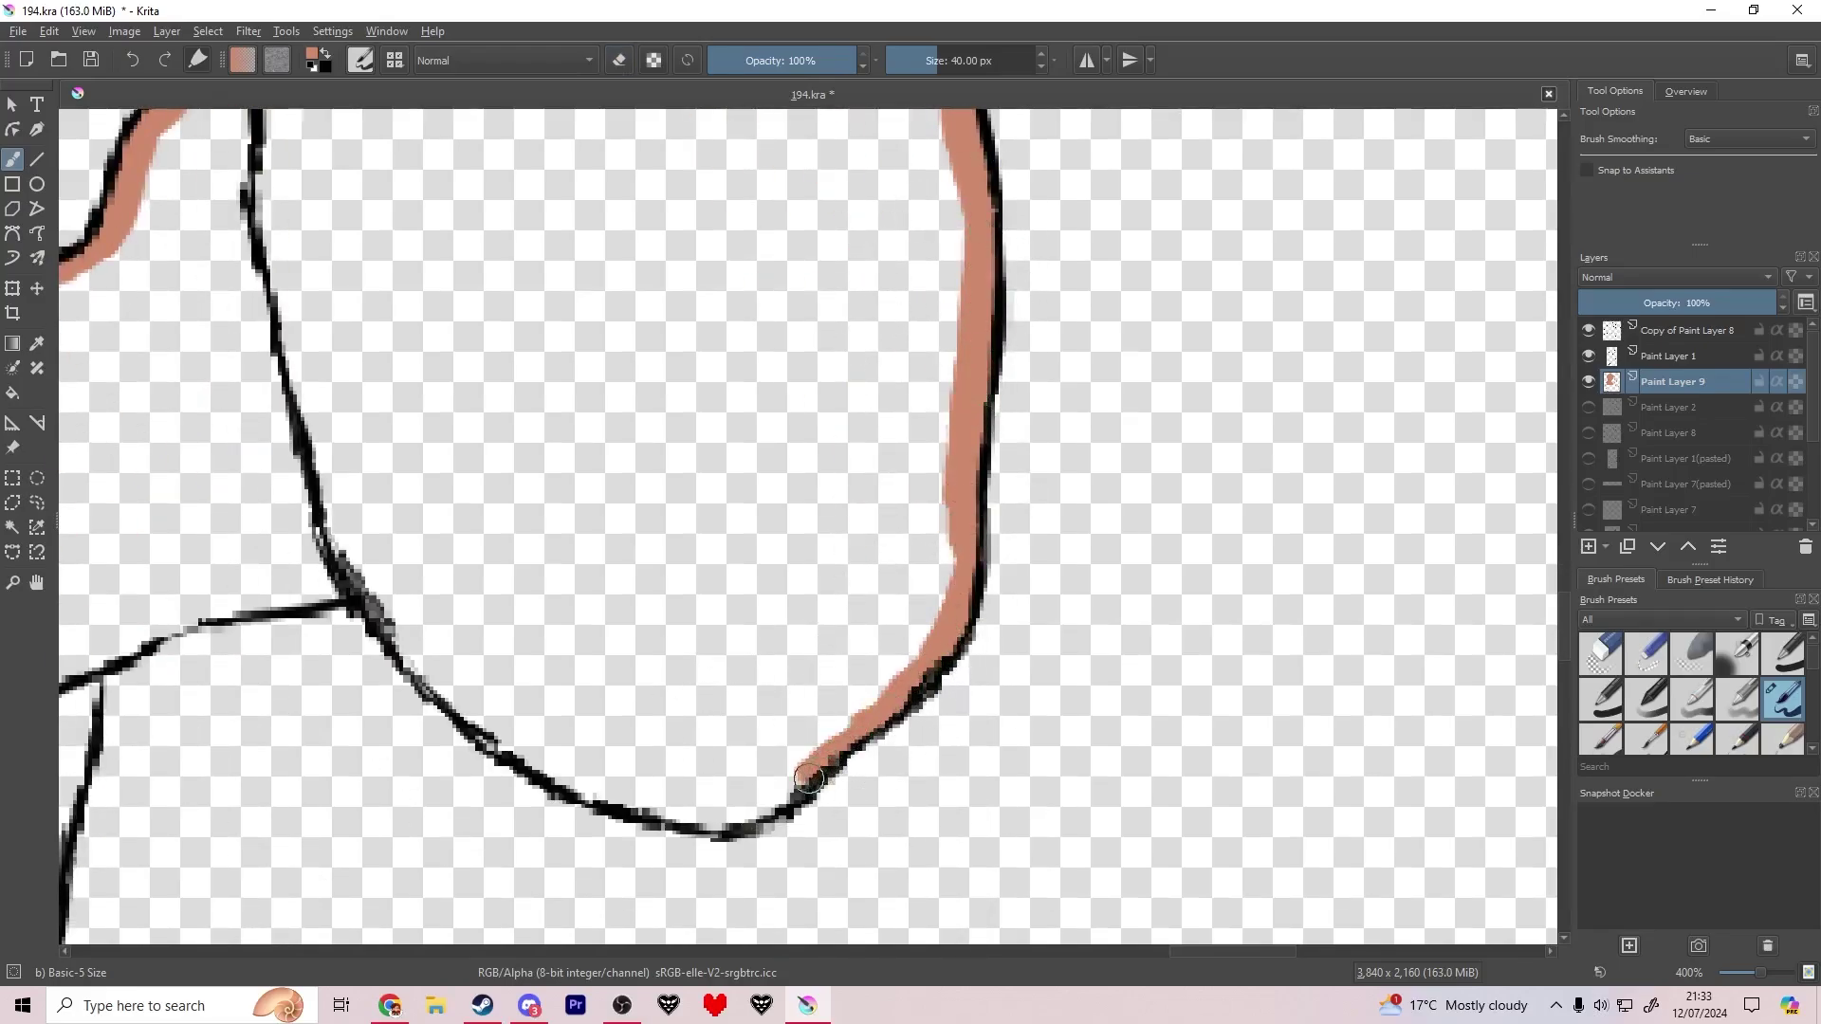
key("e")
mouse_move(808, 778)
left_mouse_down()
mouse_move(716, 816)
mouse_move(574, 780)
mouse_move(324, 579)
mouse_move(1091, 380)
left_mouse_up()
scroll(1091, 388, "down", 4)
scroll(1119, 389, "up", 5)
left_click_drag(967, 412, 1390, 432)
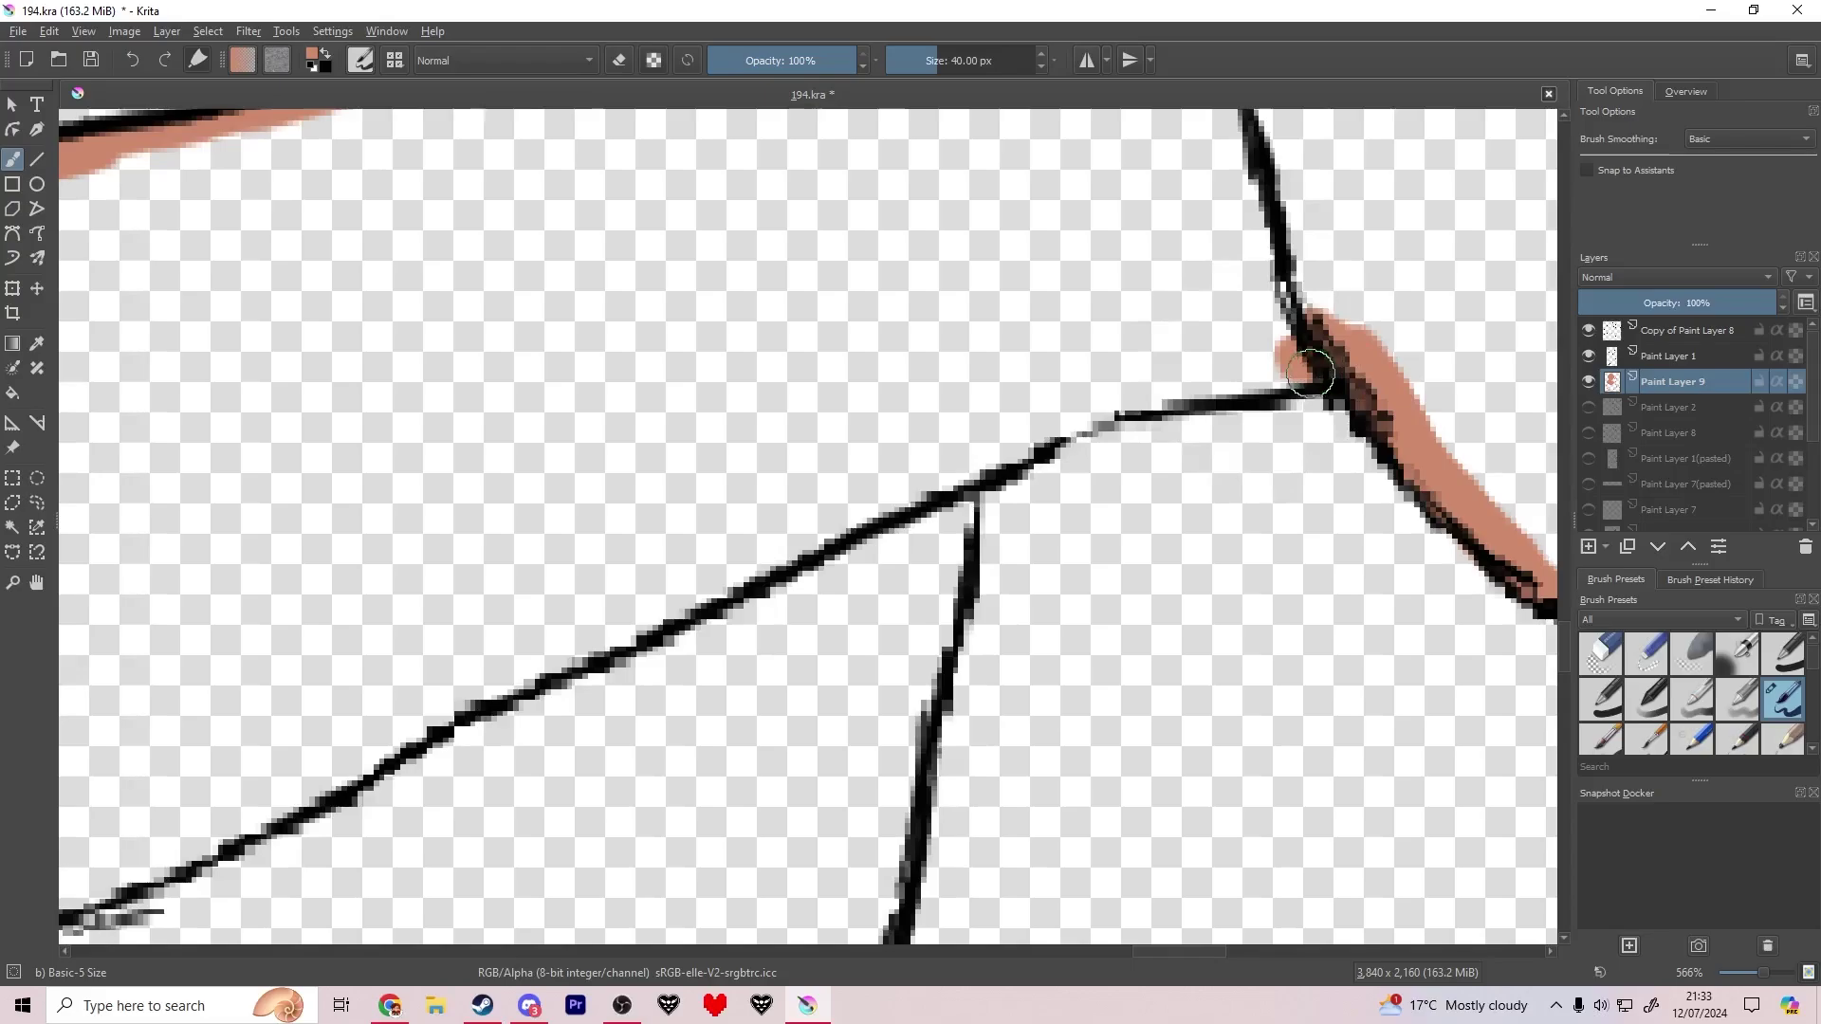
Step: Paint the skin-tone border down the side of the midriff from the arms to the waistband corner
mouse_move(1323, 365)
left_mouse_down()
mouse_move(977, 427)
mouse_move(854, 920)
left_mouse_up()
scroll(1008, 317, "down", 3)
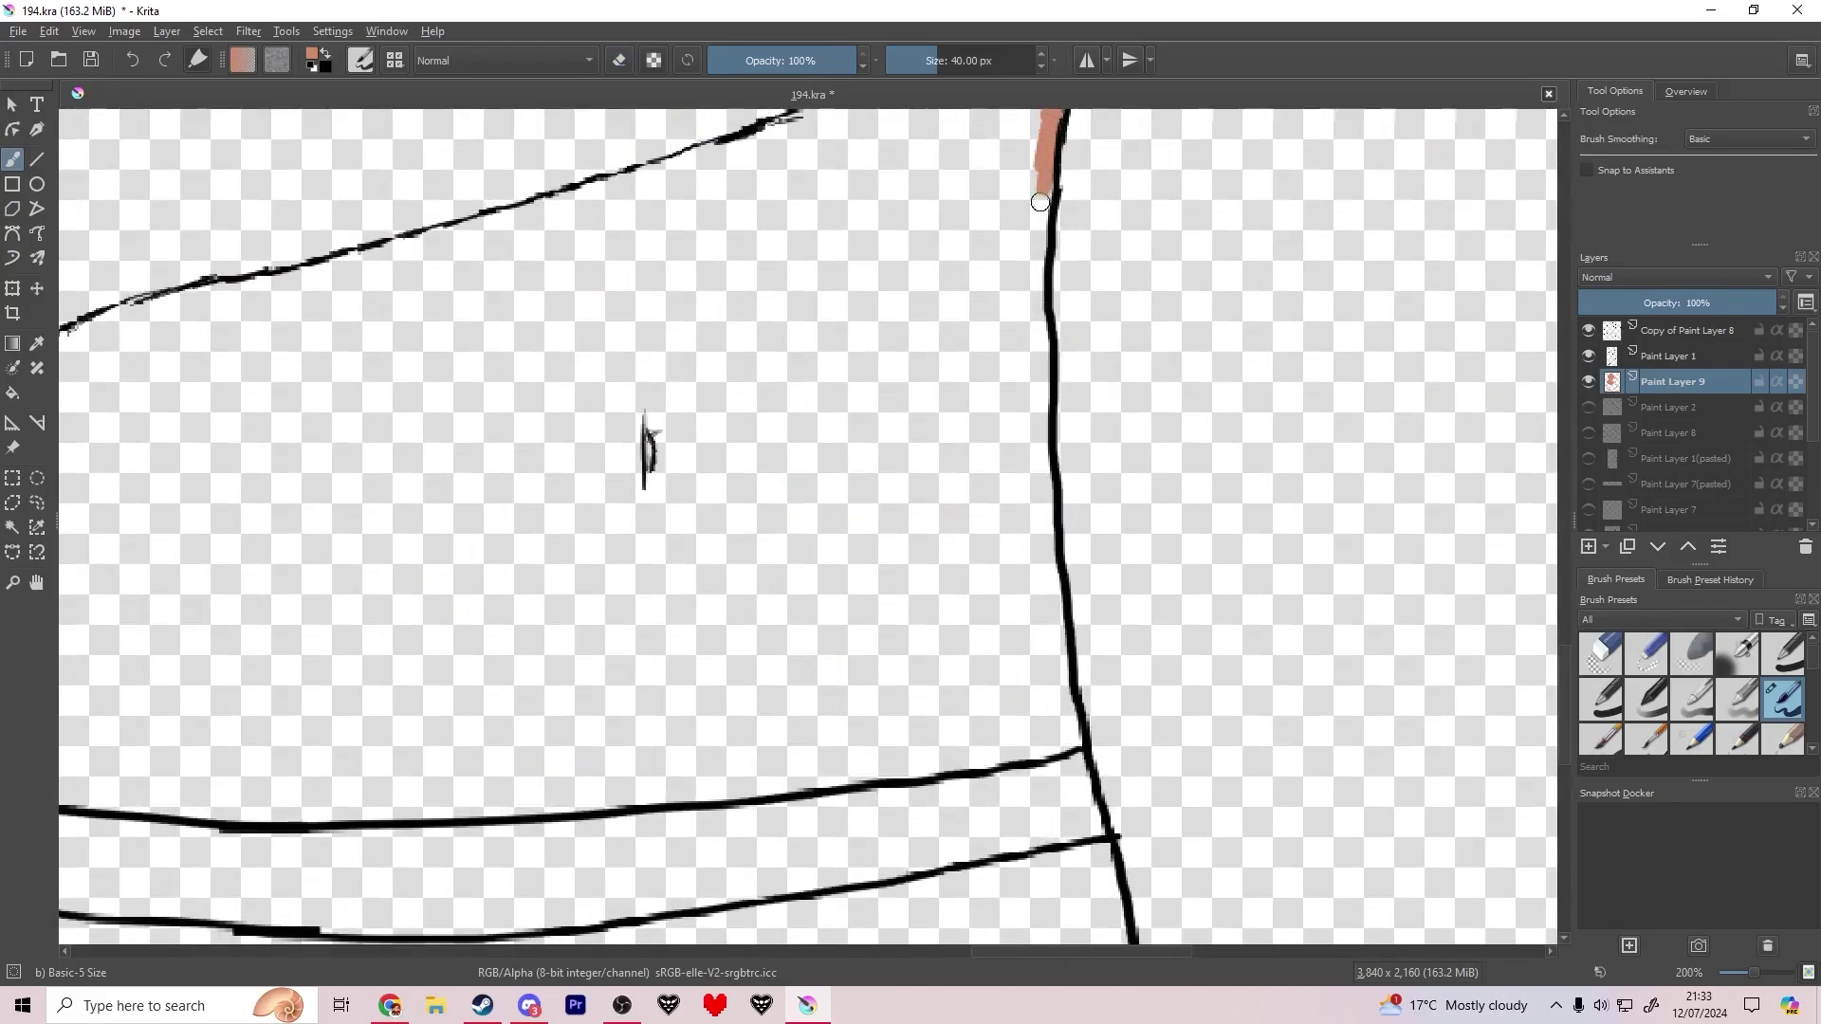
left_click_drag(1042, 373, 1047, 504)
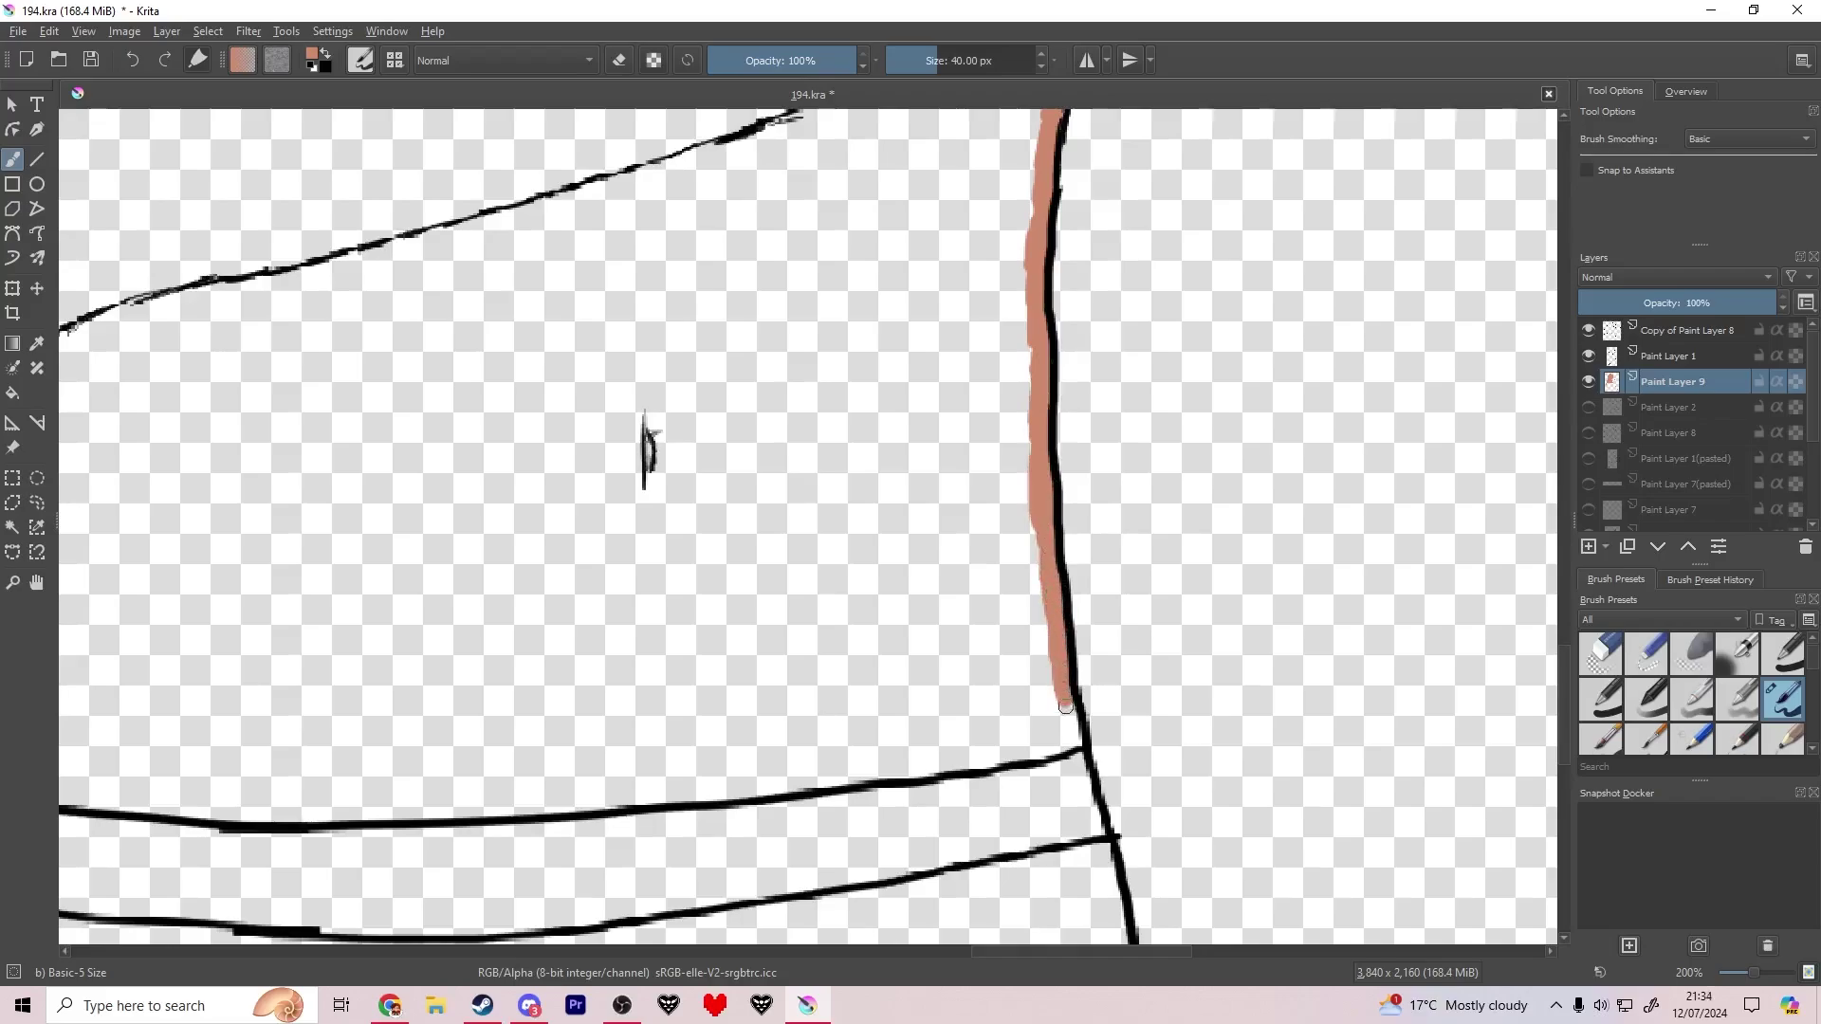
left_click_drag(648, 715, 826, 658)
scroll(1158, 714, "up", 2)
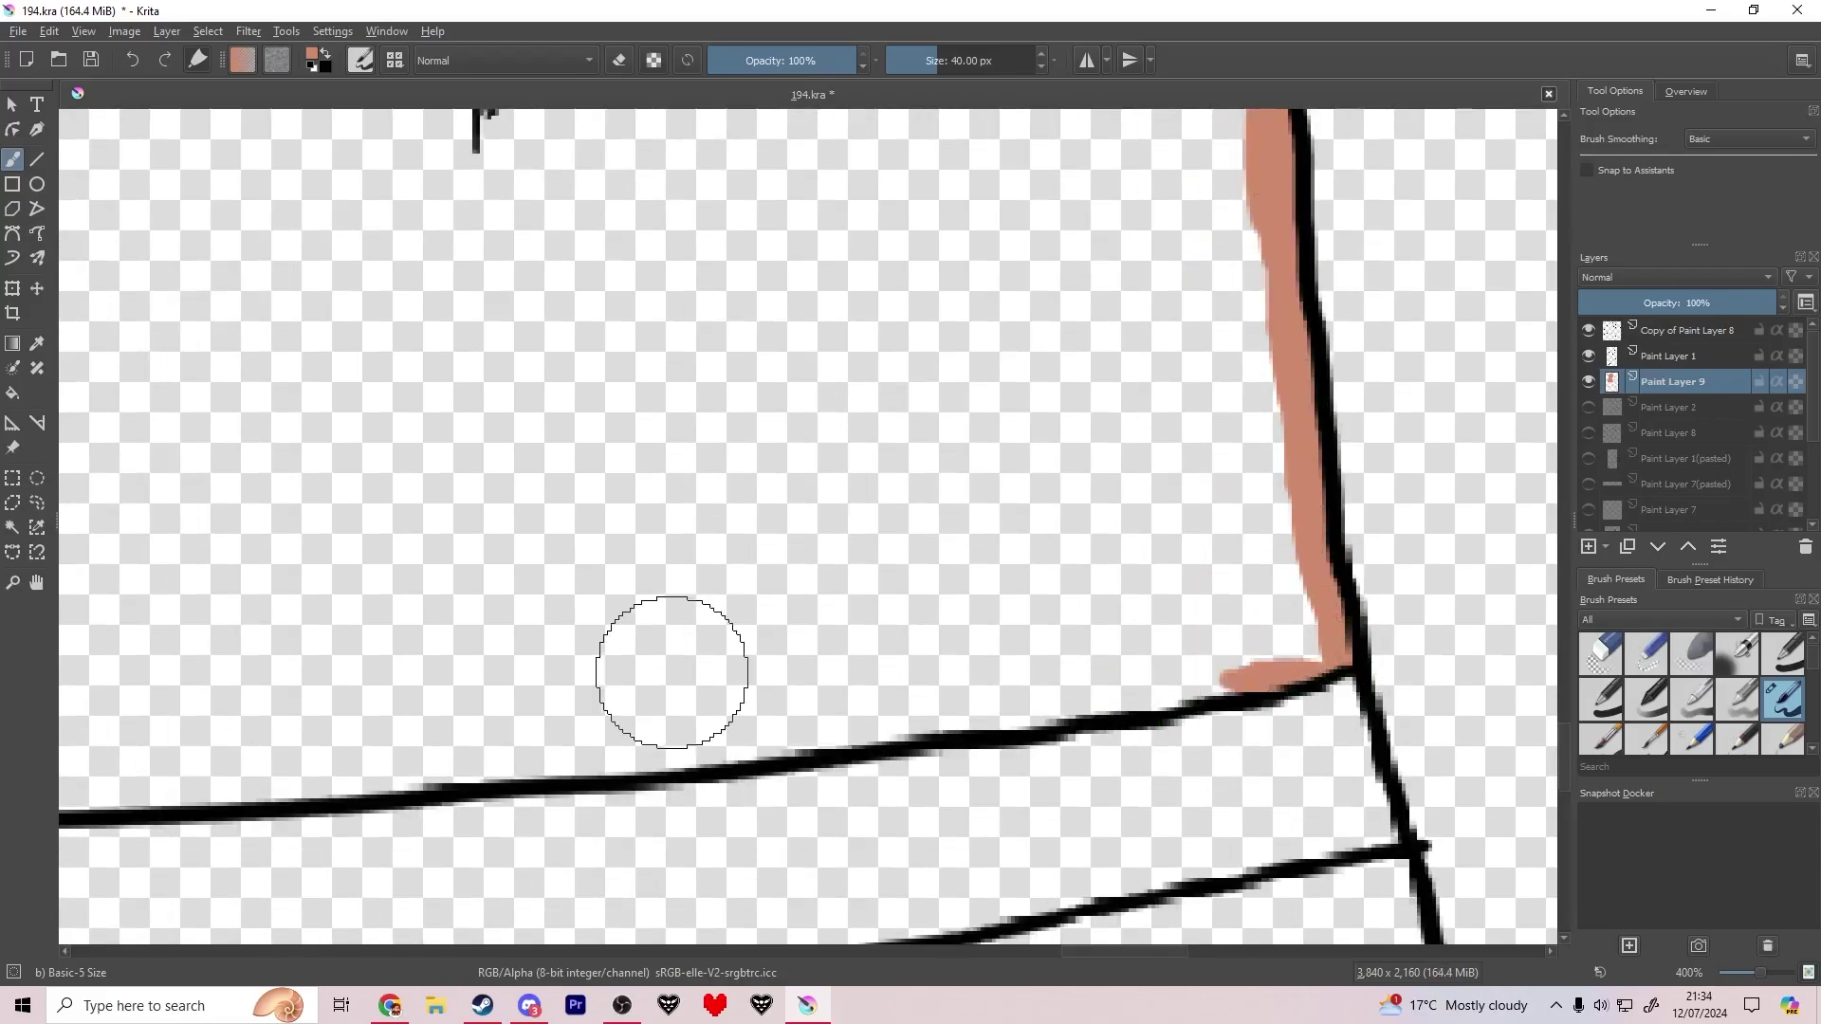
Step: Continue the skin-tone border along the waistband's upper edge and up the opposite side of the midriff
left_click_drag(1224, 679, 1197, 691)
left_click_drag(1079, 721, 1039, 734)
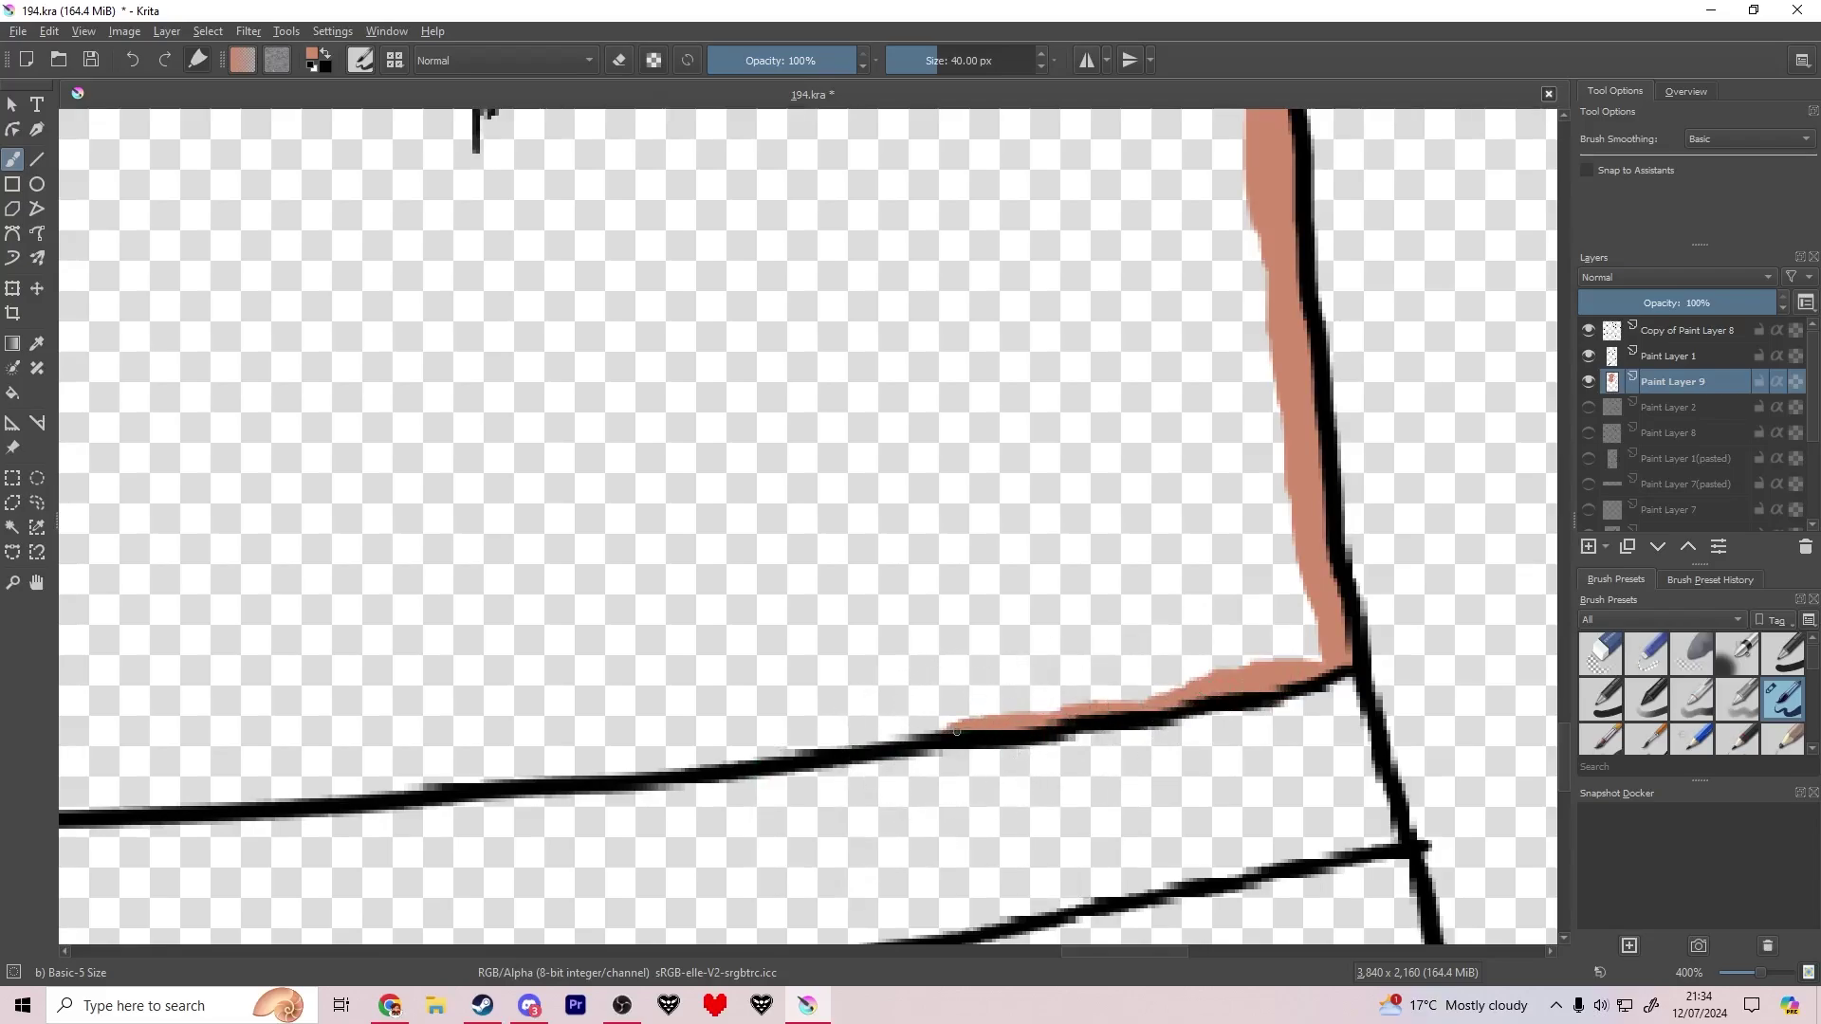
mouse_move(837, 745)
left_mouse_down()
mouse_move(419, 800)
mouse_move(461, 775)
left_mouse_up()
left_click_drag(526, 756, 330, 780)
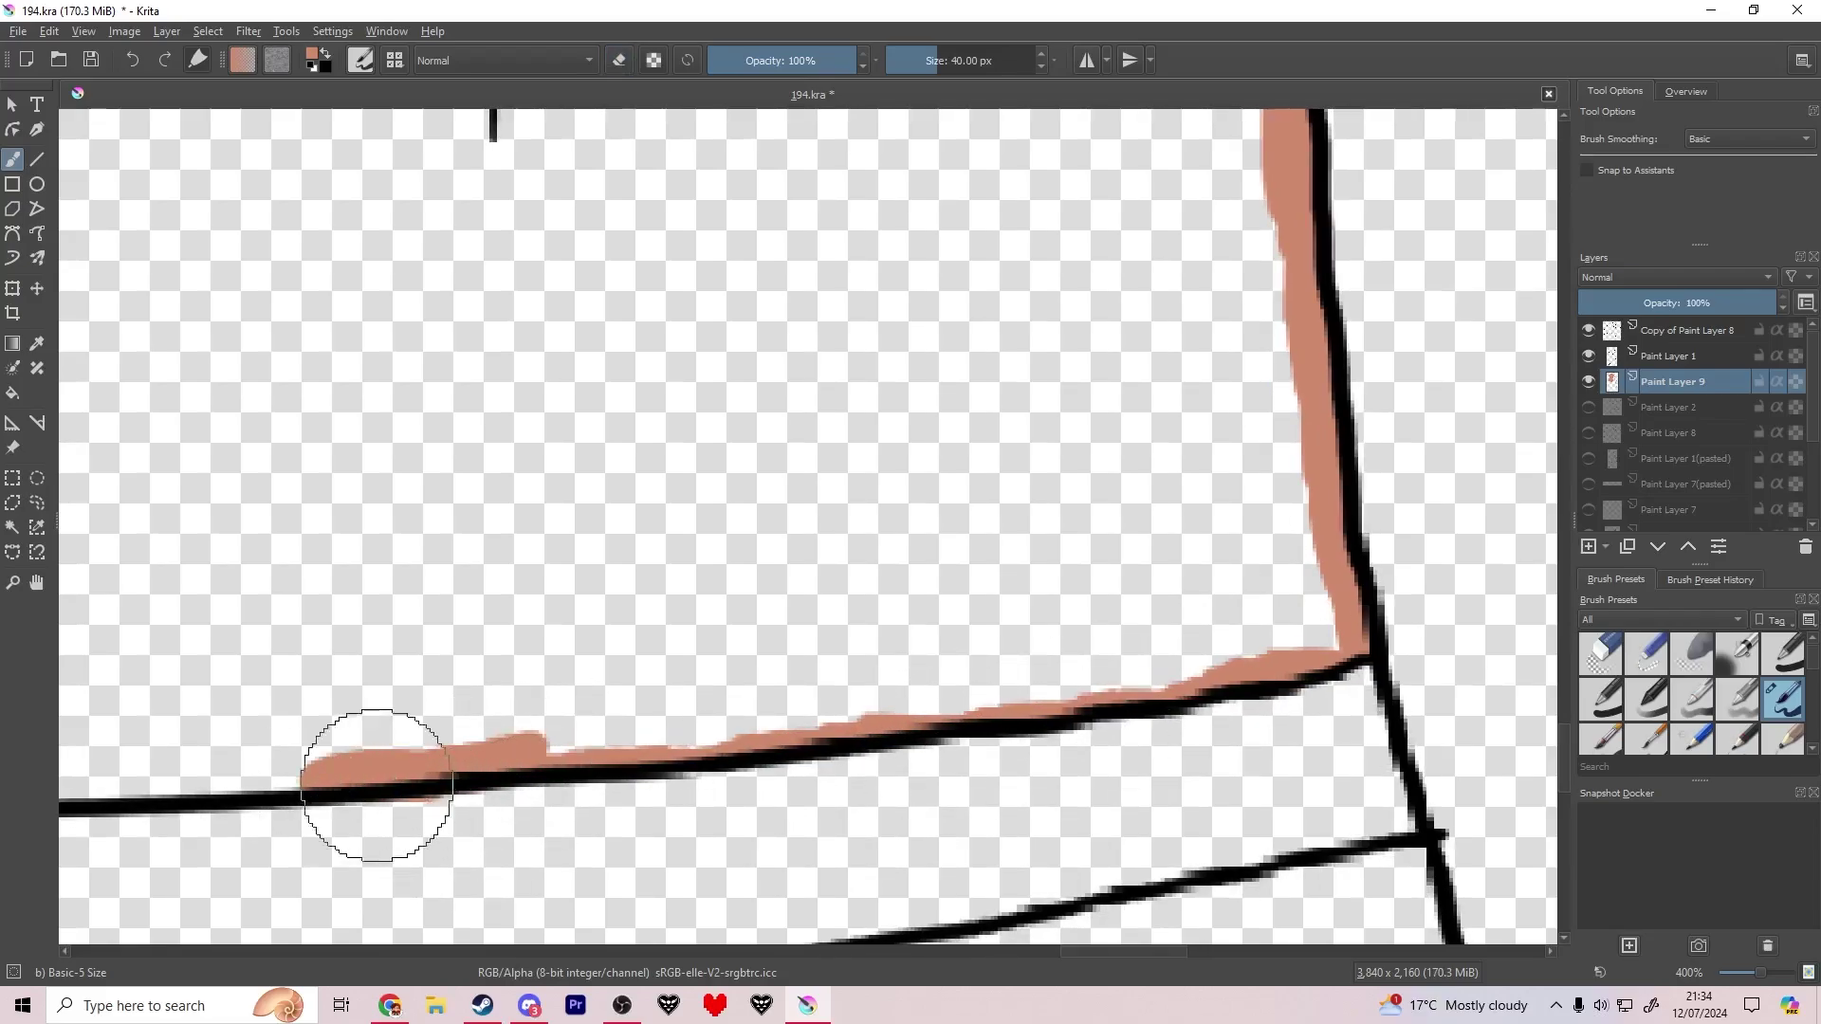
left_click_drag(507, 750, 1262, 646)
mouse_move(433, 660)
left_mouse_down()
mouse_move(477, 680)
mouse_move(350, 671)
mouse_move(812, 692)
mouse_move(956, 671)
left_mouse_up()
mouse_move(244, 664)
left_mouse_down()
mouse_move(274, 670)
mouse_move(121, 650)
left_mouse_up()
mouse_move(147, 654)
left_mouse_down()
mouse_move(750, 693)
mouse_move(575, 682)
mouse_move(450, 626)
mouse_move(512, 251)
left_mouse_up()
Step: Paint the skin-tone border up the crossed arm's outer edge towards the shoulder and erase the spill outside the line
scroll(759, 728, "down", 3)
left_click_drag(707, 854, 712, 816)
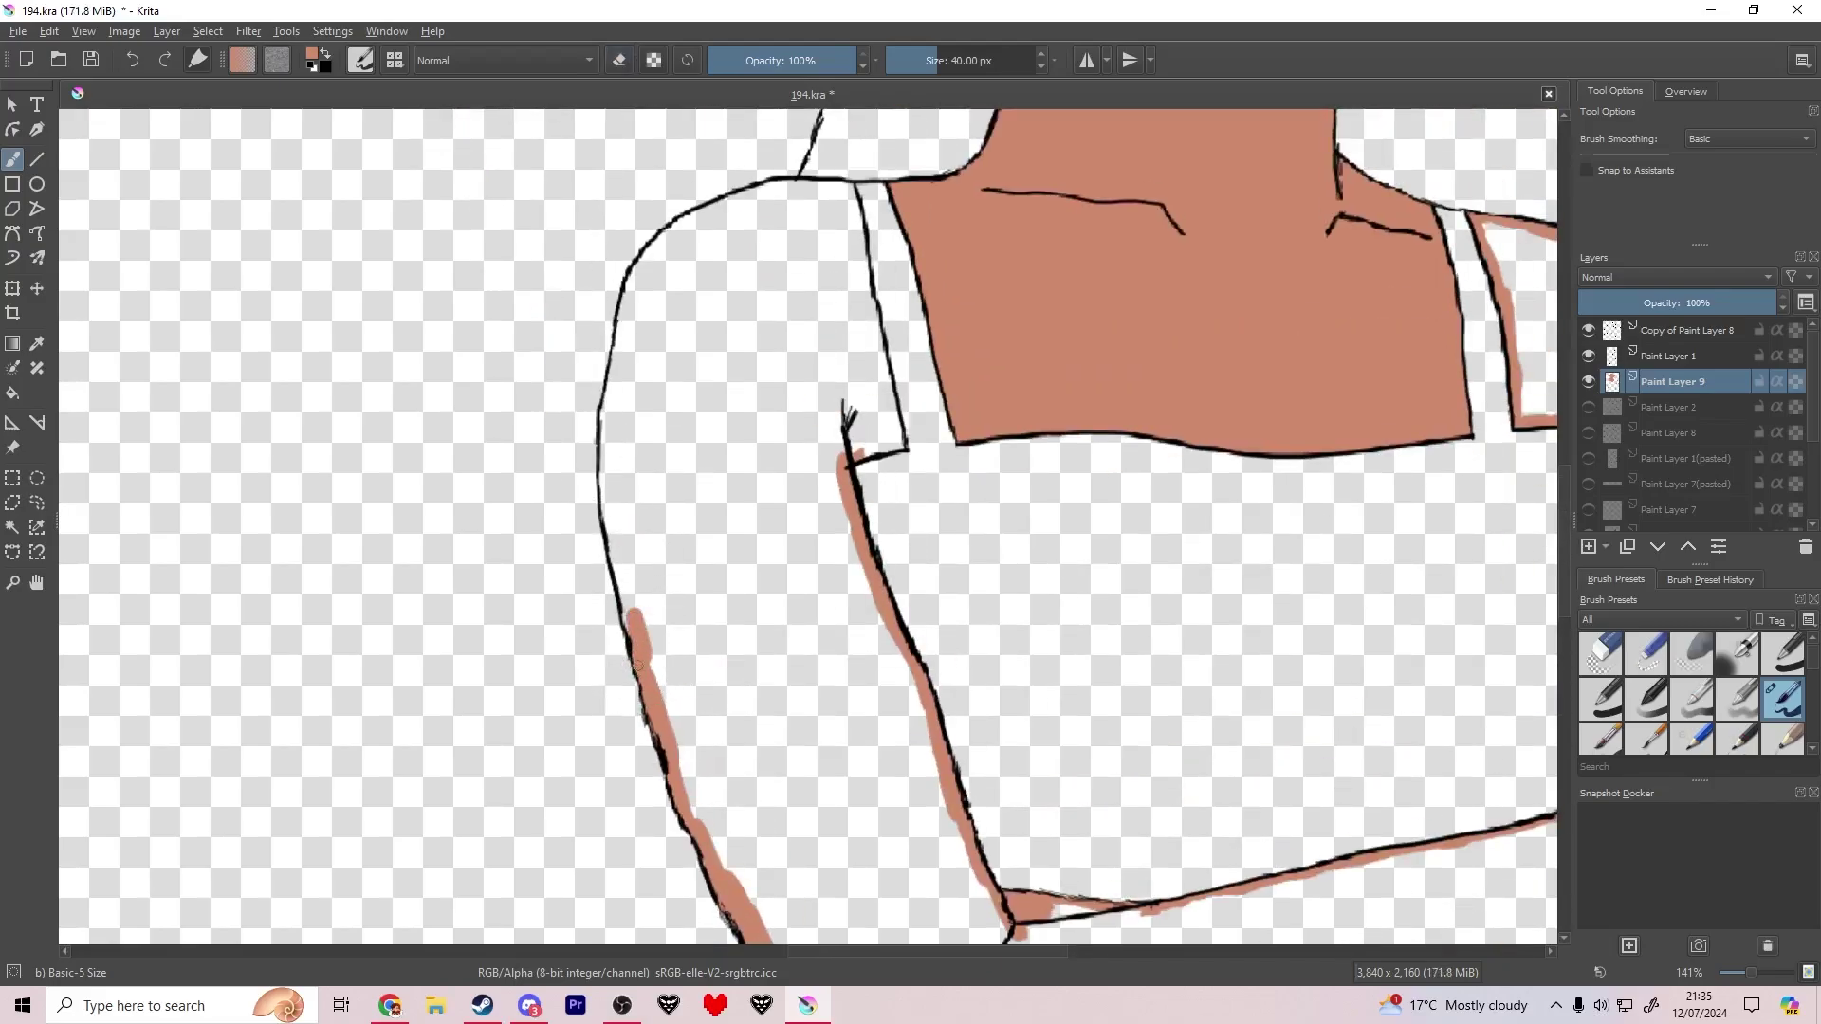
left_click_drag(605, 462, 611, 397)
scroll(586, 519, "up", 3)
key("e")
left_click_drag(622, 642, 599, 410)
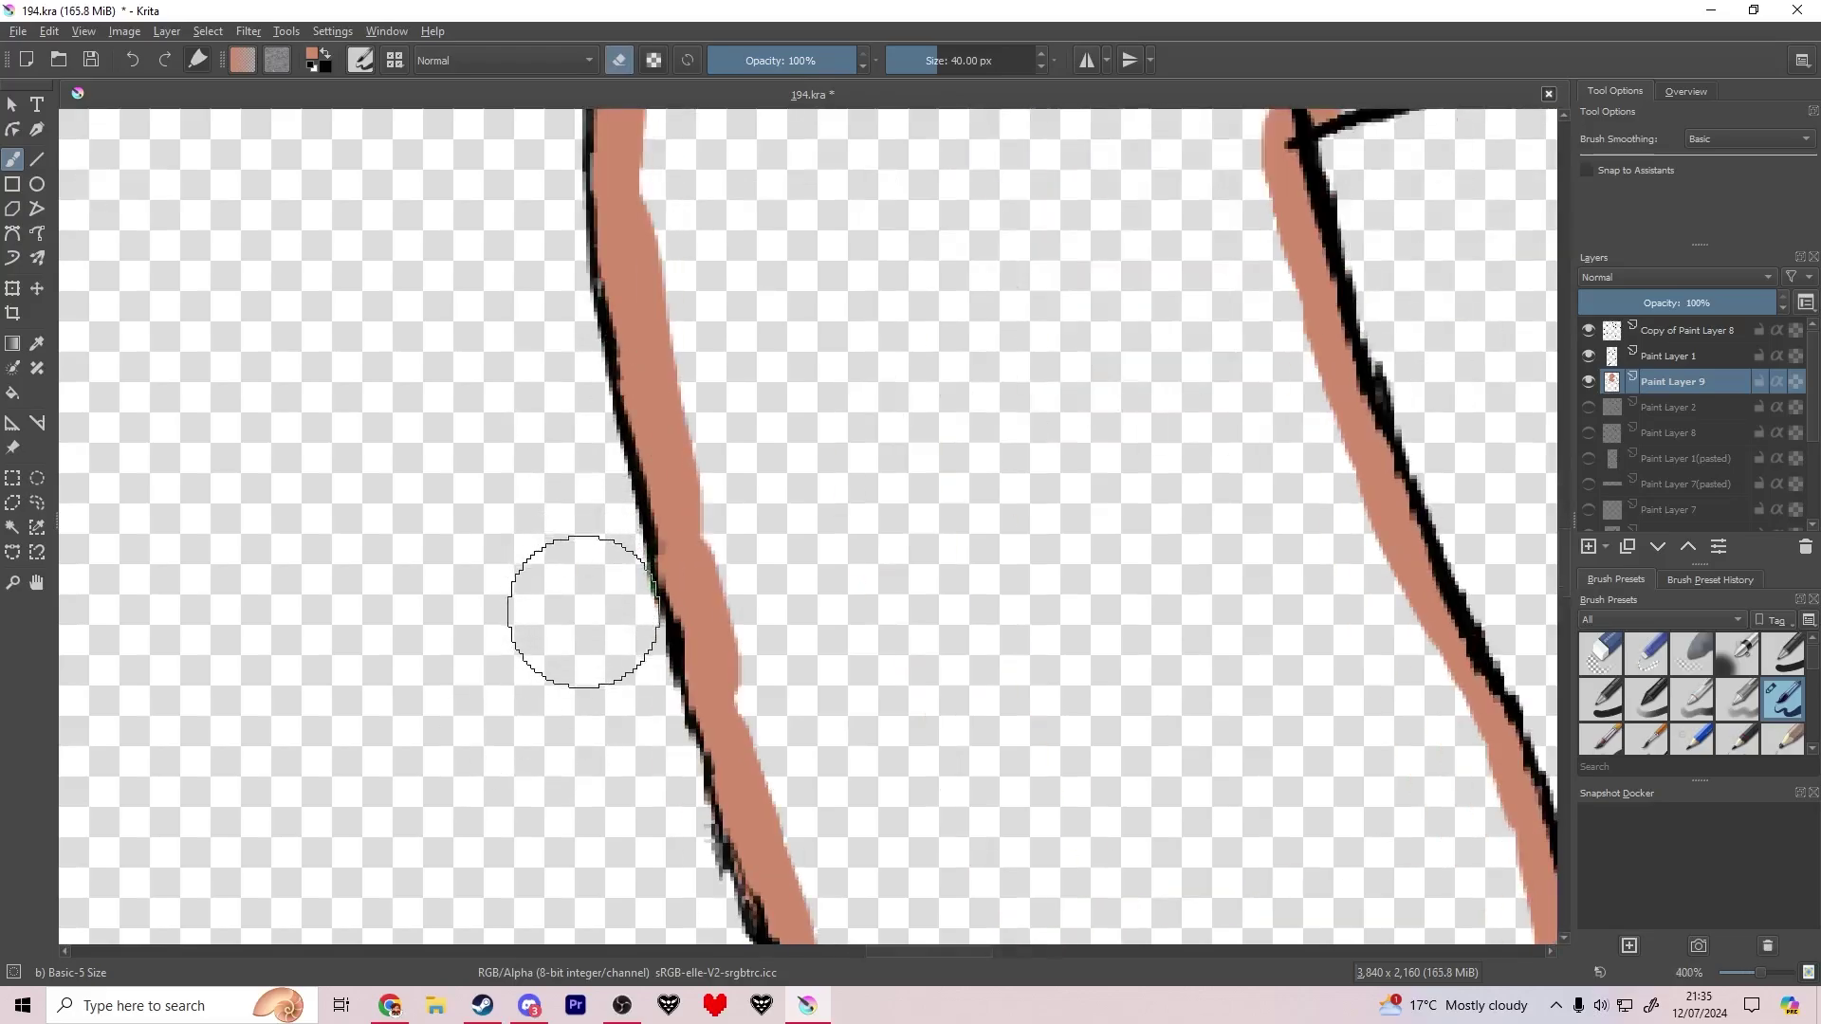
left_click_drag(579, 237, 580, 849)
left_click_drag(637, 548, 662, 423)
left_click_drag(649, 503, 669, 356)
left_click_drag(691, 338, 719, 189)
Step: Paint the skin-tone border over the crossed arm's shoulder and down along the edge of the top's strap
left_click_drag(860, 391, 486, 563)
mouse_move(977, 887)
left_mouse_down()
mouse_move(1022, 874)
mouse_move(1053, 721)
mouse_move(939, 144)
left_mouse_up()
left_click_drag(951, 227, 921, 455)
mouse_move(301, 626)
left_mouse_down()
mouse_move(415, 481)
mouse_move(542, 410)
mouse_move(712, 361)
mouse_move(915, 356)
left_mouse_up()
key("e")
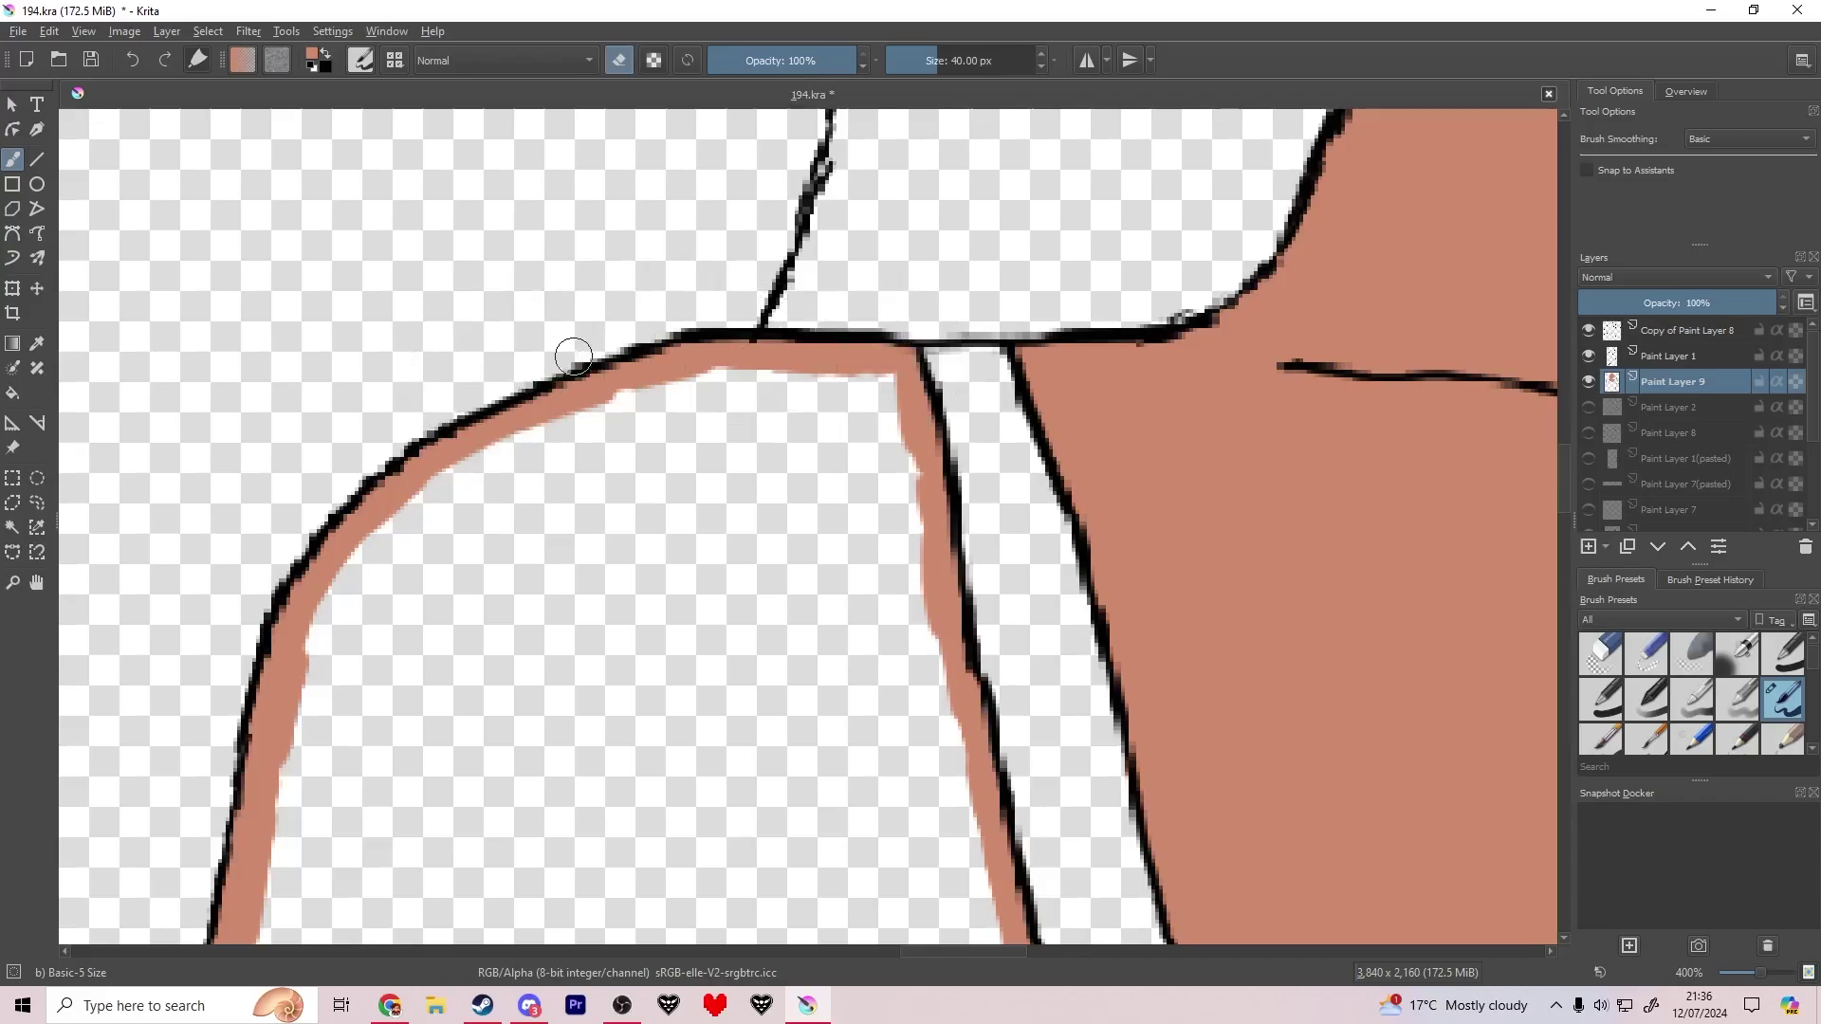
key("e")
Step: Fill the raised arm, the midriff and the crossed arm with the skin tone and save the drawing
scroll(631, 294, "down", 10)
scroll(633, 272, "up", 3)
key("f")
left_click(887, 475)
left_click(750, 611)
left_click(654, 508)
left_click(13, 160)
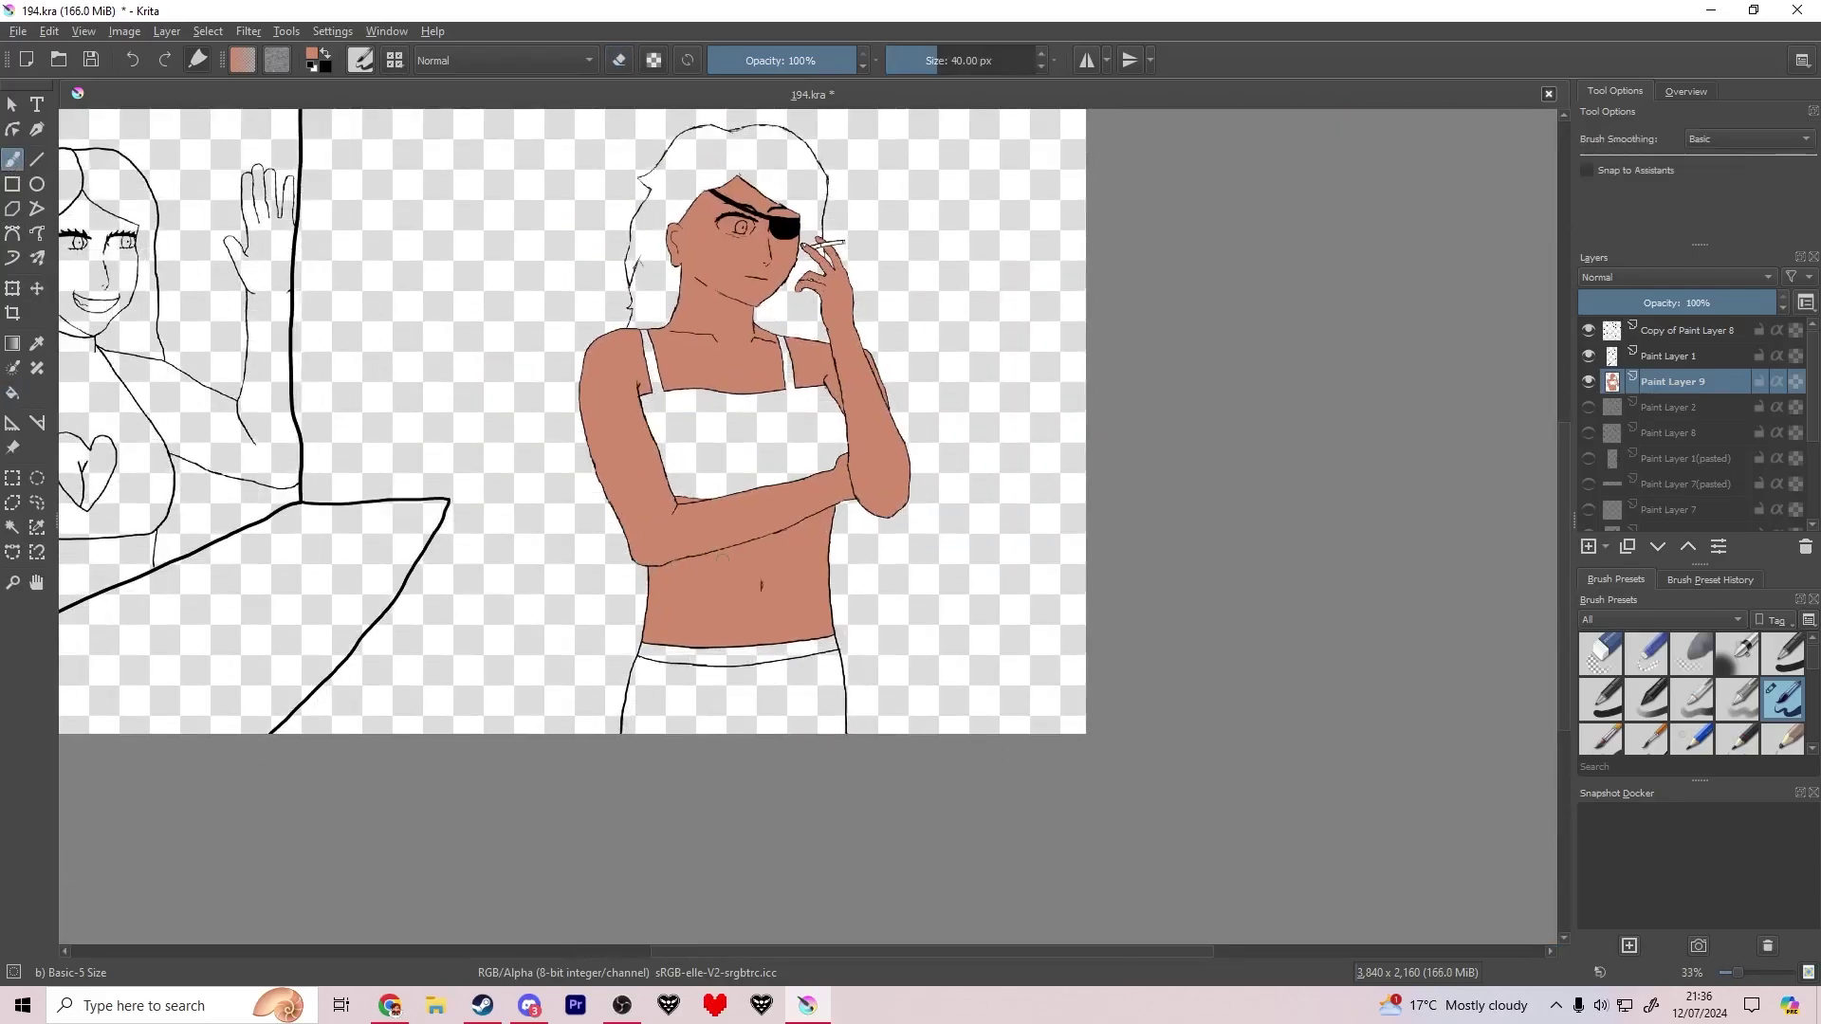
key("ctrl+s")
Step: Start the skin-tone border at the finger base of the smiling woman's waving hand beside the canvas edge
scroll(626, 427, "down", 1)
left_click_drag(374, 230, 793, 509)
scroll(793, 509, "up", 4)
scroll(975, 449, "down", 4)
left_click_drag(393, 490, 939, 379)
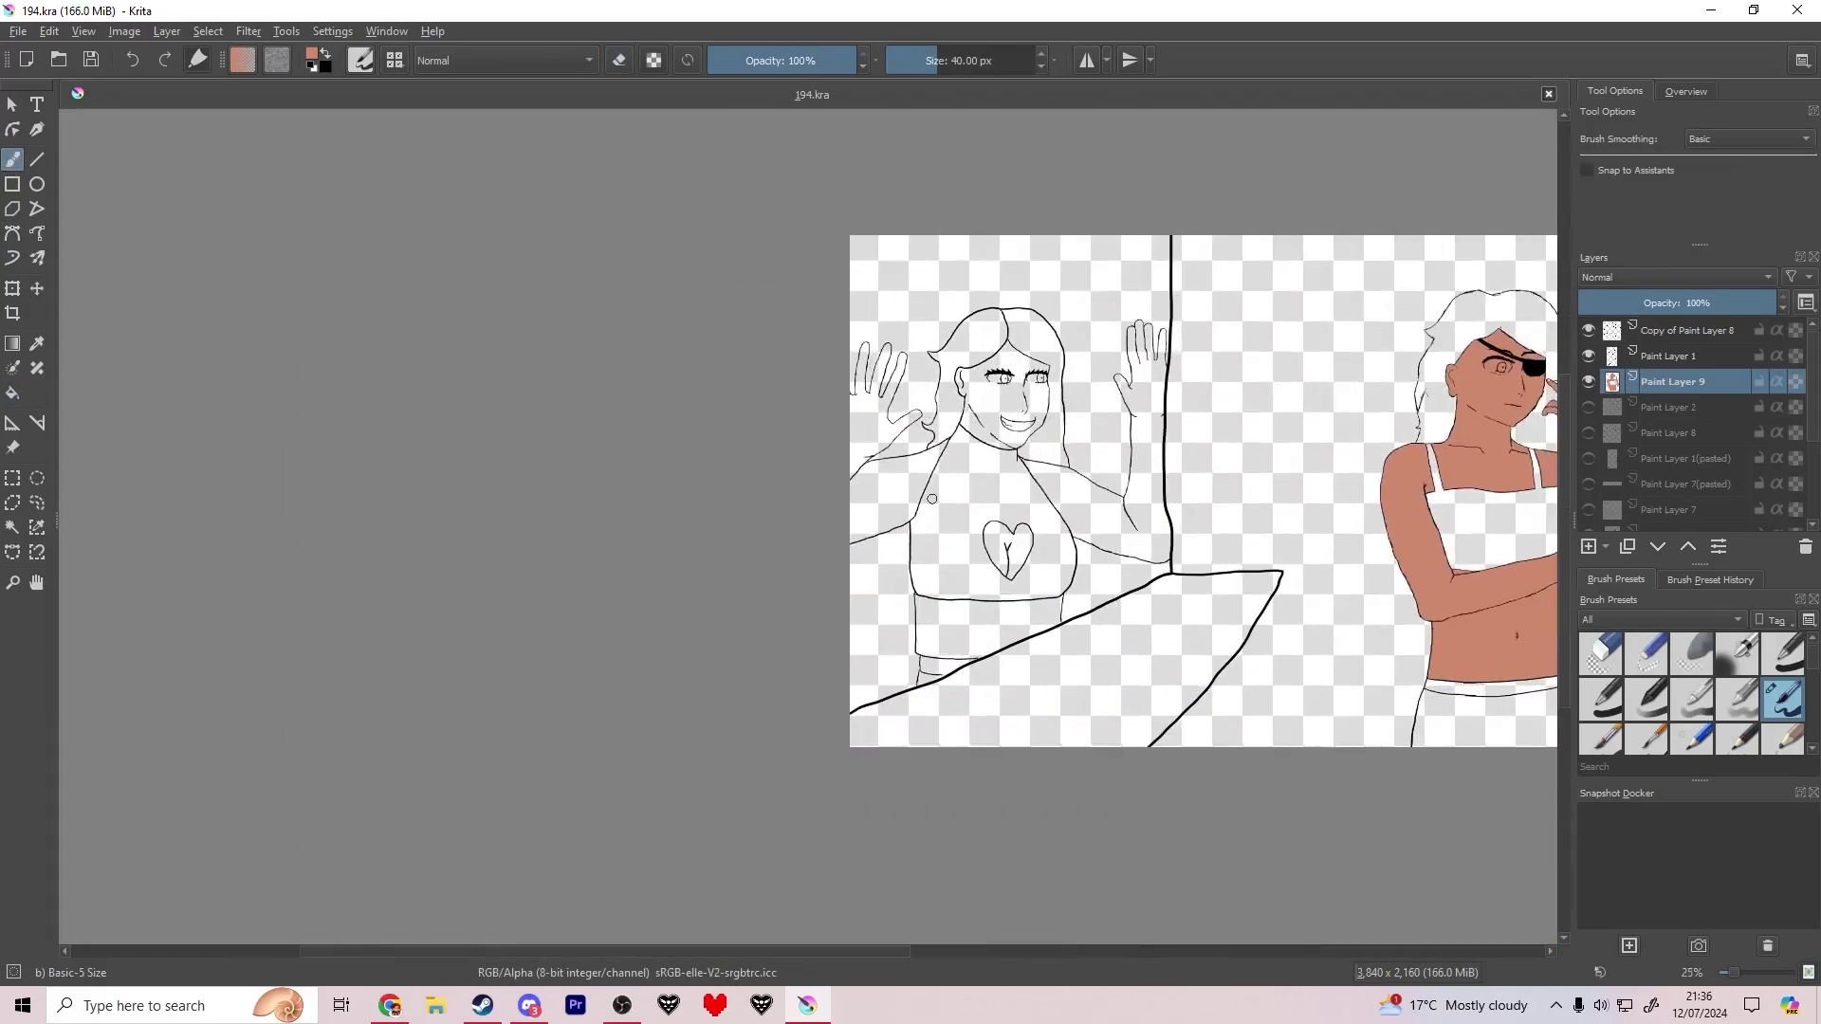
scroll(939, 379, "up", 3)
scroll(800, 236, "up", 2)
mouse_move(771, 501)
left_mouse_down()
mouse_move(801, 237)
mouse_move(792, 524)
mouse_move(813, 523)
left_mouse_up()
scroll(792, 523, "up", 1)
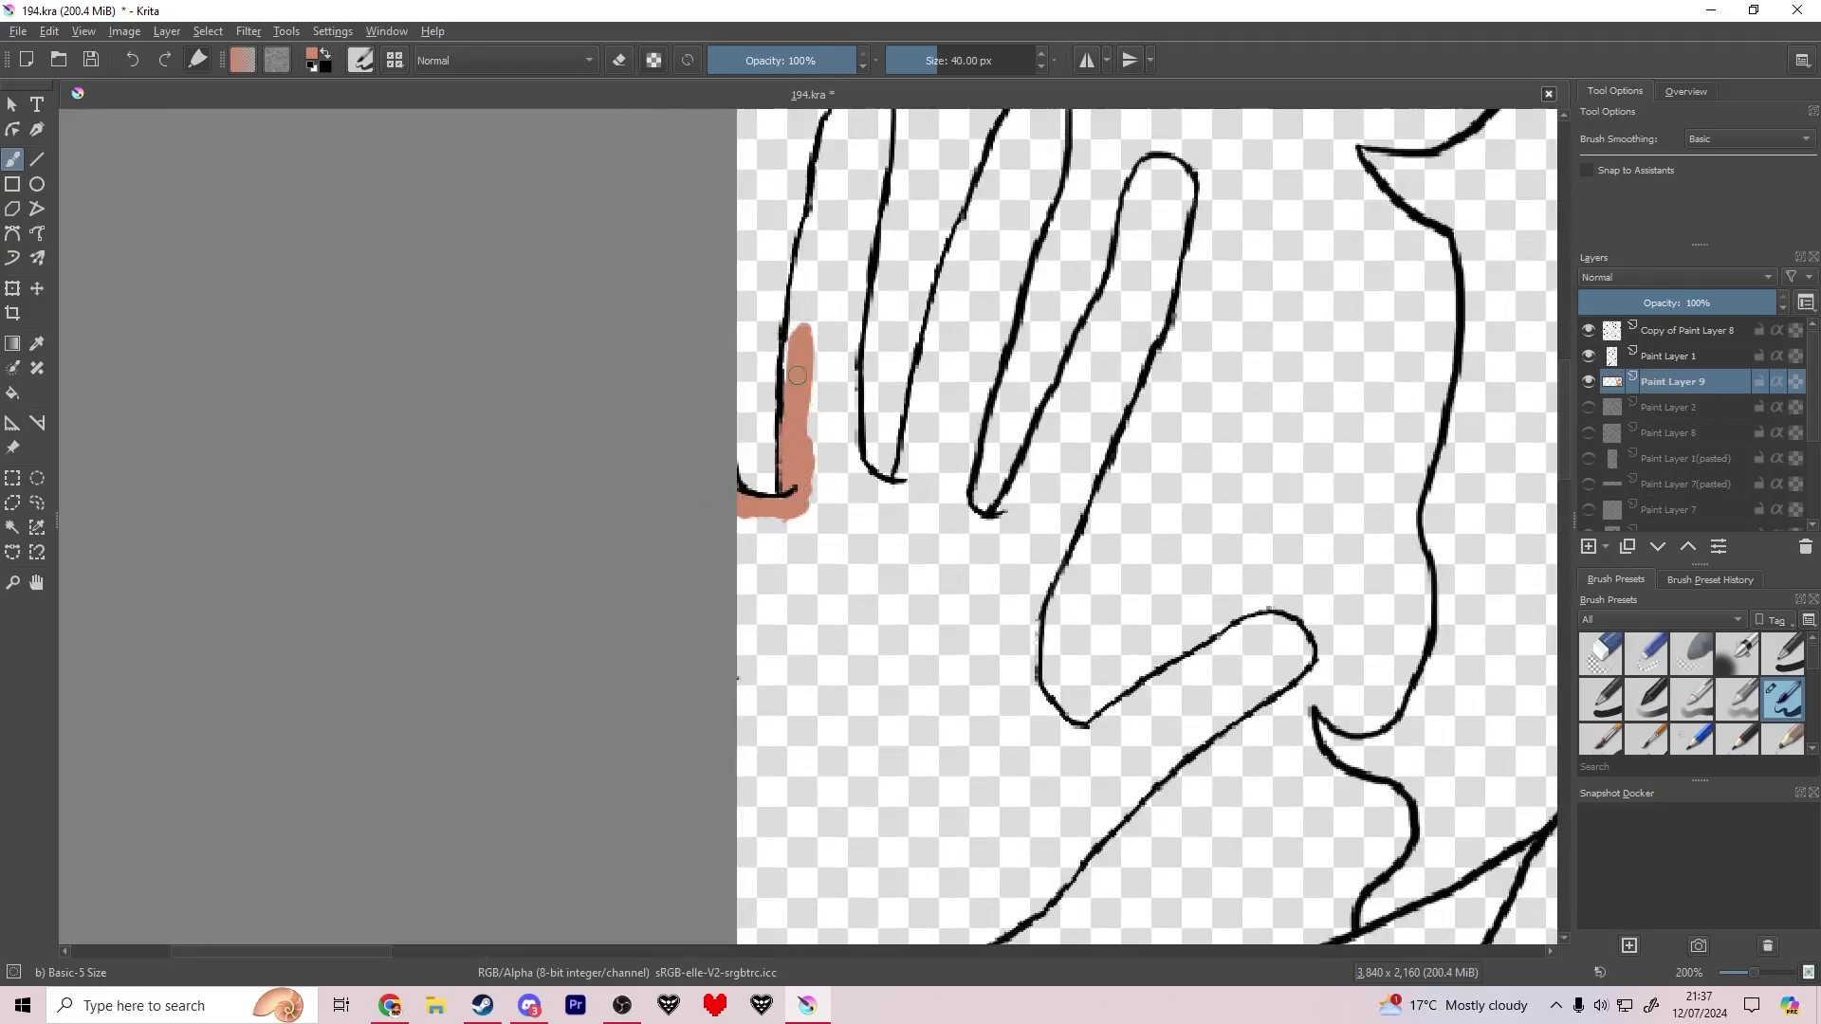
Step: Paint the skin-tone border around the first full finger of the waving hand and into the next finger gap
left_click_drag(843, 376, 783, 730)
scroll(783, 730, "up", 1)
left_click_drag(747, 502, 768, 383)
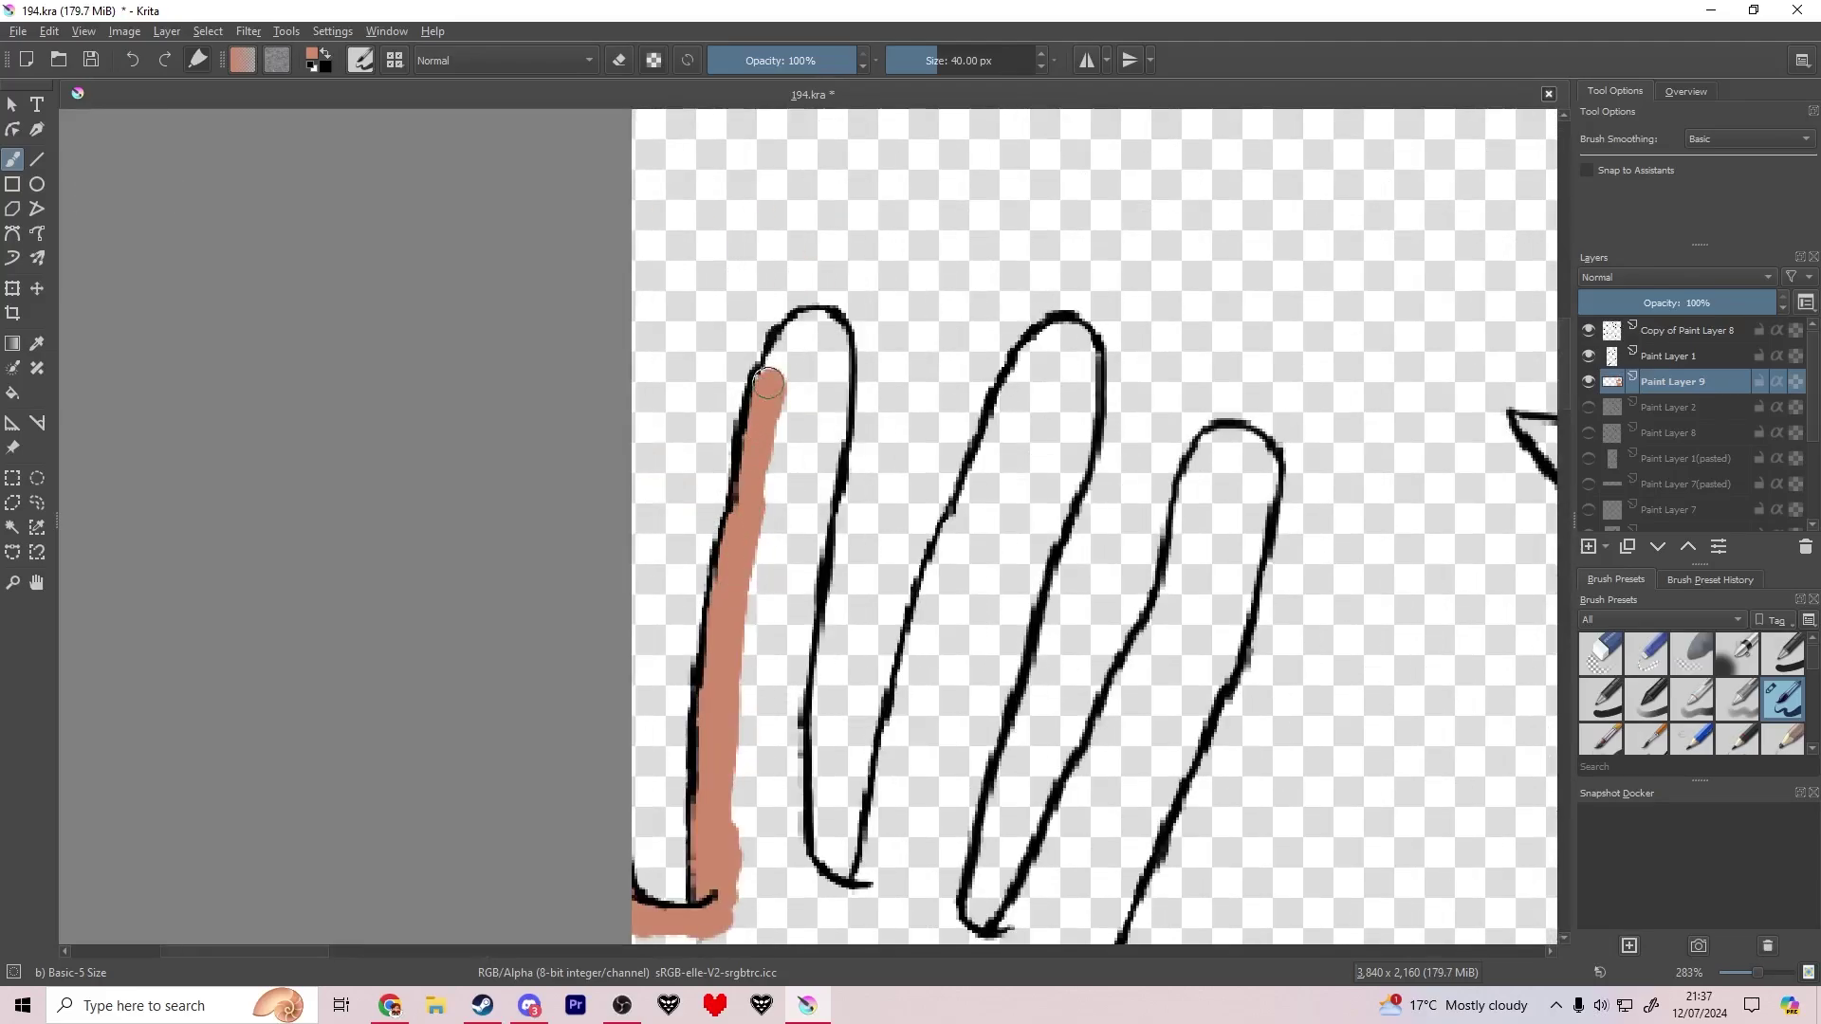
mouse_move(821, 495)
left_mouse_down()
mouse_move(783, 666)
mouse_move(790, 787)
left_mouse_up()
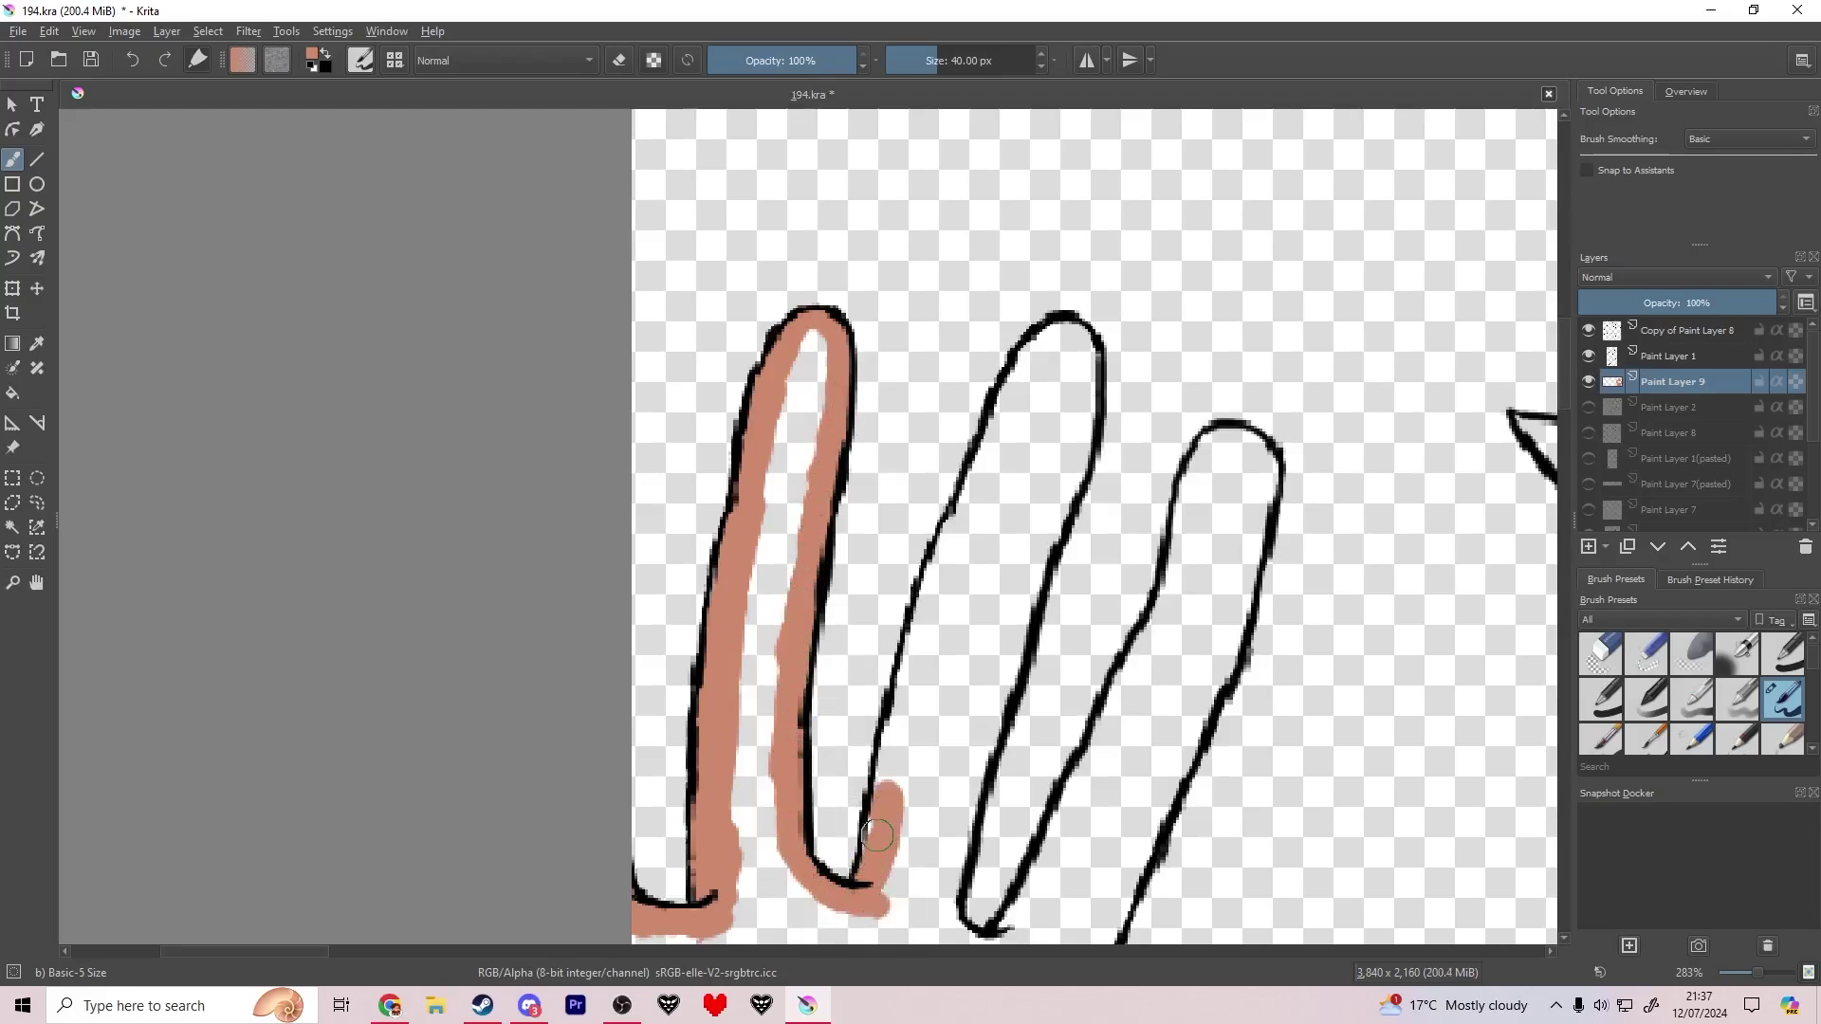
Step: Paint the skin-tone border around the second and third fingers of the waving hand
mouse_move(898, 741)
left_mouse_down()
mouse_move(944, 564)
mouse_move(1046, 343)
left_mouse_up()
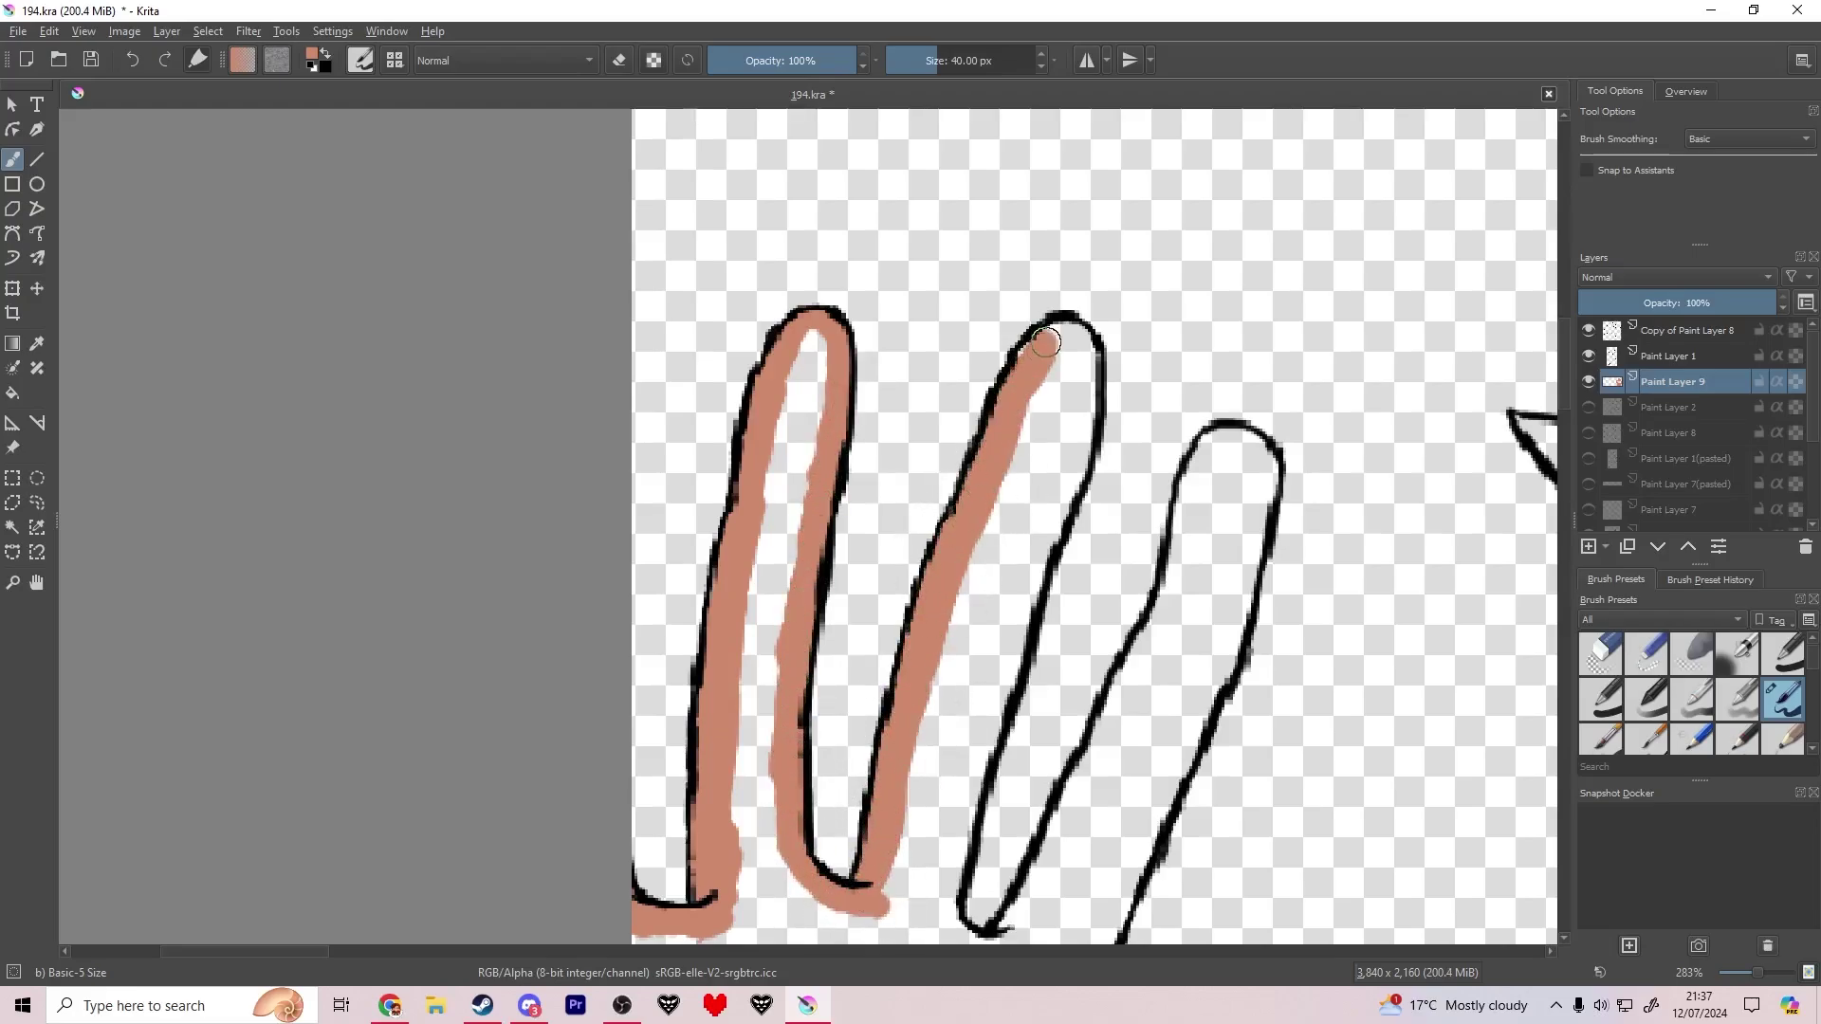
mouse_move(1063, 503)
left_mouse_down()
mouse_move(1005, 633)
mouse_move(949, 944)
left_mouse_up()
left_click_drag(1021, 668, 798, 397)
mouse_move(787, 697)
left_mouse_down()
mouse_move(966, 273)
mouse_move(1015, 356)
mouse_move(966, 472)
left_mouse_up()
key("e")
key("e")
left_click_drag(1065, 678, 1080, 451)
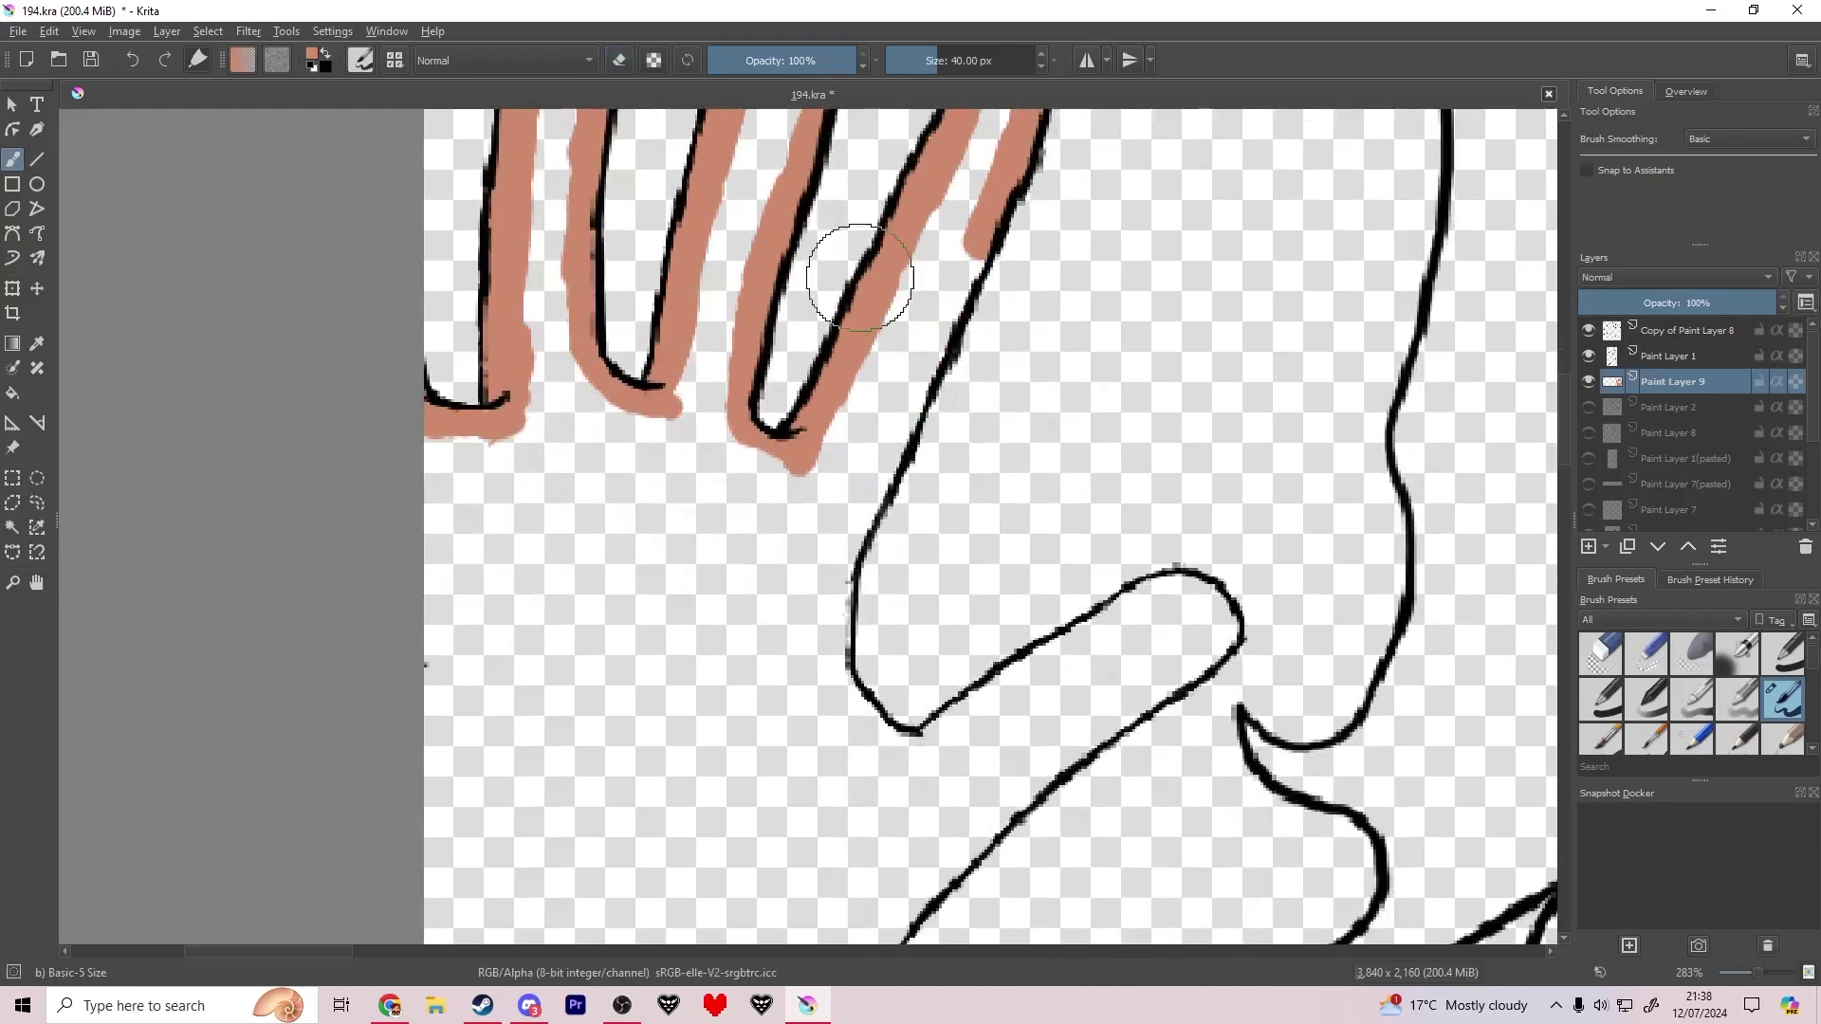
Step: Save the drawing and continue the skin-tone border down the waving hand's inner side and around the thumb
key("ctrl+s")
mouse_move(976, 243)
left_mouse_down()
mouse_move(841, 558)
mouse_move(840, 681)
mouse_move(821, 496)
mouse_move(809, 521)
mouse_move(862, 569)
mouse_move(1207, 349)
left_mouse_up()
key("e")
key("e")
scroll(797, 499, "up", 1)
left_click_drag(1310, 408, 960, 699)
key("e")
key("e")
Step: Paint the skin-tone border along the upper edge of the arm to the neck and down the top's edge
mouse_move(1043, 646)
left_mouse_down()
mouse_move(1070, 303)
mouse_move(1095, 368)
mouse_move(951, 503)
mouse_move(685, 668)
mouse_move(592, 768)
mouse_move(1018, 689)
mouse_move(1351, 654)
left_mouse_up()
scroll(816, 568, "down", 4)
scroll(839, 539, "up", 4)
left_click_drag(1358, 655, 1518, 610)
mouse_move(1527, 569)
left_mouse_down()
mouse_move(666, 600)
mouse_move(793, 603)
mouse_move(1086, 428)
mouse_move(917, 750)
mouse_move(1144, 318)
mouse_move(1147, 356)
left_mouse_up()
scroll(1145, 318, "down", 2)
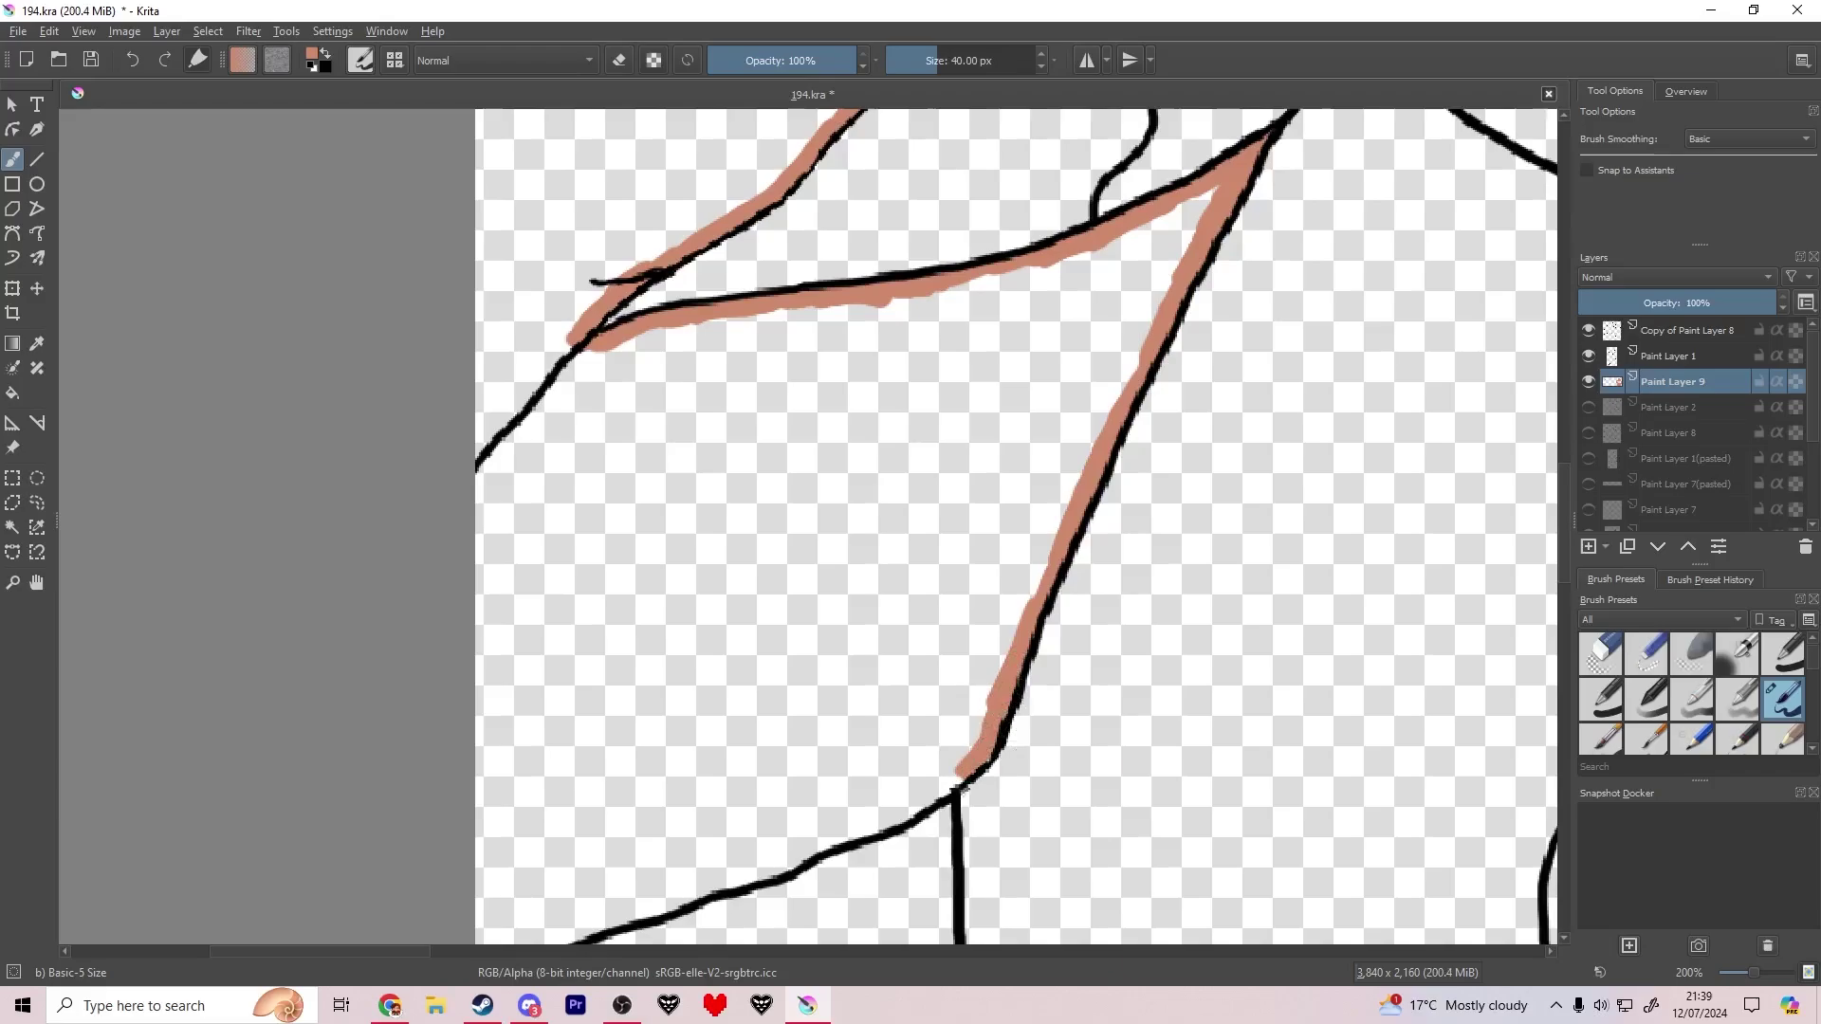
Step: Close the skin-tone border along the arm's underside to the canvas edge and fill the waving hand and arm
scroll(1166, 527, "up", 1)
mouse_move(929, 769)
left_mouse_down()
mouse_move(1167, 527)
mouse_move(1146, 588)
left_mouse_up()
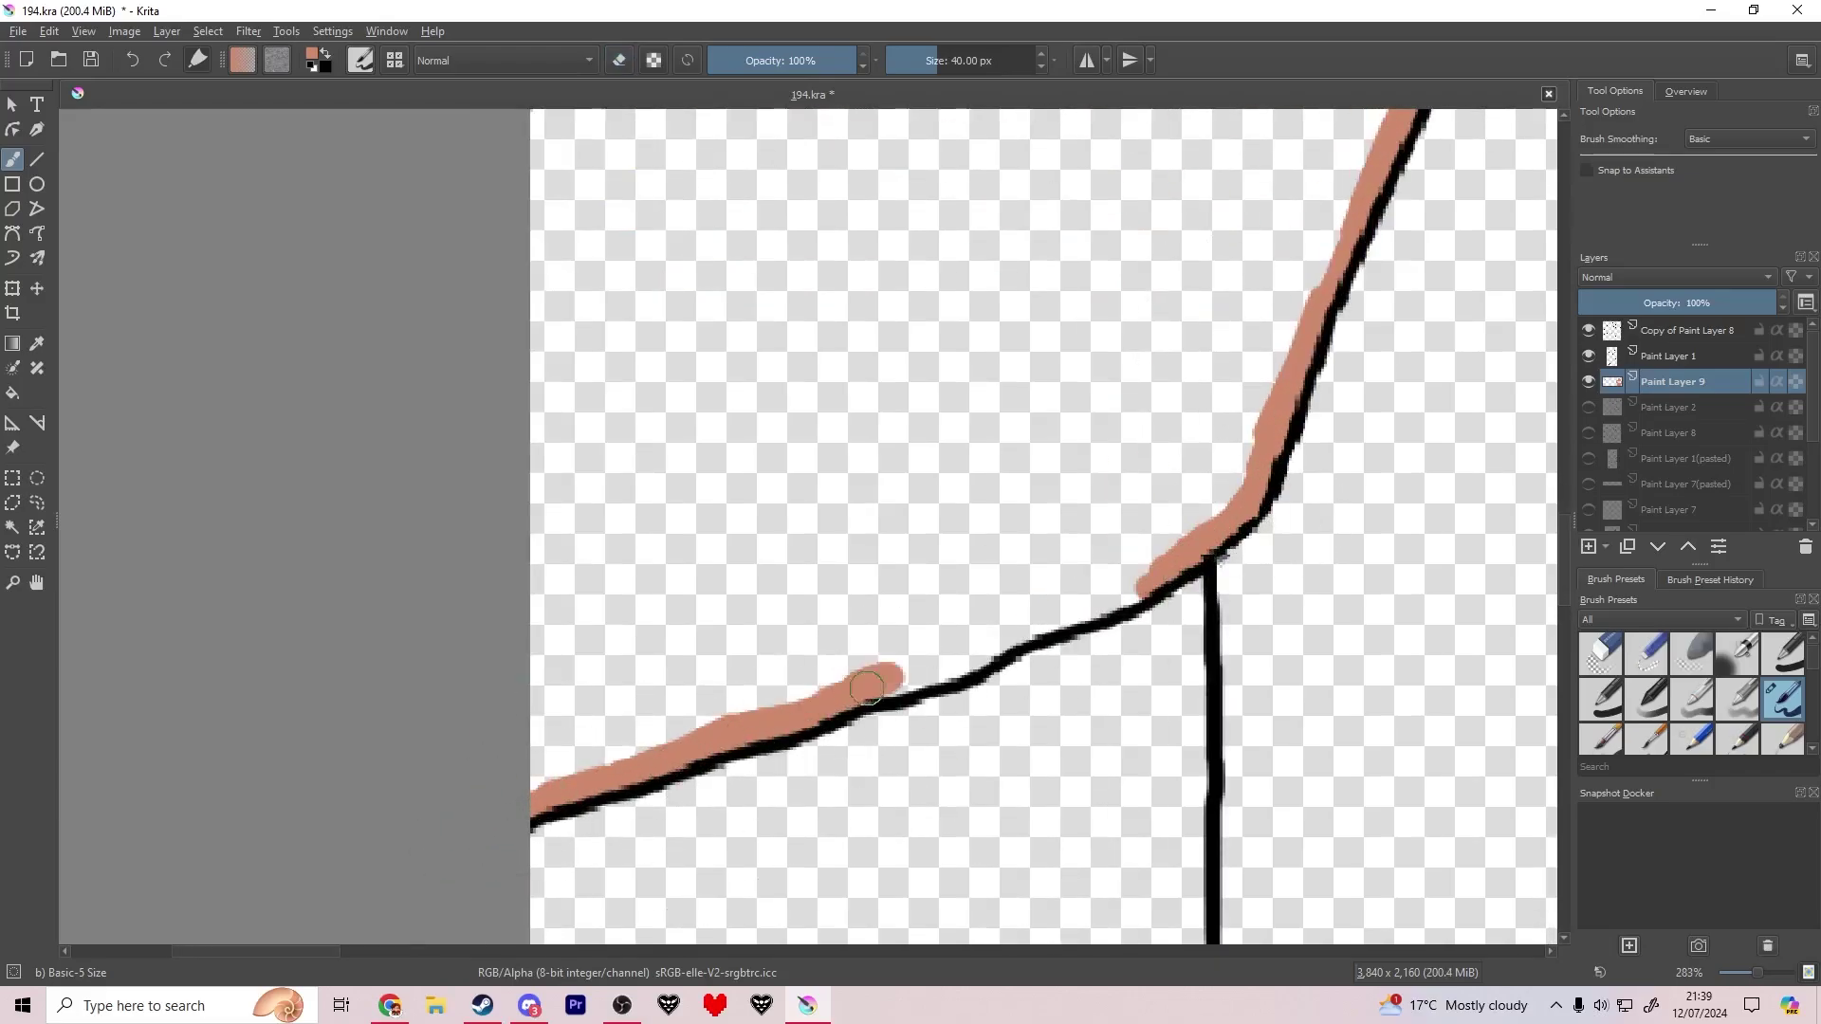
left_click_drag(956, 670, 1039, 626)
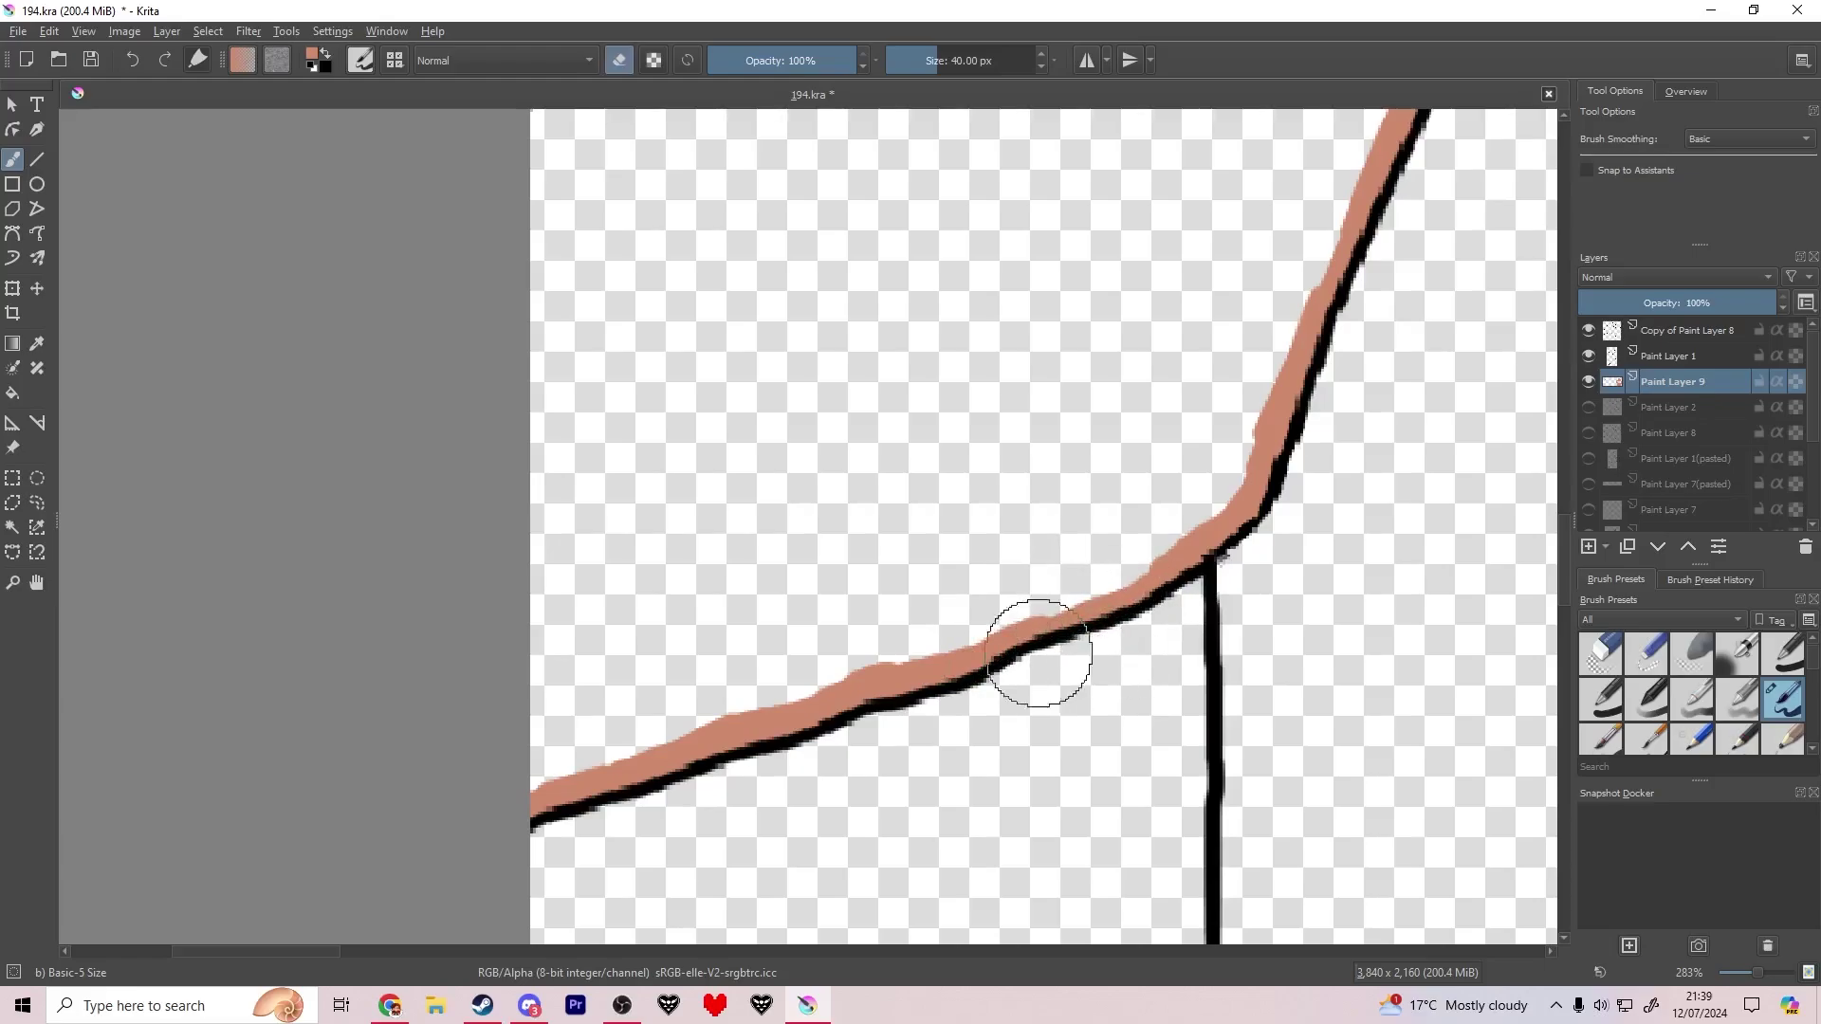
scroll(720, 630, "down", 8)
Step: Paint the skin-tone border inside the heart-shaped cutout of the top and fill it
scroll(691, 661, "up", 8)
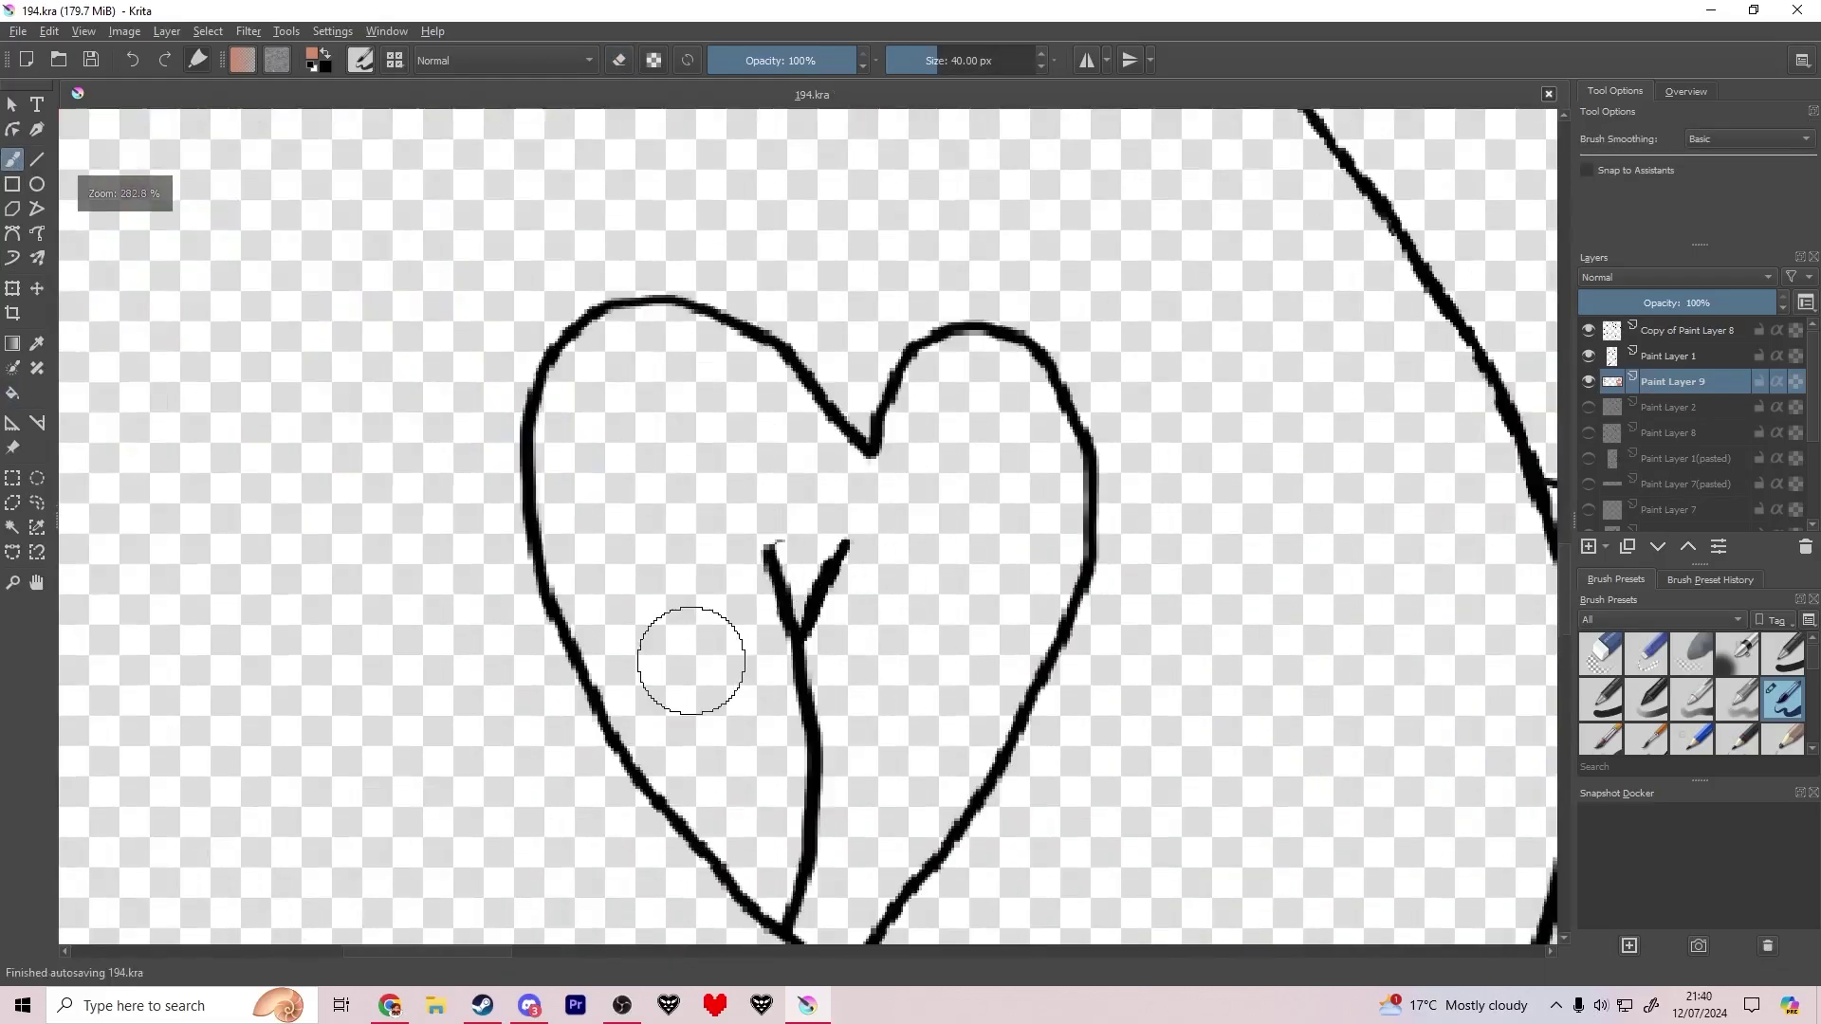
scroll(692, 661, "down", 2)
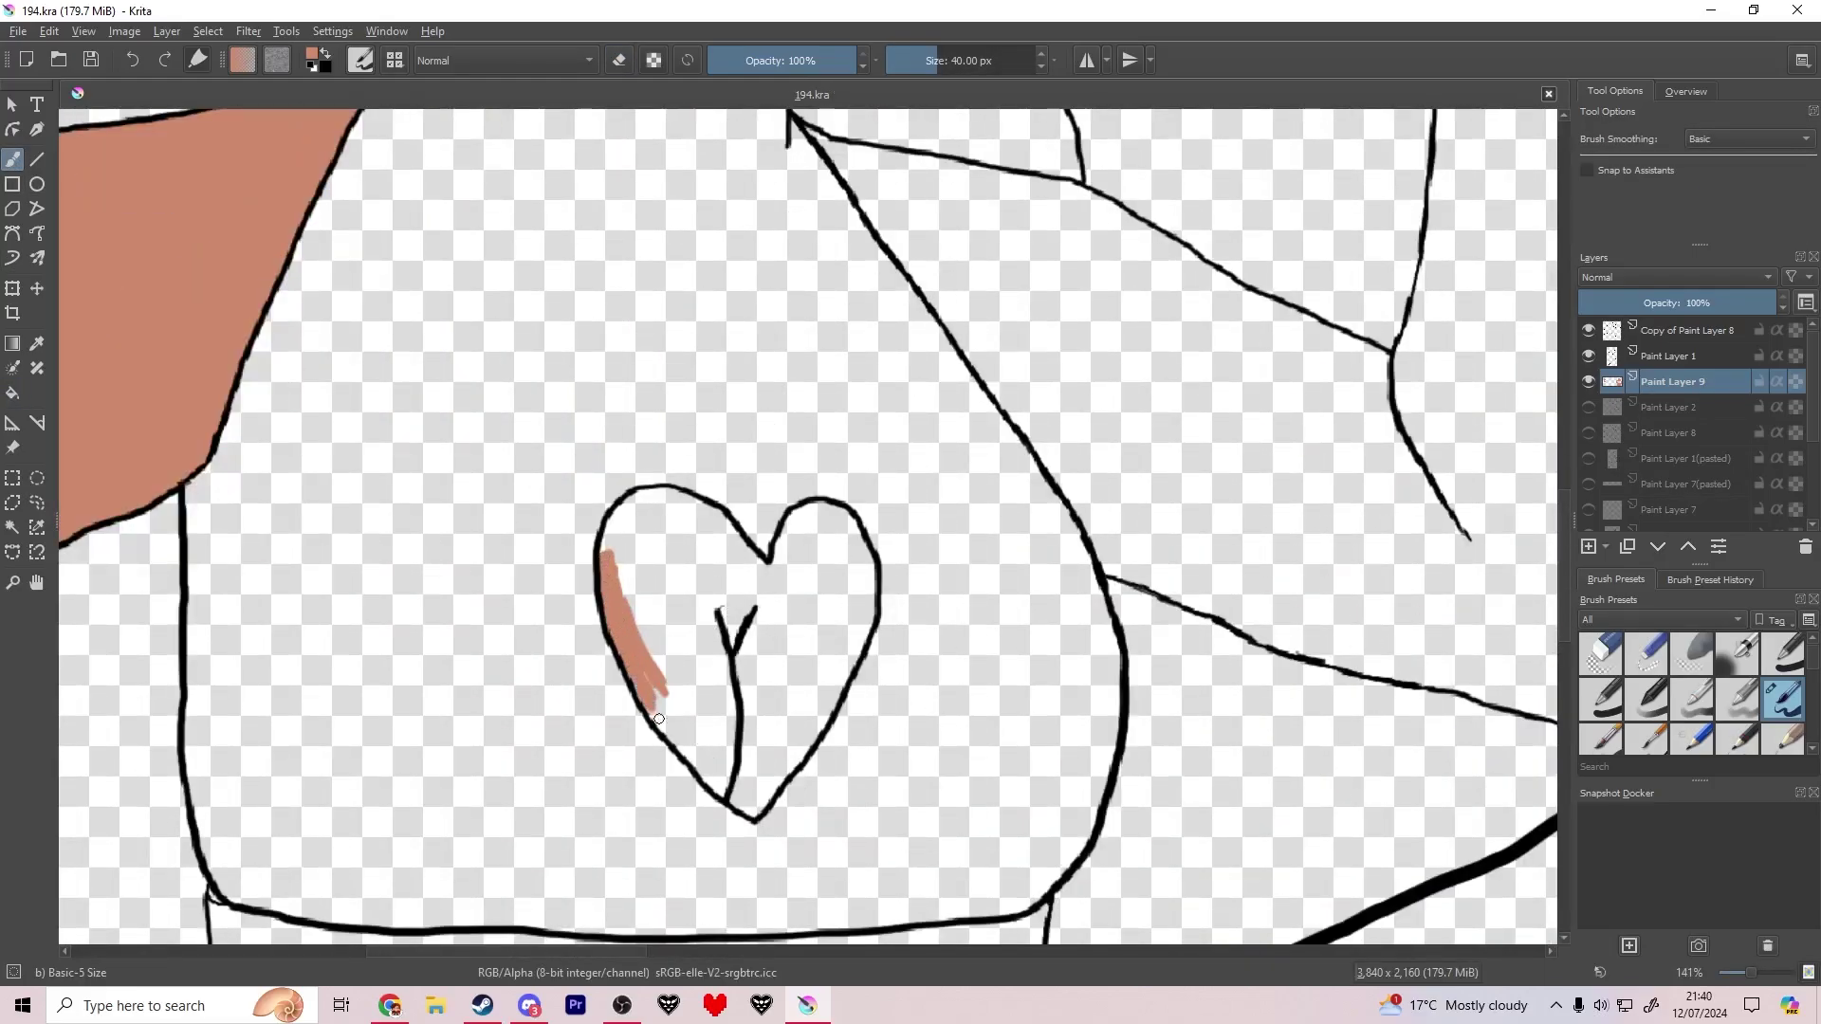
left_click_drag(694, 767, 723, 795)
scroll(711, 758, "up", 3)
mouse_move(595, 655)
left_mouse_down()
mouse_move(790, 775)
mouse_move(1077, 316)
mouse_move(1124, 164)
left_mouse_up()
mouse_move(1124, 164)
left_mouse_down()
mouse_move(1072, 487)
mouse_move(1051, 351)
left_mouse_up()
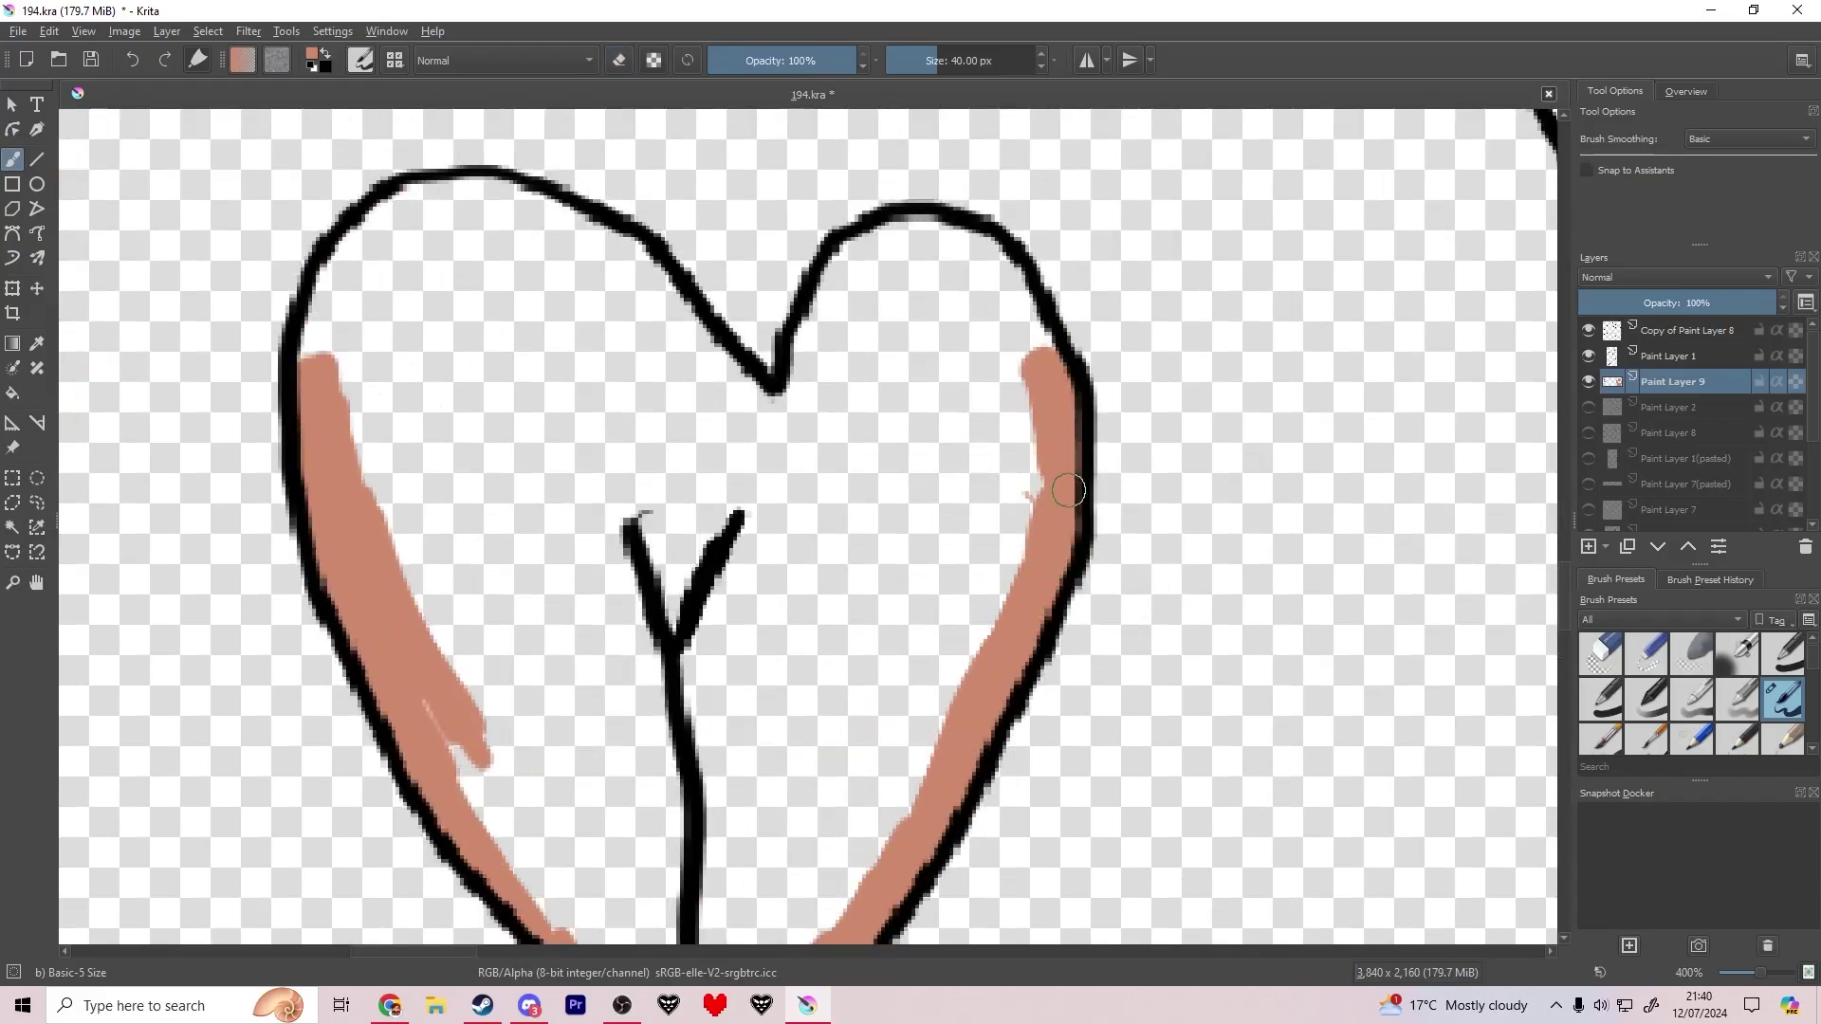
mouse_move(1077, 487)
left_mouse_down()
mouse_move(1003, 276)
mouse_move(969, 302)
mouse_move(956, 259)
mouse_move(905, 222)
mouse_move(824, 307)
mouse_move(794, 408)
mouse_move(760, 377)
mouse_move(740, 390)
mouse_move(636, 281)
mouse_move(671, 283)
mouse_move(550, 205)
mouse_move(456, 187)
mouse_move(412, 185)
mouse_move(331, 285)
mouse_move(313, 370)
left_mouse_up()
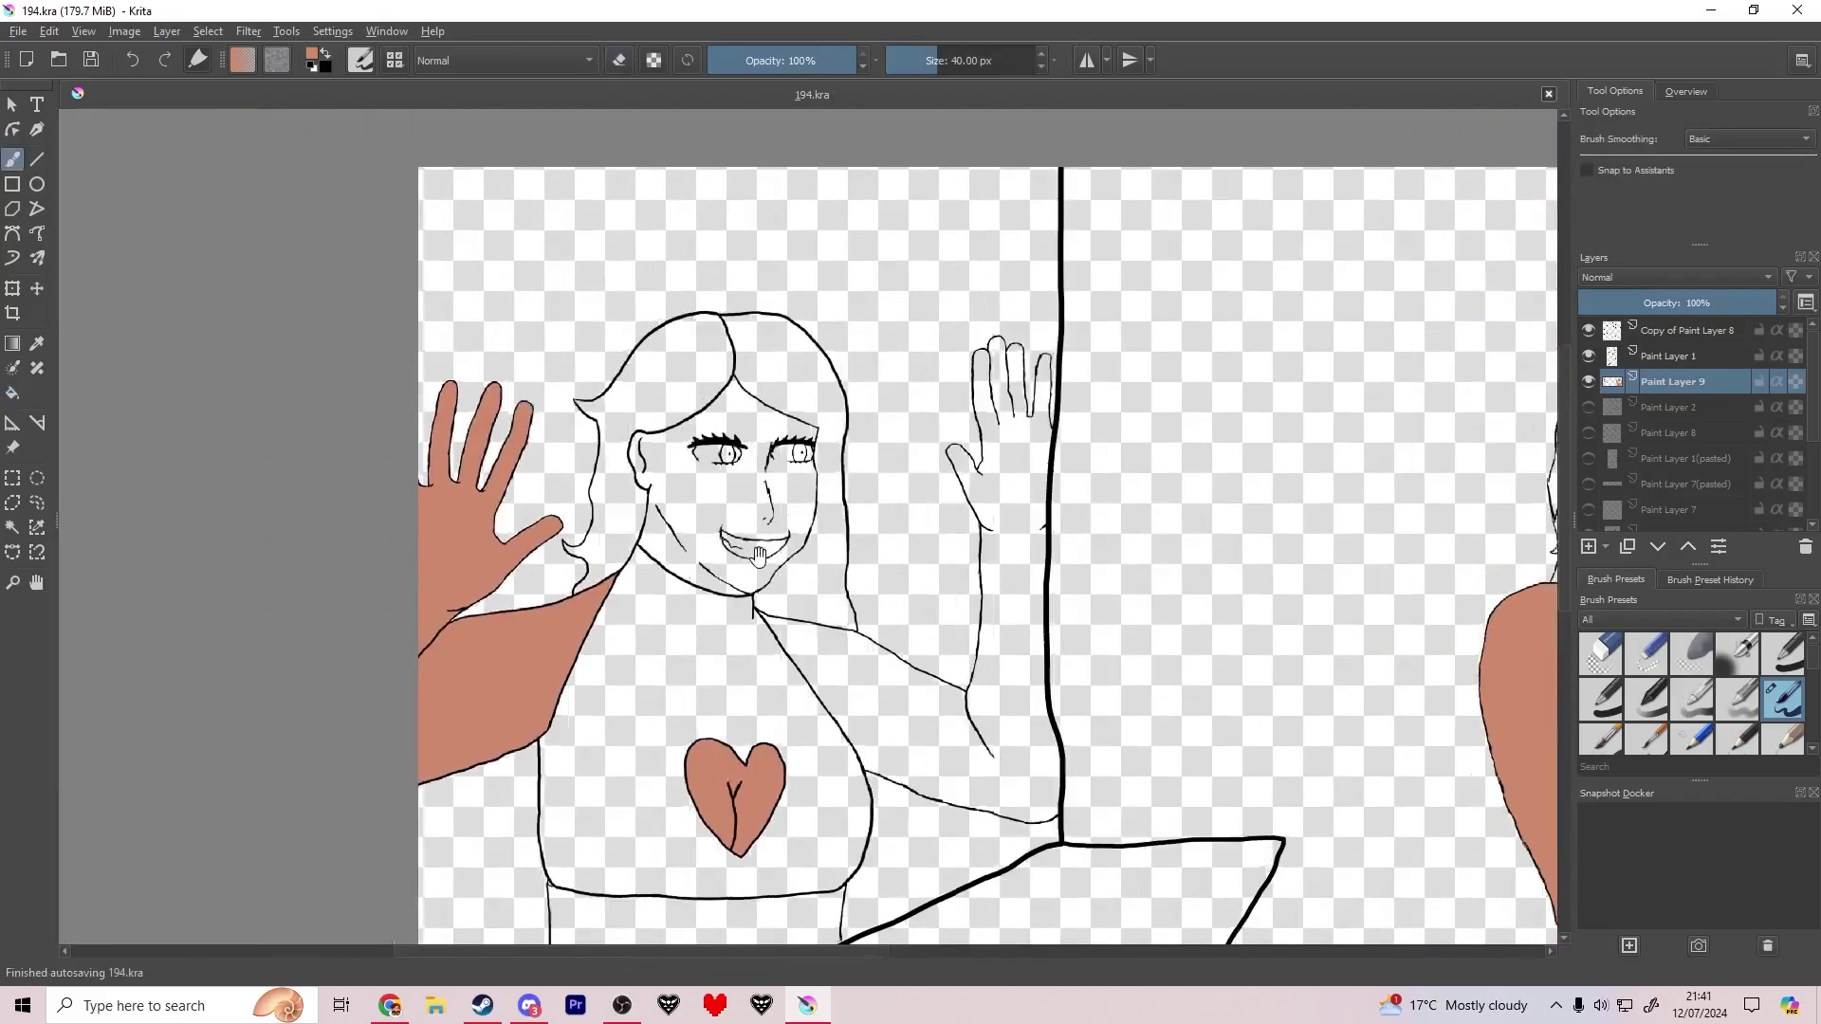
Step: Paint the skin-tone border around the smiling woman's ear and along the hairline to the far temple
scroll(657, 519, "up", 4)
mouse_move(634, 569)
left_mouse_down()
mouse_move(597, 666)
mouse_move(593, 482)
left_mouse_up()
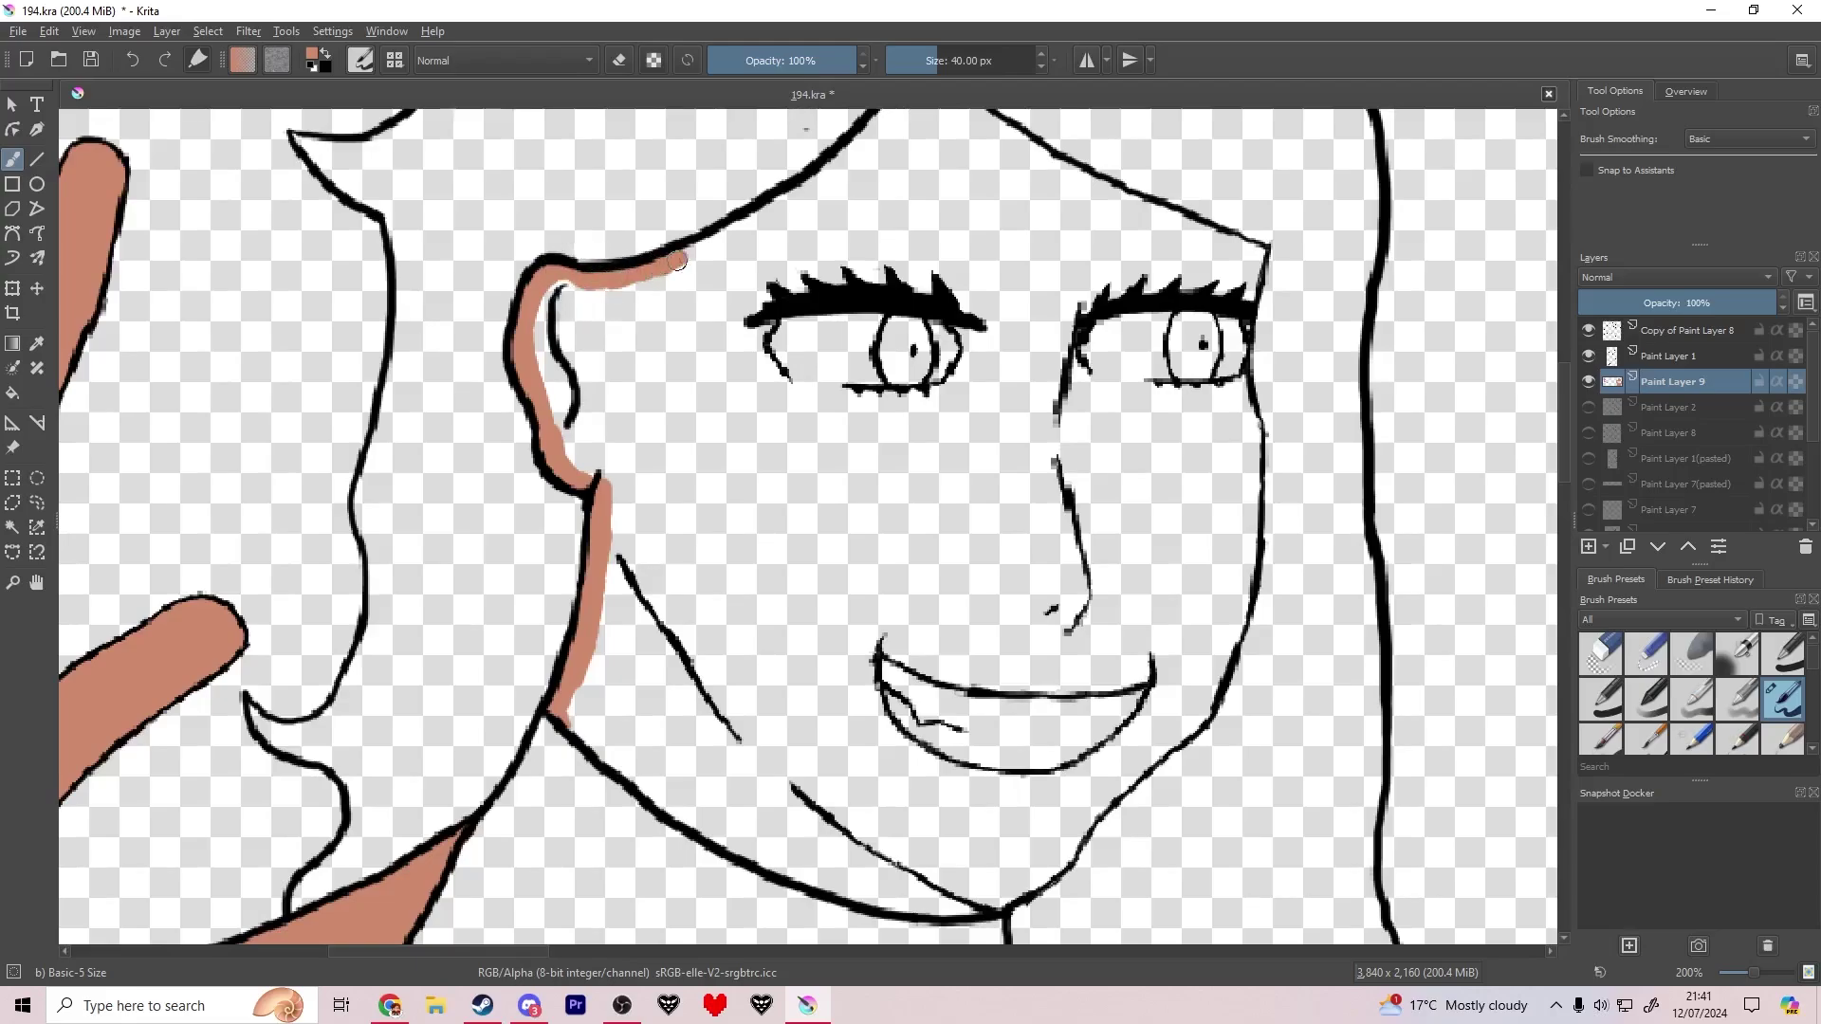
scroll(783, 197, "up", 1)
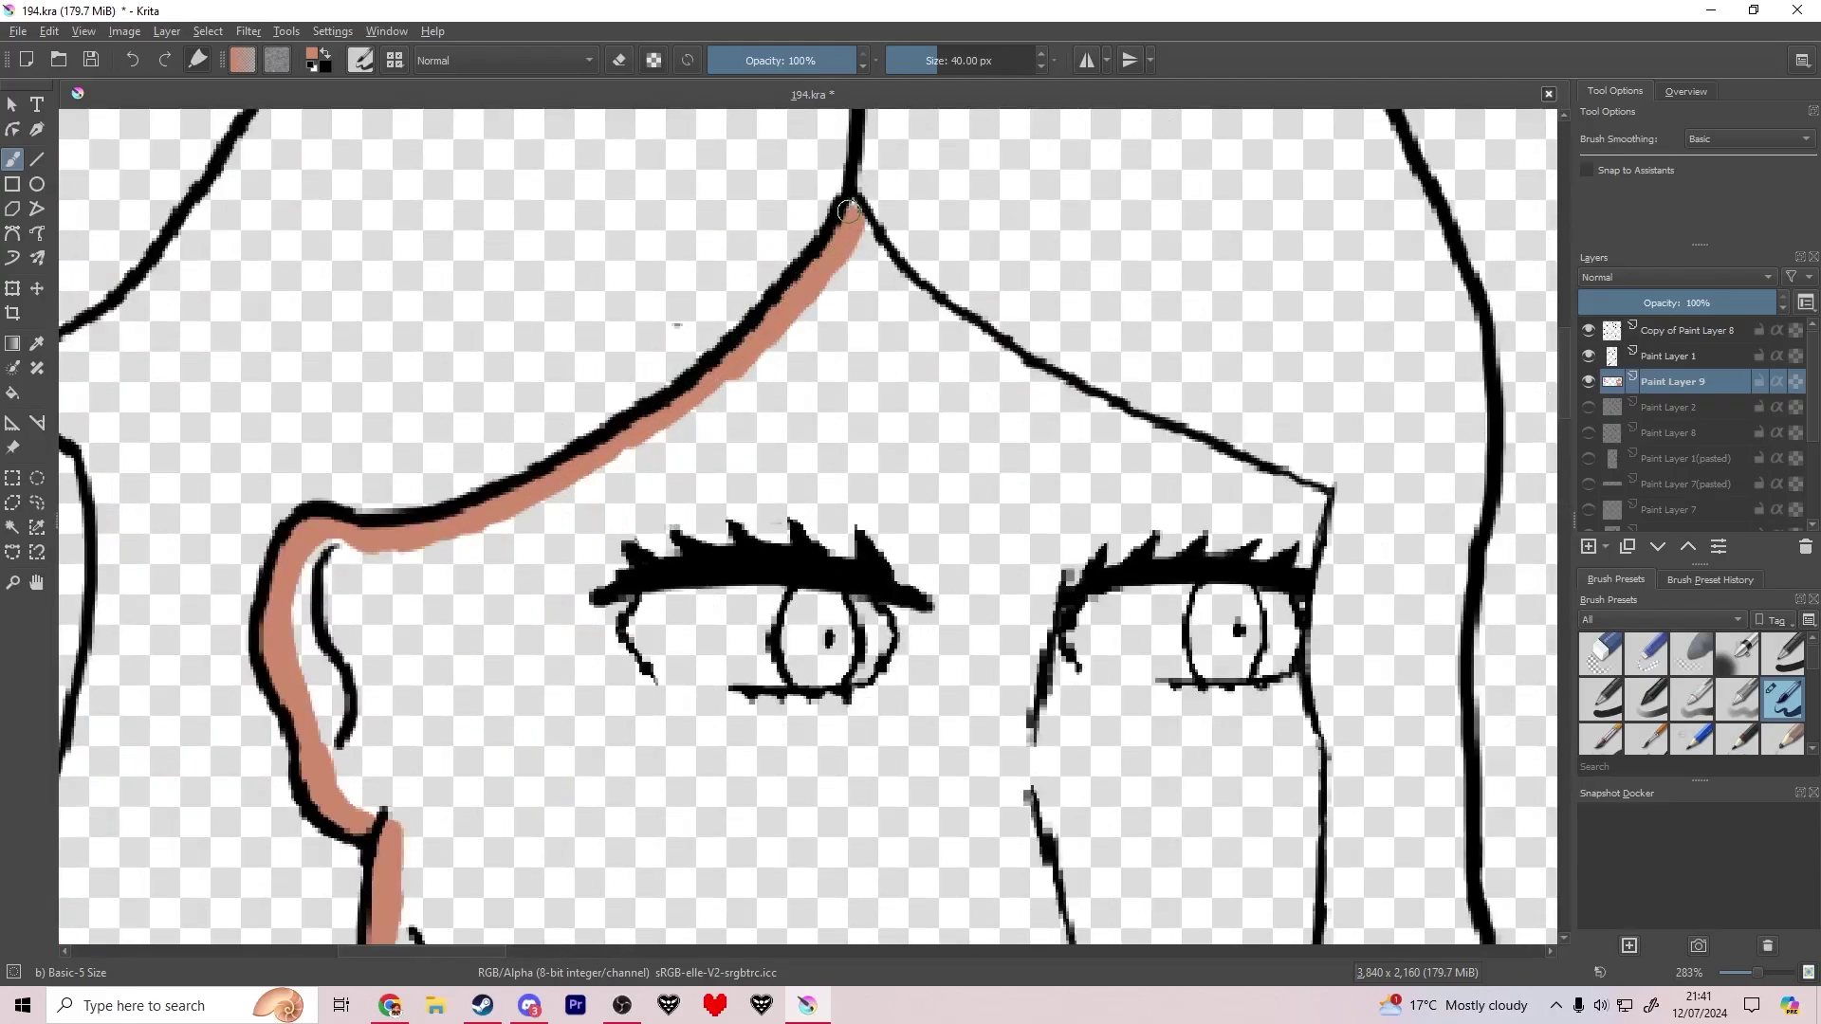
left_click_drag(871, 246, 1005, 362)
mouse_move(1155, 437)
left_mouse_down()
mouse_move(1222, 496)
mouse_move(1273, 485)
left_mouse_up()
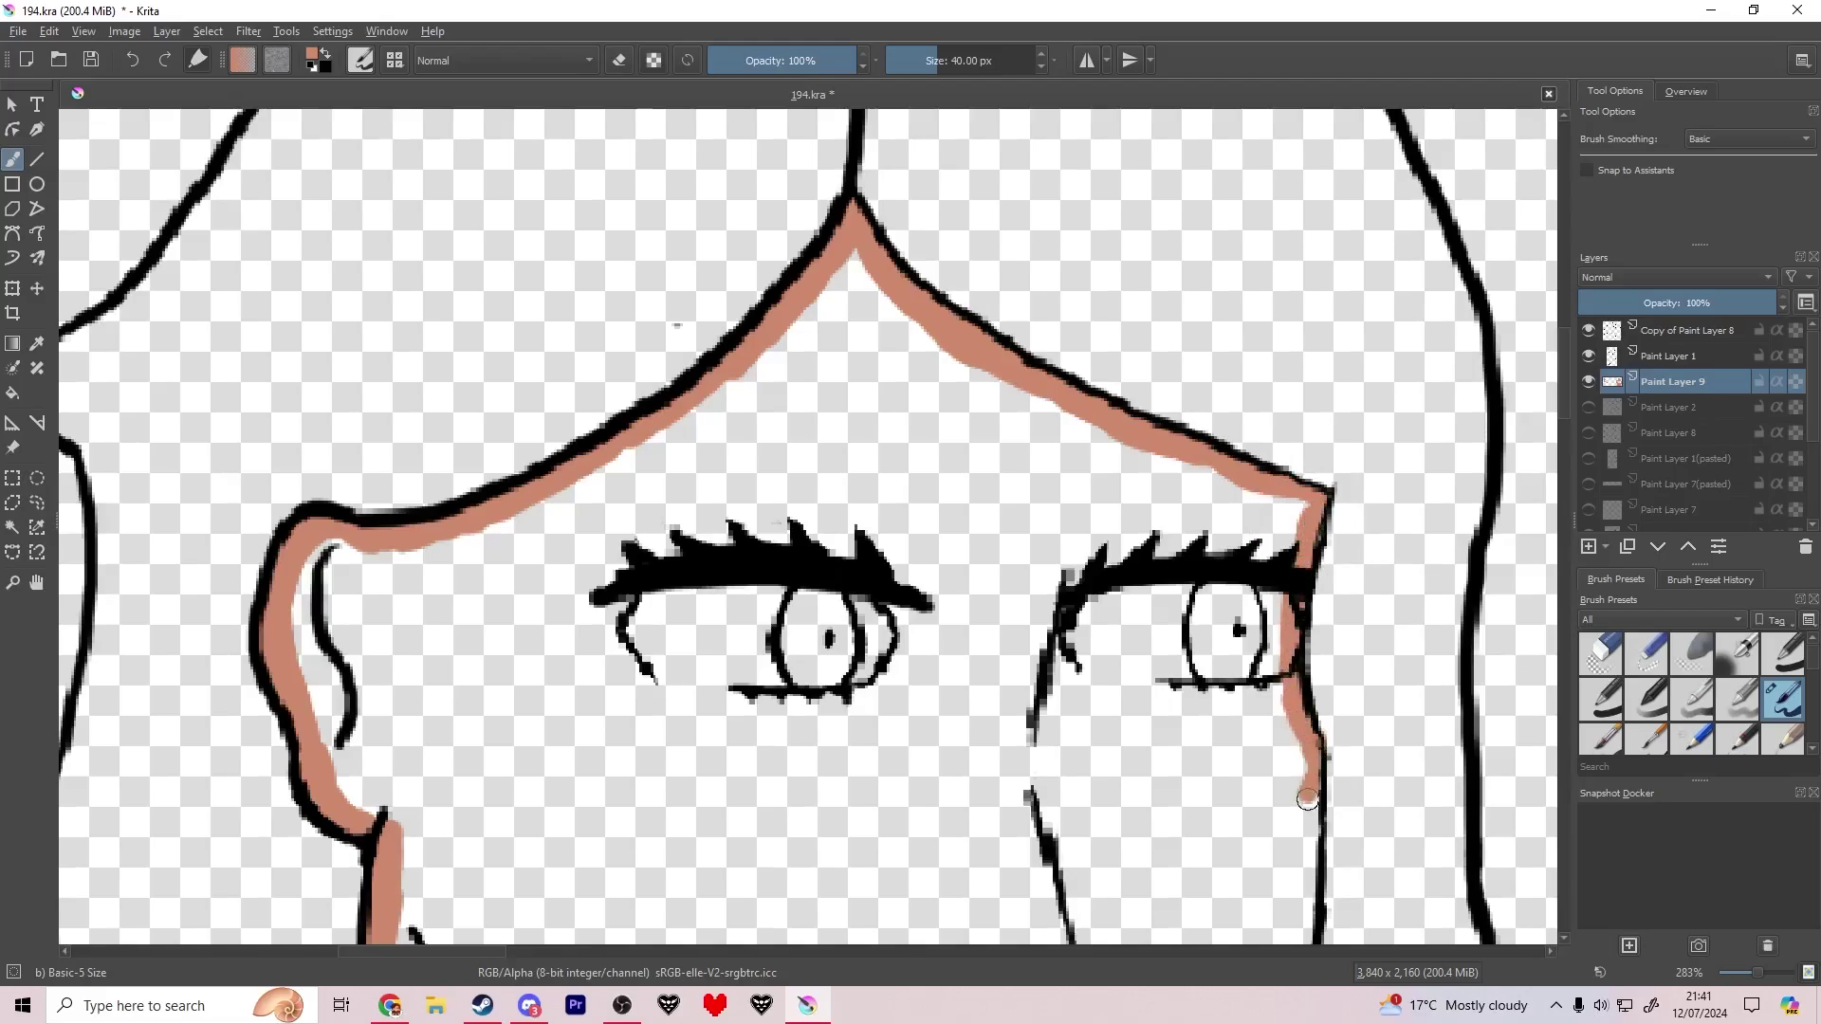
Step: Paint the skin-tone border down the far side of the face and along the chin and jaw
scroll(1308, 800, "up", 1)
left_click_drag(1407, 692, 1226, 209)
mouse_move(1125, 320)
left_mouse_down()
mouse_move(1098, 624)
mouse_move(1061, 720)
left_mouse_up()
mouse_move(1072, 682)
left_mouse_down()
mouse_move(1337, 276)
mouse_move(1290, 394)
mouse_move(935, 752)
mouse_move(858, 792)
mouse_move(550, 749)
mouse_move(372, 671)
mouse_move(136, 512)
left_mouse_up()
key("e")
left_click_drag(208, 586, 632, 757)
mouse_move(504, 590)
left_mouse_down()
mouse_move(471, 571)
mouse_move(481, 620)
left_mouse_up()
Step: Fill the smiling woman's face with the skin tone and return to the brush
scroll(478, 570, "down", 4)
key("f")
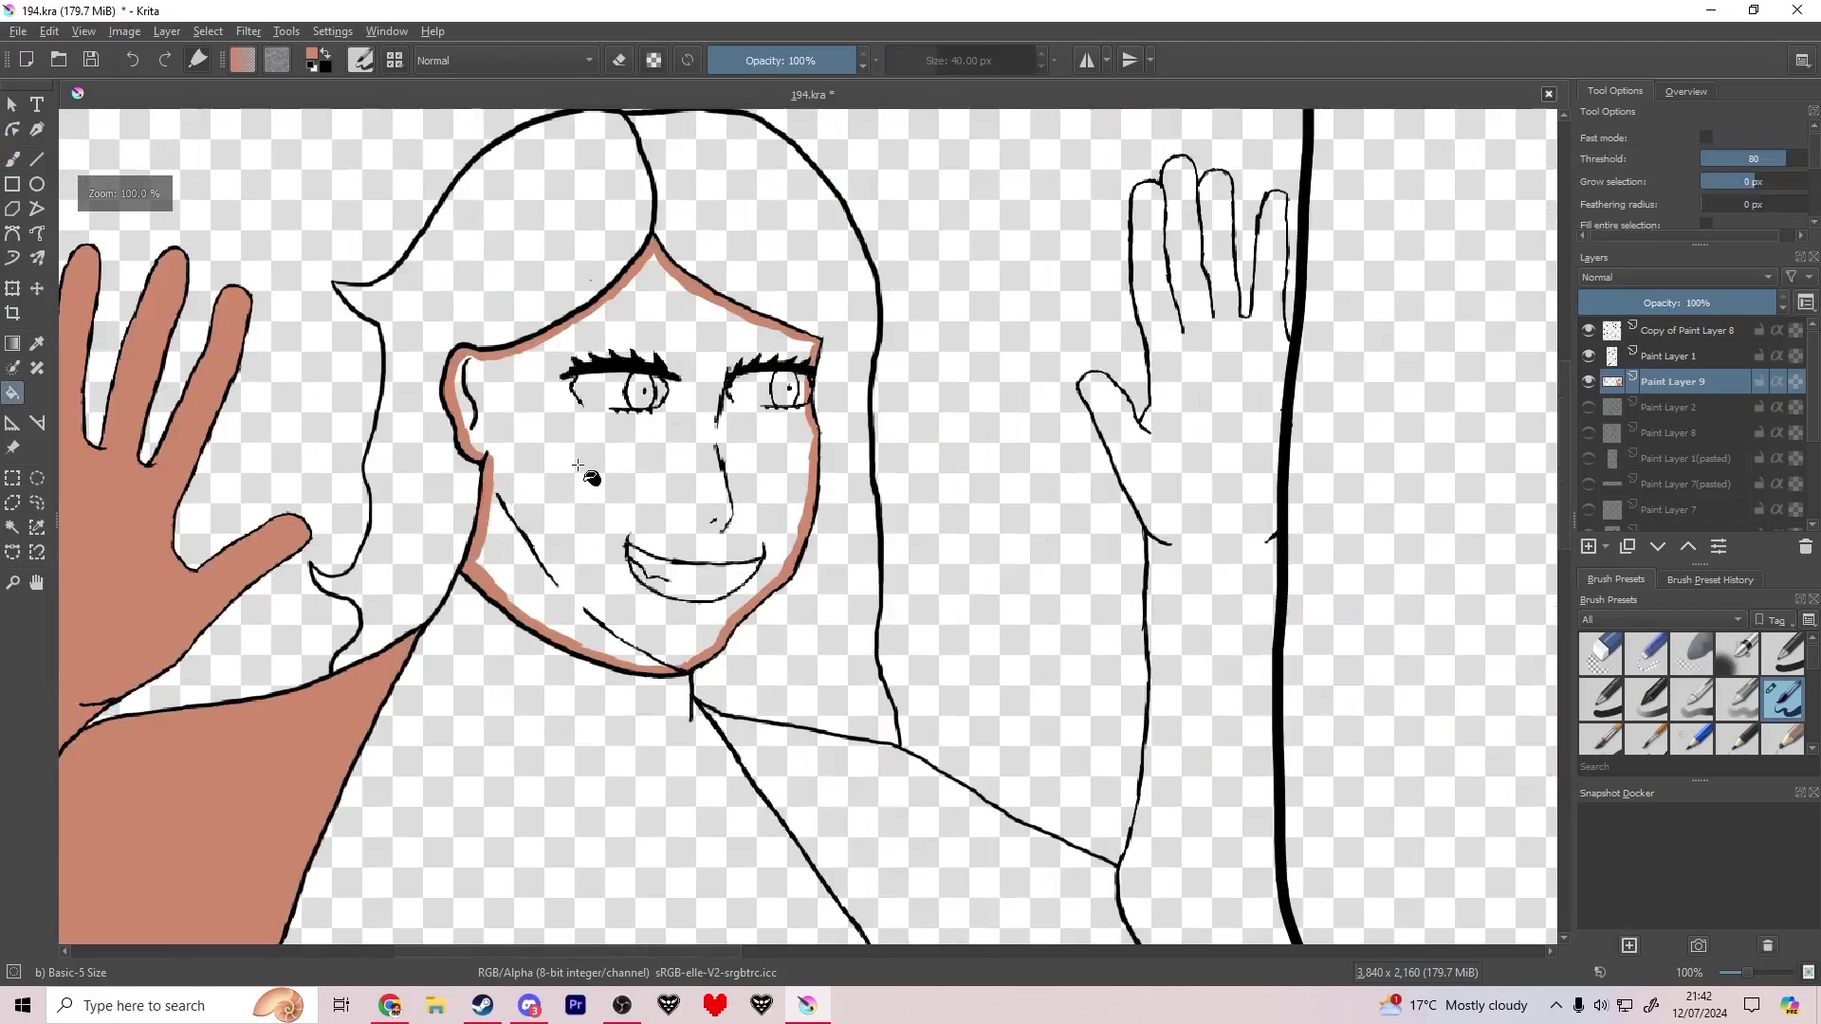
left_click(579, 465)
key("b")
scroll(607, 475, "down", 3)
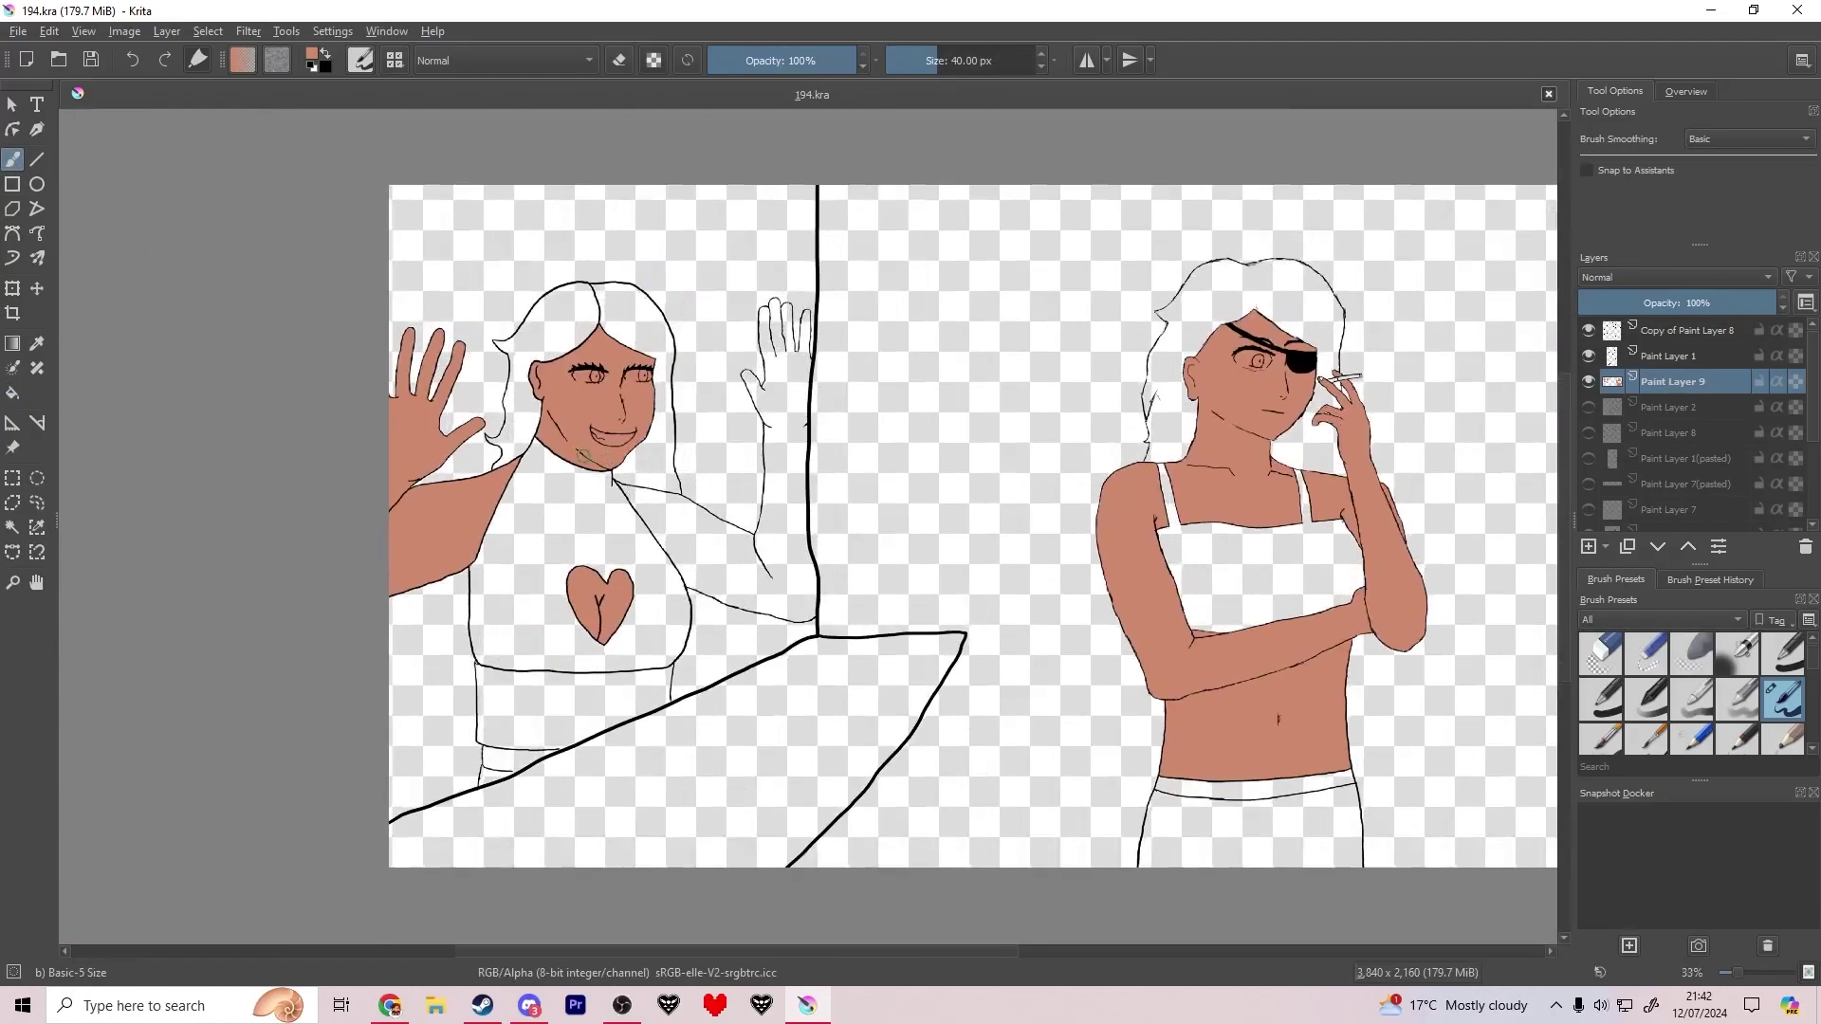
Step: On Copy of Paint Layer 8, switch the colour to black and erase the neck line between jaw and shoulder
scroll(569, 465, "up", 3)
left_click(1635, 332)
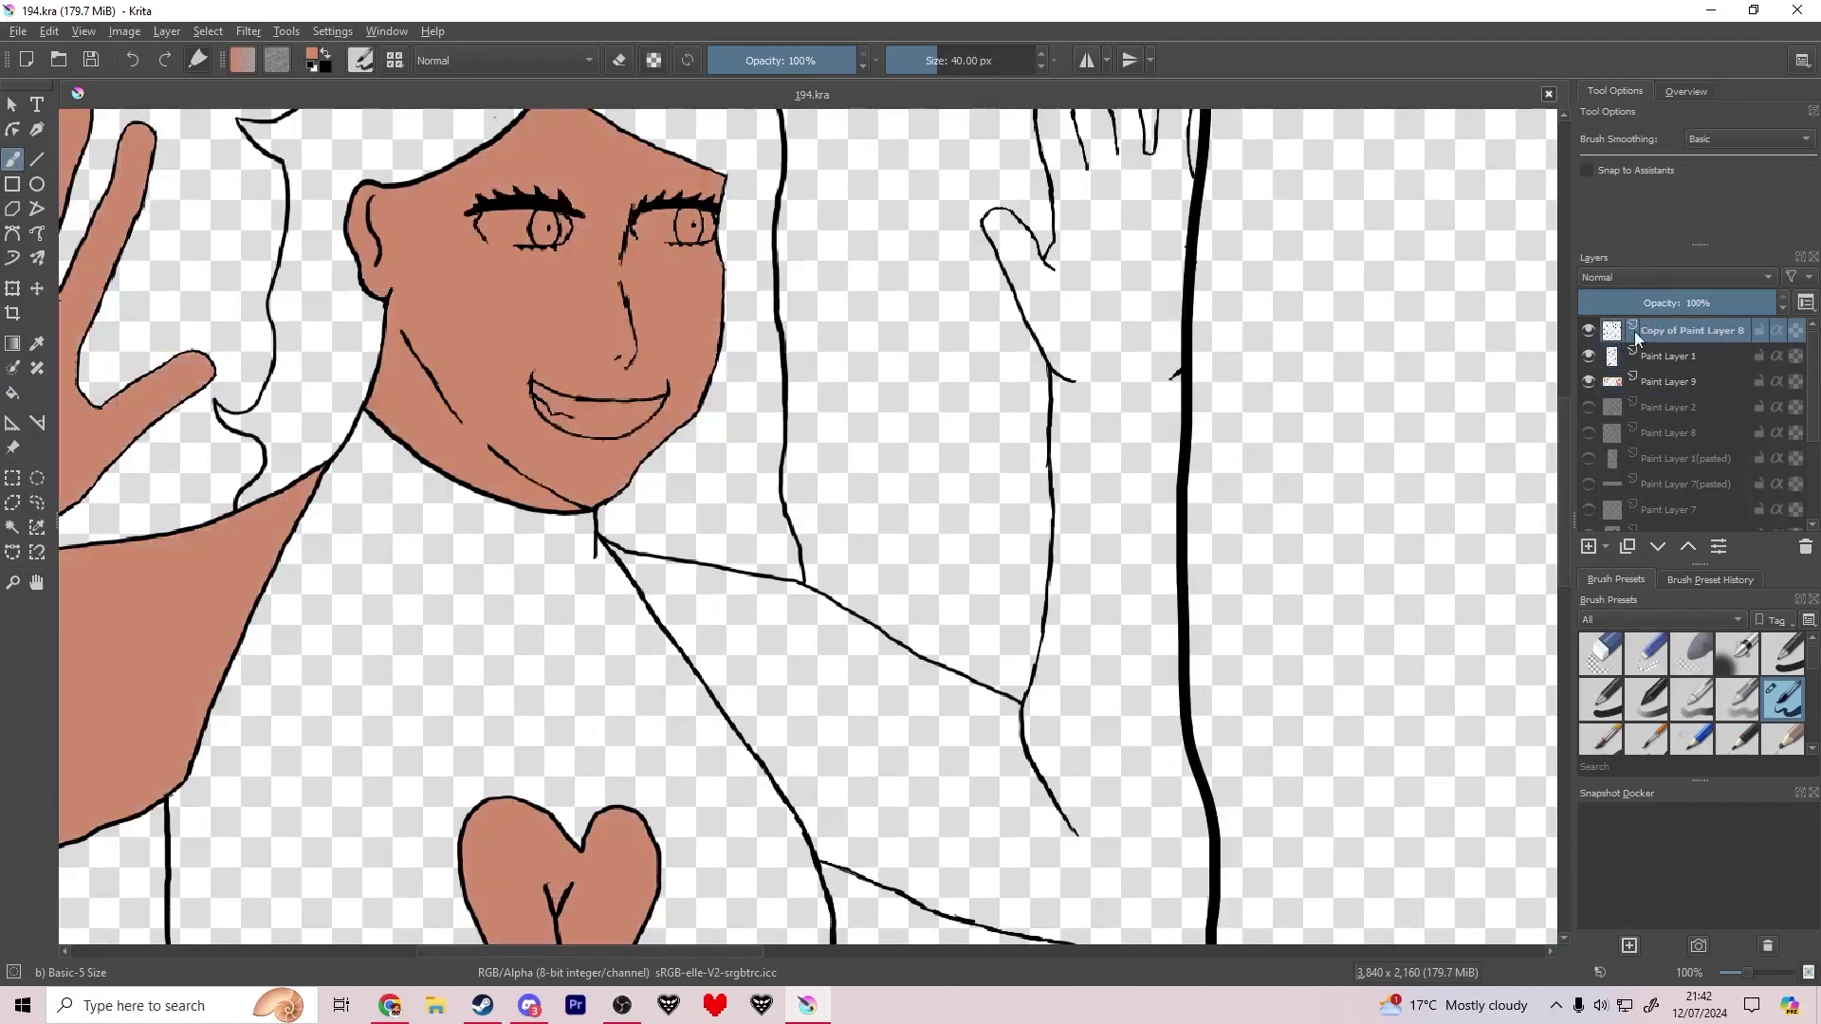
left_click_drag(455, 379, 611, 415)
key("x")
scroll(326, 382, "up", 2)
key("e")
left_click_drag(717, 525, 515, 711)
key("e")
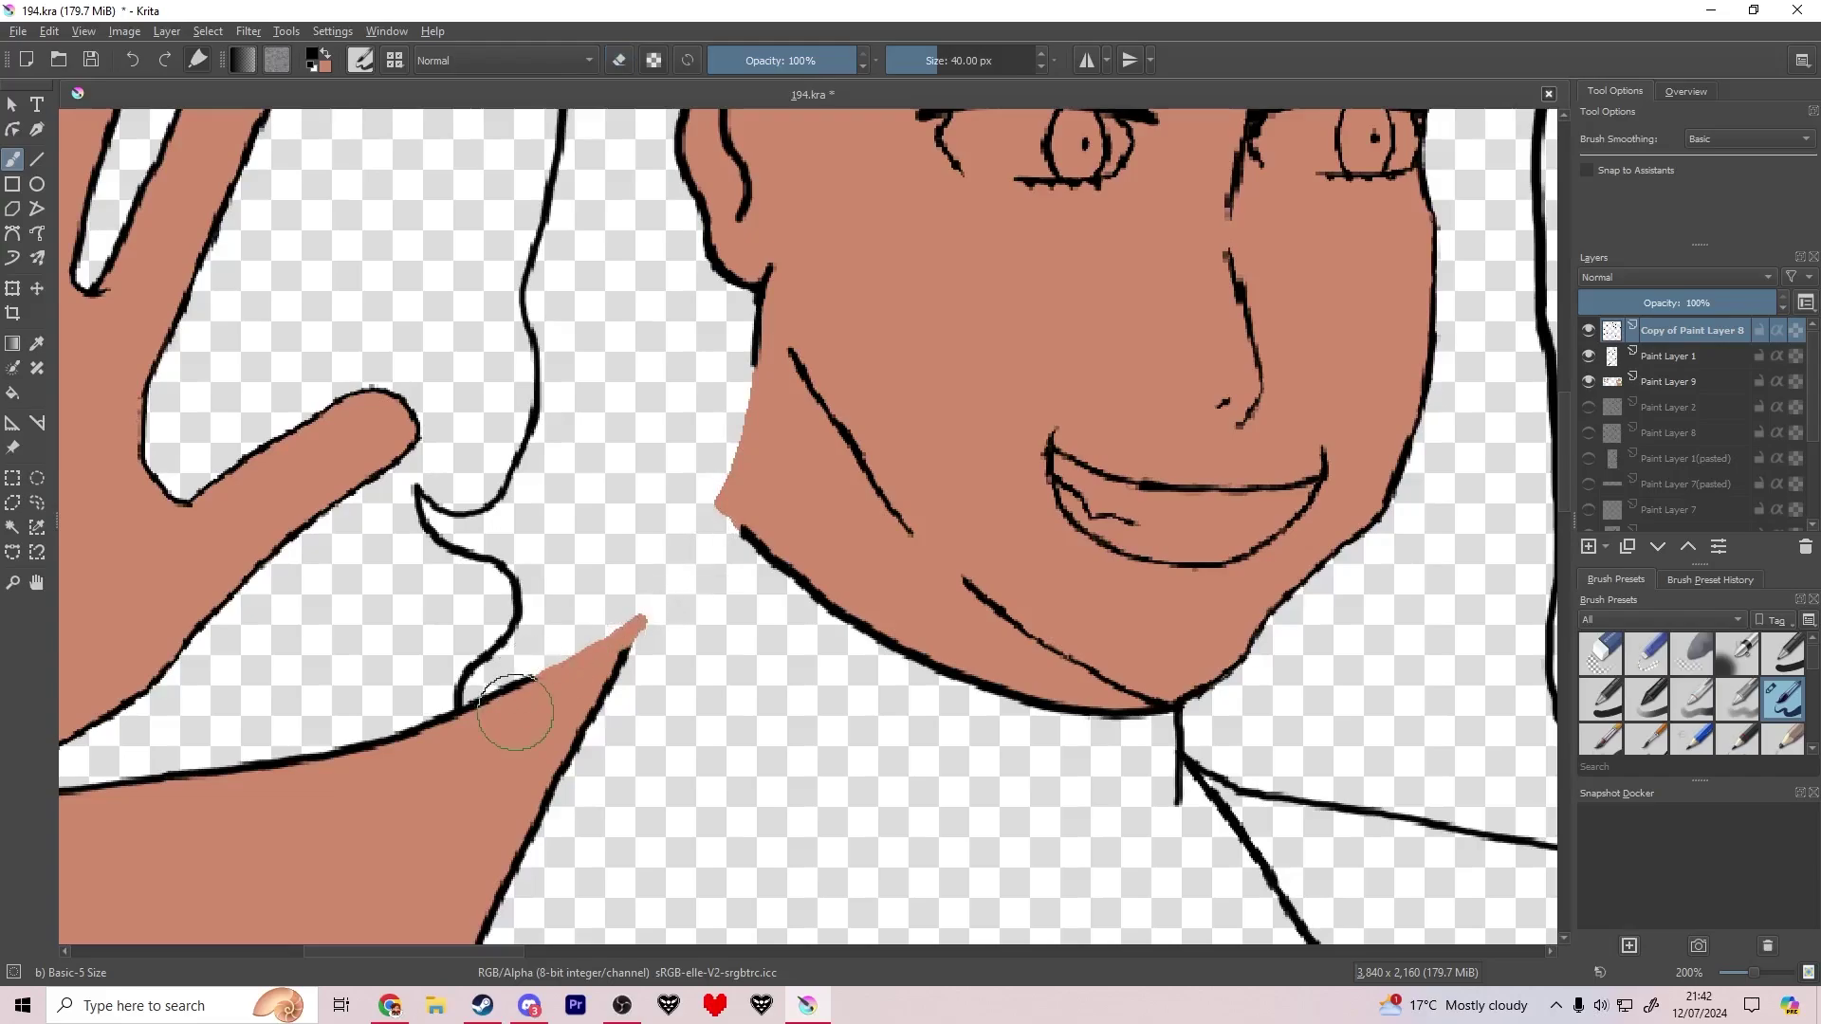
Step: Undo the last stroke and redraw the neck line in black from below the ear towards the shoulder
key("ctrl+z")
key("e")
mouse_move(605, 661)
left_mouse_down()
mouse_move(601, 630)
mouse_move(730, 440)
left_mouse_up()
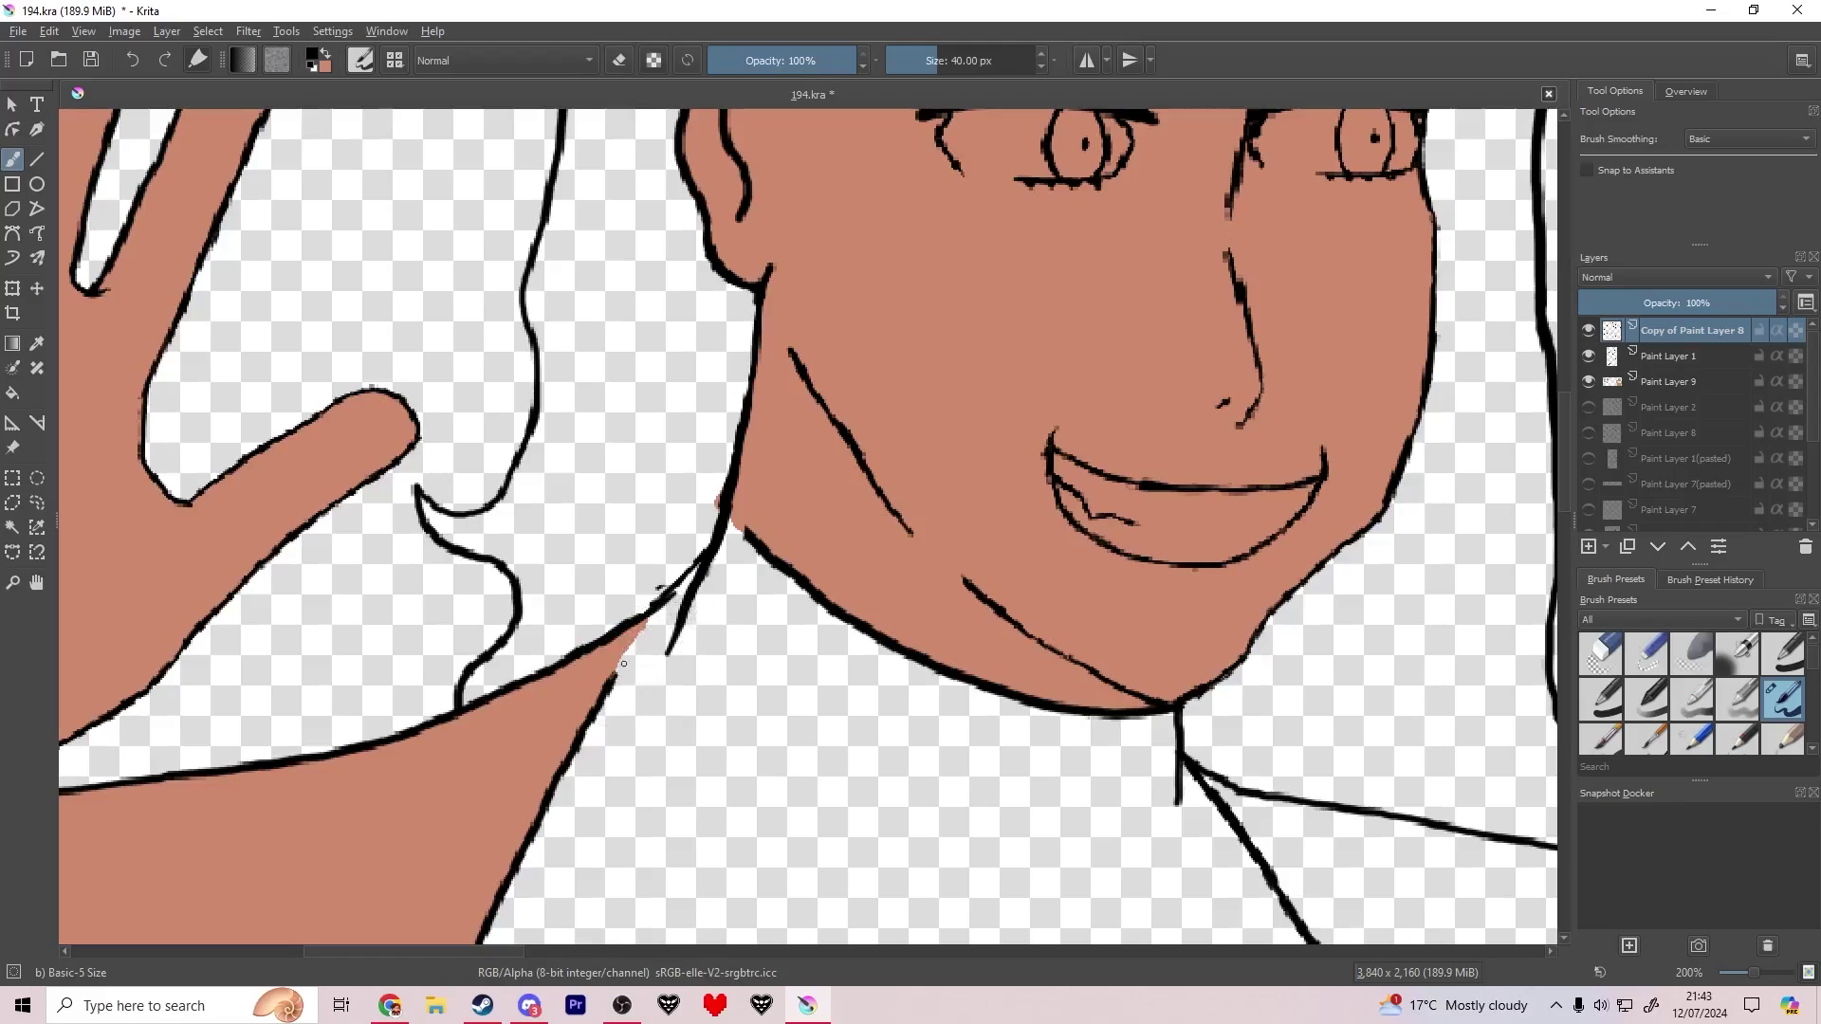
left_click(643, 631)
Step: Clean up the end of the shoulder line and extend it in black to meet the new neck line
scroll(643, 632, "down", 8)
scroll(745, 581, "up", 10)
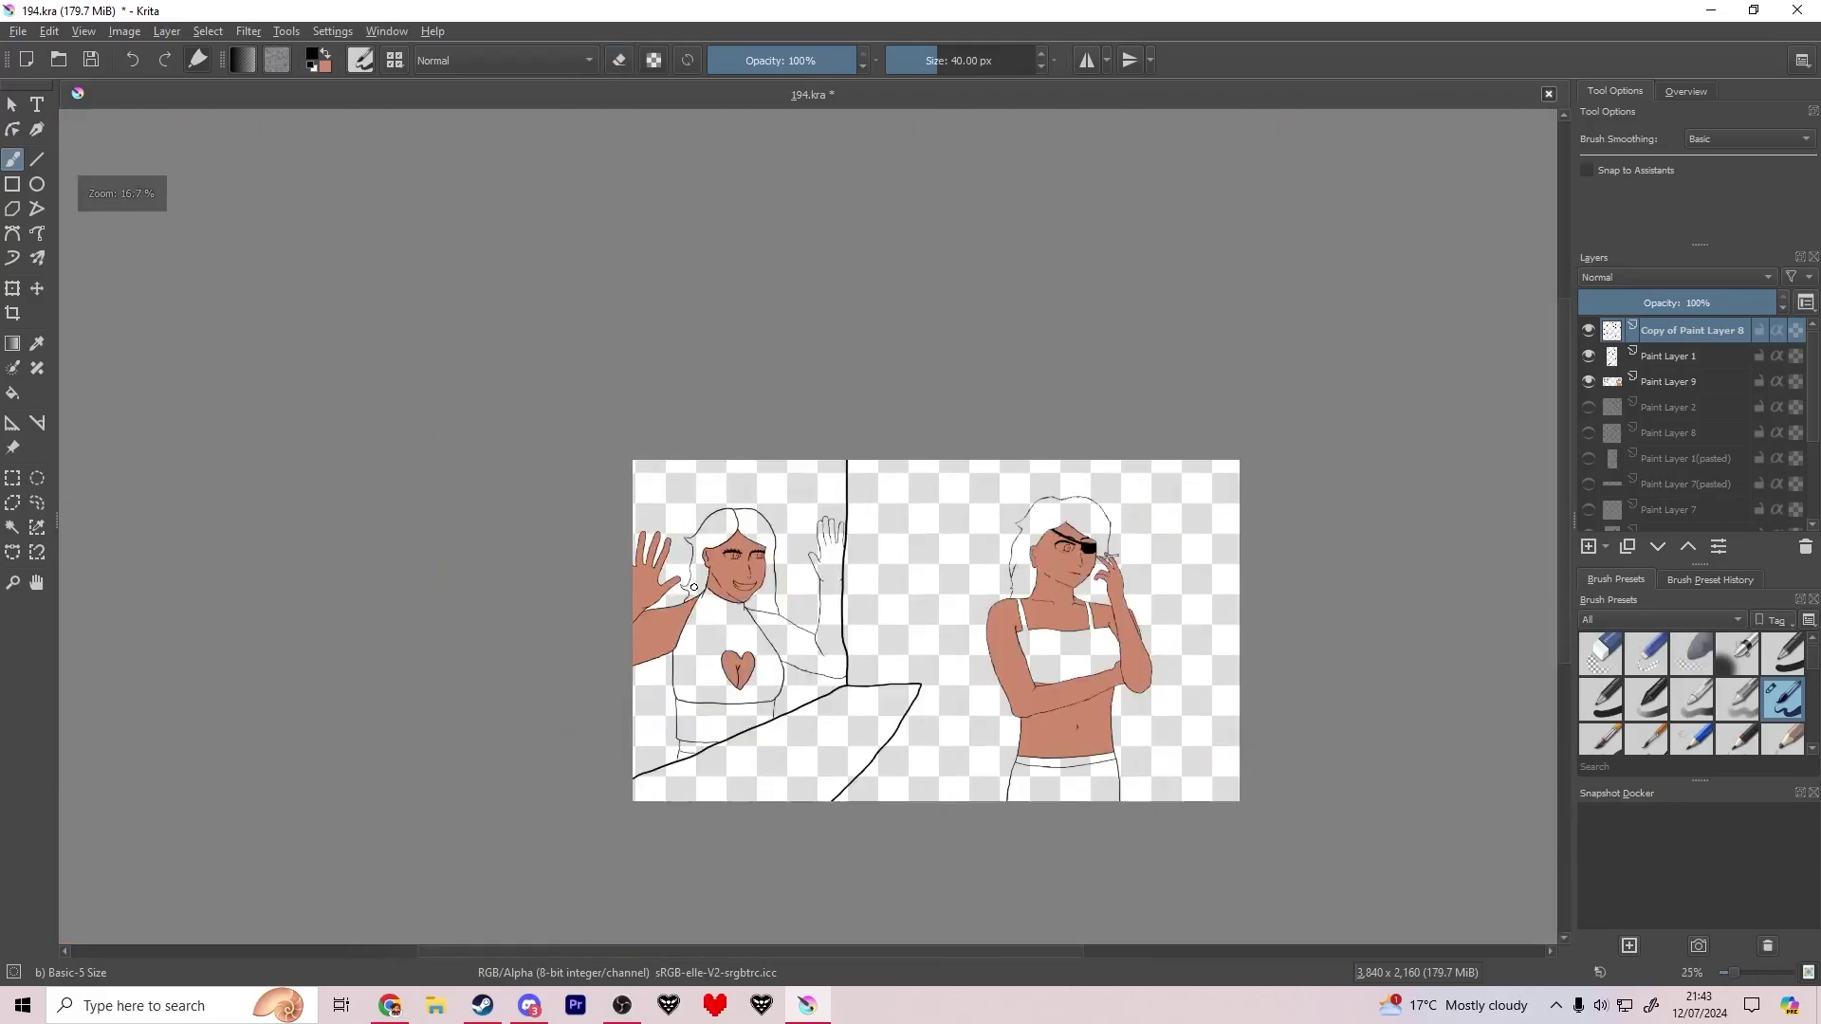
key("e")
left_click_drag(746, 607, 725, 623)
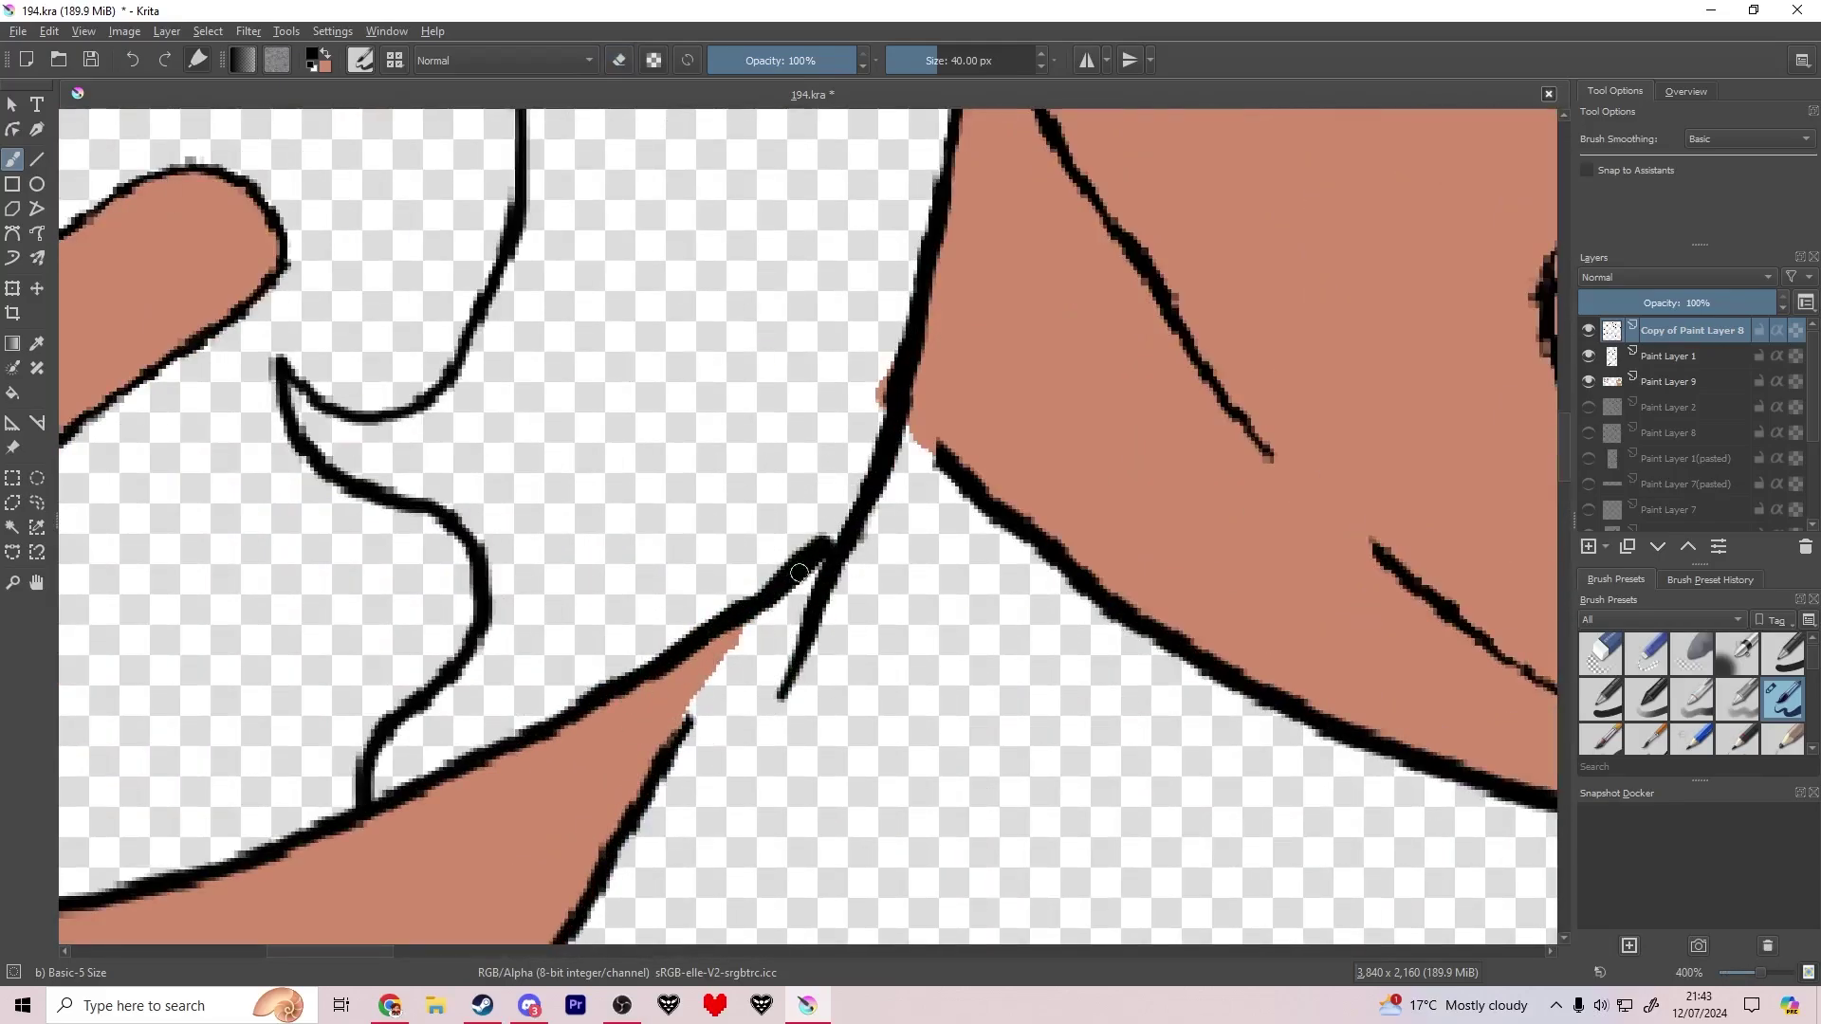
left_click_drag(800, 572, 833, 544)
Step: Erase the top's edge line running from the neck down beside the filled upper arm
key("e")
left_click(725, 724)
scroll(839, 380, "down", 2)
mouse_move(725, 724)
left_mouse_down()
mouse_move(839, 379)
mouse_move(809, 354)
left_mouse_up()
left_click_drag(809, 353, 583, 788)
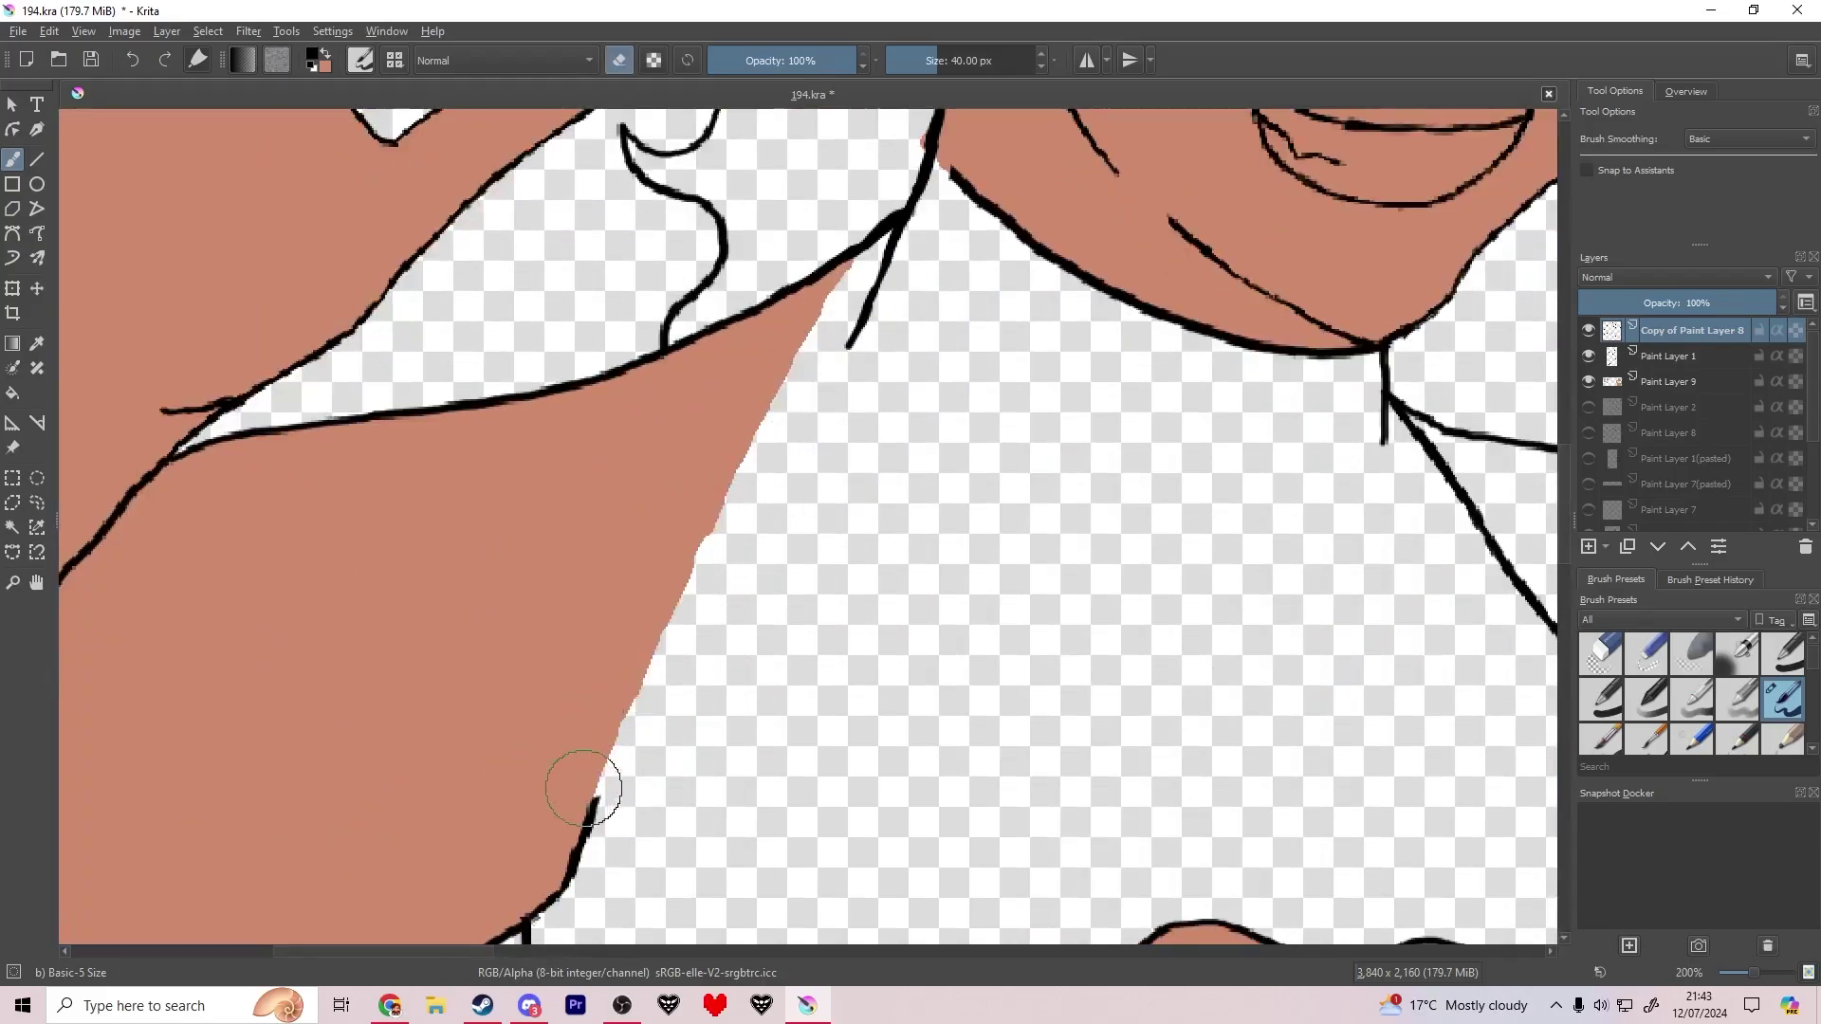
Step: Redraw the top's edge in black as a line from the neck to the underarm and save the drawing
key("e")
left_click_drag(569, 872, 756, 533)
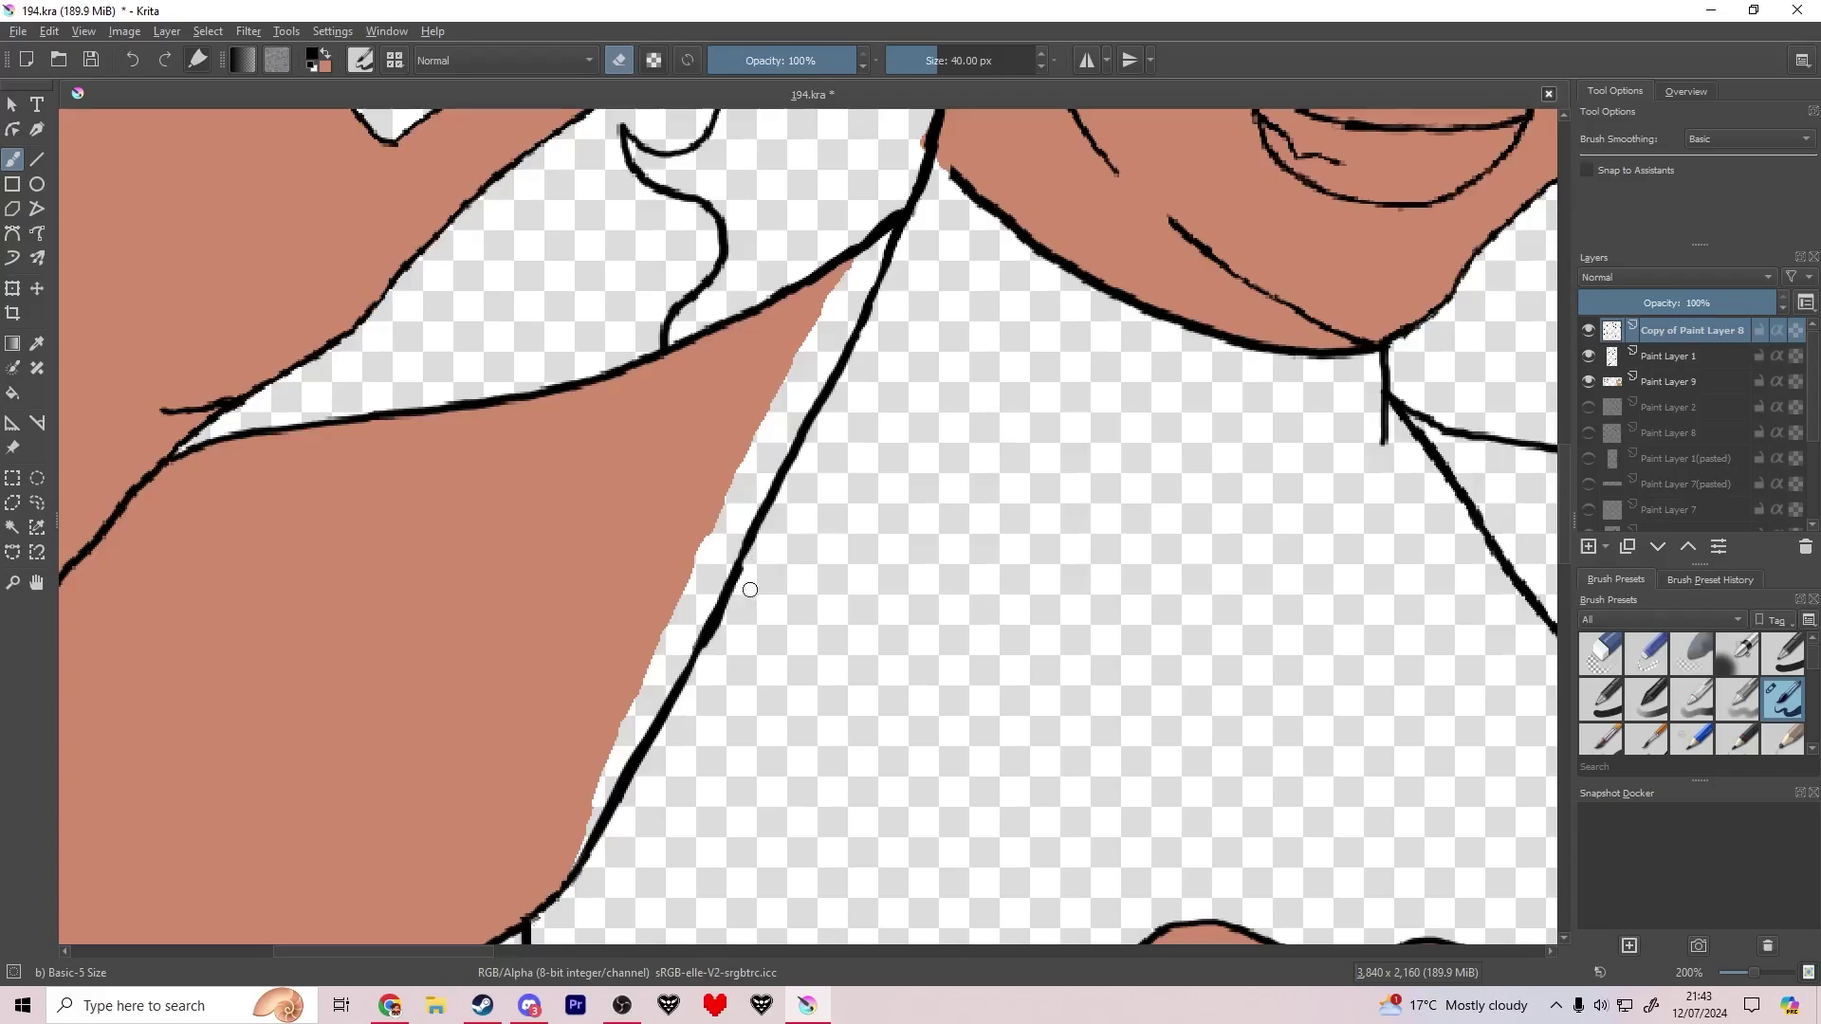
scroll(750, 589, "down", 4)
scroll(651, 398, "up", 4)
scroll(794, 550, "down", 4)
key("ctrl+s")
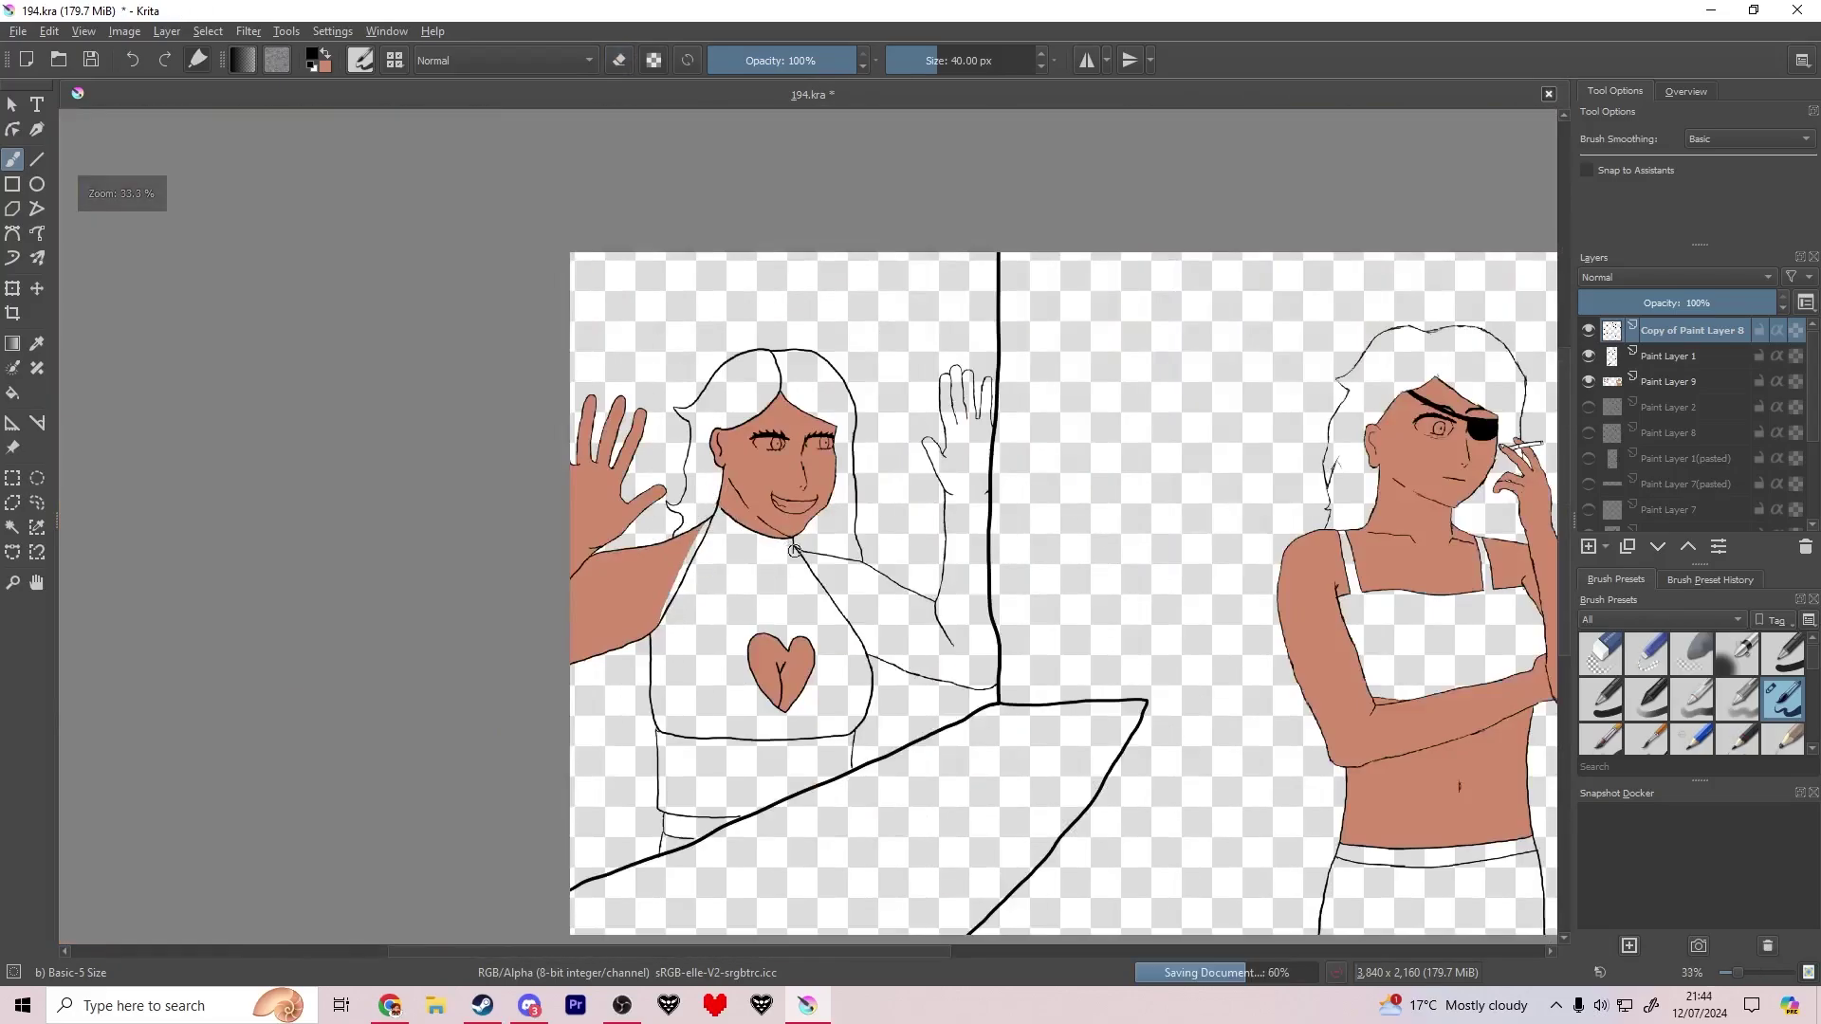
Step: On the skin layer, paint the unfilled gap between the left character's upper arm and the top's new edge in skin colour
key("x")
left_click(1675, 389)
scroll(655, 561, "up", 4)
key("e")
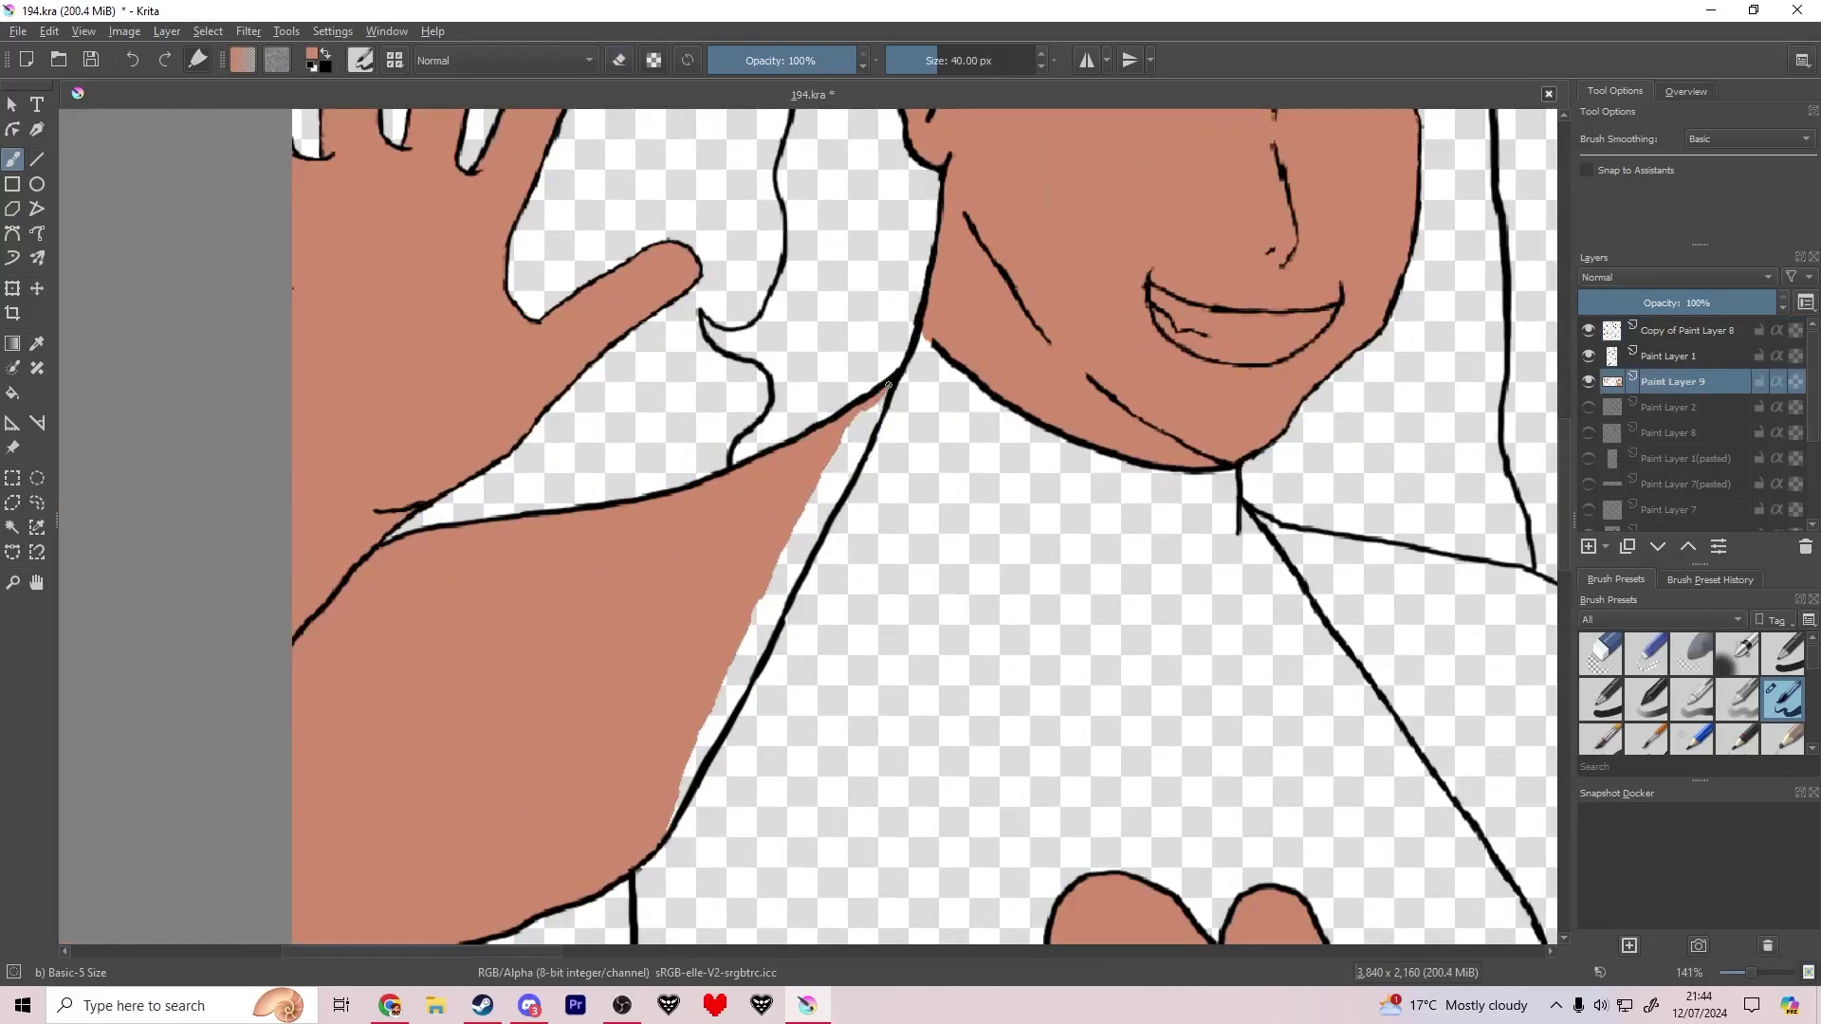
scroll(831, 498, "up", 2)
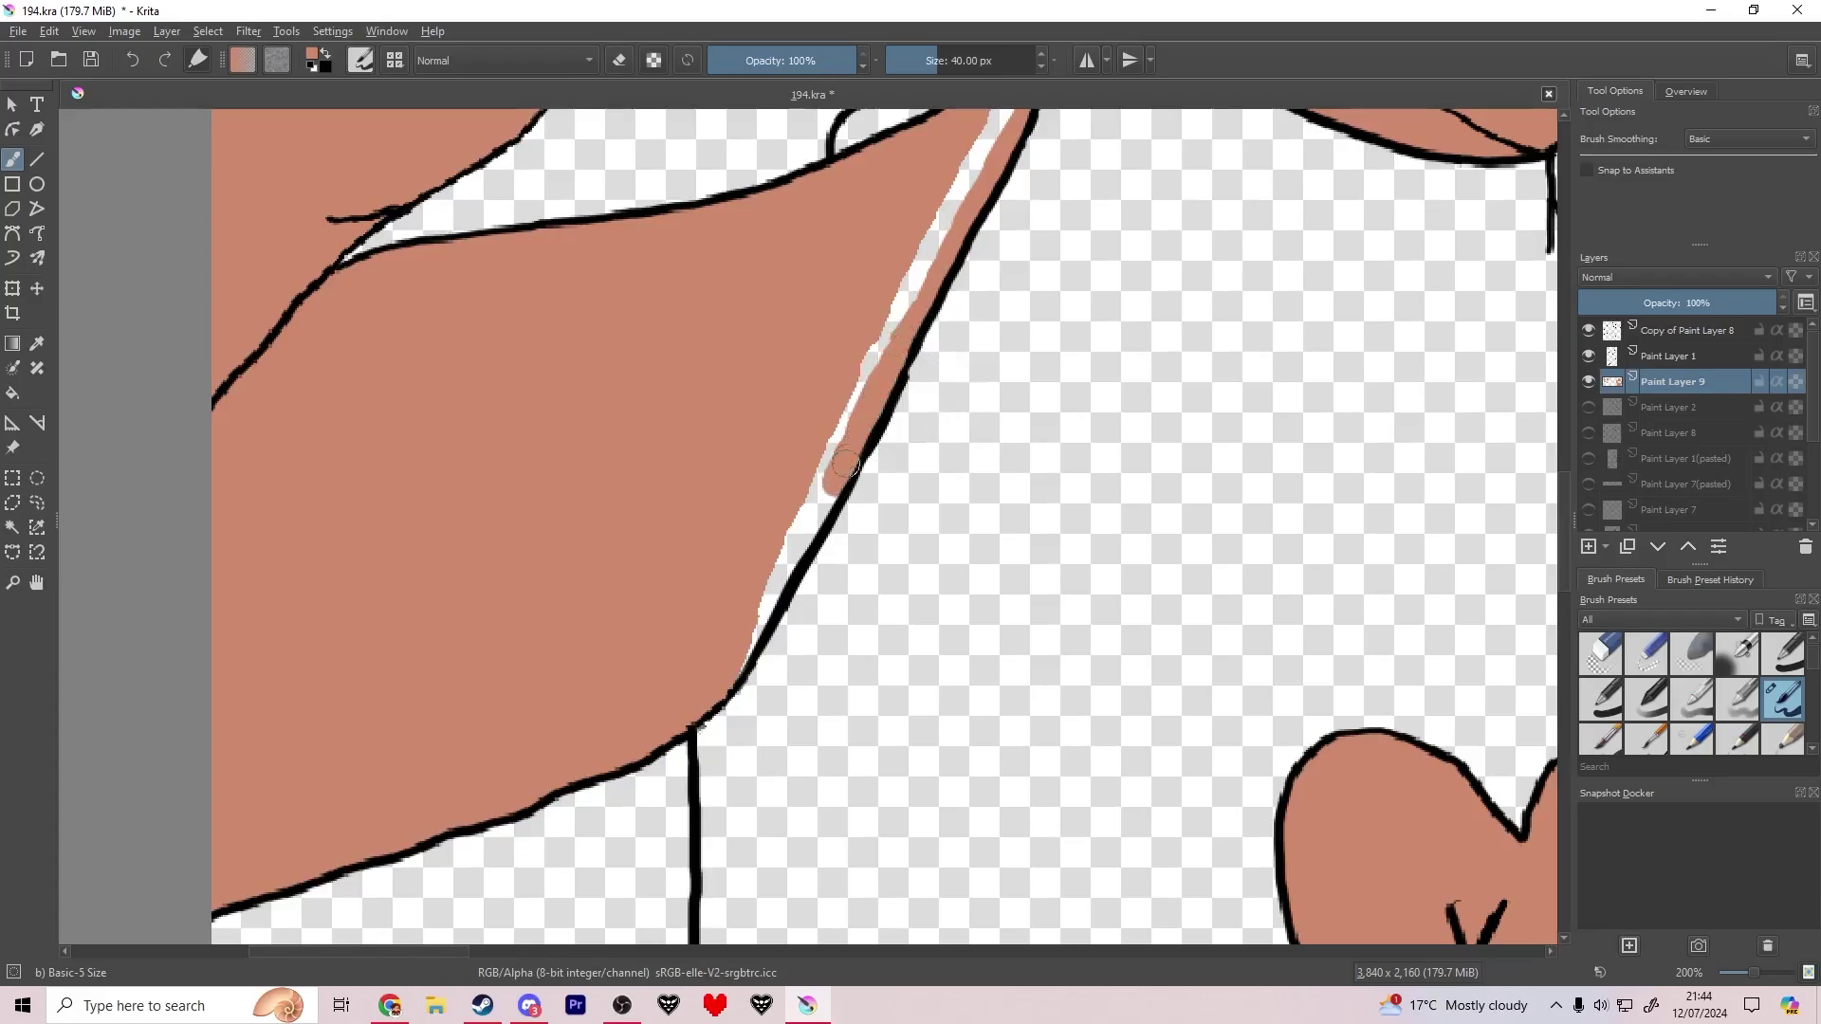
left_click_drag(846, 464, 733, 675)
left_click_drag(778, 523, 905, 293)
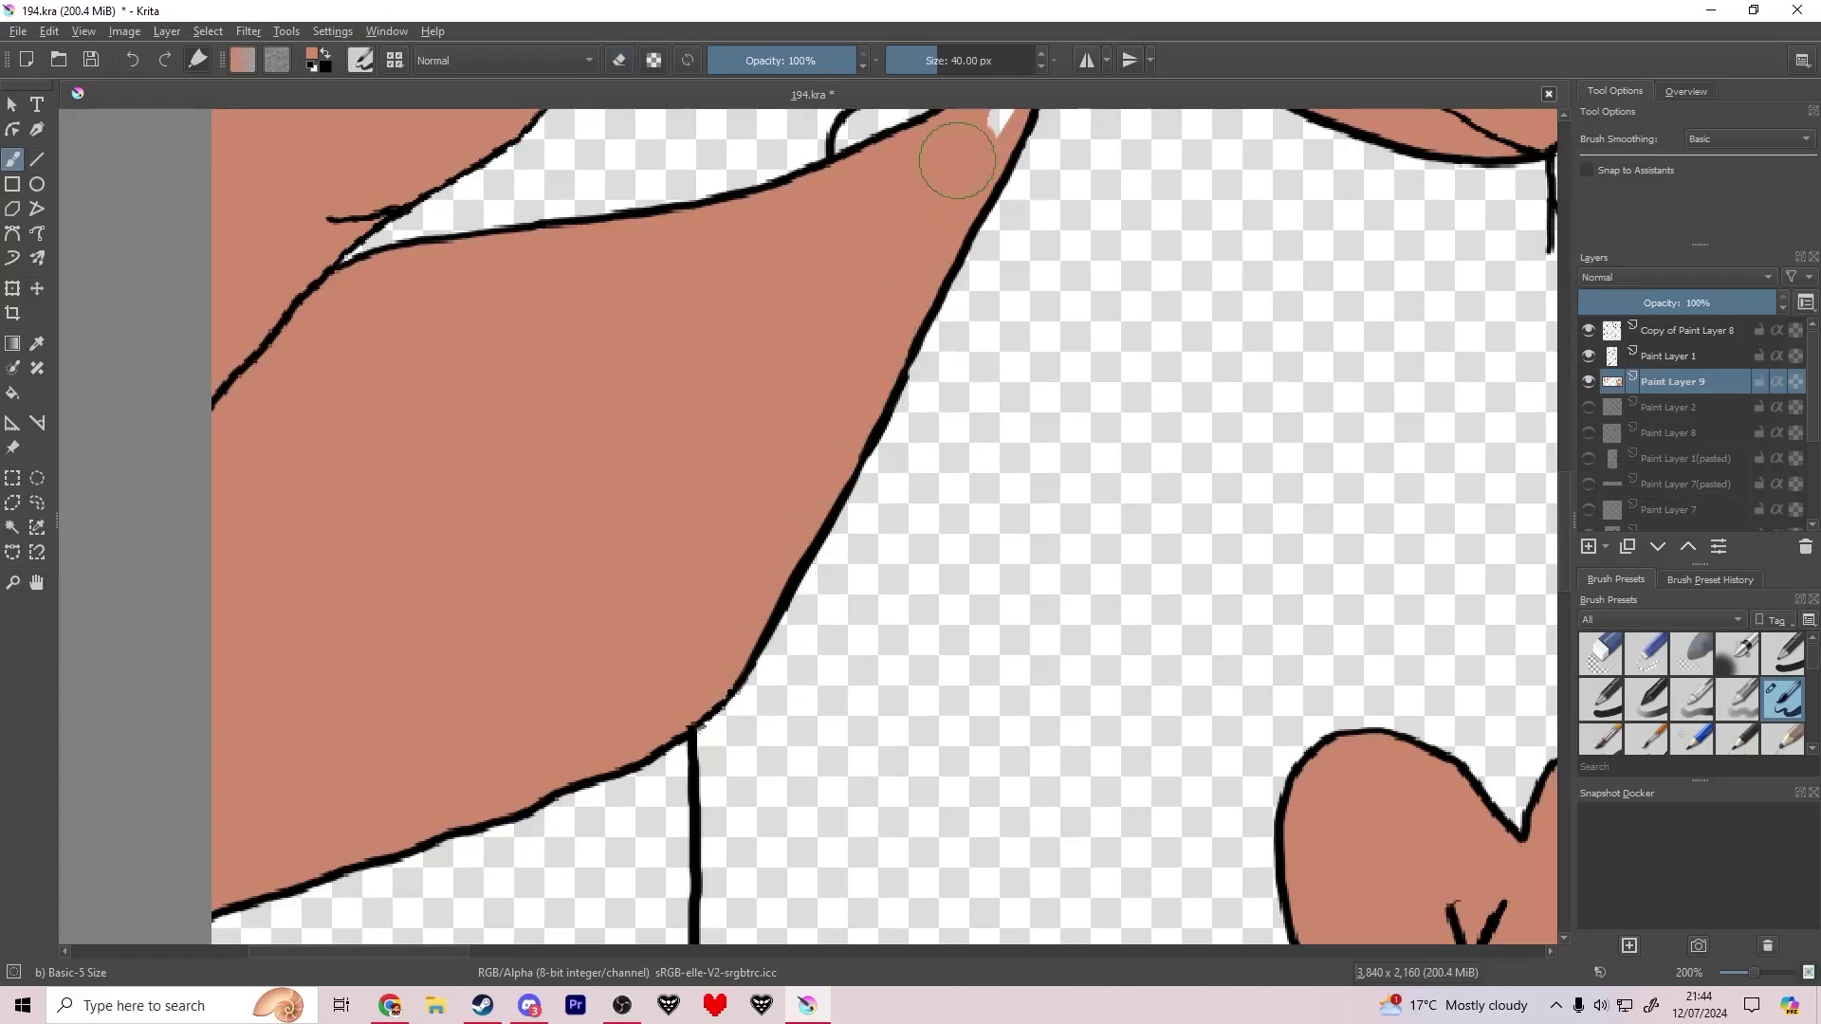
left_click_drag(1003, 263, 837, 565)
left_click_drag(827, 437, 841, 419)
Step: Touch up the top's edge line beside the upper arm in black on the line art layer
left_click(1688, 330)
mouse_move(943, 326)
left_mouse_down()
mouse_move(820, 464)
mouse_move(842, 475)
left_mouse_up()
left_click(326, 54)
scroll(820, 343, "up", 1)
scroll(829, 489, "down", 4)
Step: Border the left character's other raised arm in skin colour on the skin layer, following the vertical wall line from hand to elbow
left_click(1679, 380)
left_click(326, 53)
left_click_drag(1015, 655, 878, 577)
left_click_drag(1192, 317, 851, 433)
scroll(850, 434, "up", 2)
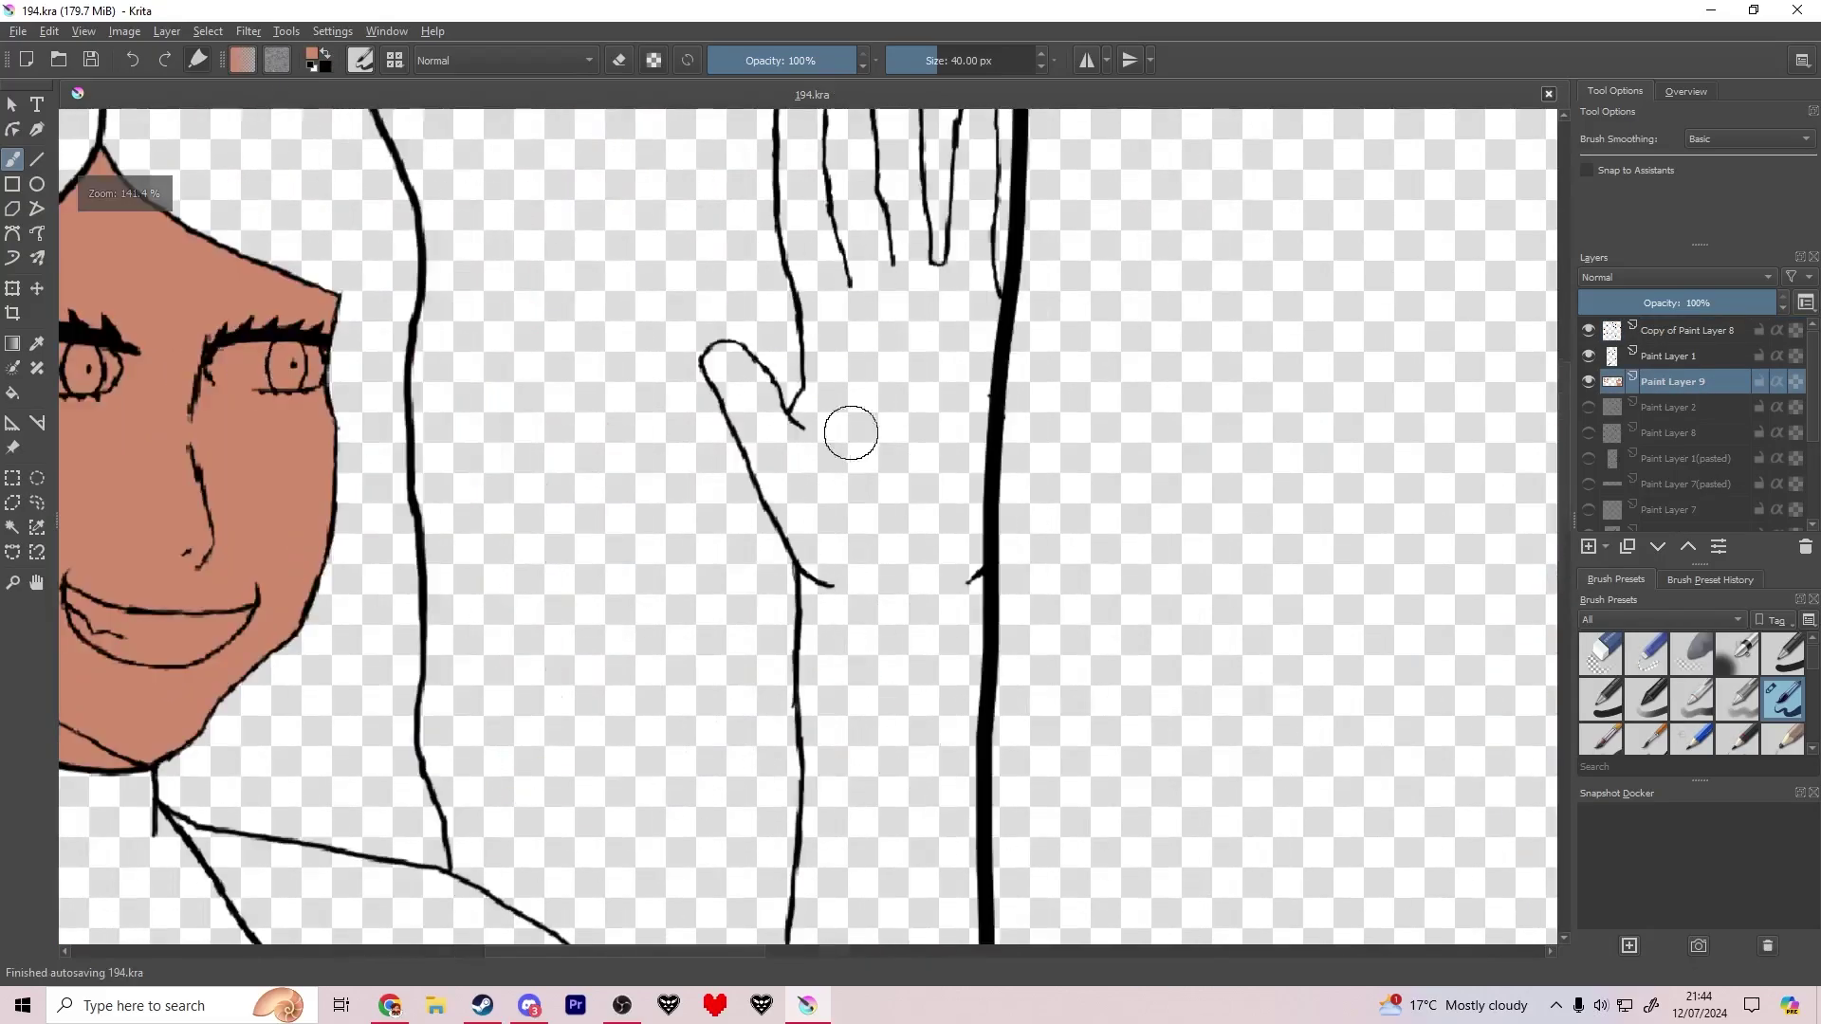
scroll(851, 433, "up", 2)
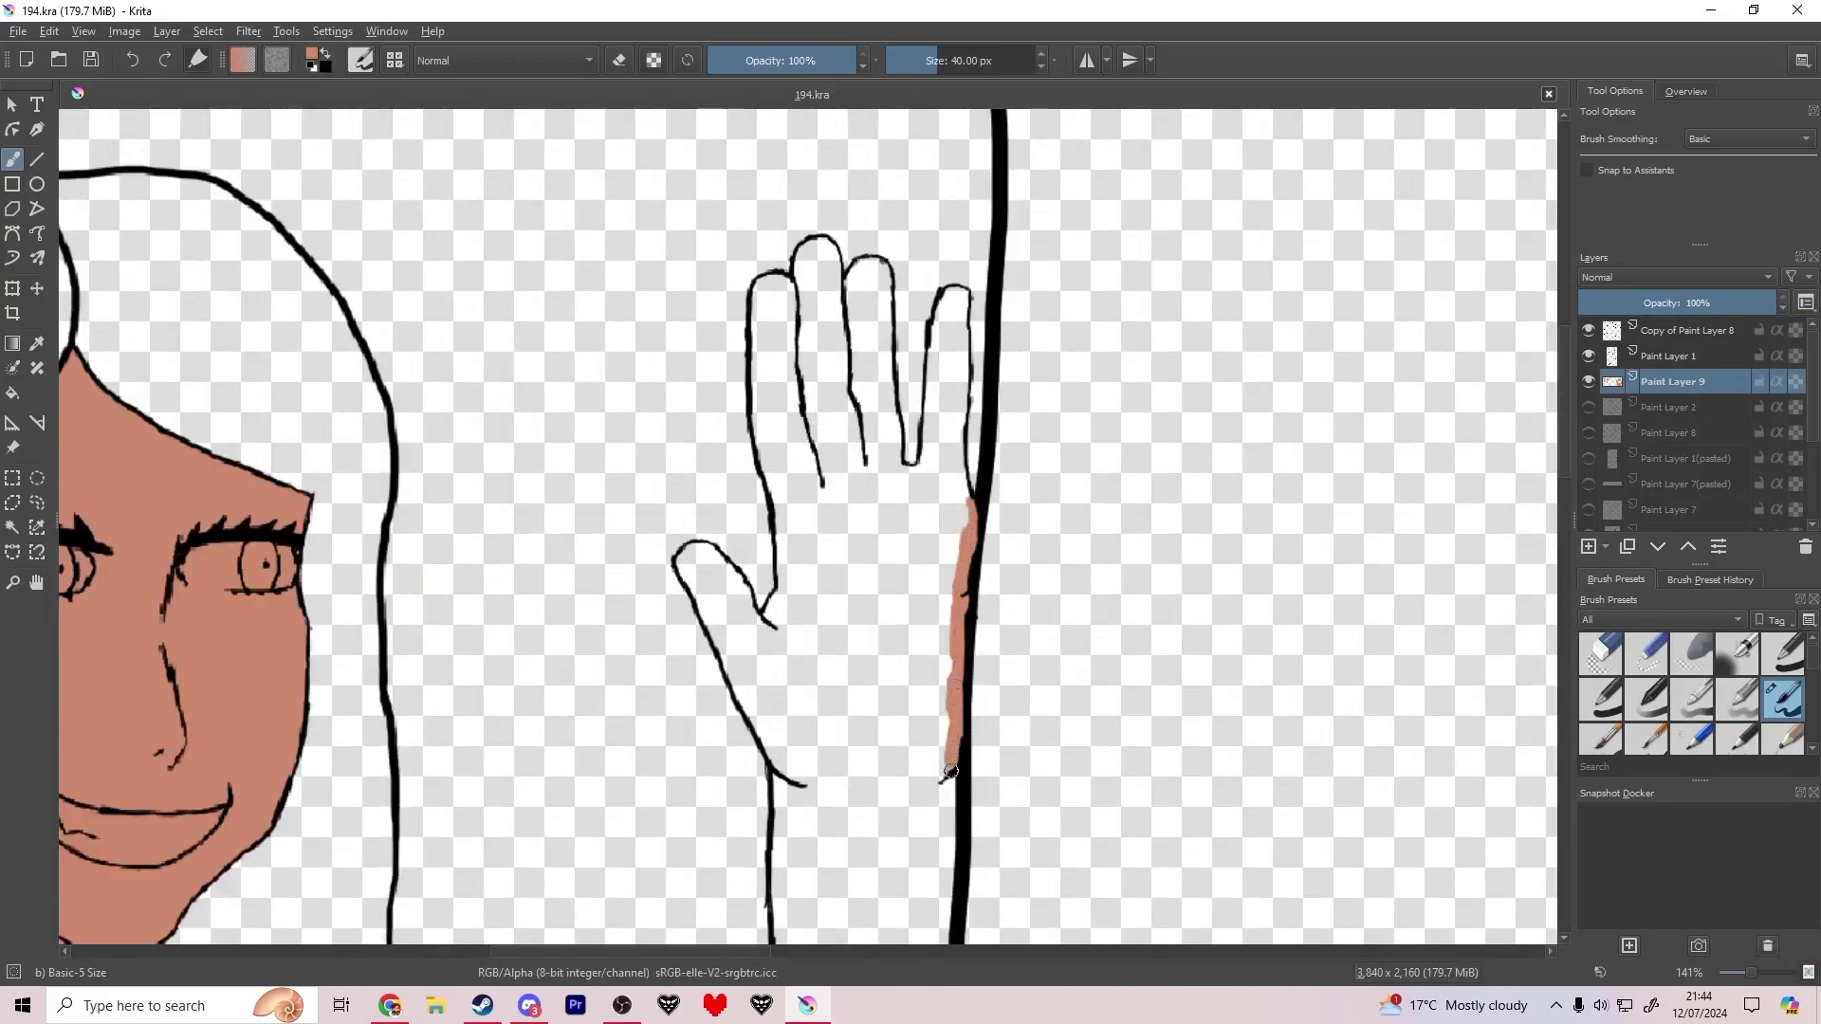
left_click_drag(994, 748, 982, 188)
left_click_drag(940, 339, 940, 372)
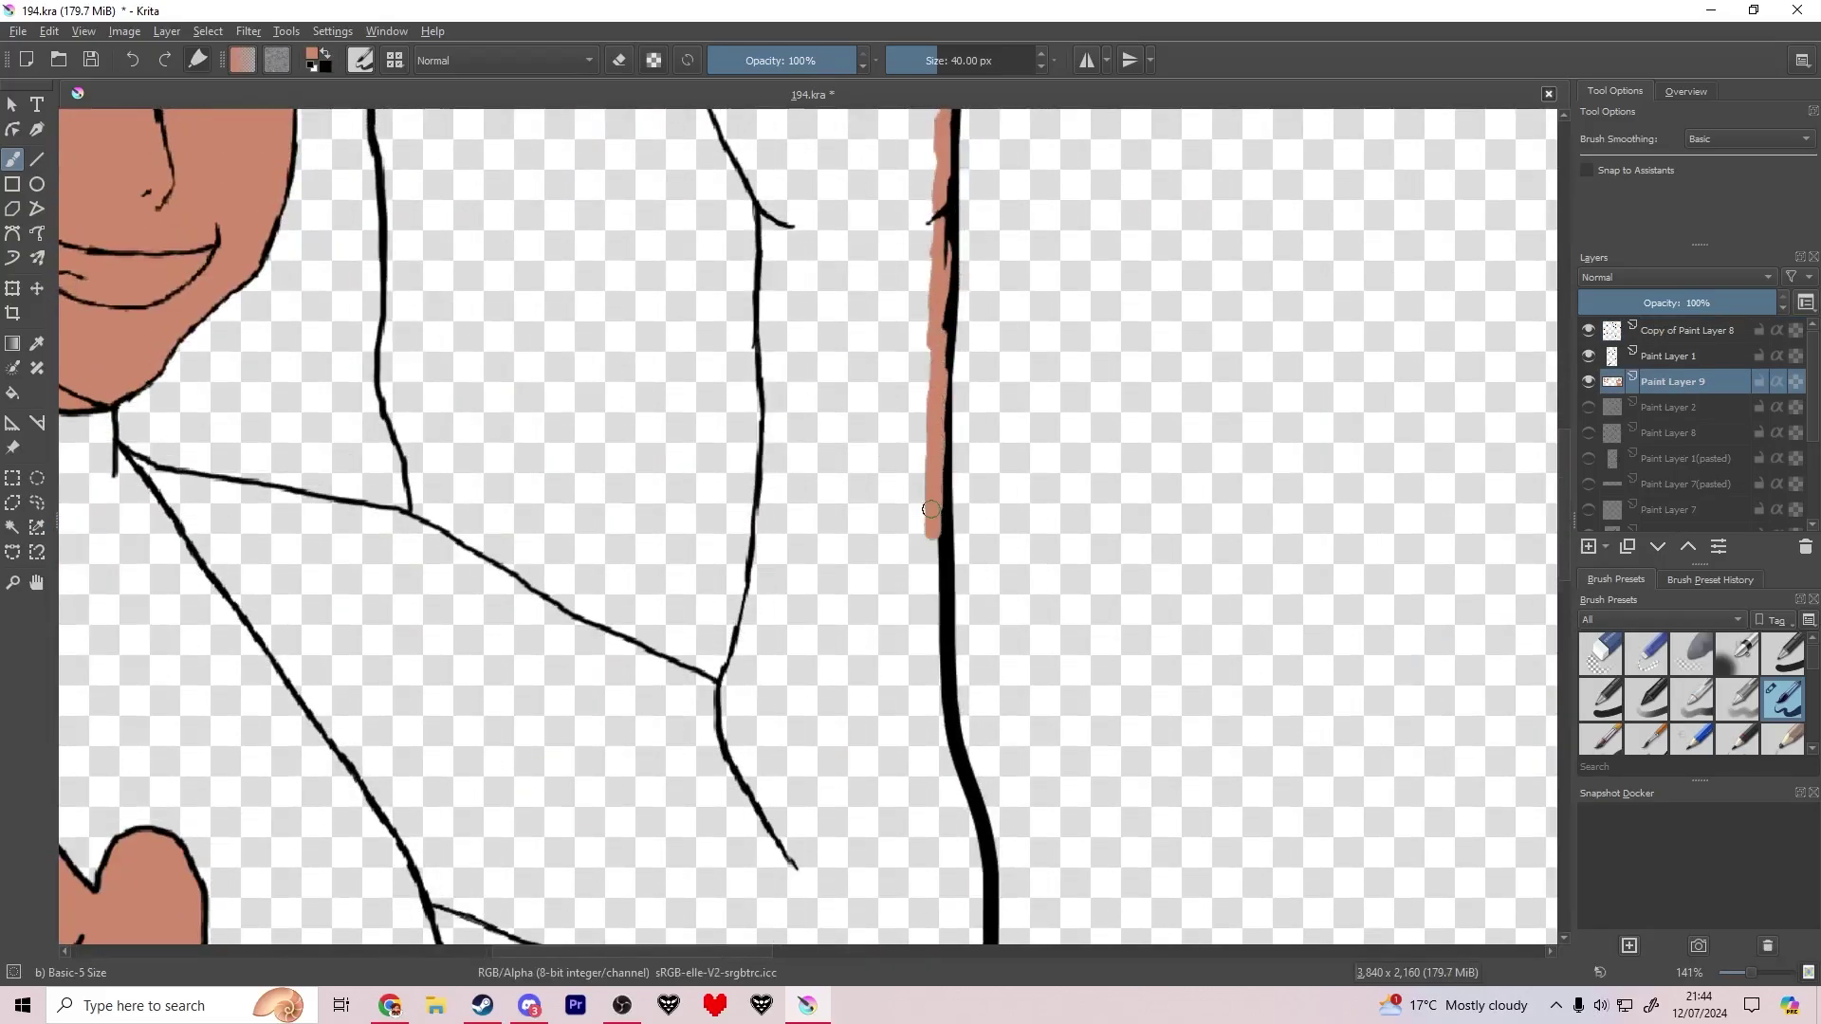
left_click_drag(931, 510, 952, 764)
left_click_drag(917, 841, 941, 524)
left_click_drag(981, 459, 988, 489)
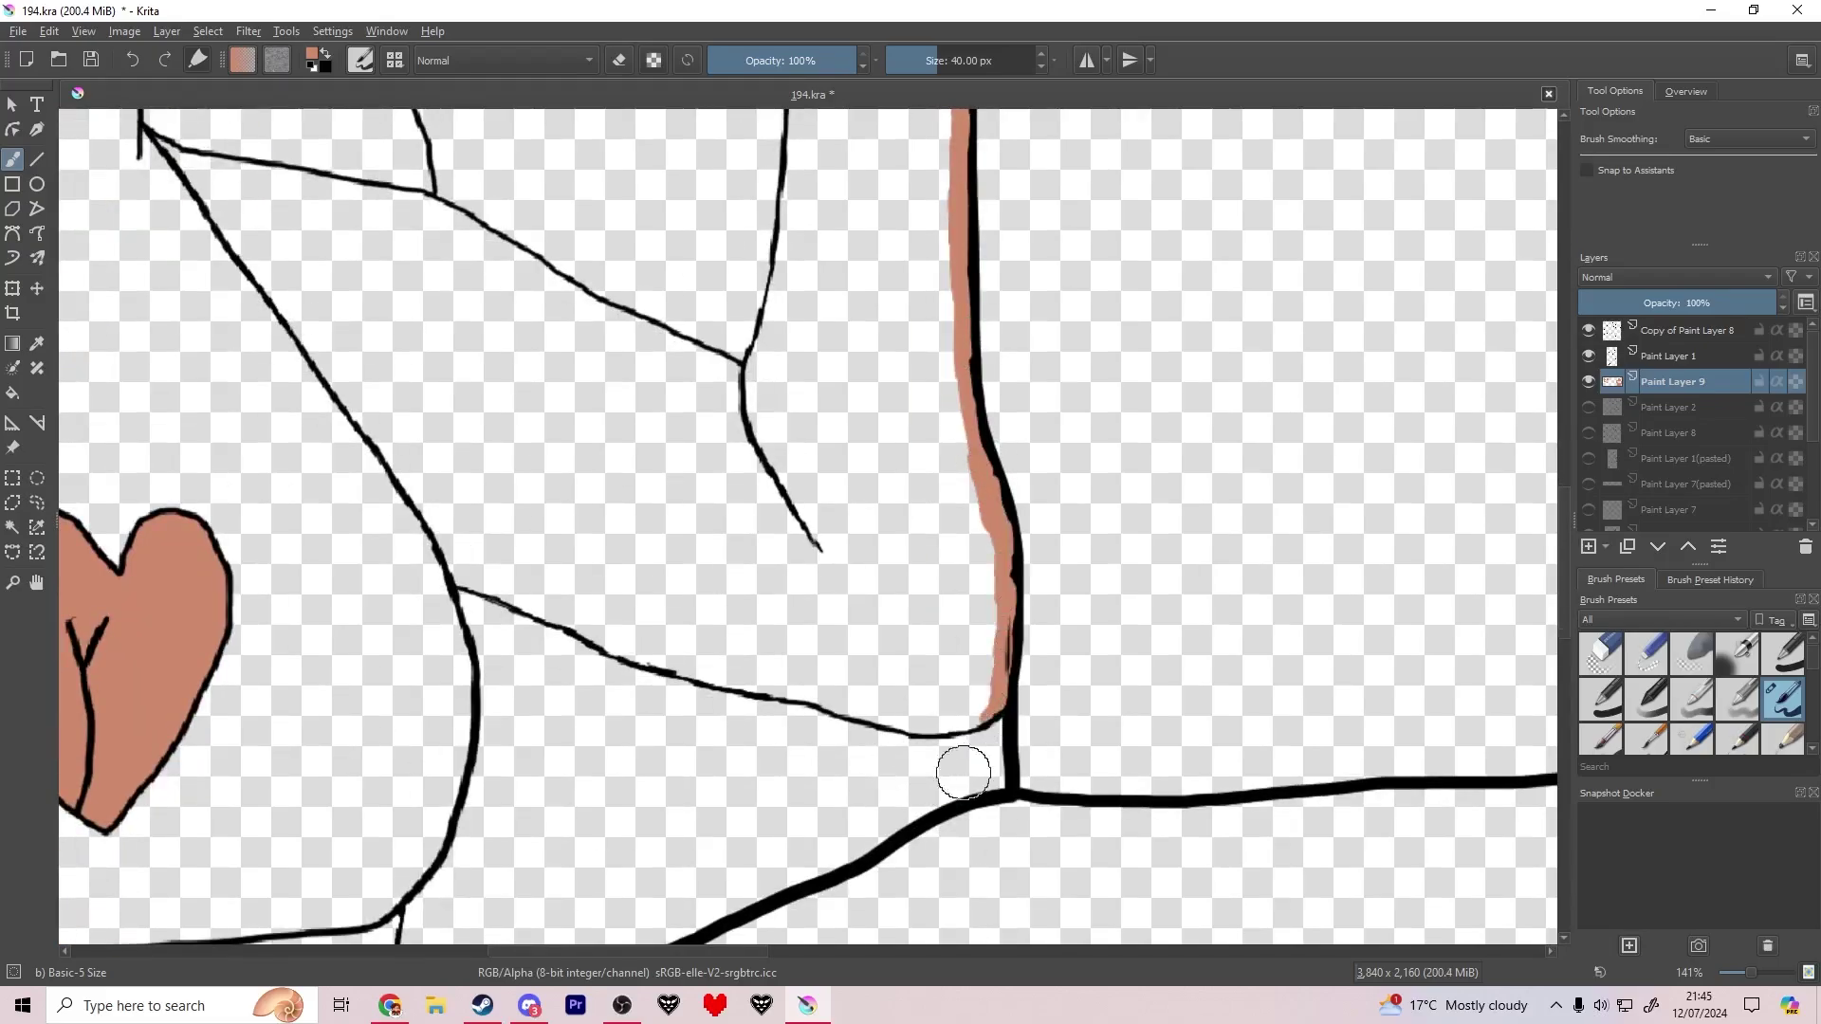
Step: Extend the skin border along the underside of the elbow and upper arm and up the top's edge, cleaning up overspill
scroll(904, 759, "up", 3)
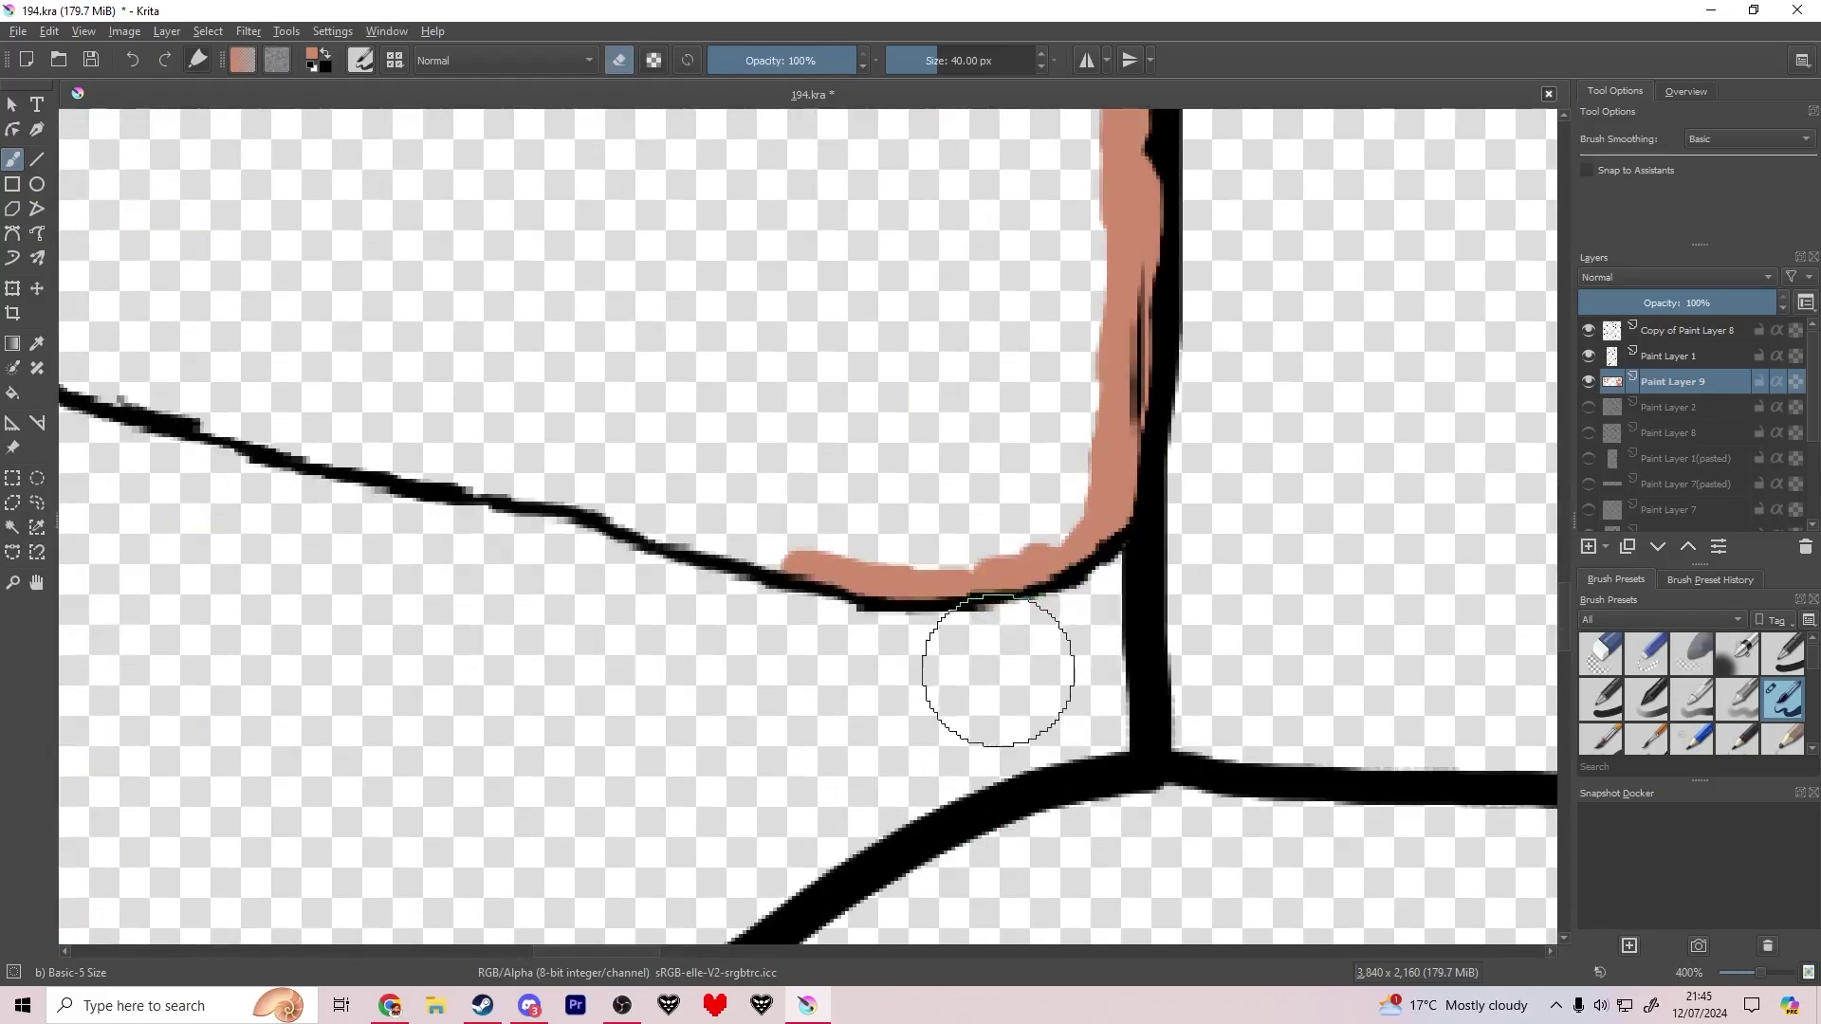
left_click_drag(705, 610, 80, 455)
left_click_drag(400, 539, 1043, 786)
mouse_move(717, 682)
left_mouse_down()
mouse_move(414, 551)
mouse_move(285, 520)
mouse_move(166, 270)
left_mouse_up()
key("e")
key("e")
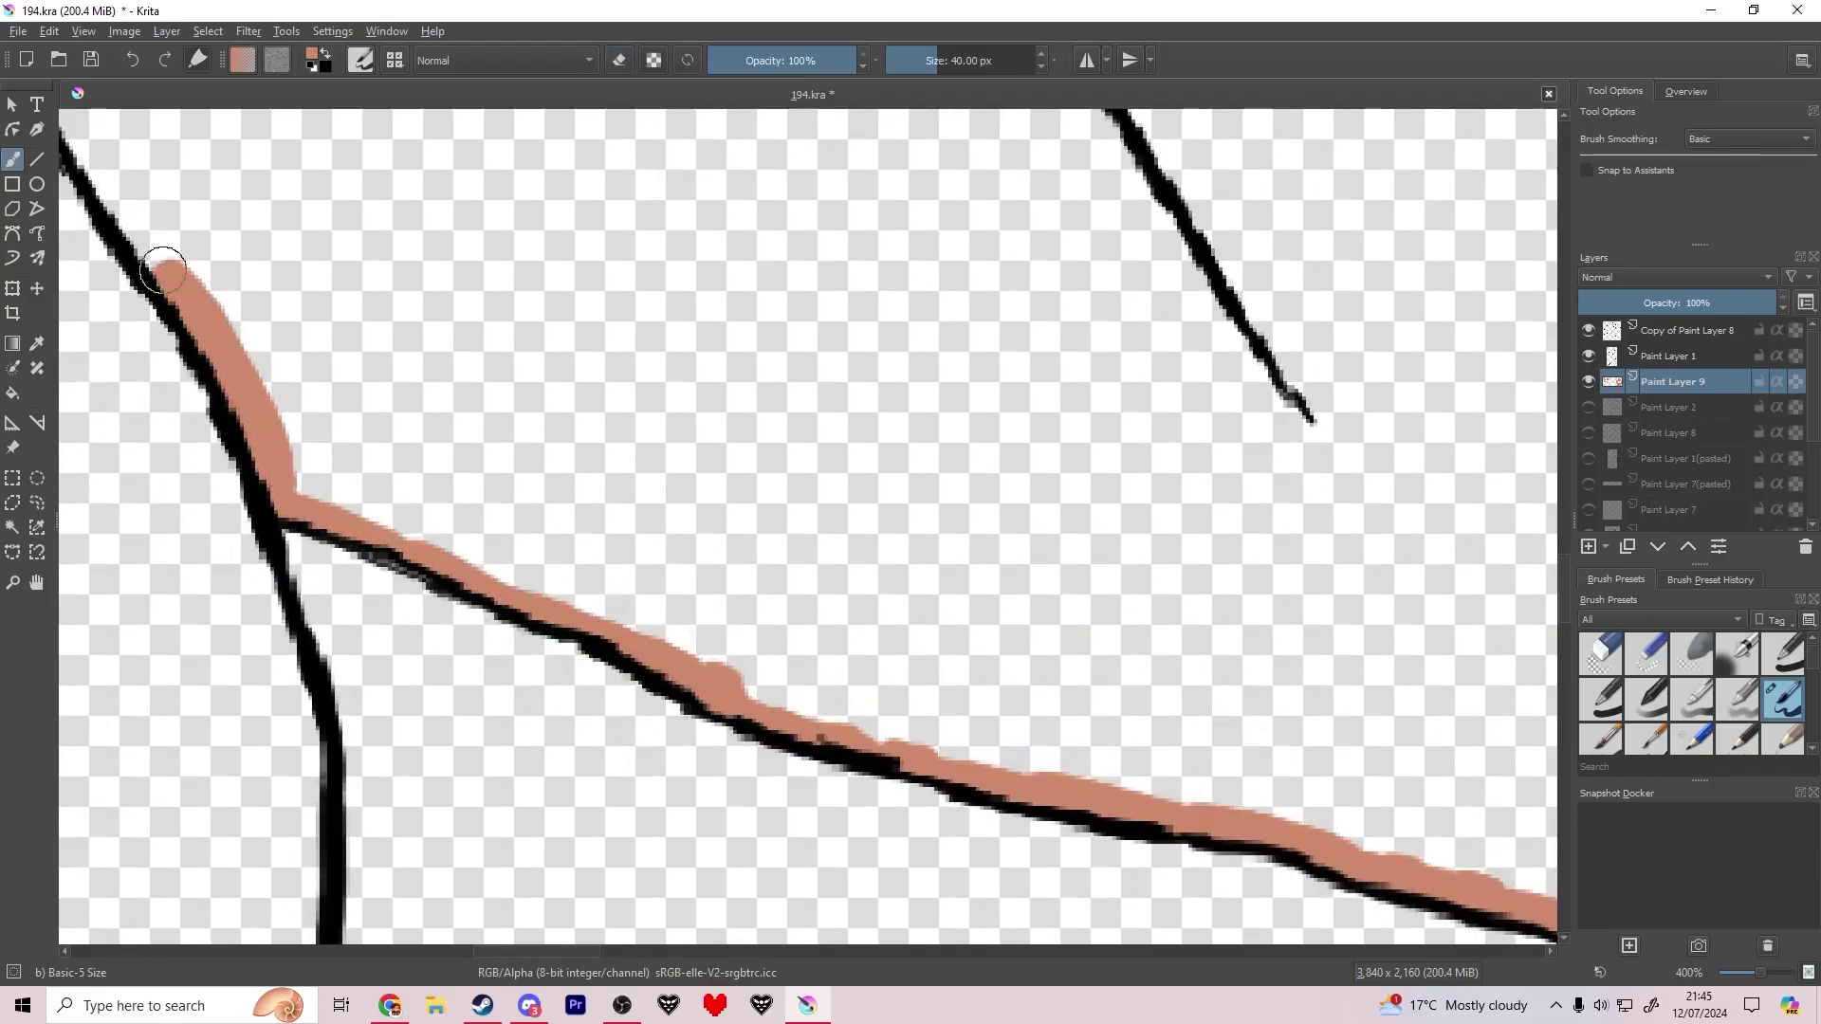
scroll(642, 720, "down", 5)
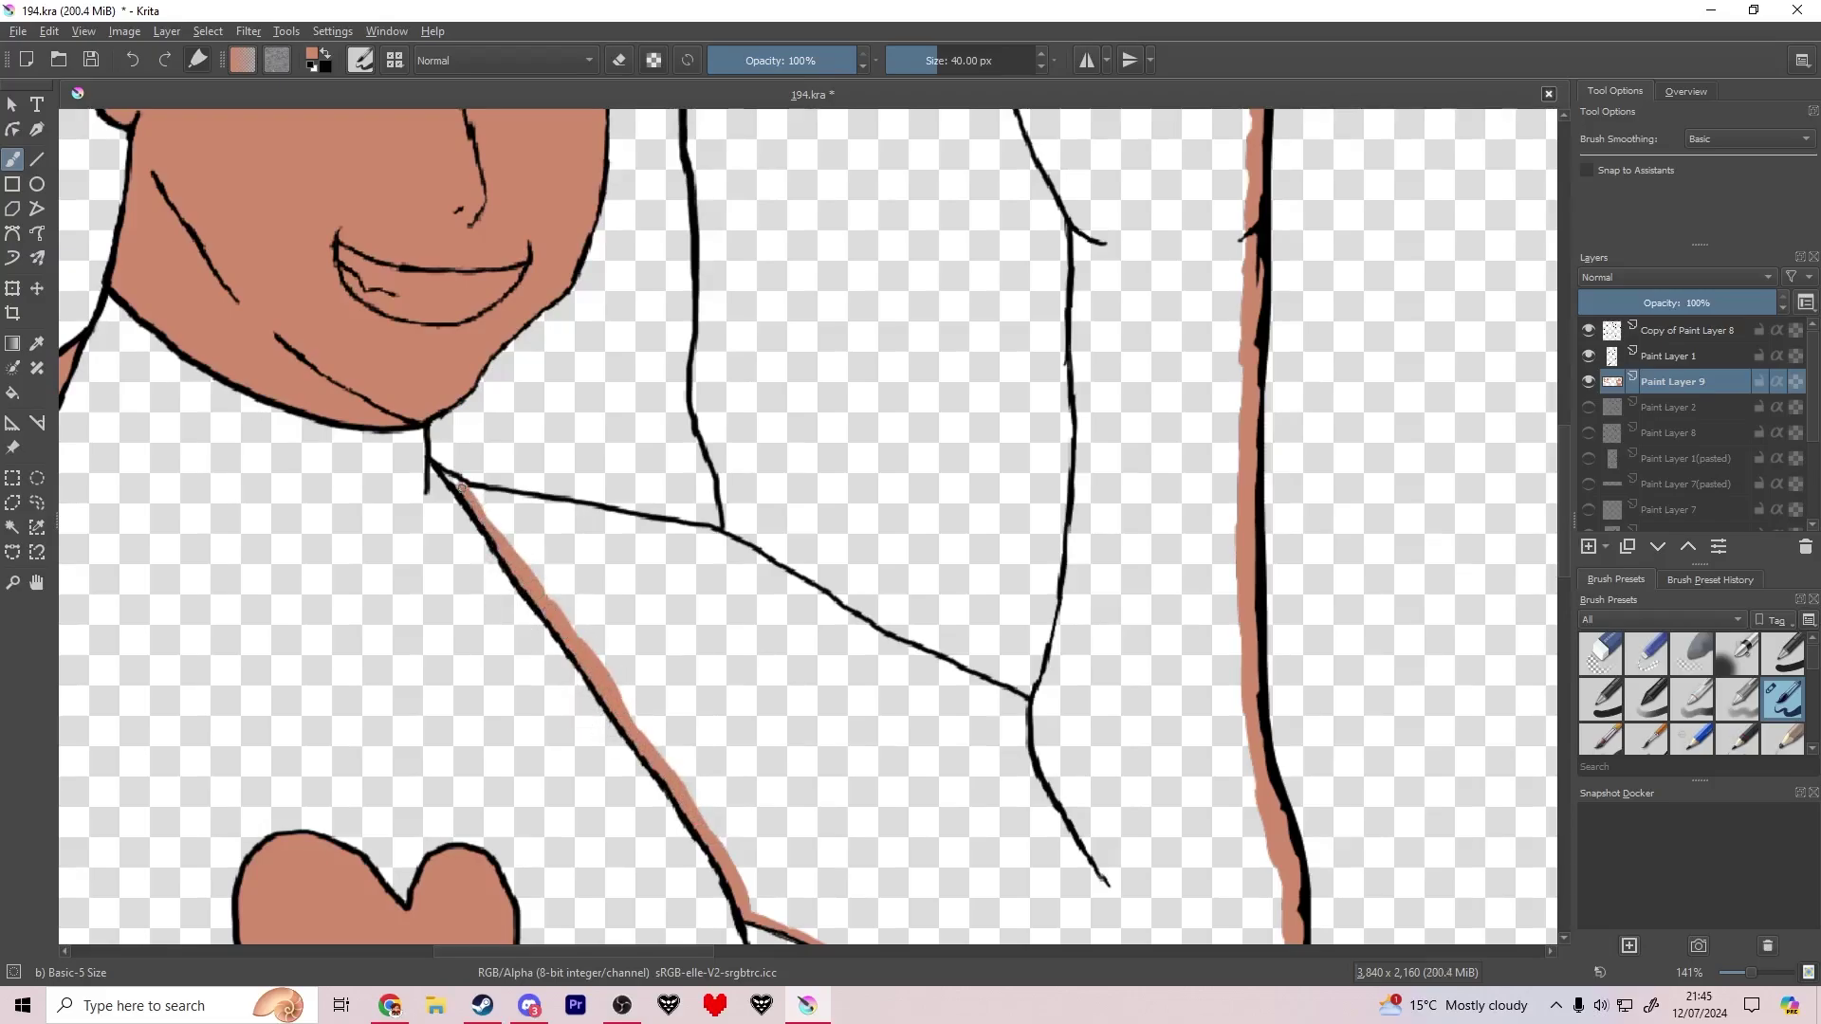
Step: Border the top's edge up to the neck and the shoulder line back towards the elbow in skin colour
scroll(456, 489, "up", 5)
mouse_move(468, 589)
left_mouse_down()
mouse_move(889, 704)
mouse_move(1224, 744)
left_mouse_up()
scroll(1224, 744, "down", 5)
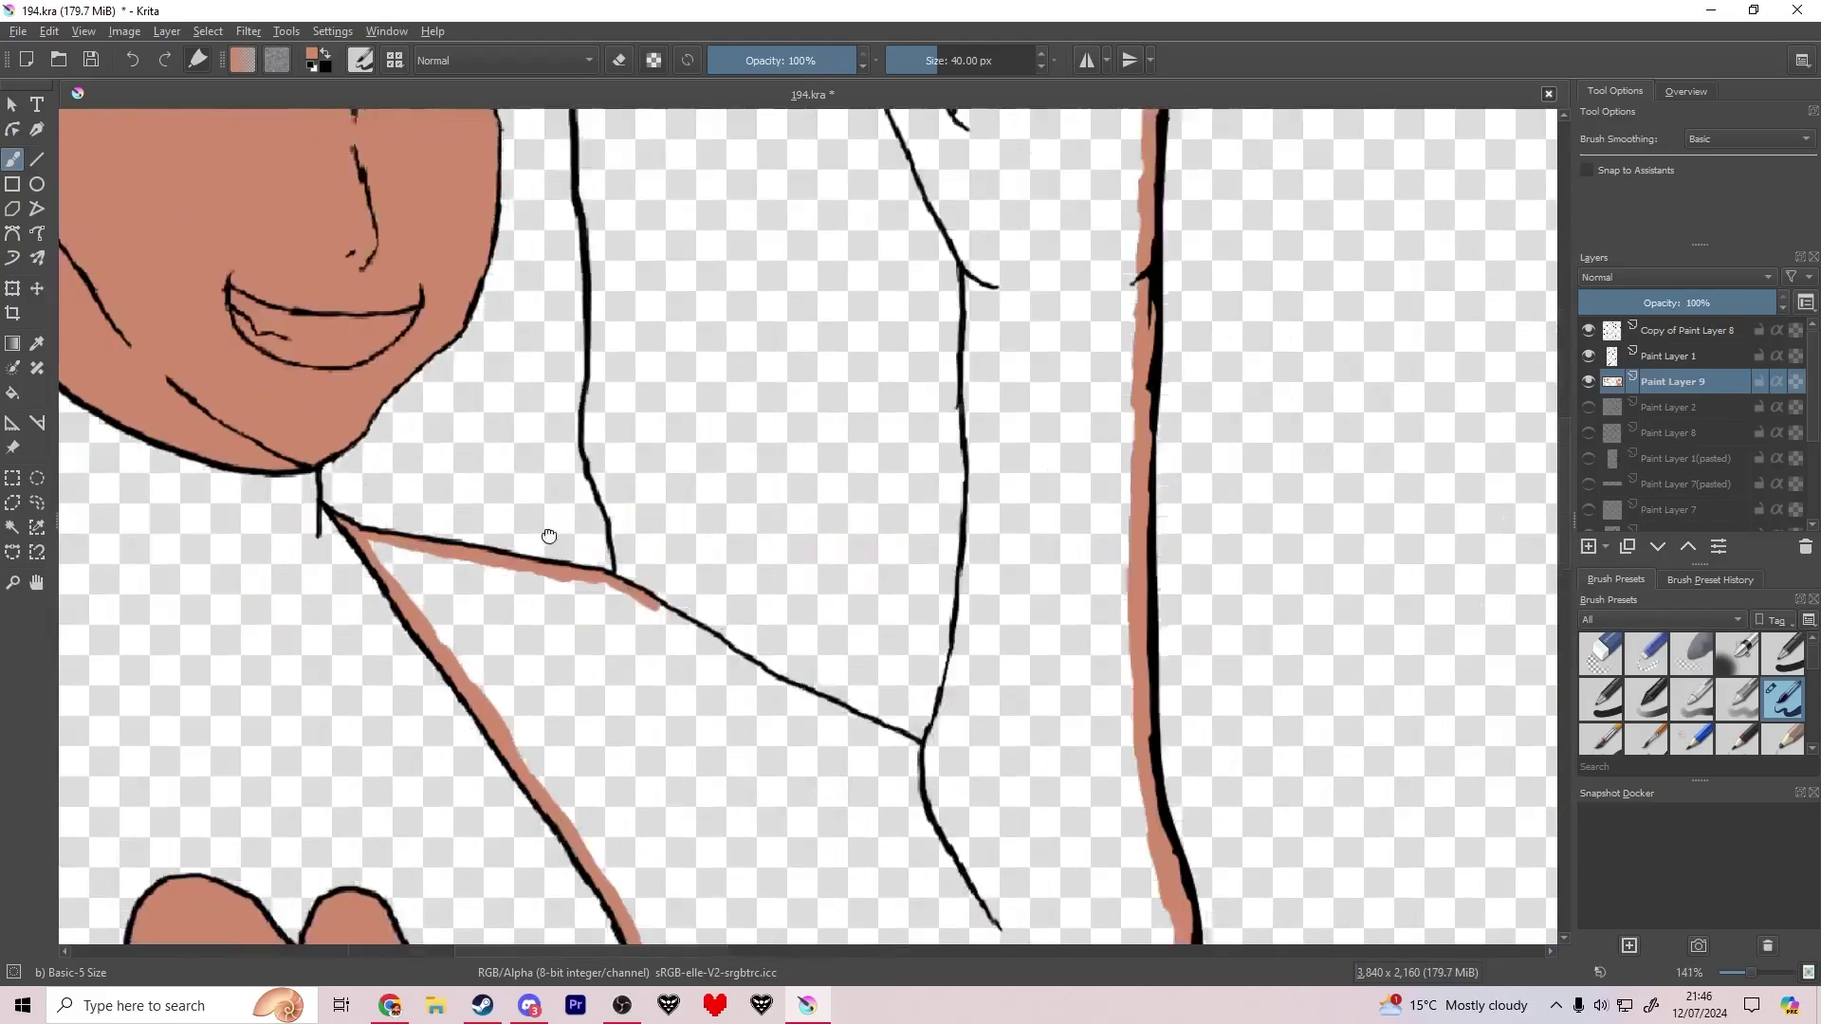
left_click_drag(356, 458, 380, 471)
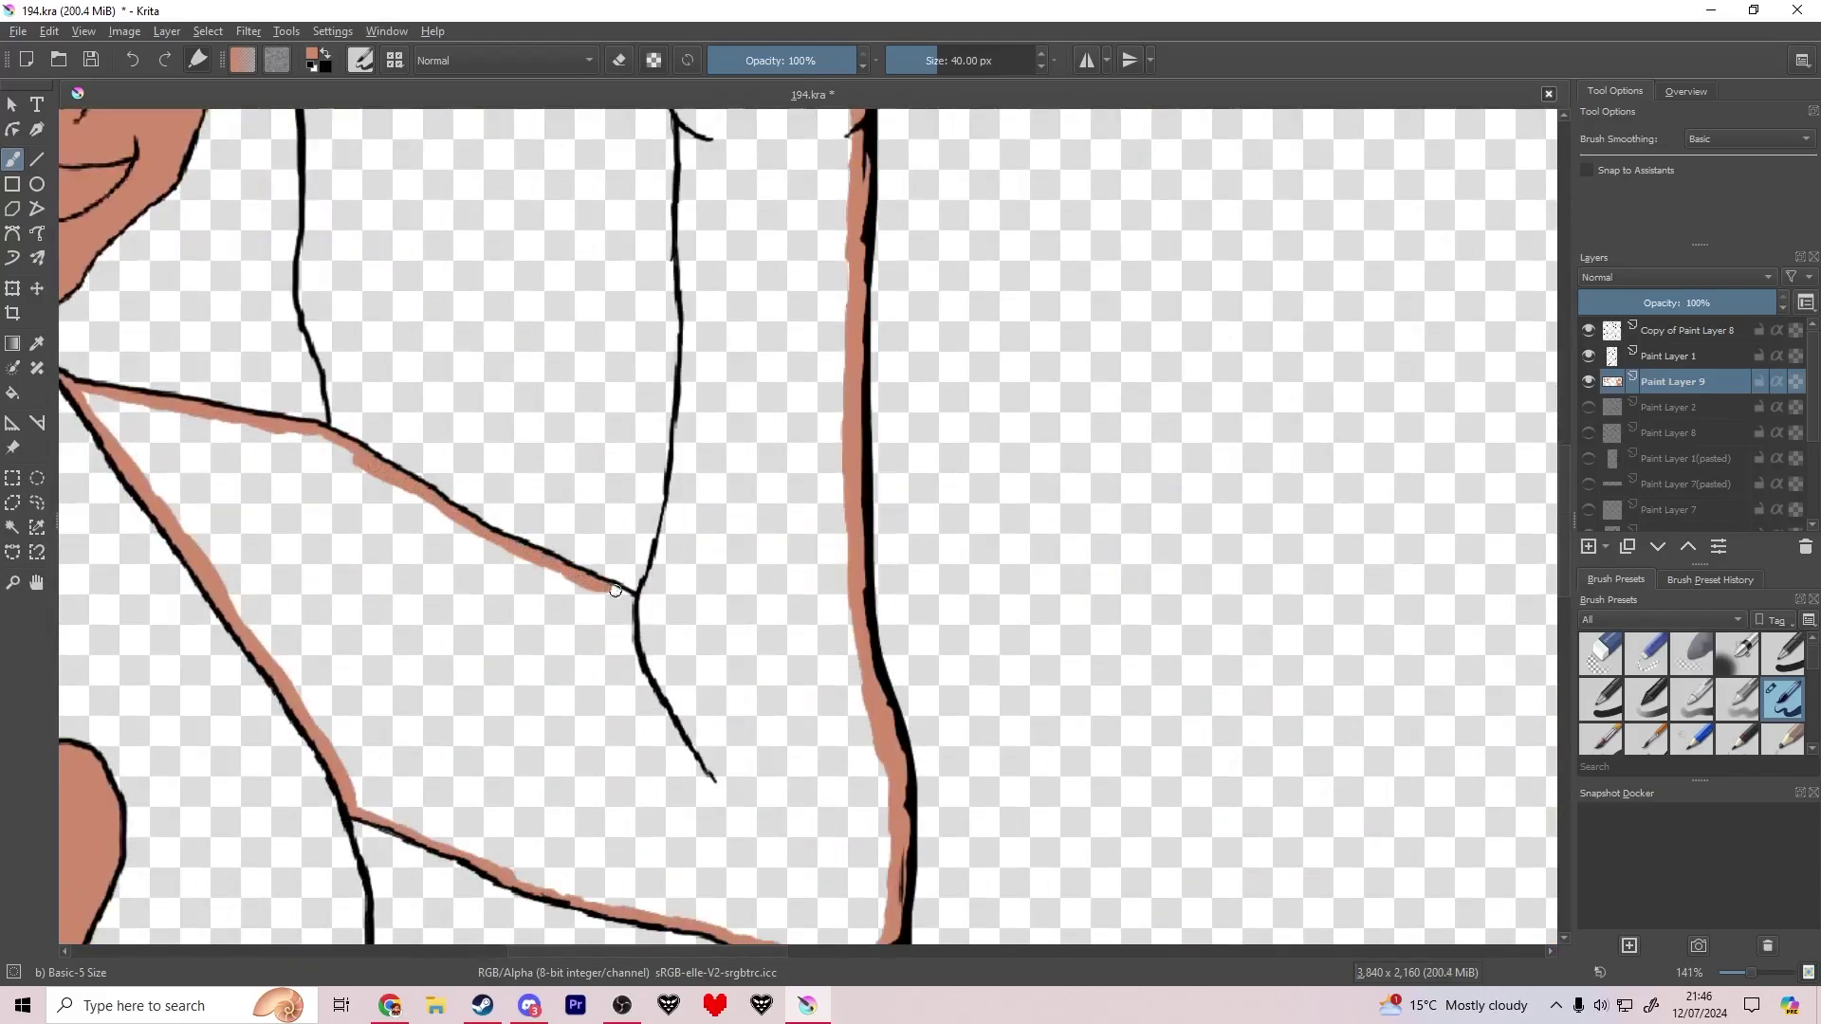
Step: Border the inner edge of the forearm and the outline of the thumb in skin colour
scroll(614, 589, "up", 5)
mouse_move(711, 756)
left_mouse_down()
mouse_move(785, 468)
mouse_move(820, 215)
left_mouse_up()
mouse_move(896, 229)
left_mouse_down()
mouse_move(797, 768)
mouse_move(807, 827)
mouse_move(741, 582)
mouse_move(723, 161)
left_mouse_up()
mouse_move(707, 152)
left_mouse_down()
mouse_move(716, 868)
mouse_move(739, 842)
mouse_move(702, 612)
mouse_move(618, 501)
left_mouse_up()
mouse_move(566, 339)
left_mouse_down()
mouse_move(494, 214)
mouse_move(460, 730)
left_mouse_up()
scroll(594, 500, "down", 1)
left_click_drag(473, 609, 480, 626)
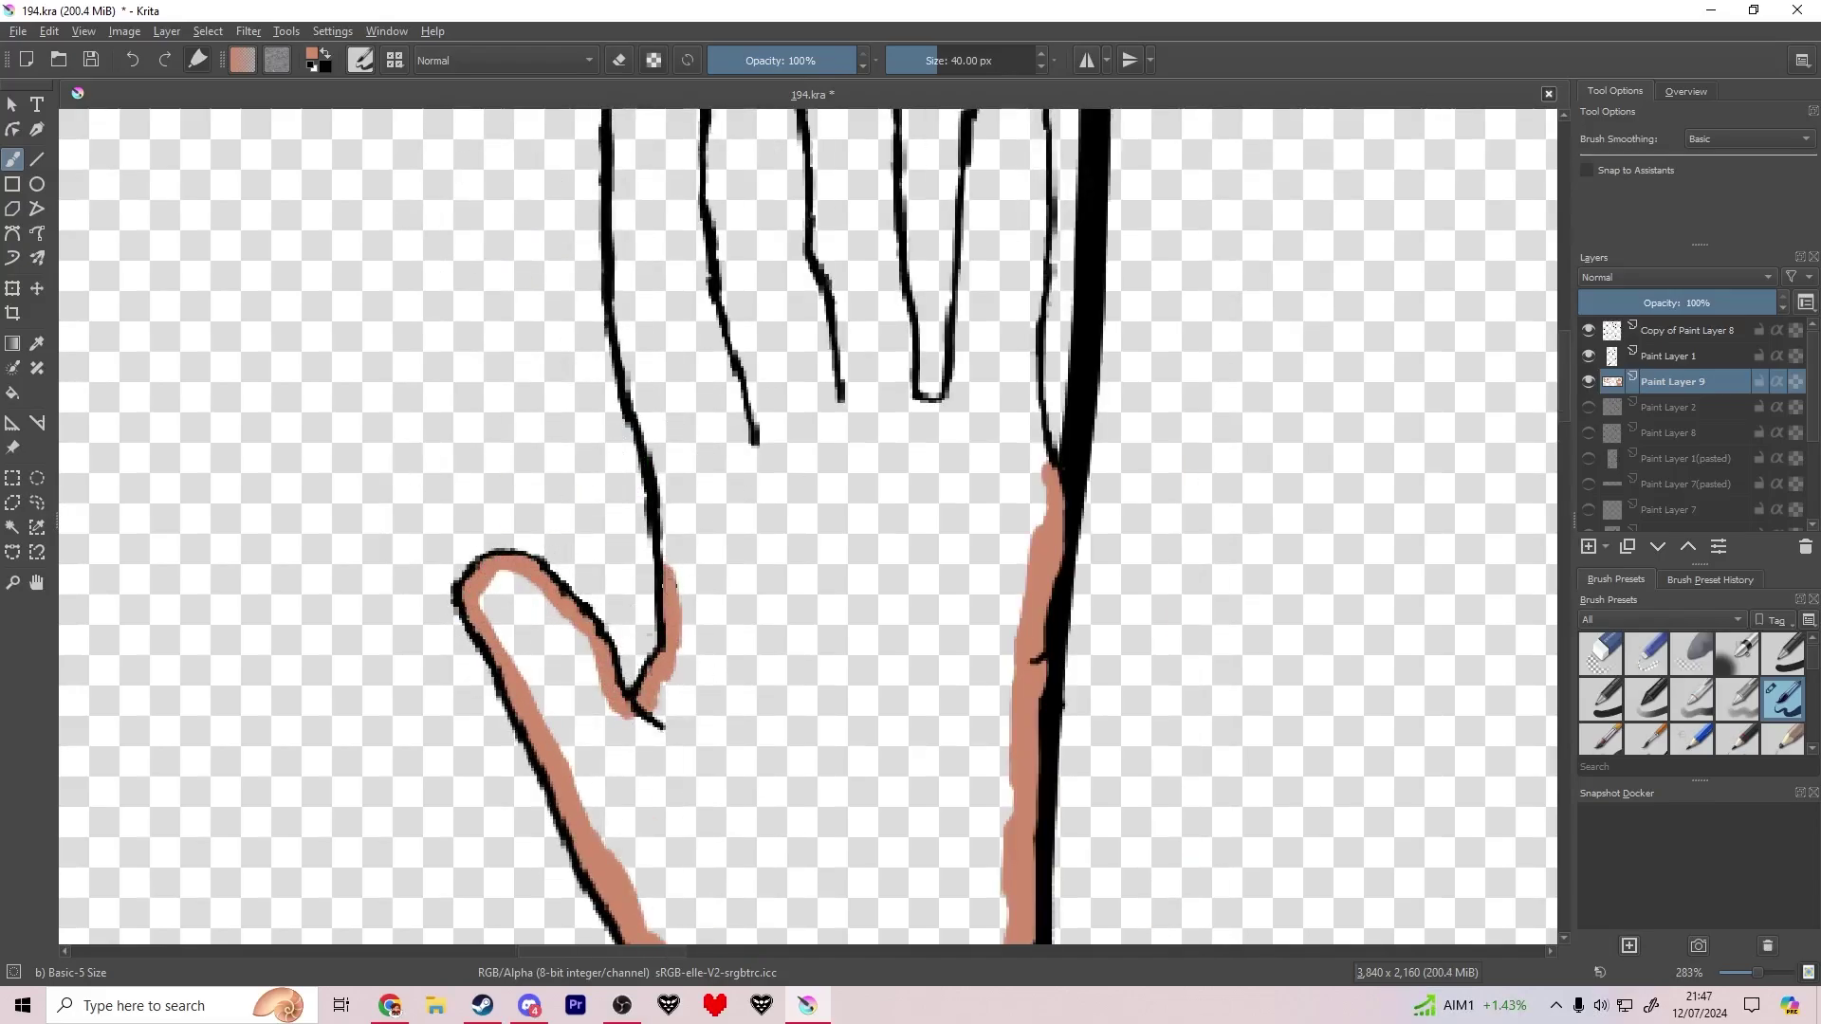
Step: Border the outer side of the index finger and the tips of the first three fingers in skin colour
left_click_drag(668, 488, 624, 201)
mouse_move(651, 270)
left_mouse_down()
mouse_move(671, 718)
mouse_move(643, 546)
left_mouse_up()
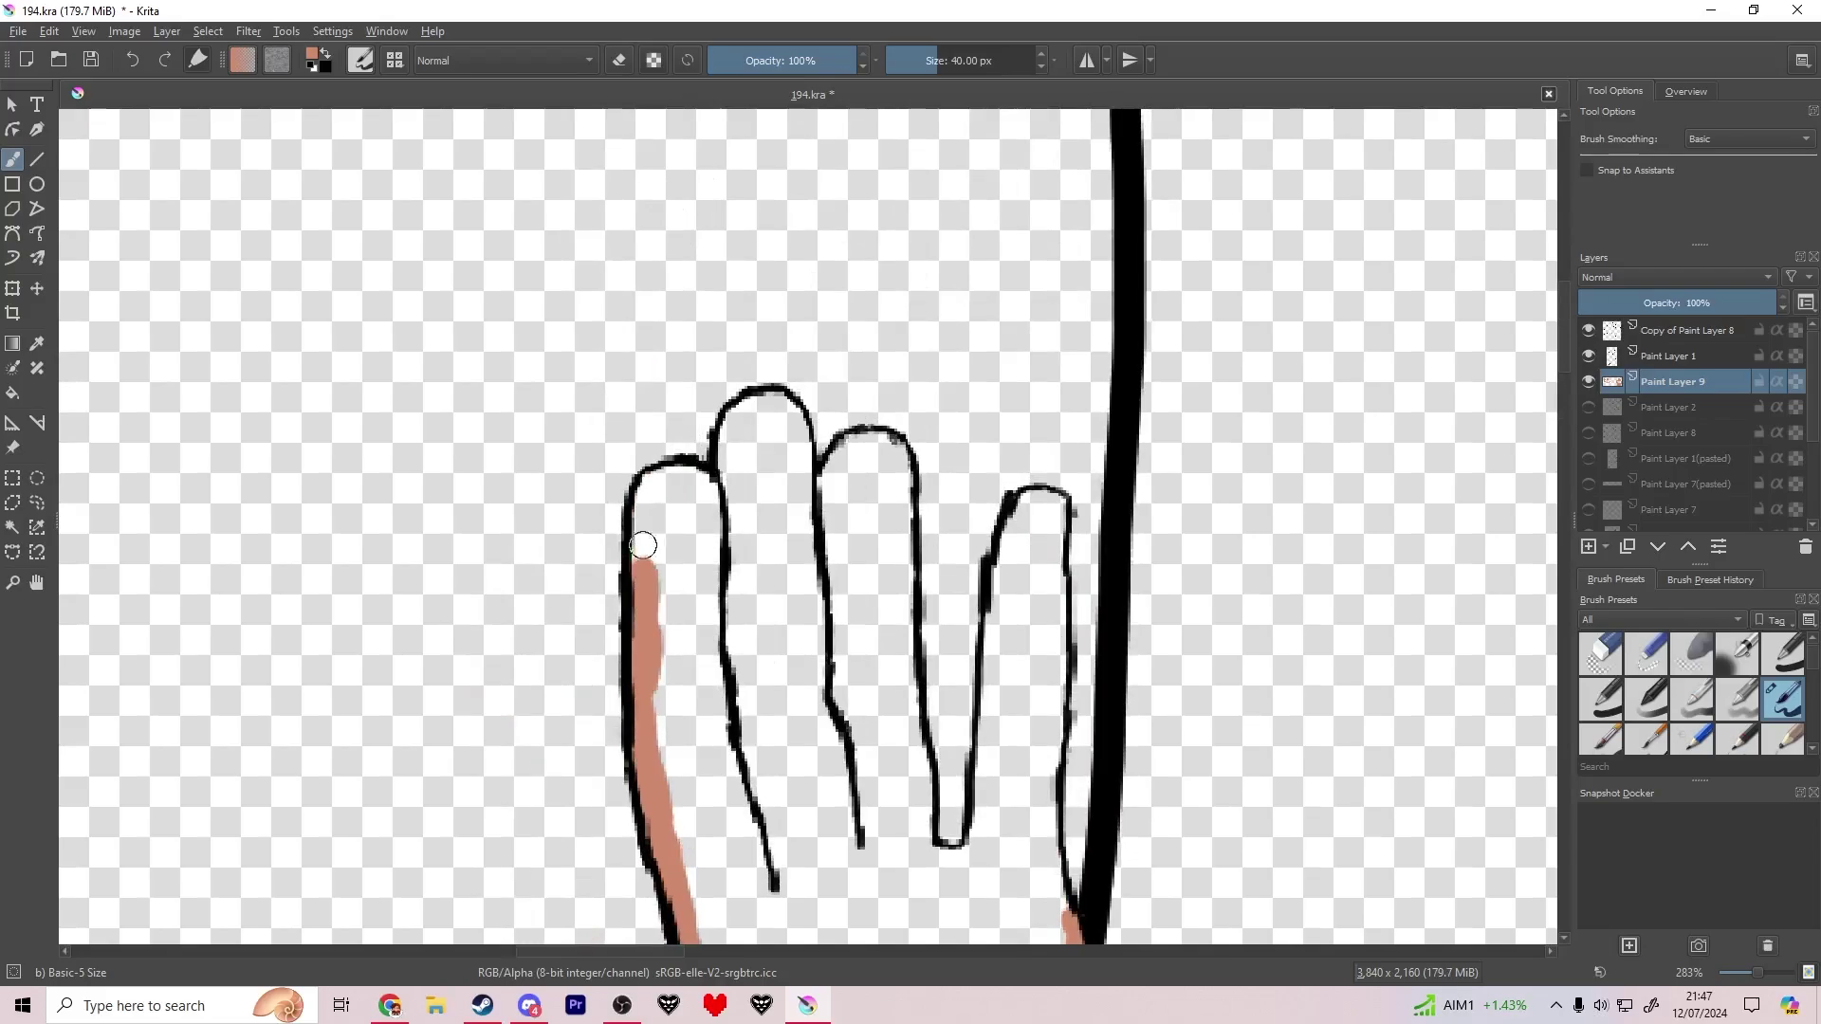
left_click_drag(691, 477, 731, 462)
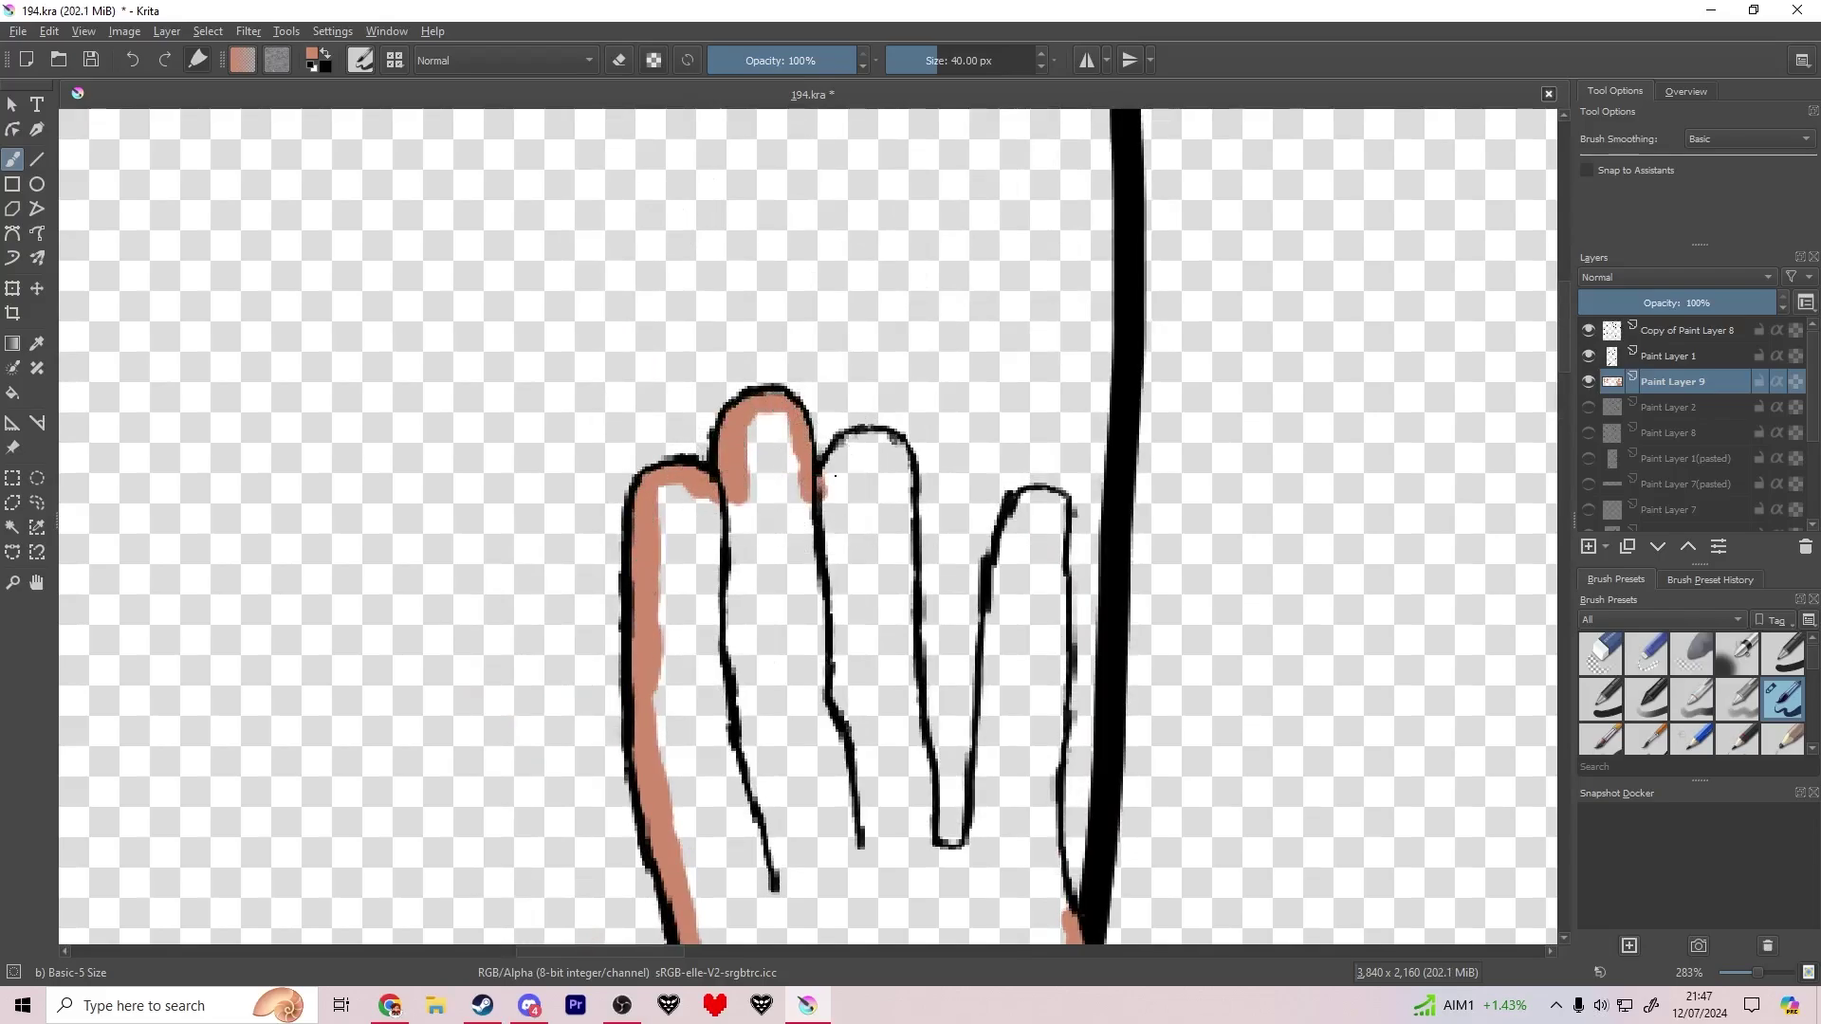
left_click_drag(901, 530, 904, 572)
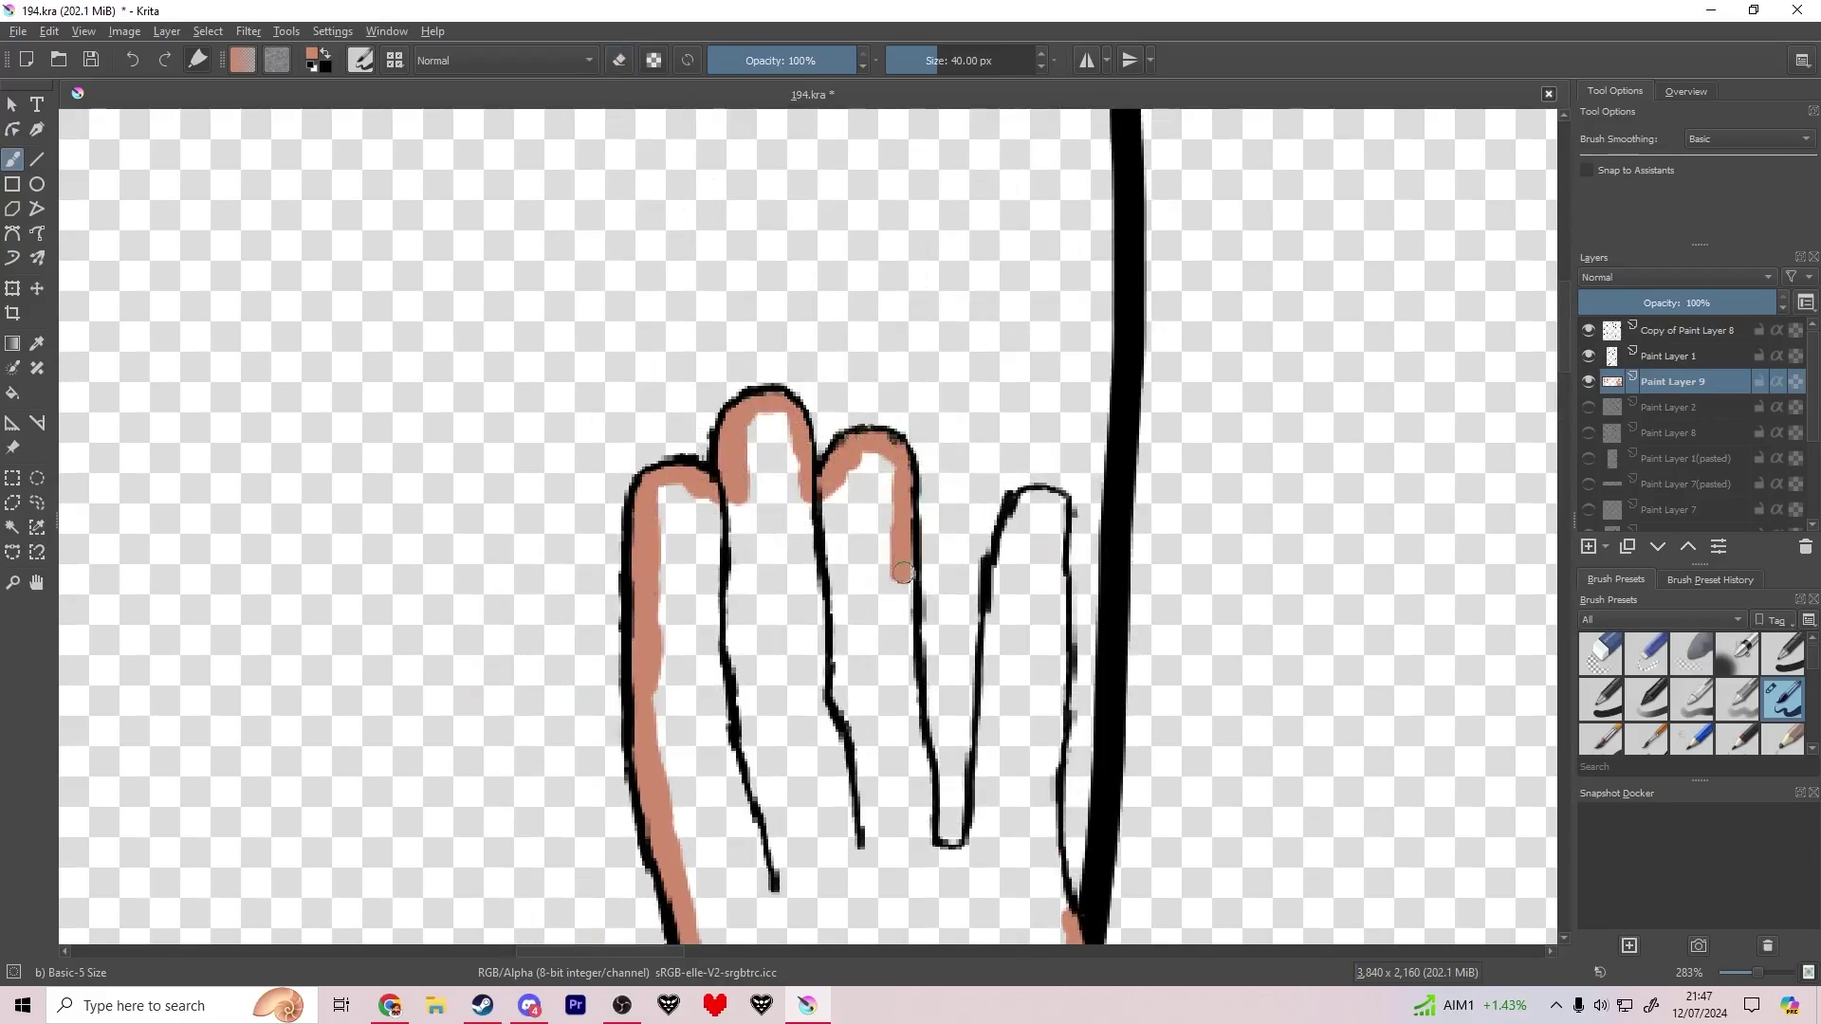
Step: Border the gap beside the little finger and the little finger's outline down to the wall line in skin colour, cleaning up overspill
scroll(910, 808, "up", 2)
mouse_move(909, 810)
left_mouse_down()
mouse_move(772, 618)
mouse_move(896, 679)
mouse_move(949, 190)
left_mouse_up()
key("e")
key("e")
mouse_move(957, 237)
left_mouse_down()
mouse_move(893, 634)
mouse_move(906, 462)
left_mouse_up()
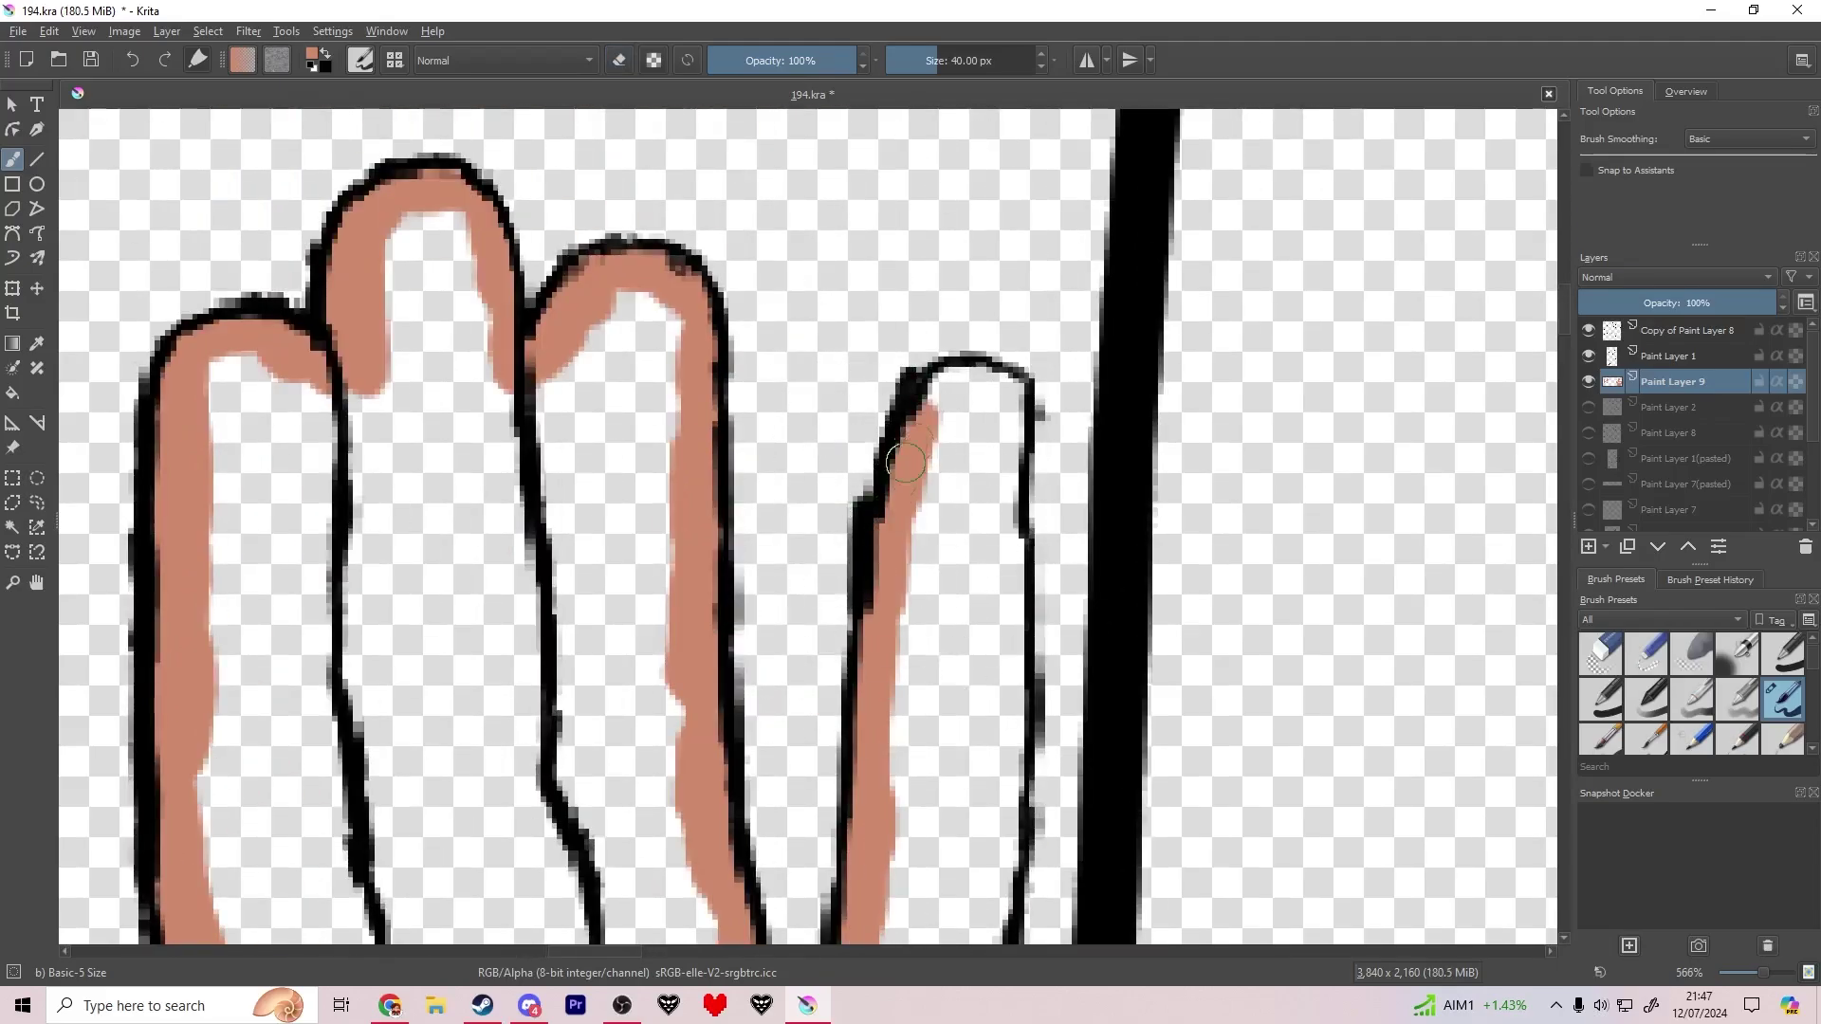
mouse_move(963, 381)
left_mouse_down()
mouse_move(1006, 513)
mouse_move(1003, 707)
mouse_move(967, 205)
mouse_move(910, 596)
mouse_move(944, 757)
left_mouse_up()
key("e")
key("e")
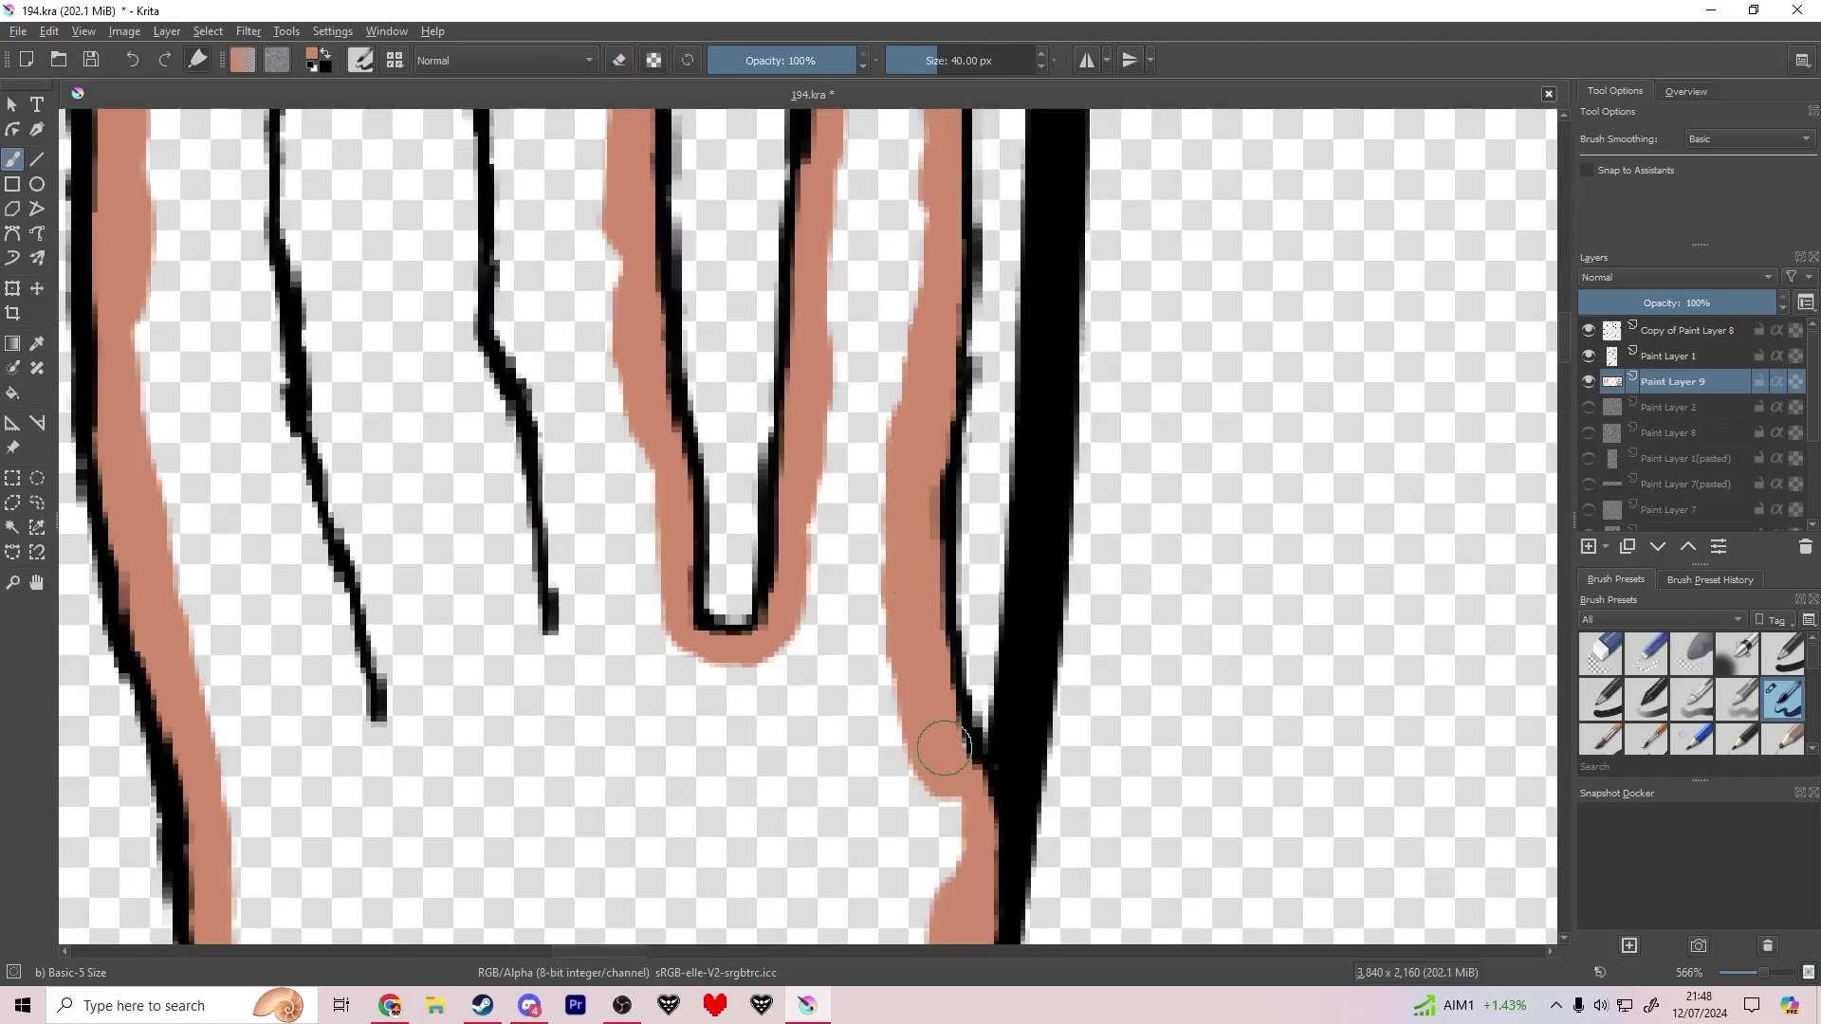
Step: Fill the bordered raised hand and arm with the skin colour
scroll(1002, 503, "down", 6)
key("f")
left_click(940, 556)
scroll(939, 555, "down", 3)
key("b")
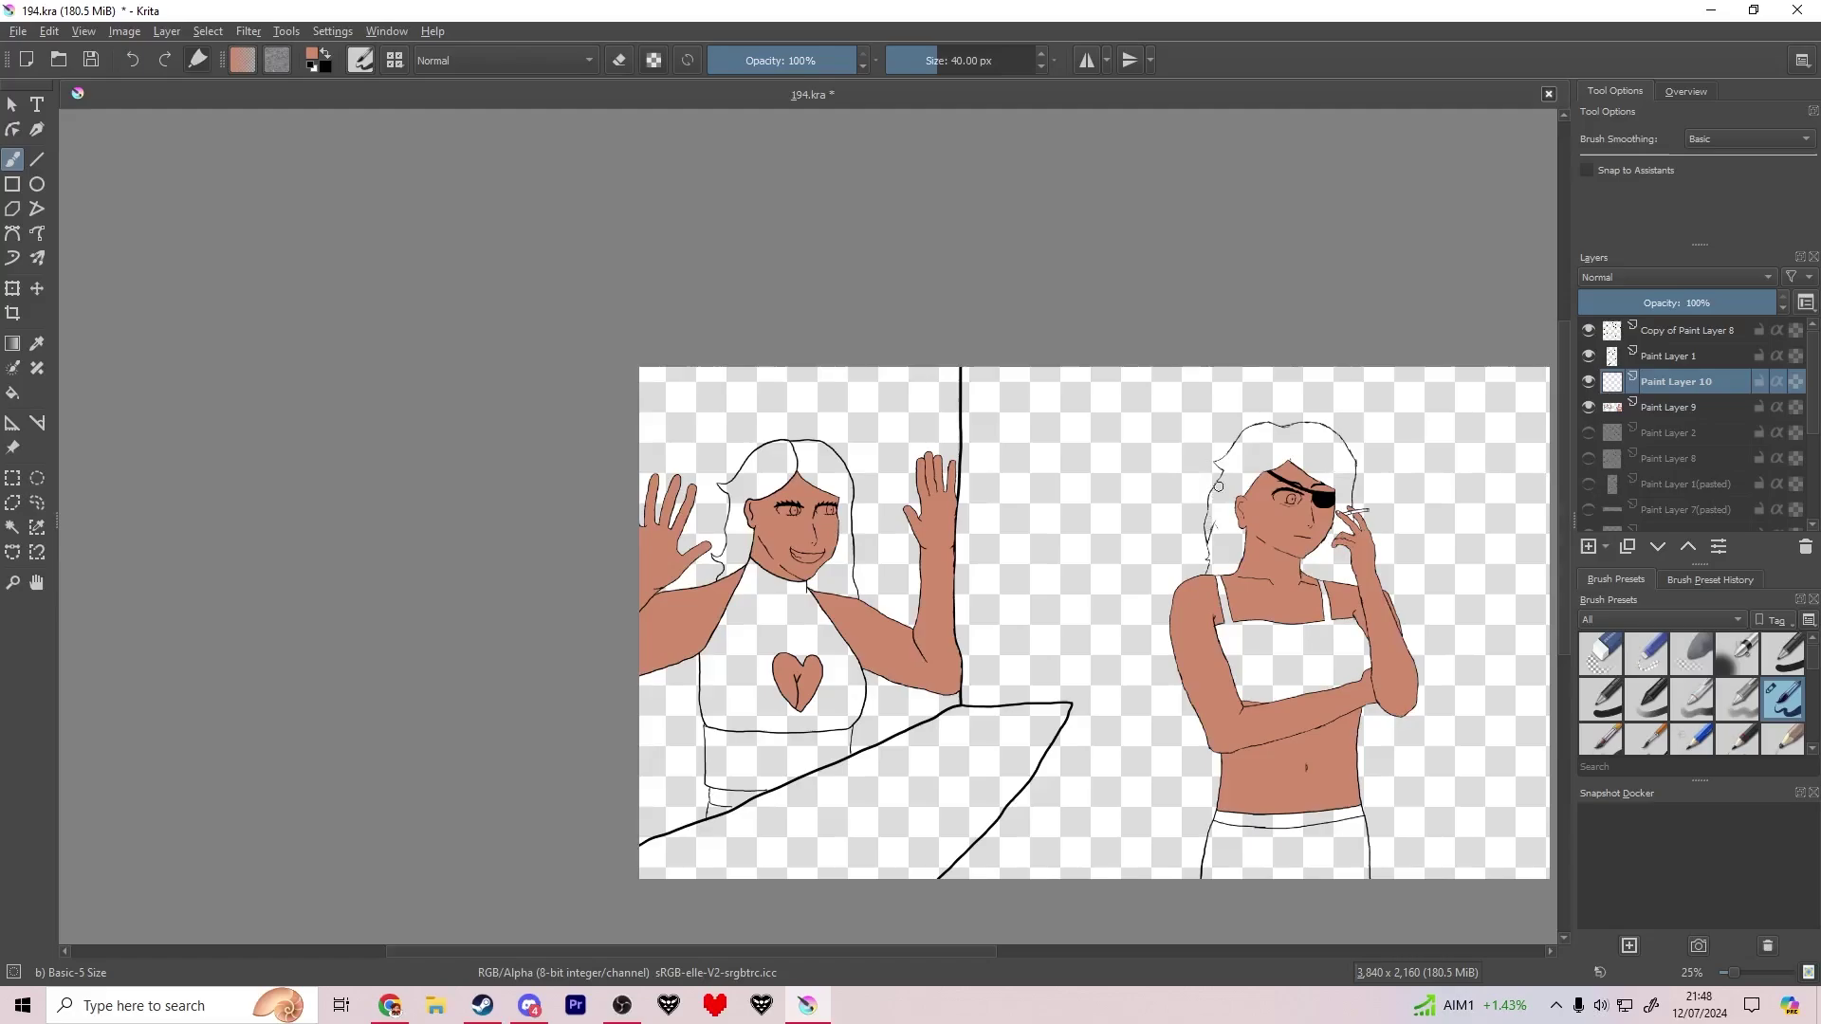
Step: Add a new paint layer beneath the skin layer and choose dark red as the brush colour for the hair
key("Insert")
left_click(312, 54)
left_click_drag(840, 408, 832, 385)
left_click(1032, 717)
left_click_drag(1267, 446, 1303, 463)
left_click_drag(1305, 467, 1068, 498)
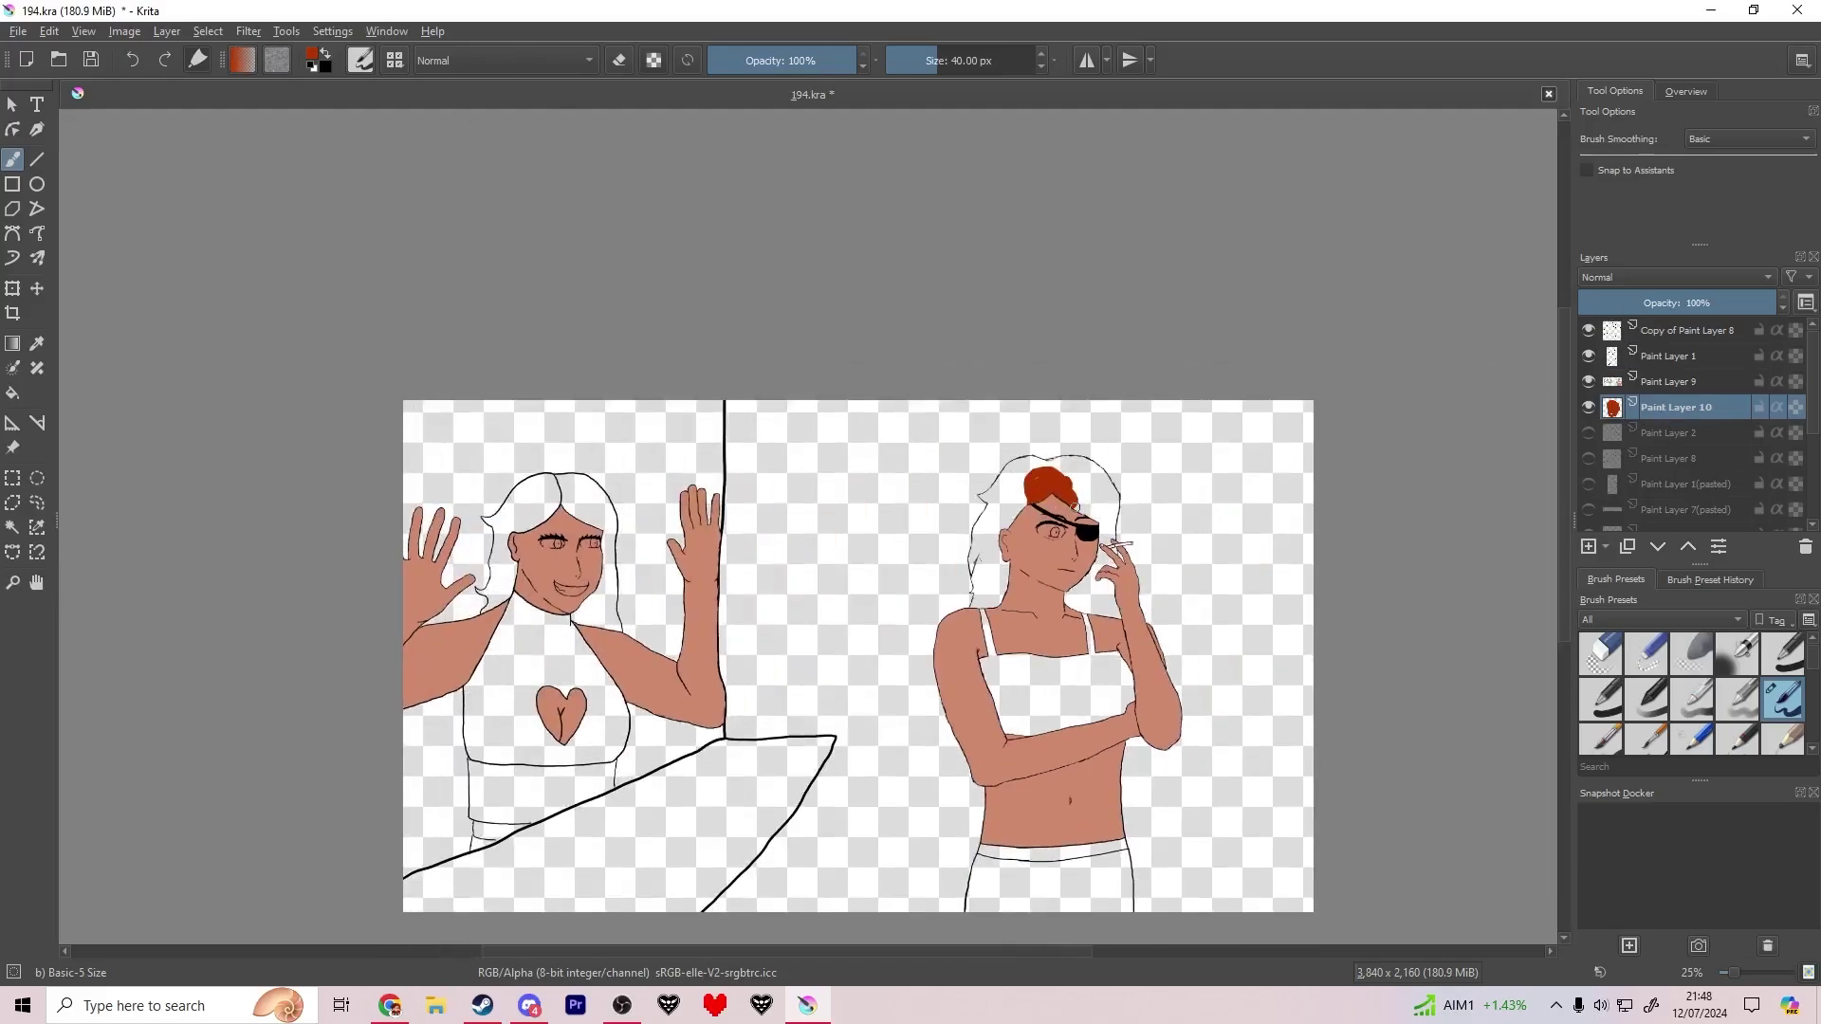
key("ctrl+z")
Step: Border the eyepatch character's hair in dark red along the shoulder and neck and around the small lower lock
scroll(1070, 504, "up", 4)
scroll(692, 769, "up", 1)
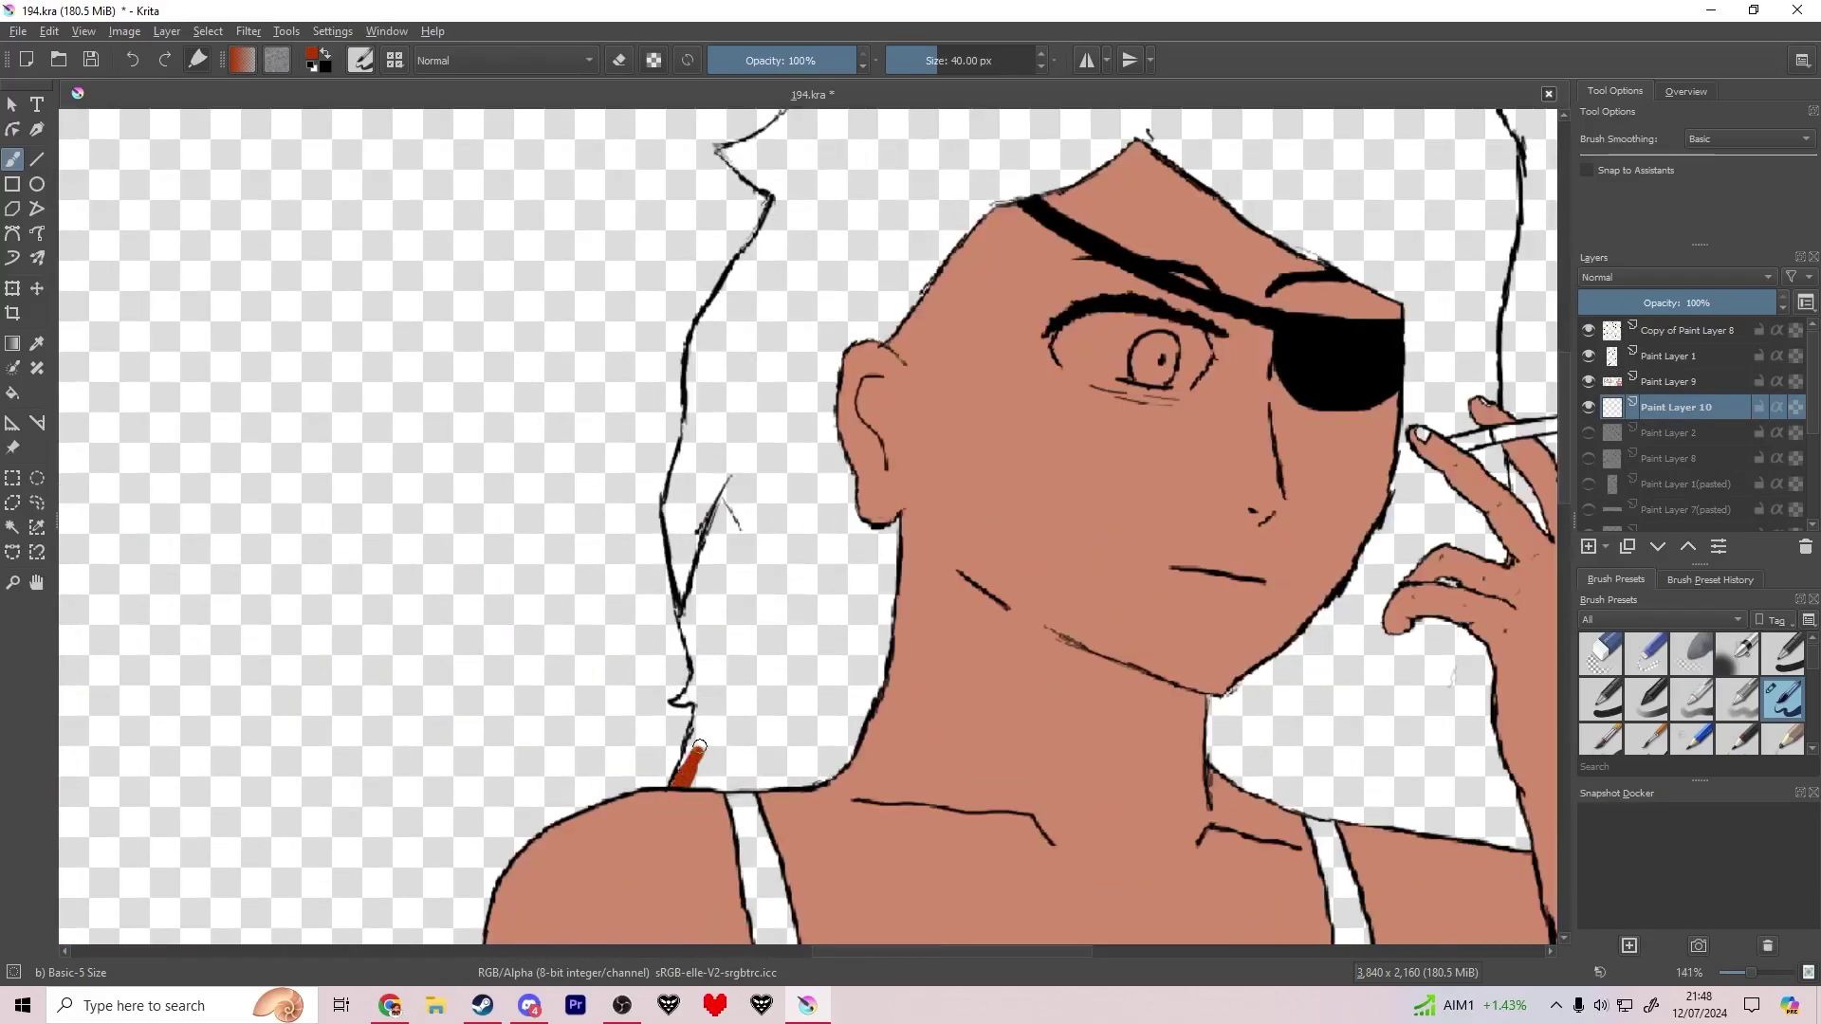
scroll(676, 789, "up", 3)
mouse_move(691, 772)
left_mouse_down()
mouse_move(895, 770)
mouse_move(1165, 590)
left_mouse_up()
left_click_drag(681, 662, 705, 569)
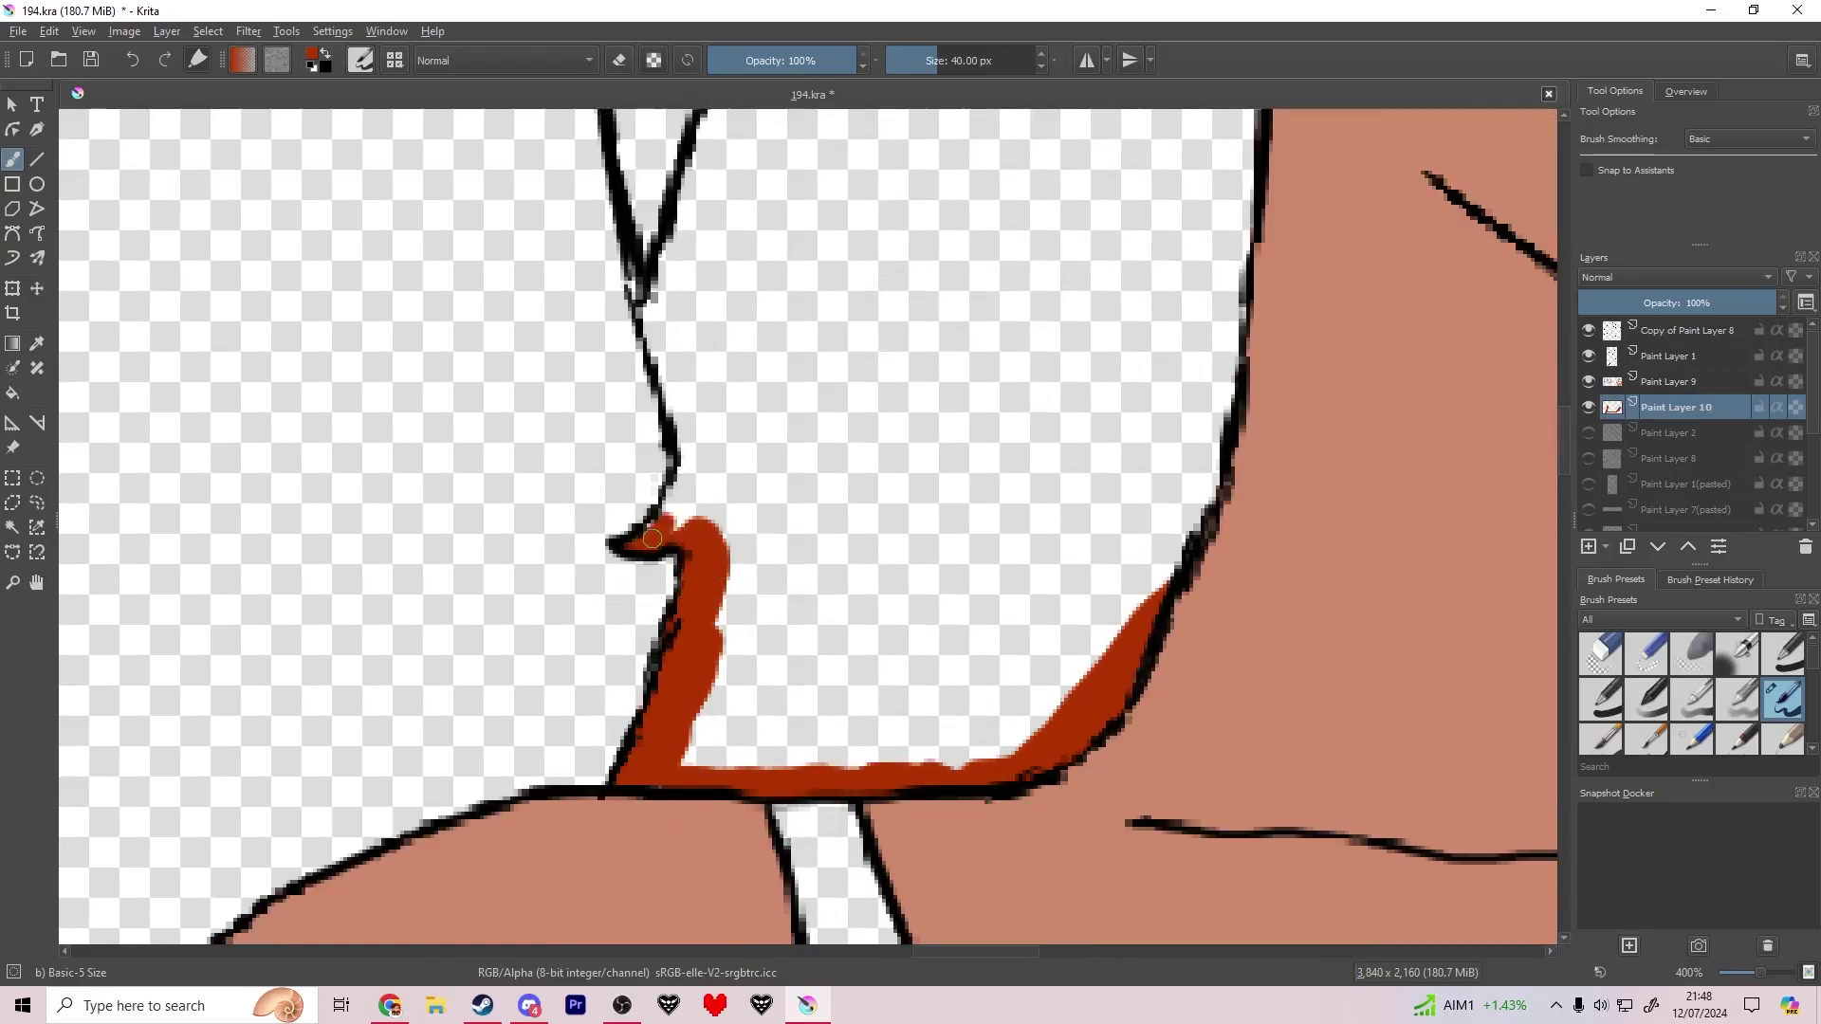
Step: Continue the dark red border up the outer side of the hair to the pointed tip beside the head
mouse_move(705, 461)
left_mouse_down()
mouse_move(668, 332)
mouse_move(630, 305)
mouse_move(659, 228)
mouse_move(636, 145)
left_mouse_up()
mouse_move(650, 128)
left_mouse_down()
mouse_move(623, 669)
mouse_move(584, 535)
mouse_move(634, 353)
left_mouse_up()
left_click_drag(639, 346, 652, 142)
mouse_move(654, 142)
left_mouse_down()
mouse_move(592, 448)
mouse_move(586, 758)
left_mouse_up()
mouse_move(592, 748)
left_mouse_down()
mouse_move(629, 611)
mouse_move(825, 298)
mouse_move(689, 572)
mouse_move(608, 506)
left_mouse_up()
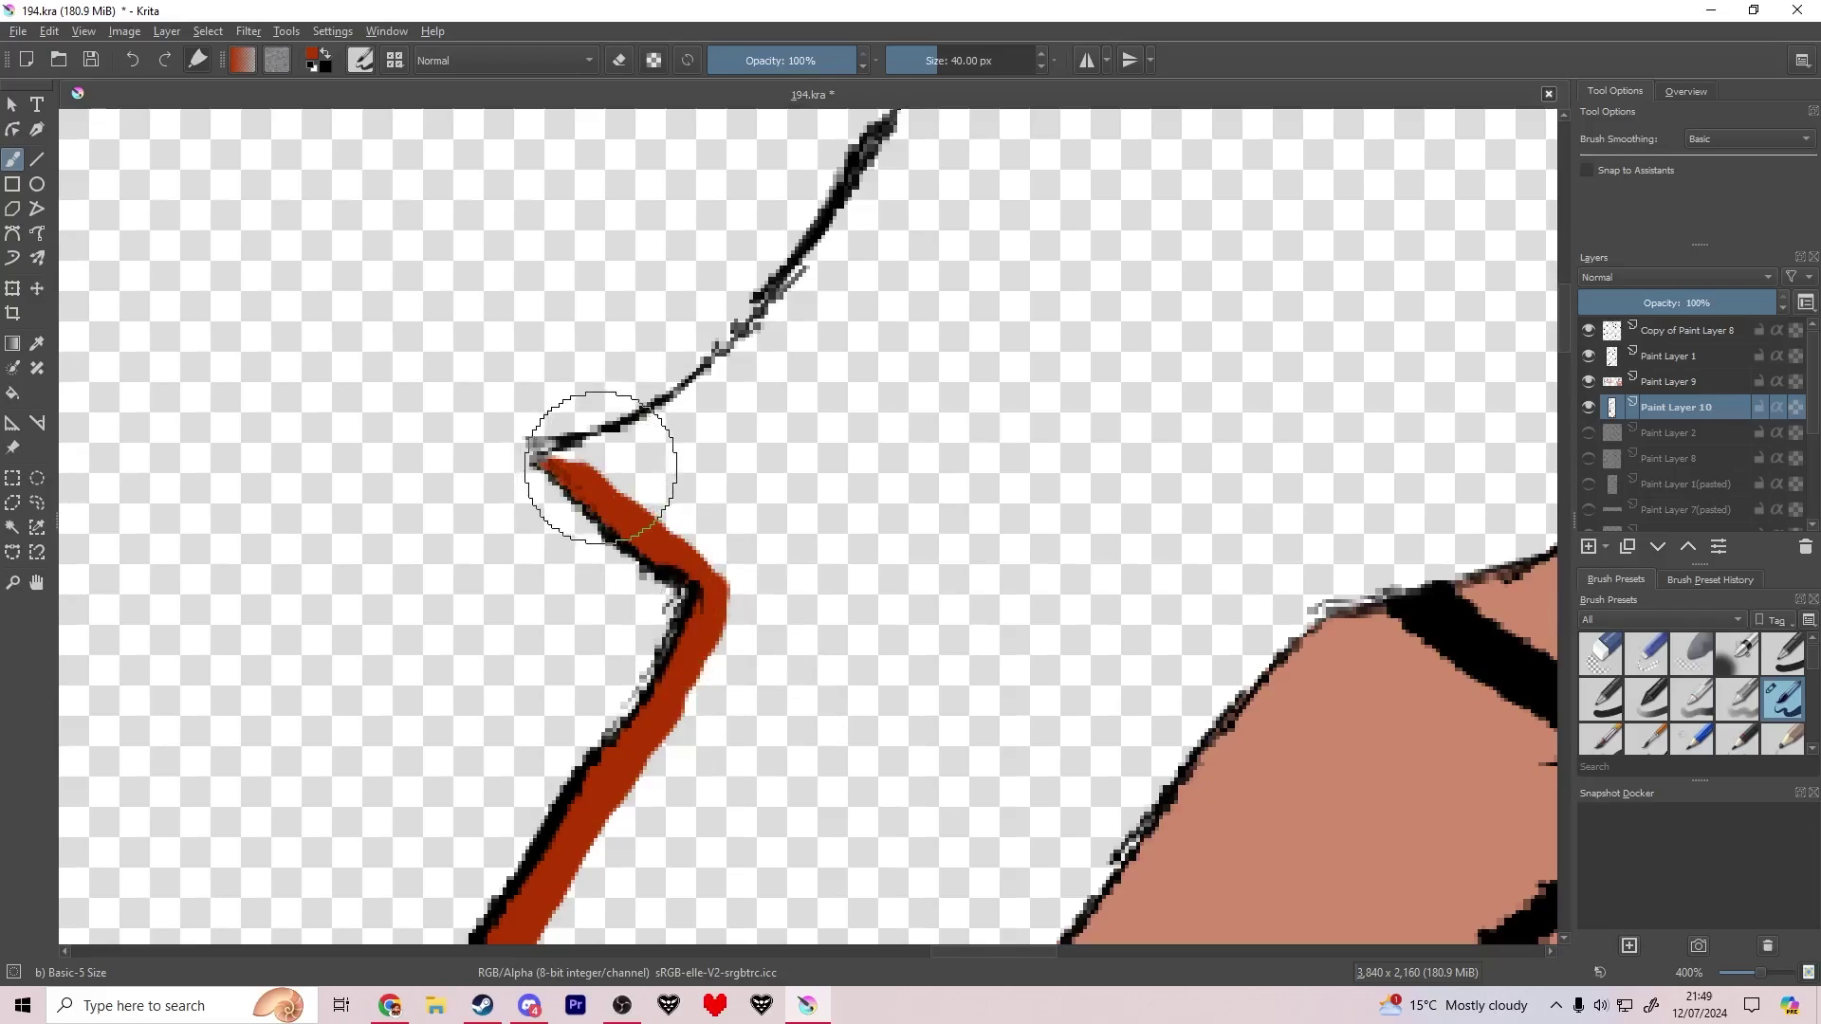
Step: Continue the dark red border from the pointed tip over the crown past the dip at the parting, erasing overspill
key("e")
mouse_move(679, 402)
left_mouse_down()
mouse_move(793, 297)
mouse_move(892, 146)
left_mouse_up()
left_click_drag(905, 391, 468, 890)
left_click_drag(455, 646, 569, 479)
left_click_drag(635, 430, 760, 377)
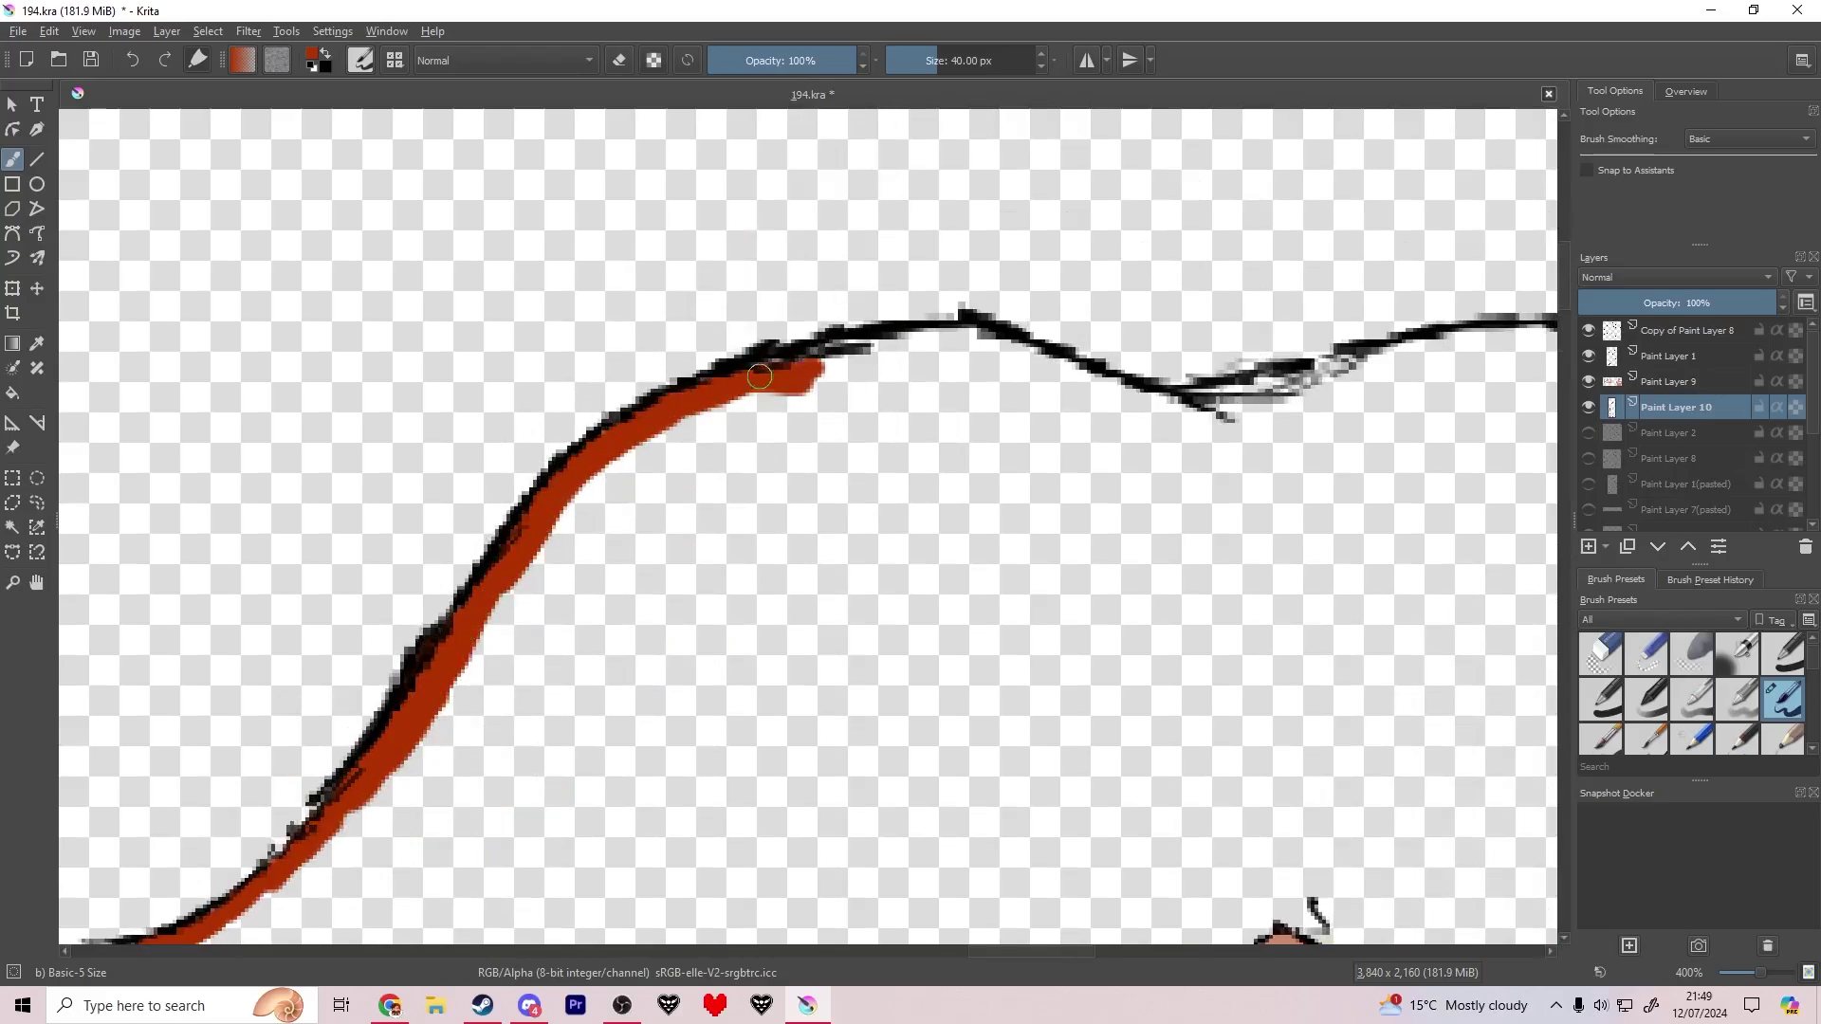
mouse_move(923, 341)
left_mouse_down()
mouse_move(1220, 409)
mouse_move(1505, 346)
mouse_move(212, 413)
left_mouse_up()
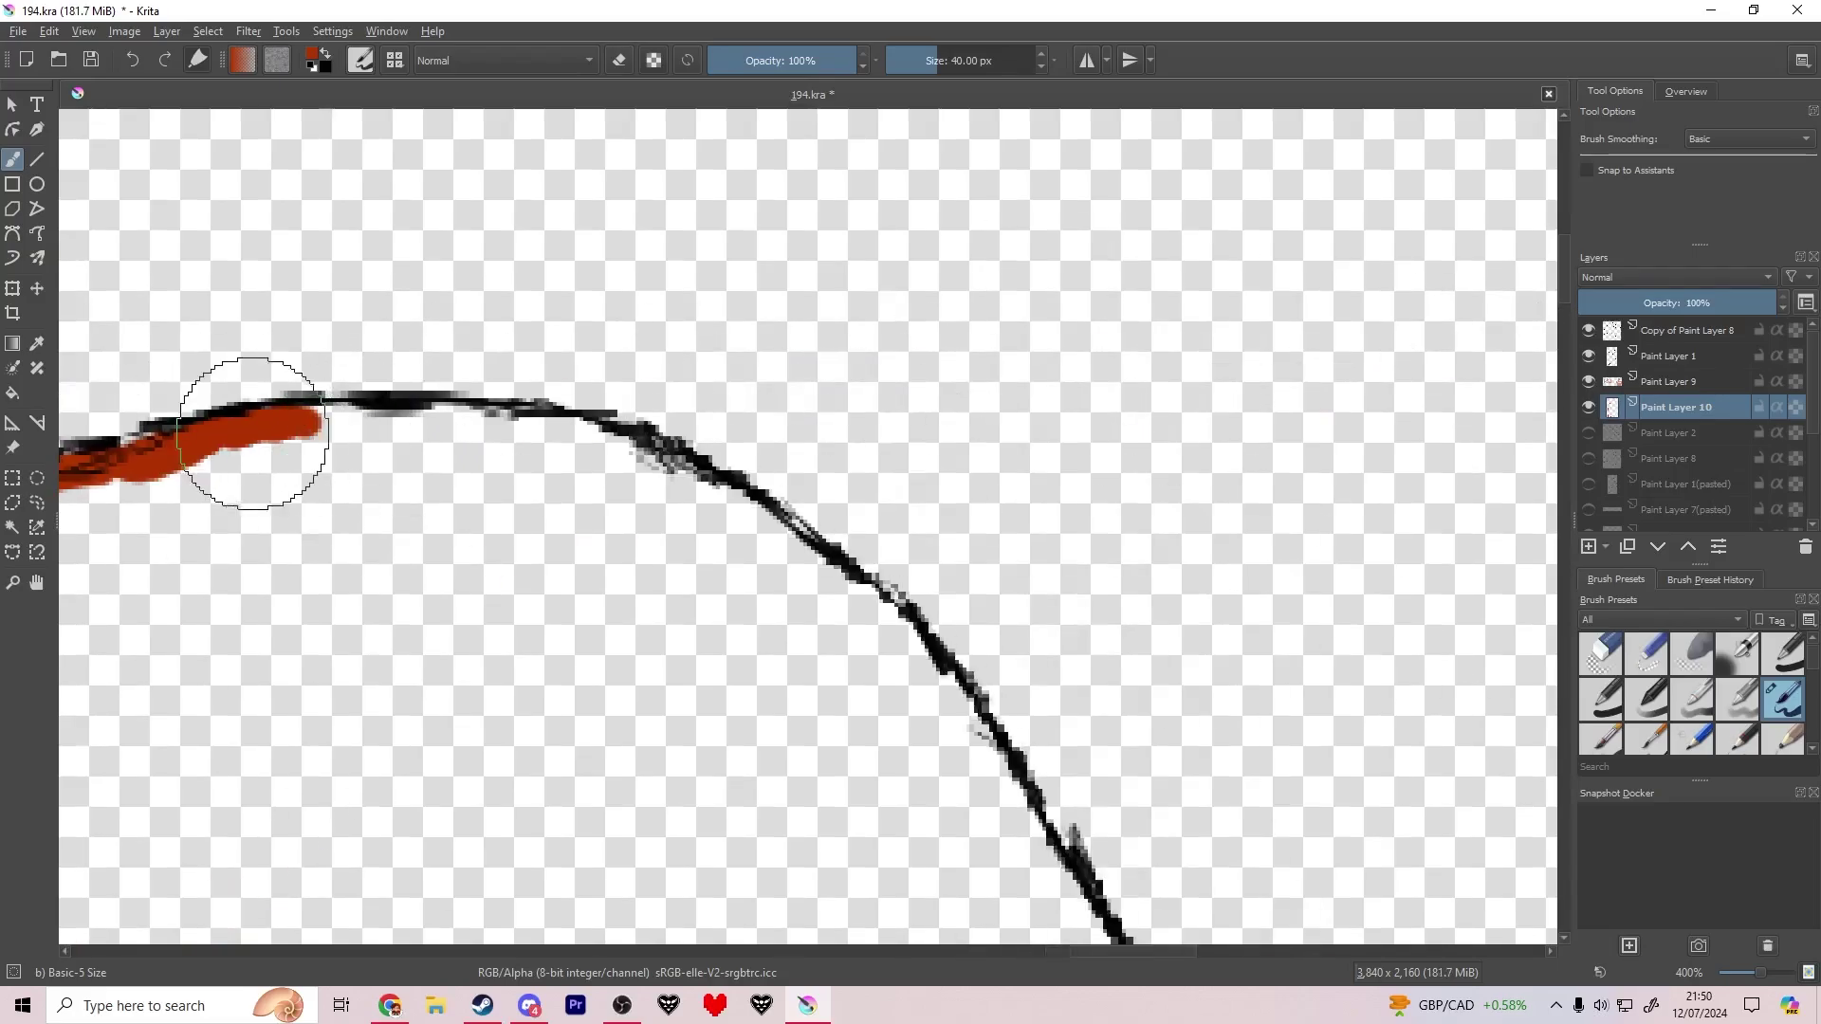
Step: Border the hair in dark red from the crown down the curve on the eyepatch side and clean up the edge
mouse_move(338, 438)
left_mouse_down()
mouse_move(323, 423)
mouse_move(493, 408)
mouse_move(631, 441)
mouse_move(759, 501)
mouse_move(1003, 744)
left_mouse_up()
key("e")
mouse_move(978, 741)
left_mouse_down()
mouse_move(1081, 874)
mouse_move(910, 338)
left_mouse_up()
scroll(1079, 882, "down", 3)
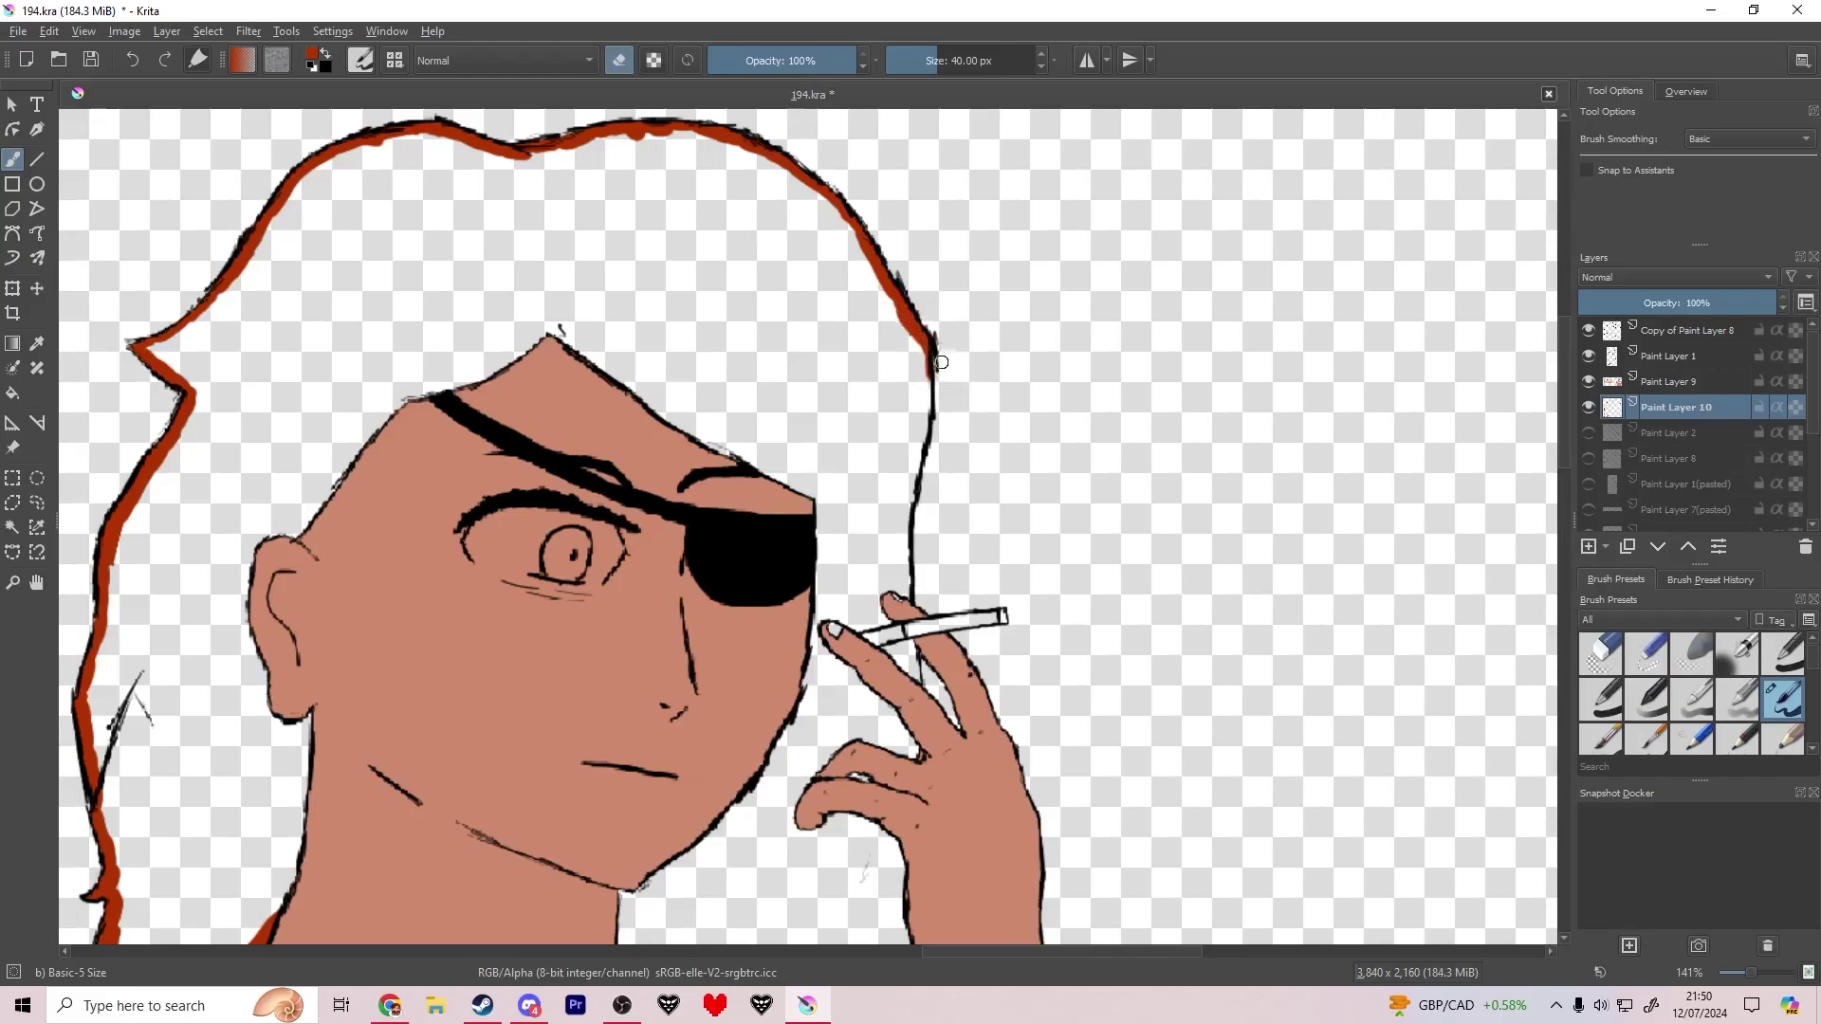
Step: Erase the red overspill outside the hair line and extend the border down to the fingertip above the cigarette
key("plus")
key("plus")
key("plus")
key("plus")
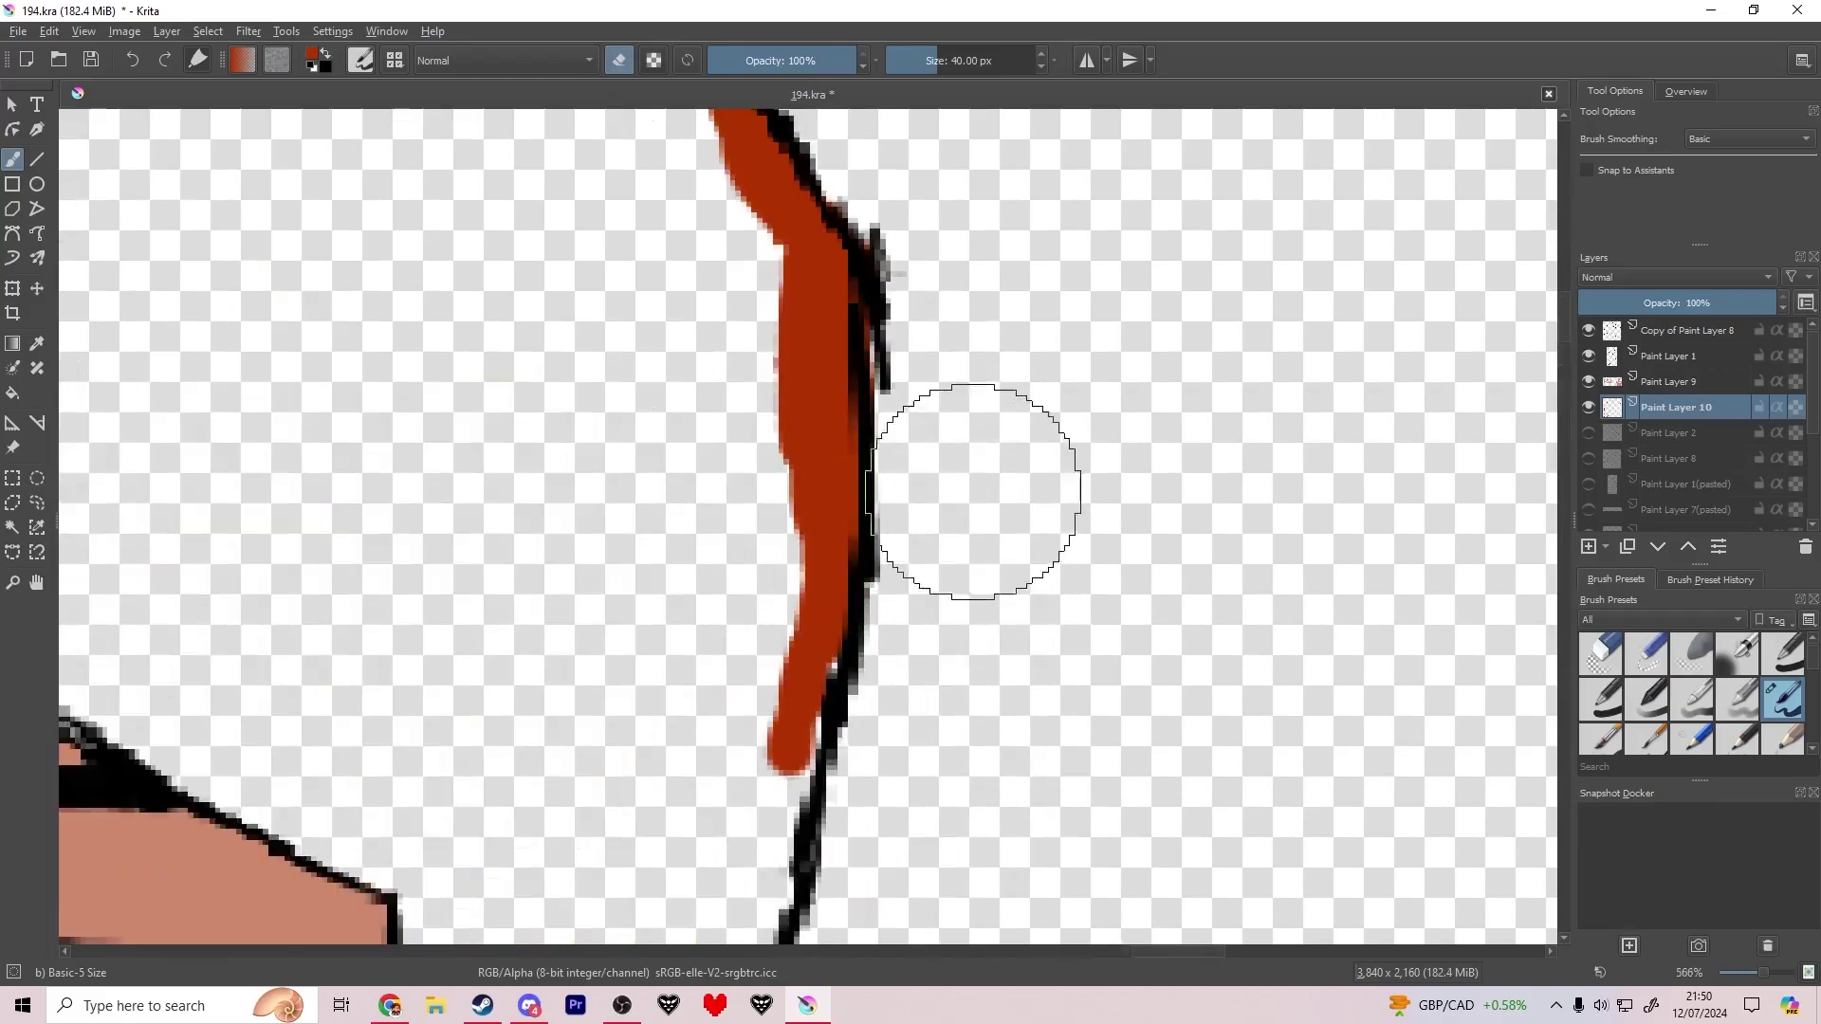
key("e")
mouse_move(842, 671)
left_mouse_down()
mouse_move(935, 342)
mouse_move(874, 522)
mouse_move(847, 913)
mouse_move(877, 477)
left_mouse_up()
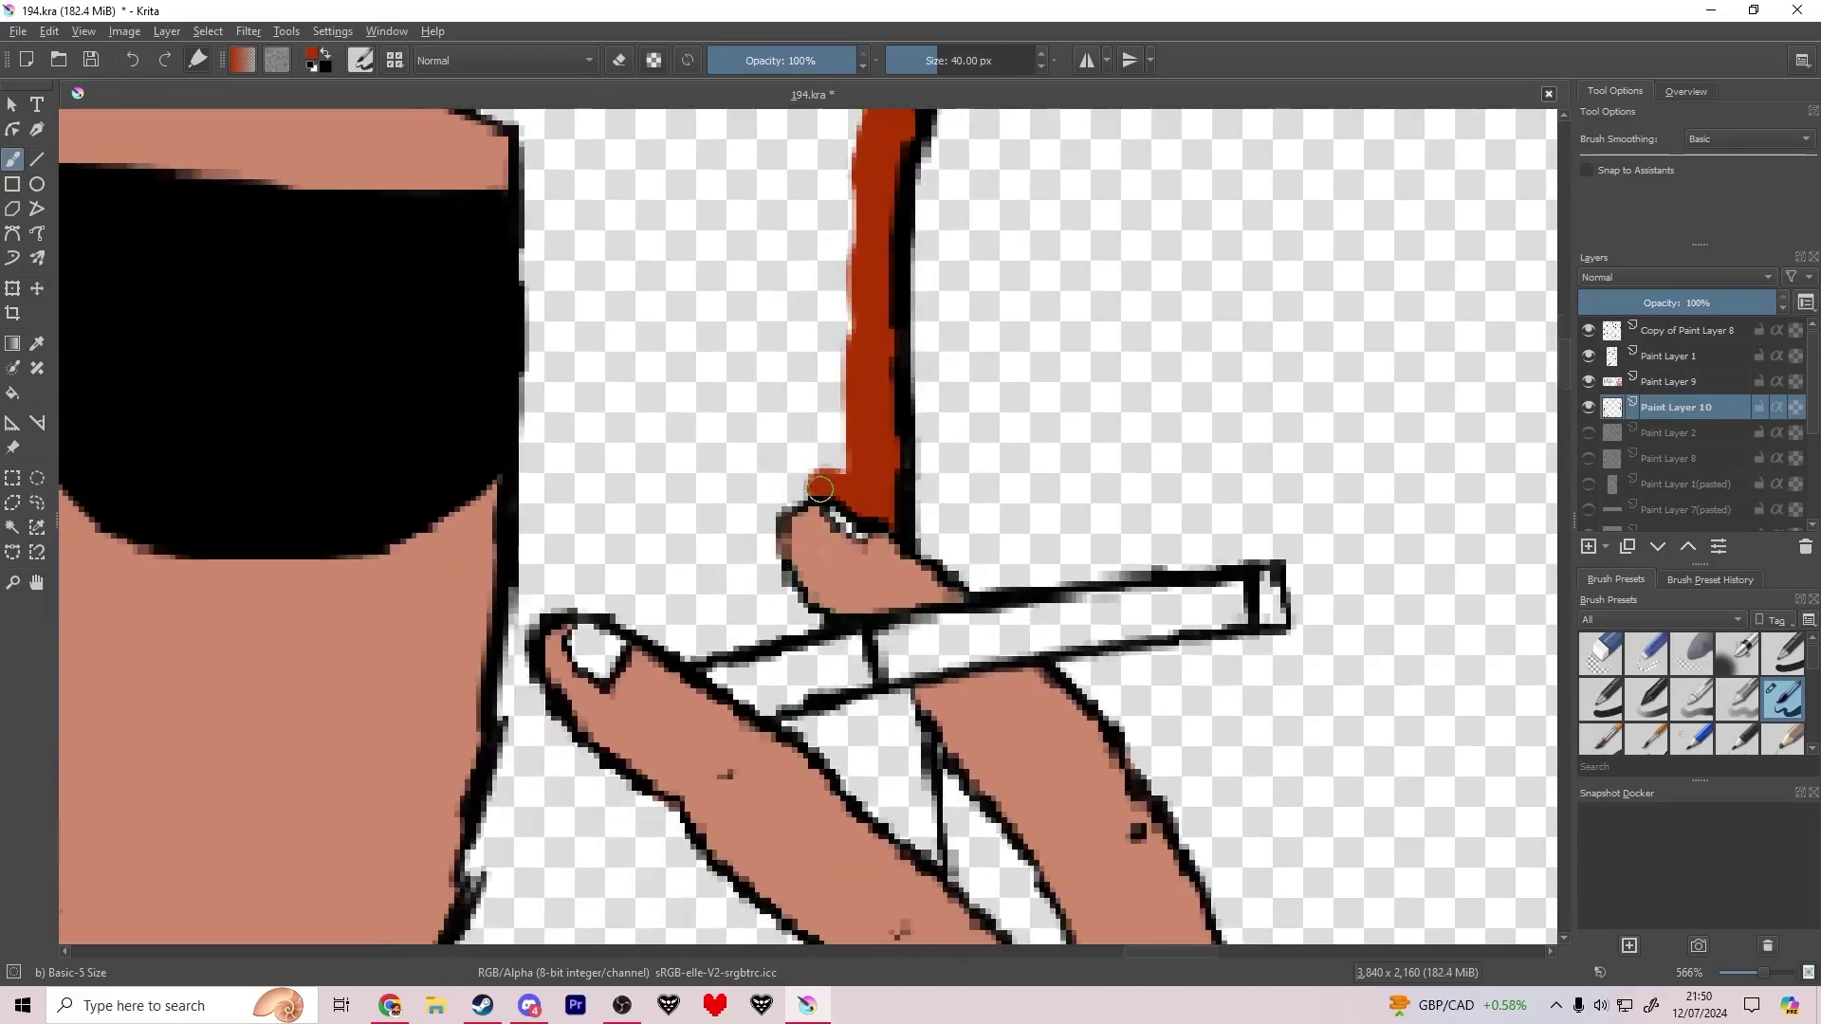
Step: Paint the dark red border around the fingertips, along the cigarette and beside the edge of the face
left_click_drag(805, 612, 651, 639)
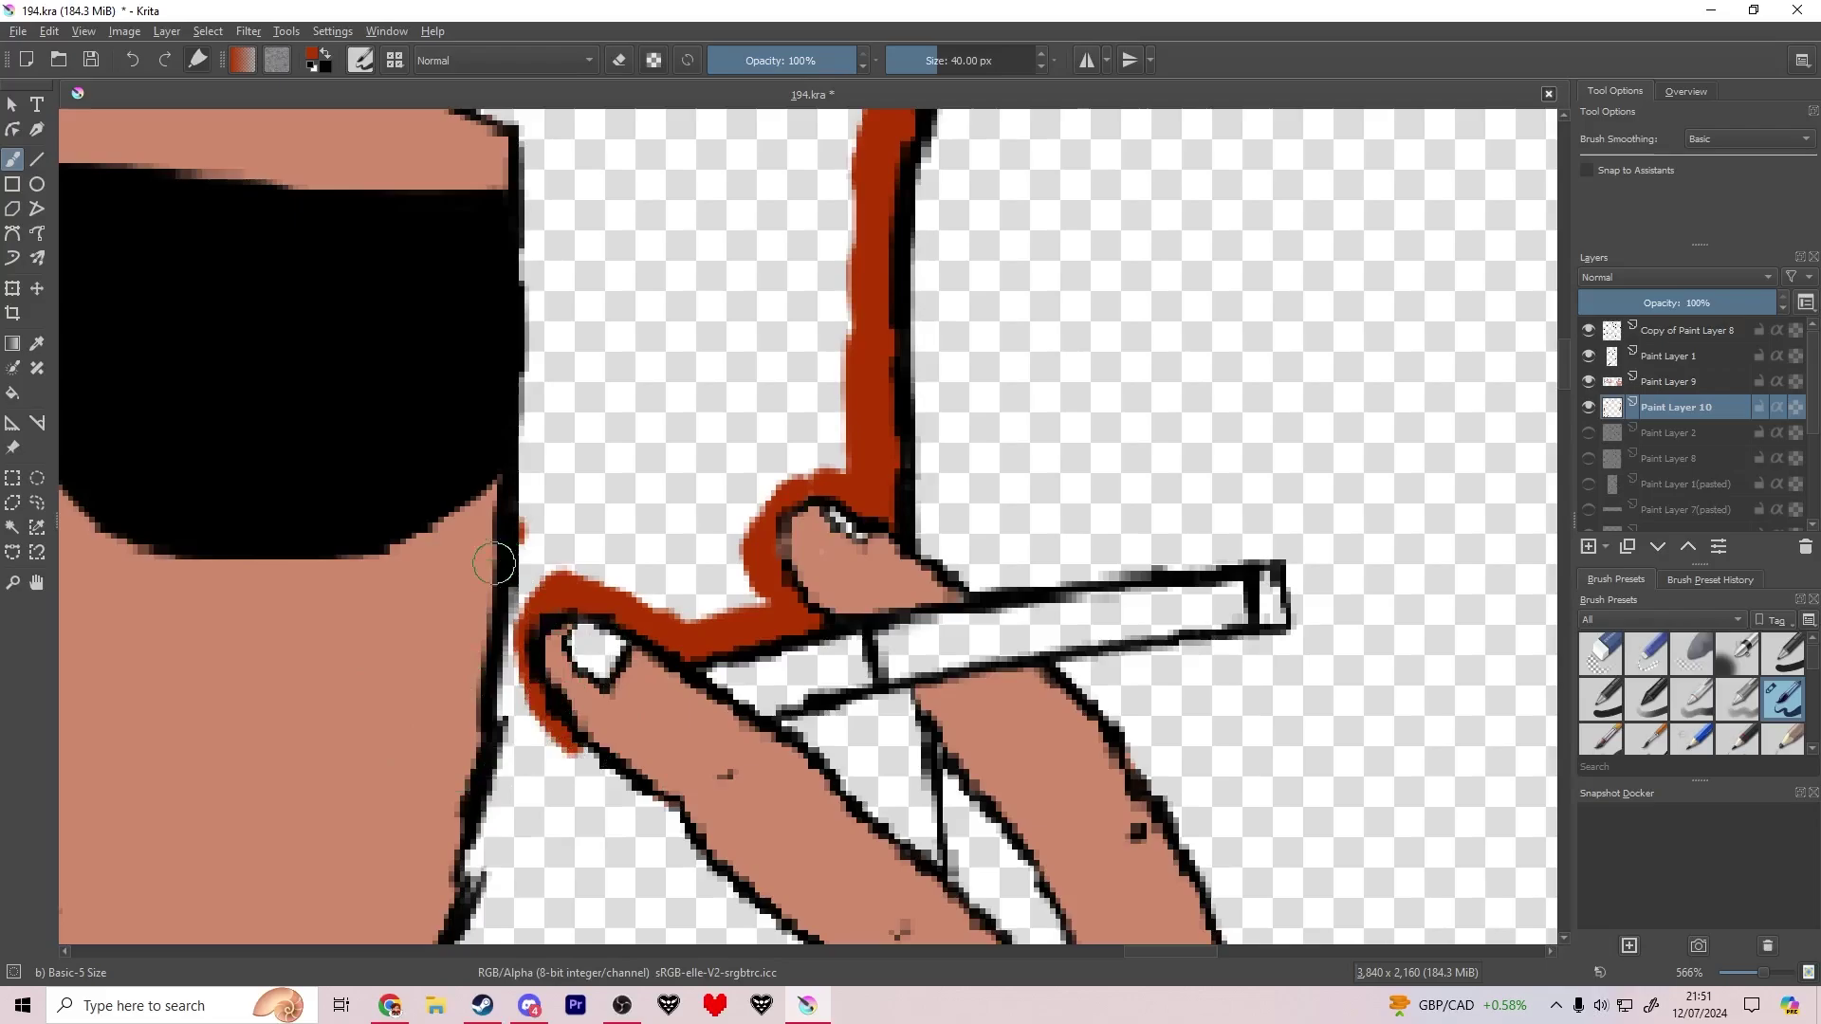
left_click_drag(494, 563, 503, 823)
left_click_drag(572, 738, 718, 887)
left_click_drag(613, 742, 481, 417)
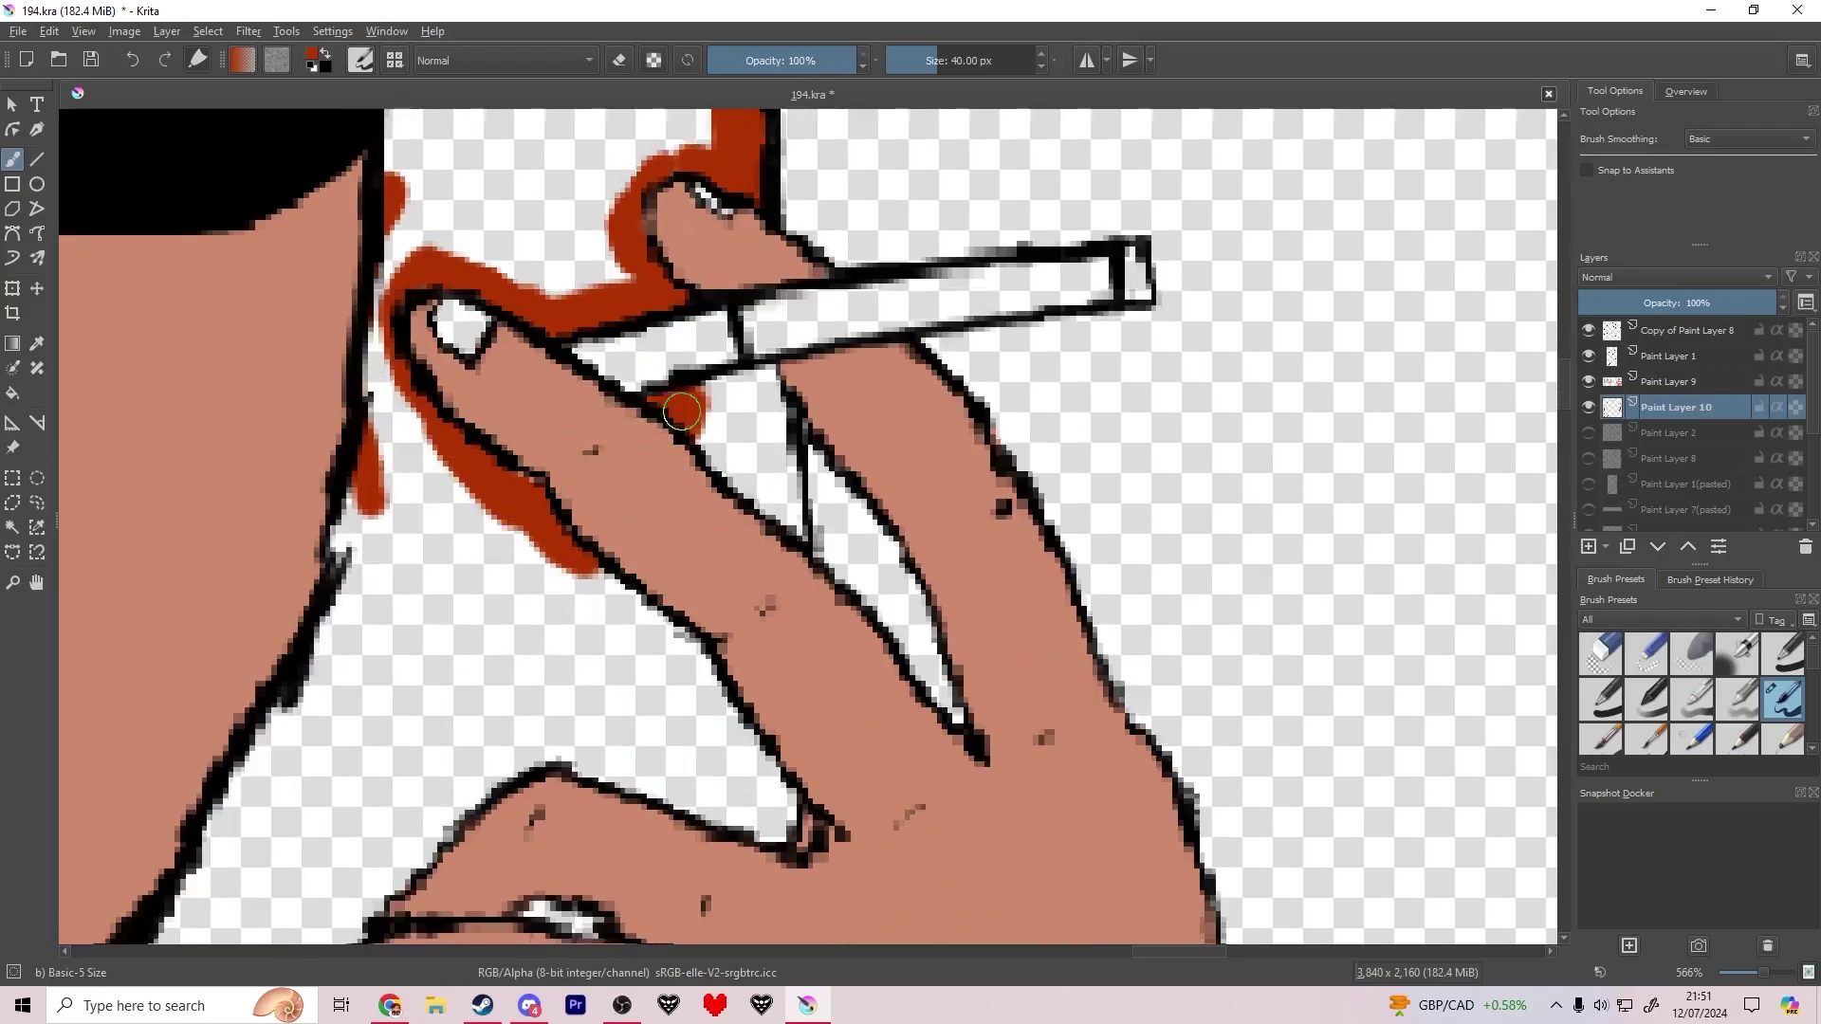
Step: Paint the hair areas showing between the fingers and below the cigarette in dark red
left_click_drag(793, 512, 738, 461)
mouse_move(595, 564)
left_mouse_down()
mouse_move(756, 754)
mouse_move(730, 804)
left_mouse_up()
left_click_drag(727, 847, 813, 382)
mouse_move(753, 669)
left_mouse_down()
mouse_move(791, 617)
mouse_move(790, 851)
left_mouse_up()
Step: Border the hair in dark red down the inner forearm, along the shoulder line and up the neck to the chin
scroll(806, 569, "down", 4)
scroll(823, 844, "up", 2)
mouse_move(789, 403)
left_mouse_down()
mouse_move(820, 599)
mouse_move(869, 712)
mouse_move(833, 692)
mouse_move(475, 667)
left_mouse_up()
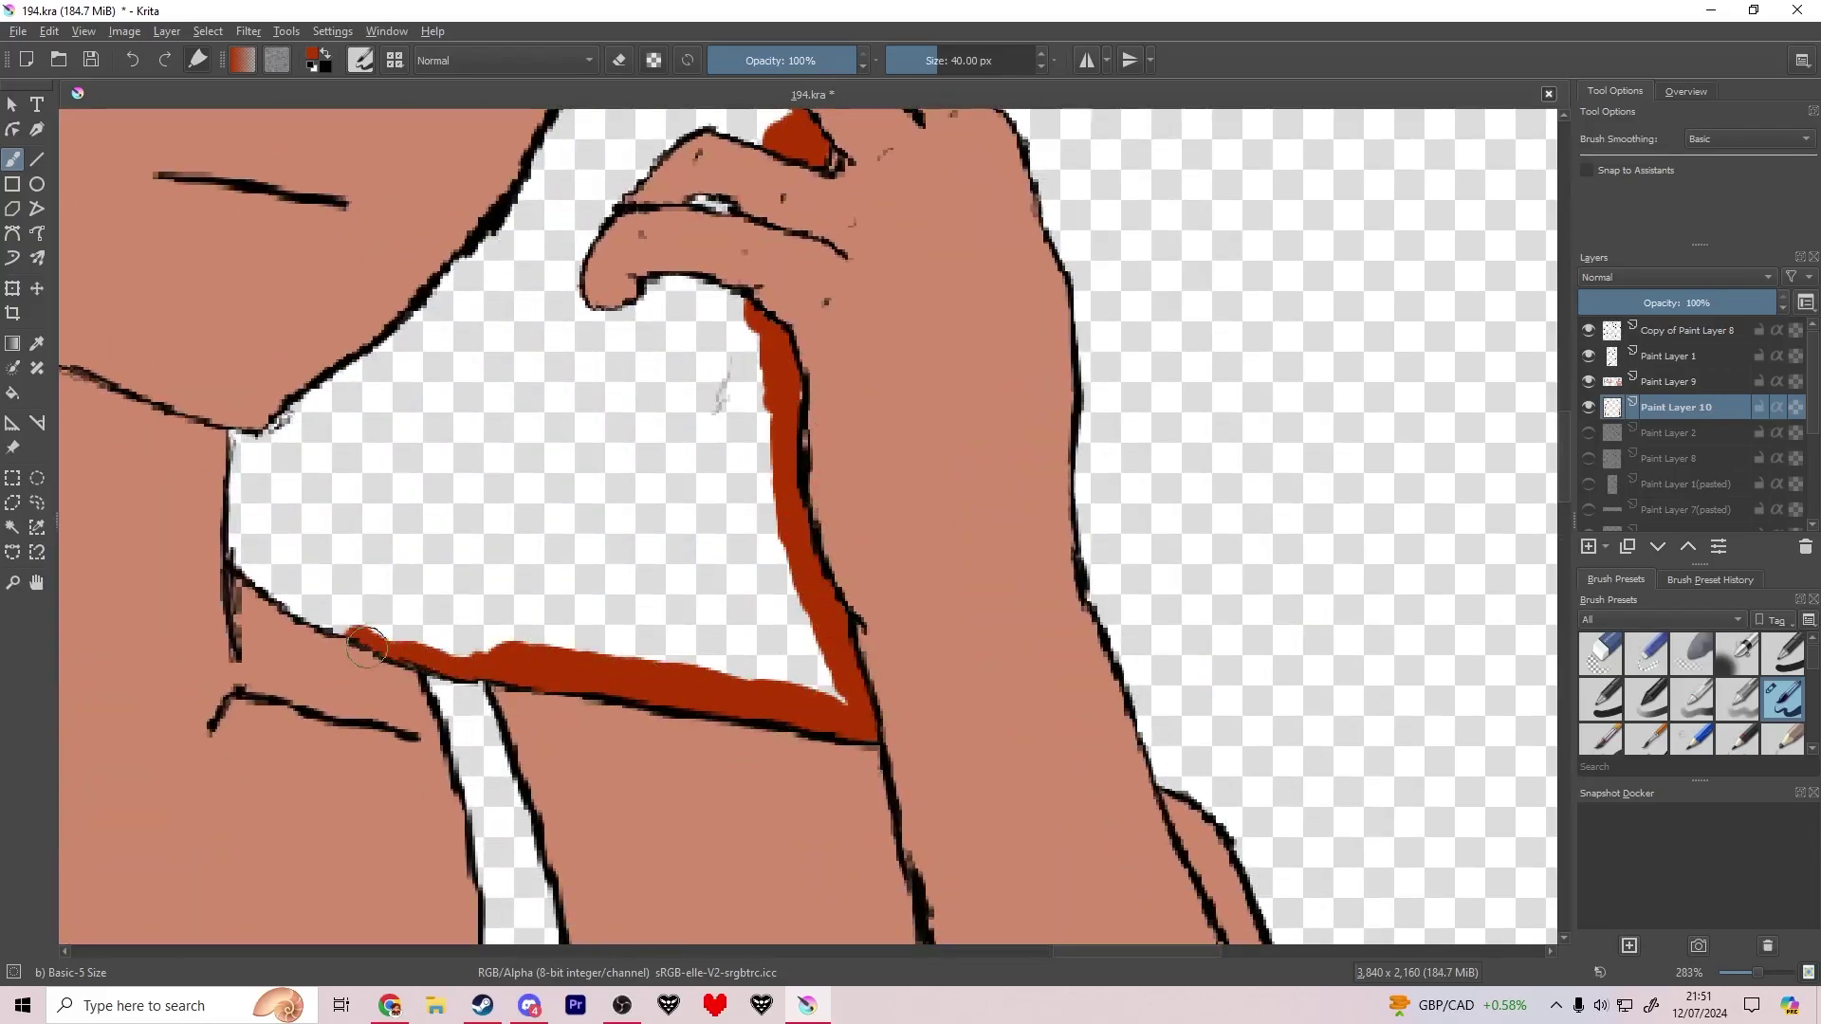
mouse_move(367, 648)
left_mouse_down()
mouse_move(217, 485)
mouse_move(305, 399)
left_mouse_up()
scroll(810, 642, "down", 5)
key("f")
left_click(578, 473)
key("ctrl+z")
scroll(578, 472, "up", 2)
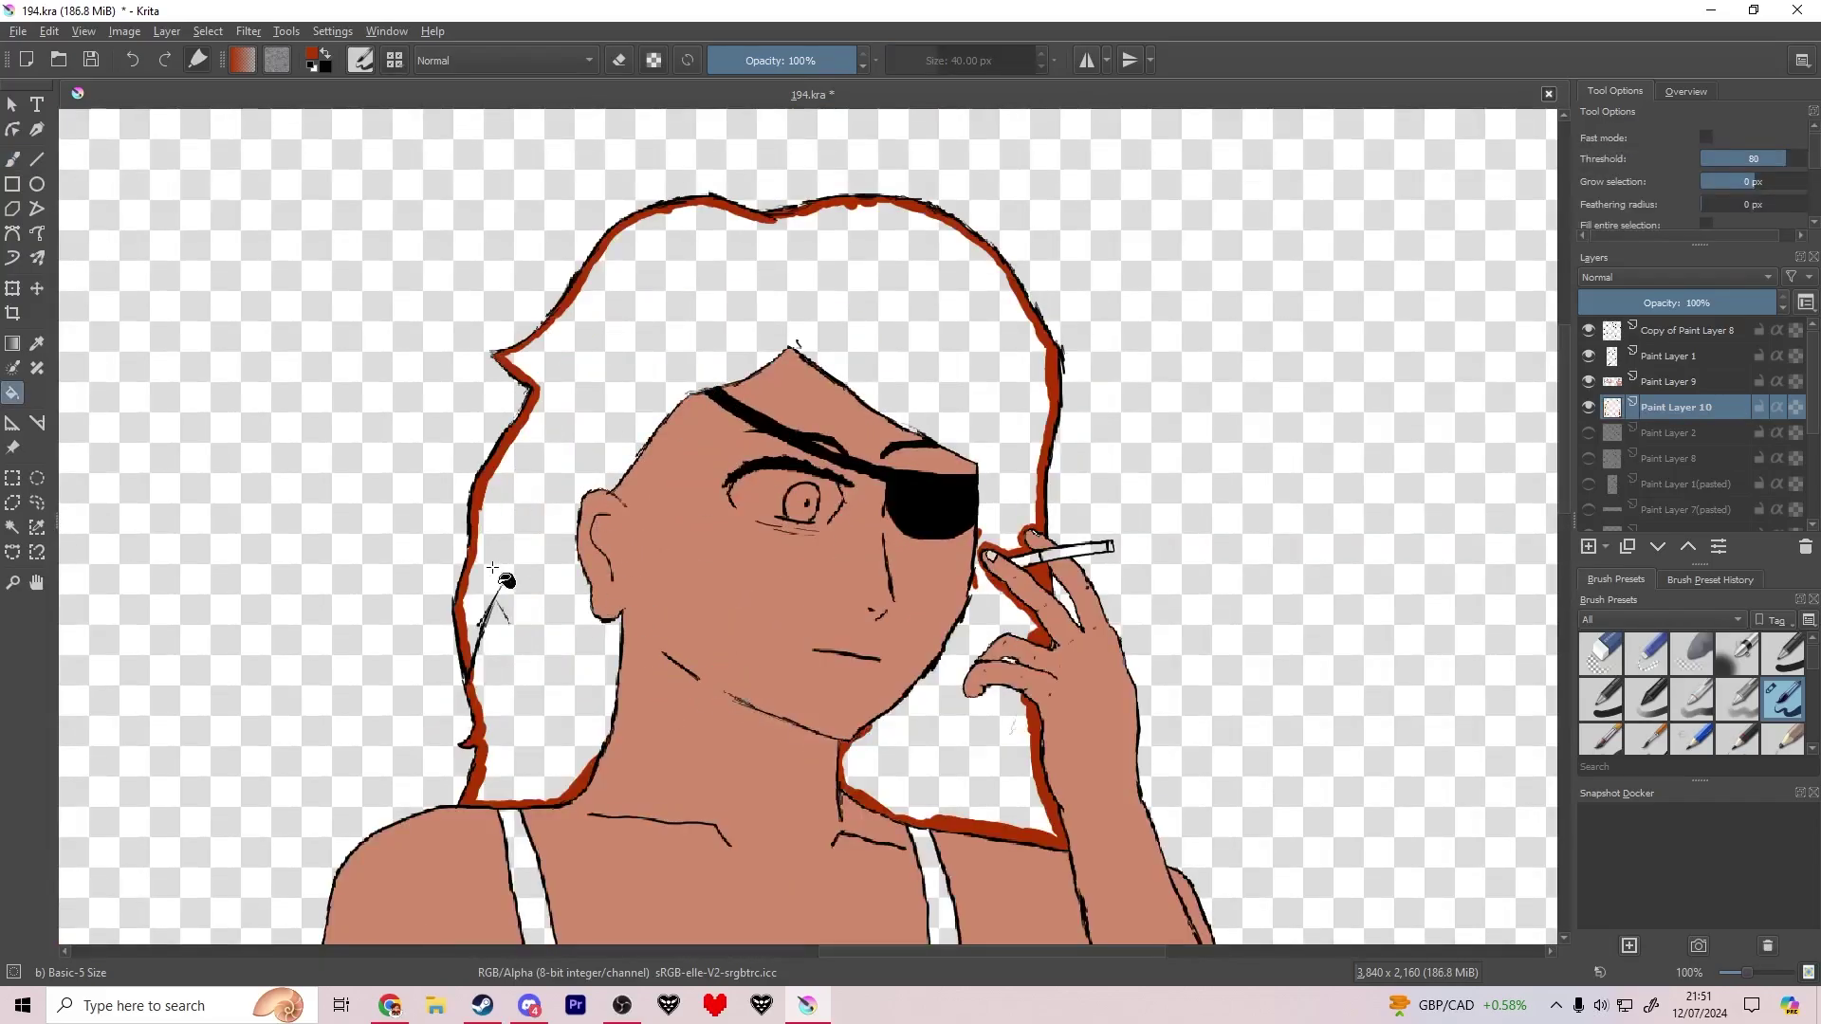
Step: Close the remaining gap in the red border, fill the eyepatch character's hair with dark red and save the drawing
key("b")
left_click_drag(823, 673, 753, 541)
key("f")
left_click(863, 627)
scroll(820, 609, "down", 6)
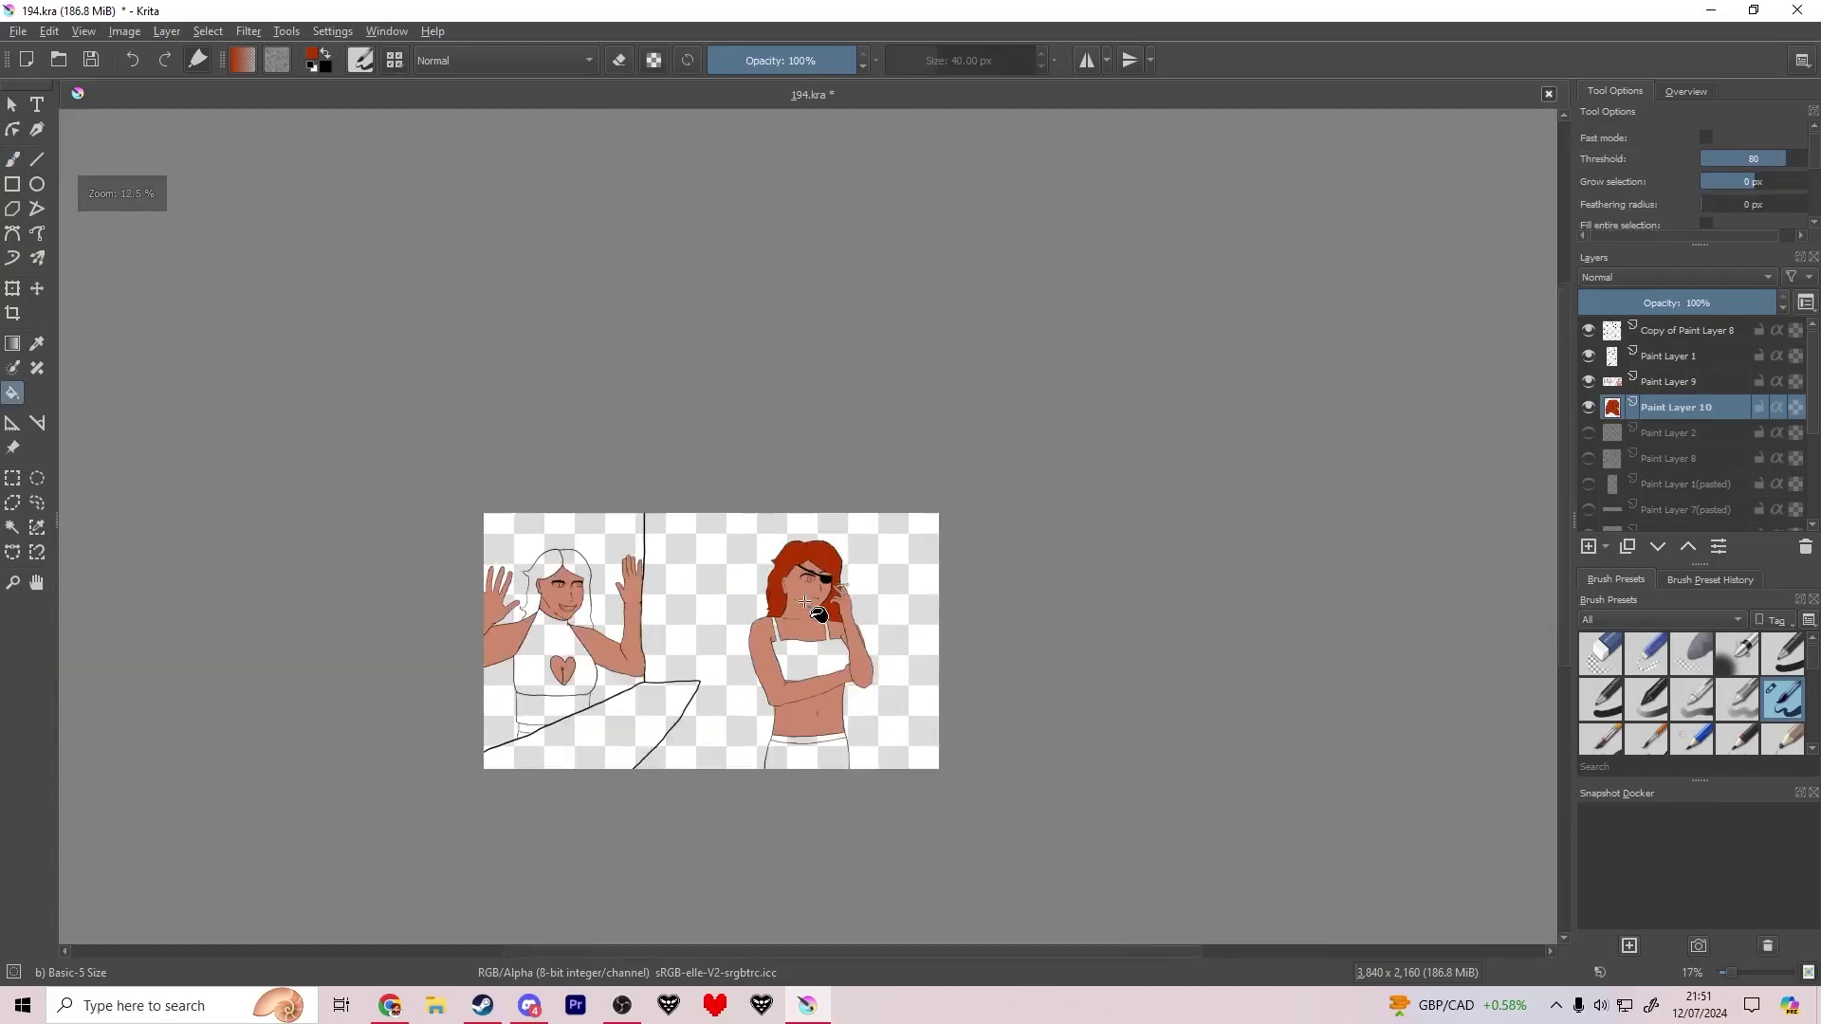
left_click_drag(820, 612, 827, 566)
key("ctrl+r")
right_click(778, 630)
key("b")
left_click_drag(828, 652, 1117, 700)
key("ctrl+s")
Step: Border and fill the parted hair section beside the smiling character's forehead and cheek with dark red, down to the shoulder
scroll(944, 678, "up", 2)
left_click_drag(943, 678, 775, 669)
scroll(622, 550, "up", 7)
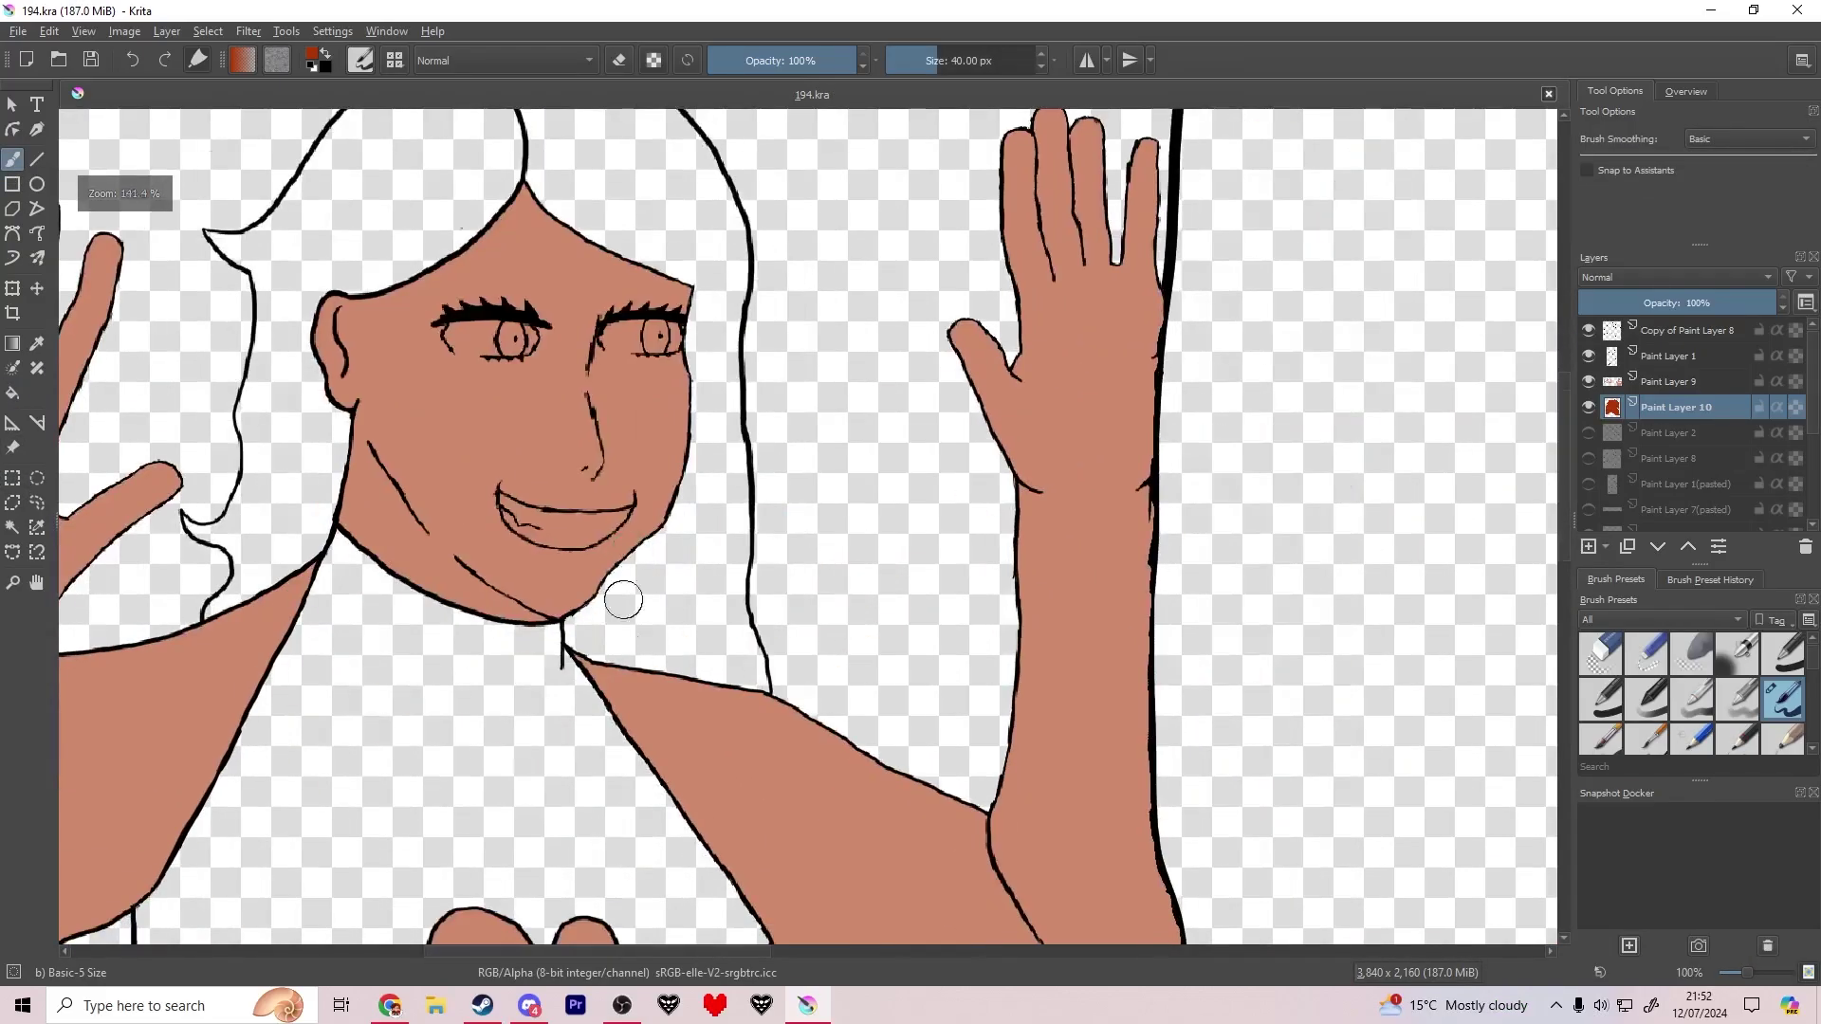
left_click_drag(495, 611, 491, 563)
mouse_move(562, 677)
left_mouse_down()
mouse_move(601, 569)
mouse_move(658, 566)
mouse_move(959, 683)
mouse_move(1021, 669)
mouse_move(972, 516)
mouse_move(931, 475)
mouse_move(979, 395)
mouse_move(927, 413)
mouse_move(894, 155)
mouse_move(912, 218)
left_mouse_up()
scroll(834, 161, "down", 2)
mouse_move(835, 161)
left_mouse_down()
mouse_move(821, 618)
mouse_move(841, 768)
left_mouse_up()
mouse_move(899, 745)
left_mouse_down()
mouse_move(898, 574)
mouse_move(669, 362)
left_mouse_up()
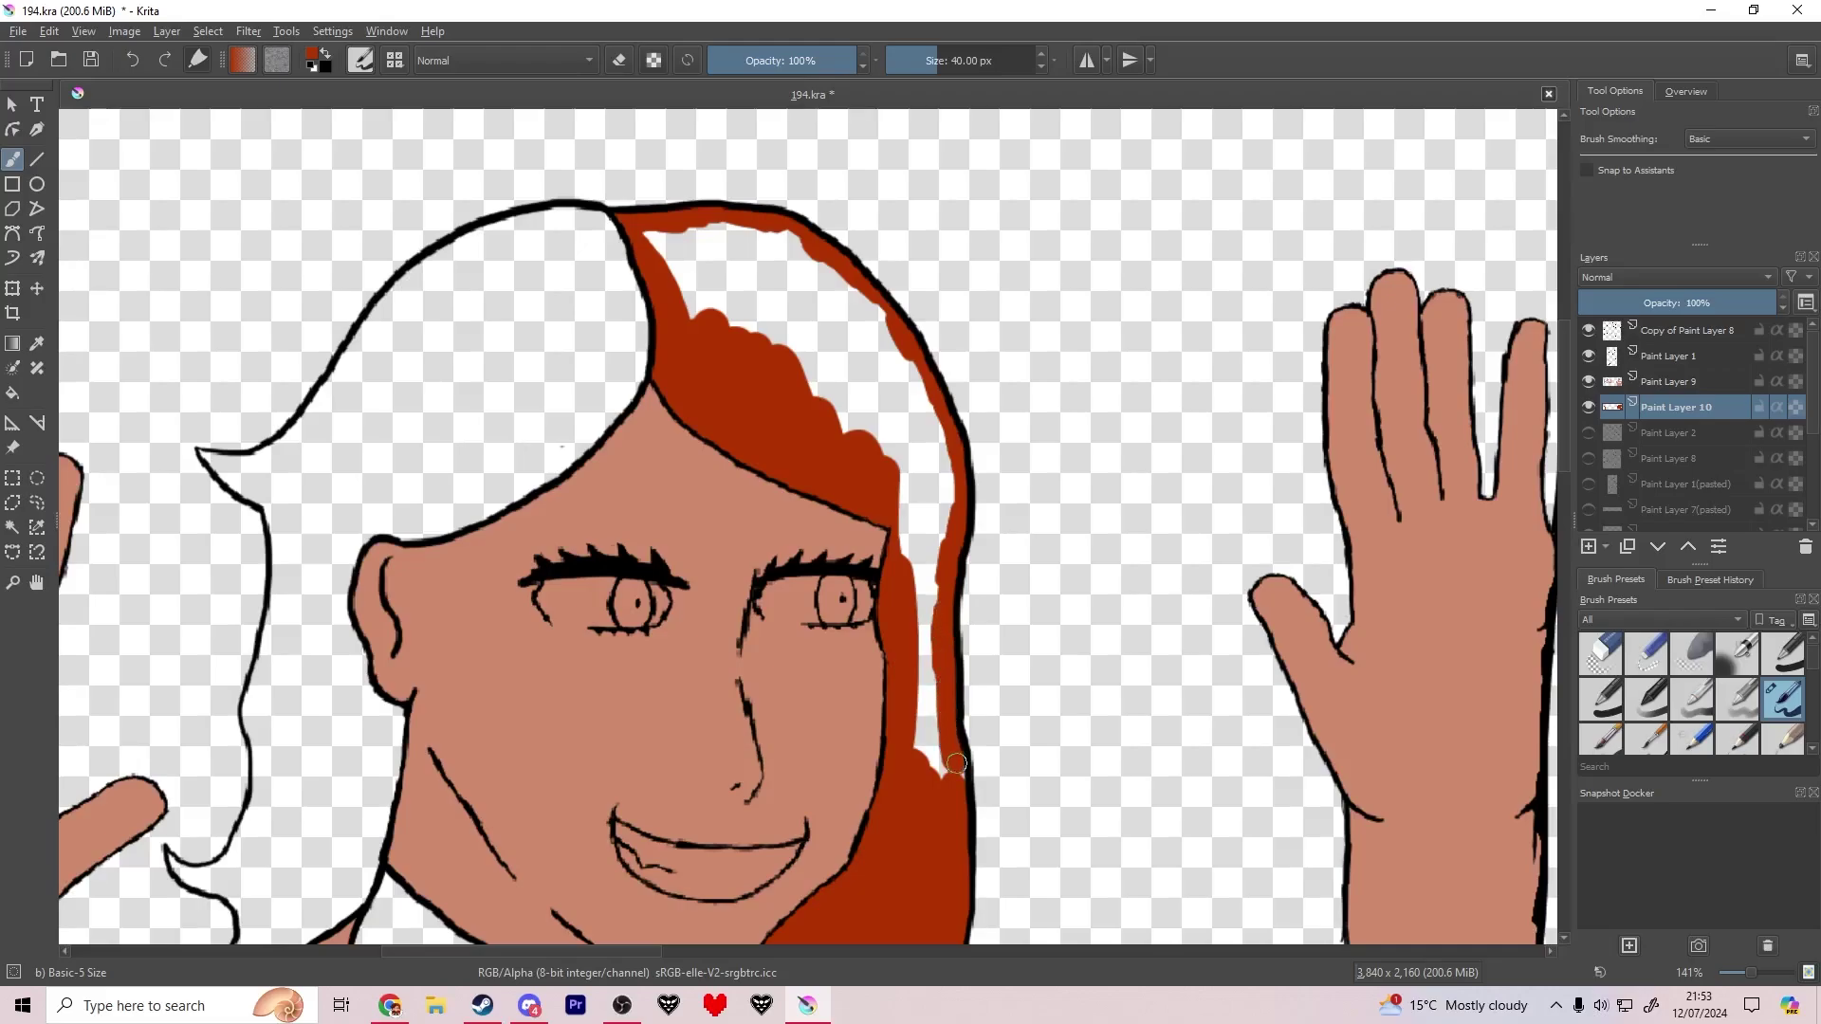
mouse_move(920, 744)
left_mouse_down()
mouse_move(937, 446)
mouse_move(679, 291)
mouse_move(884, 353)
mouse_move(787, 308)
left_mouse_up()
scroll(828, 303, "down", 6)
Step: Add a new paint layer beneath Paint Layer 10, choose a dark reddish brown brush colour and save the drawing
left_click(1588, 547)
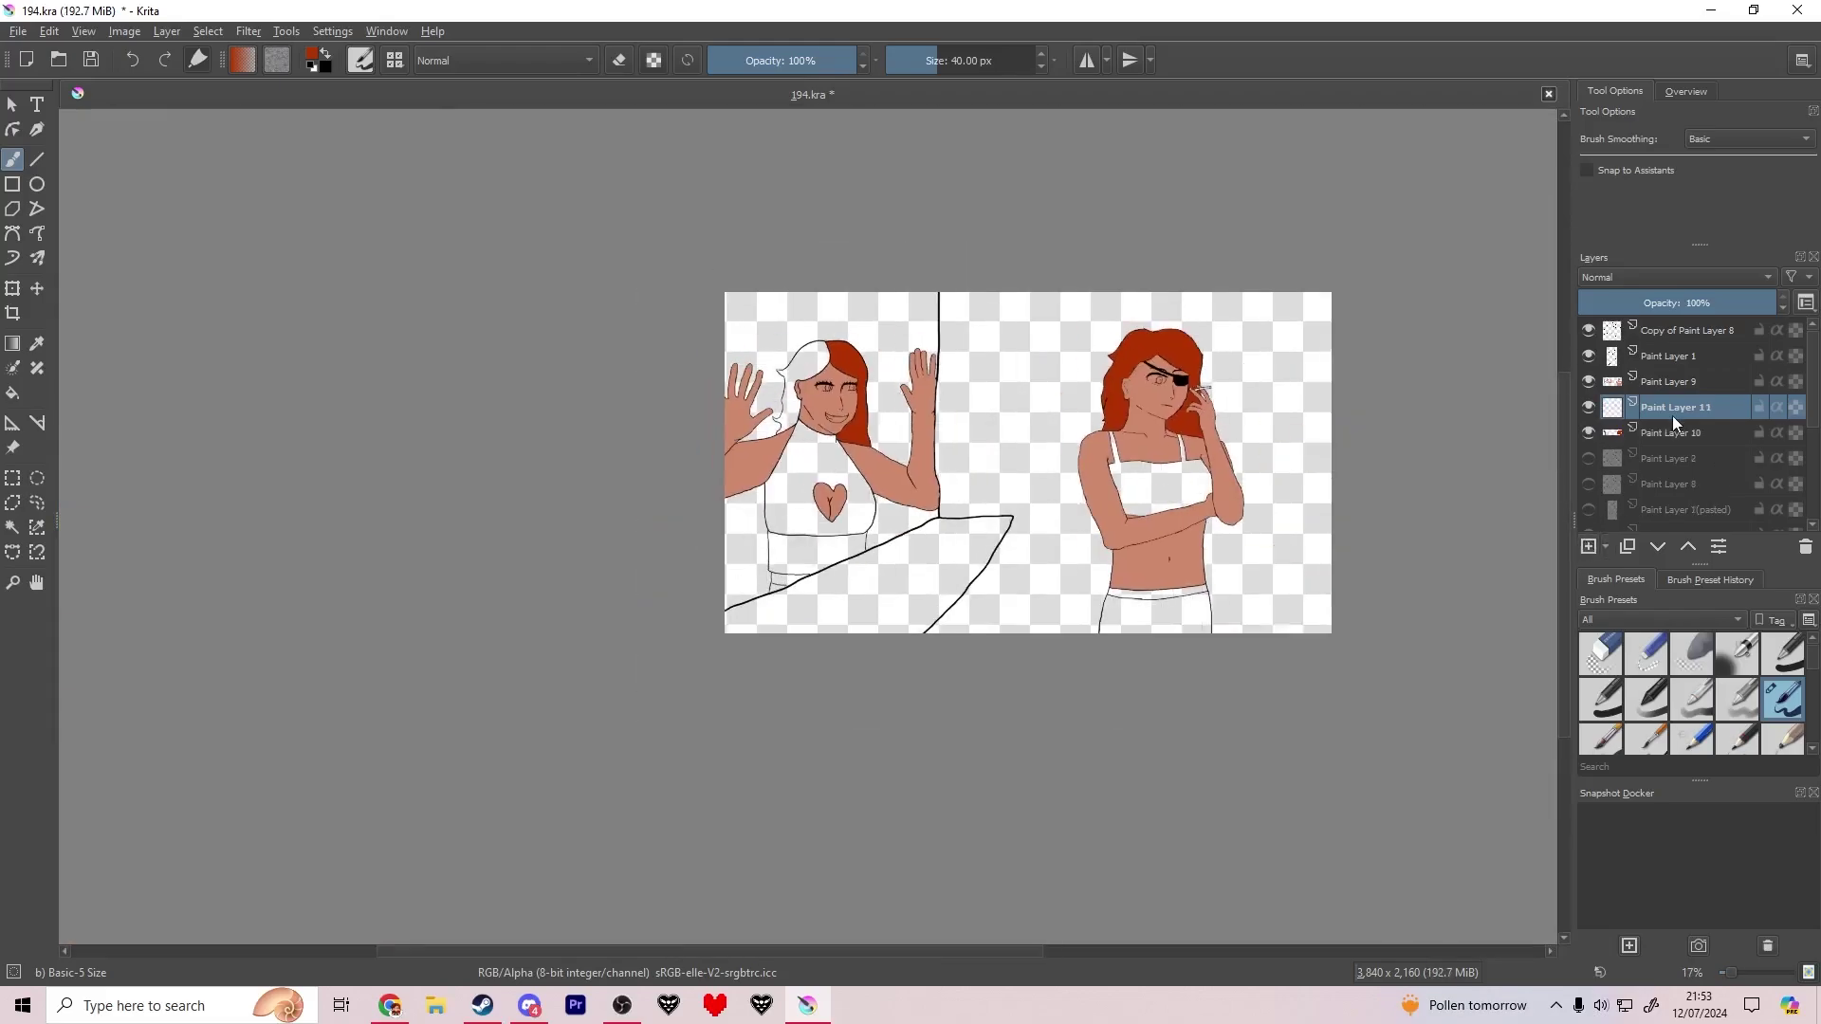
left_click_drag(1671, 415, 1665, 438)
scroll(807, 355, "up", 3)
left_click(315, 62)
left_click(813, 366)
left_click(1030, 716)
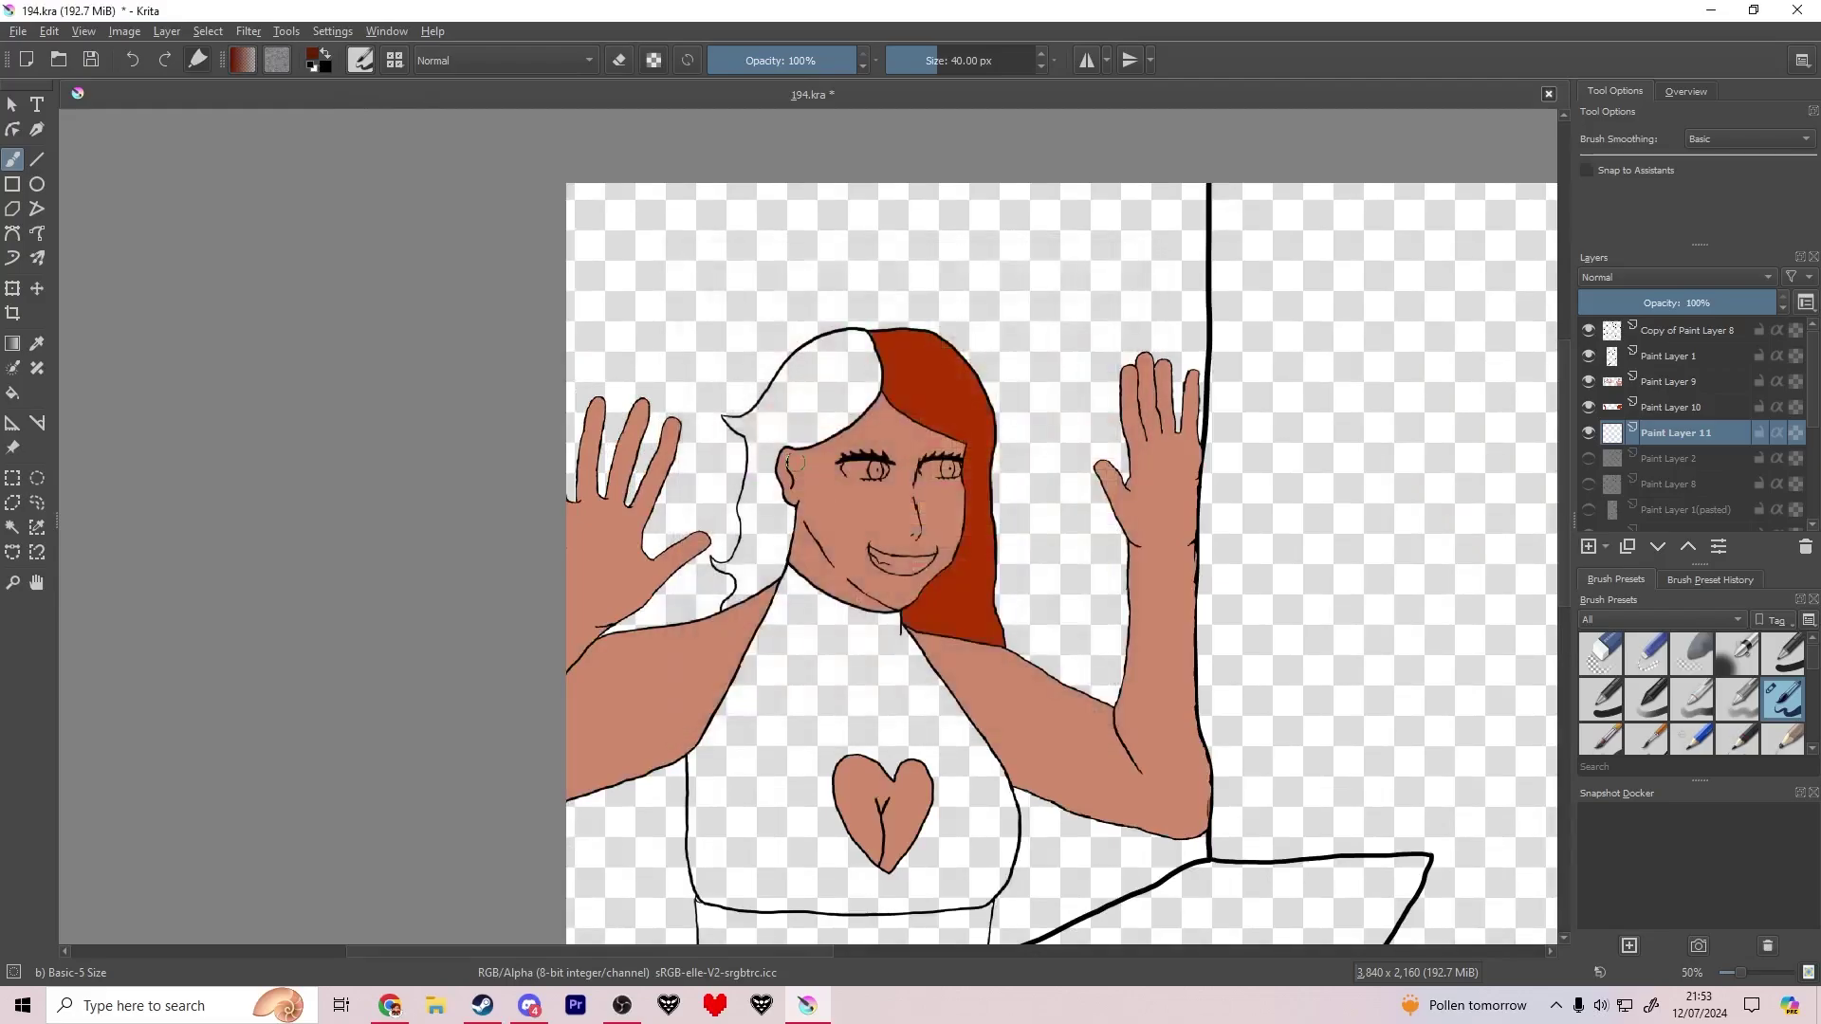
scroll(773, 484, "up", 3)
key("ctrl+s")
Step: Border the smiling character's remaining hair in dark brown along the neck, shoulder and wavy outer edge up to the flicked tip
left_click_drag(803, 702, 797, 717)
scroll(661, 849, "up", 3)
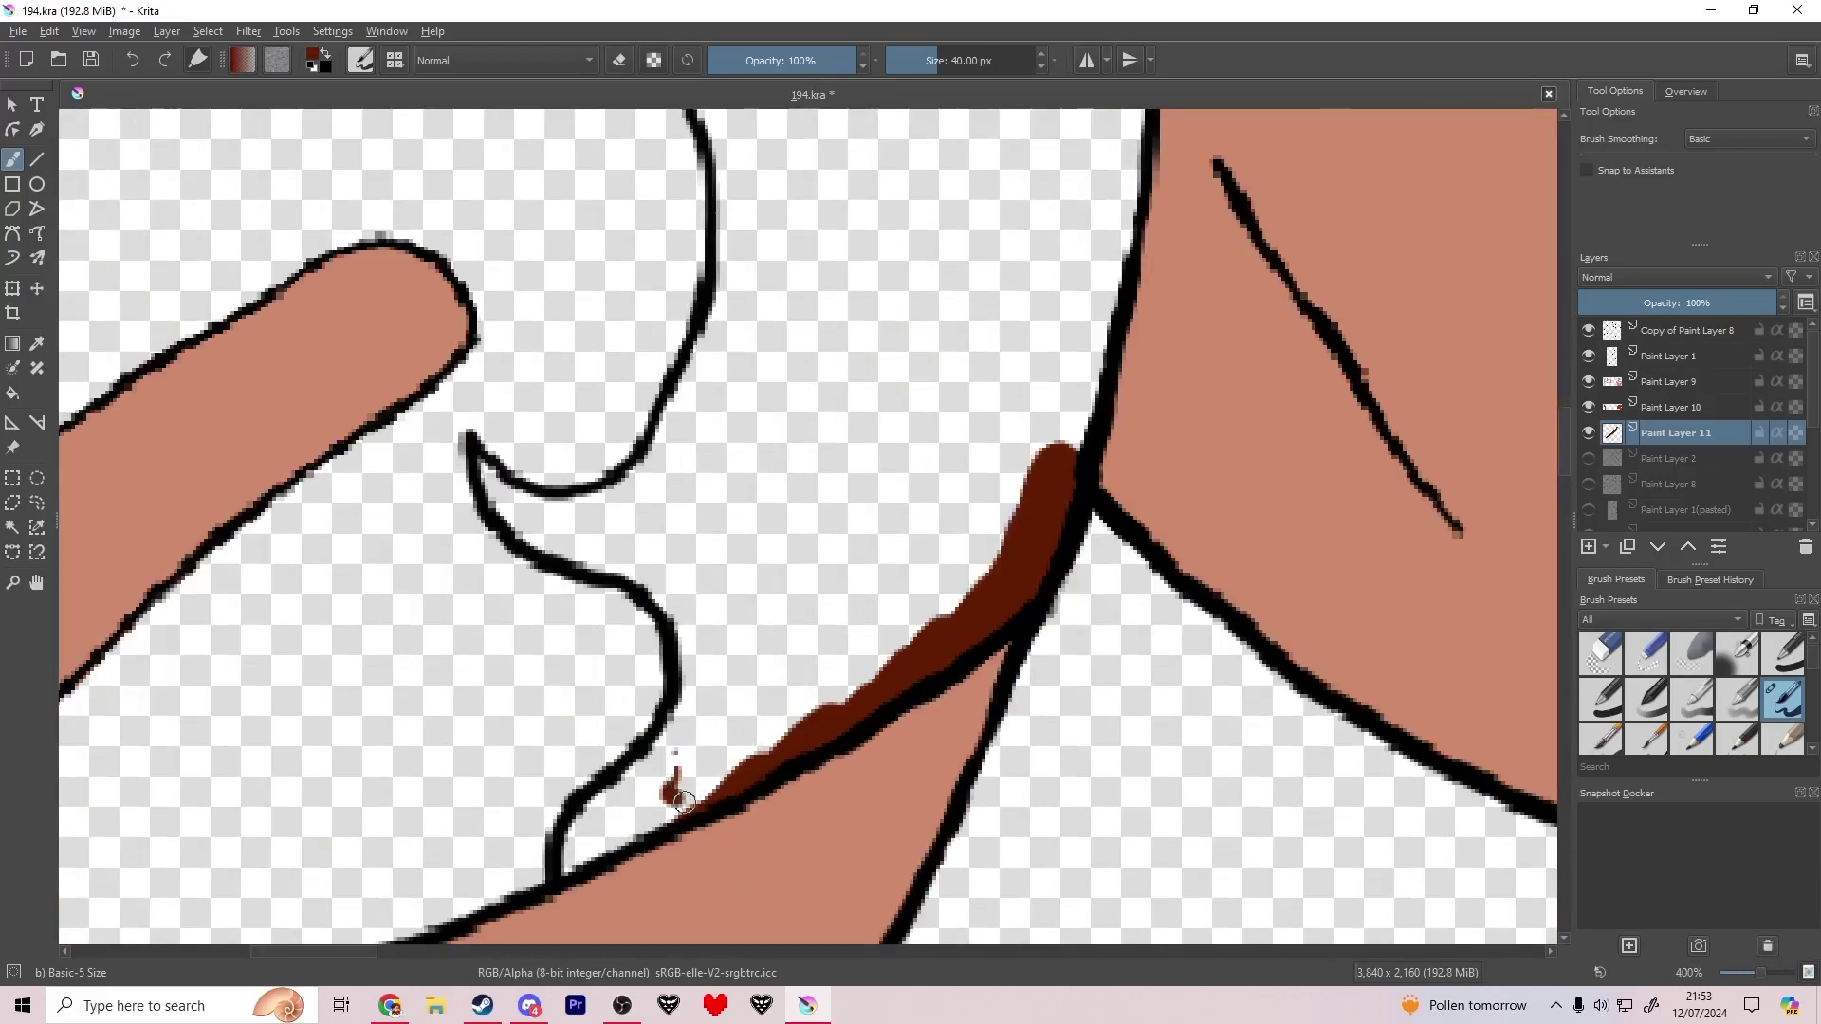
mouse_move(654, 788)
left_mouse_down()
mouse_move(608, 808)
mouse_move(642, 784)
mouse_move(618, 827)
mouse_move(724, 670)
mouse_move(680, 601)
mouse_move(601, 548)
mouse_move(547, 545)
mouse_move(490, 483)
mouse_move(592, 538)
mouse_move(650, 476)
mouse_move(604, 506)
mouse_move(697, 380)
left_mouse_up()
mouse_move(697, 380)
left_mouse_down()
mouse_move(742, 226)
mouse_move(724, 153)
left_mouse_up()
mouse_move(1070, 452)
left_mouse_down()
mouse_move(1114, 308)
mouse_move(1181, 612)
left_mouse_up()
scroll(1181, 612, "down", 2)
left_click_drag(1004, 410, 692, 678)
left_click_drag(671, 794, 675, 813)
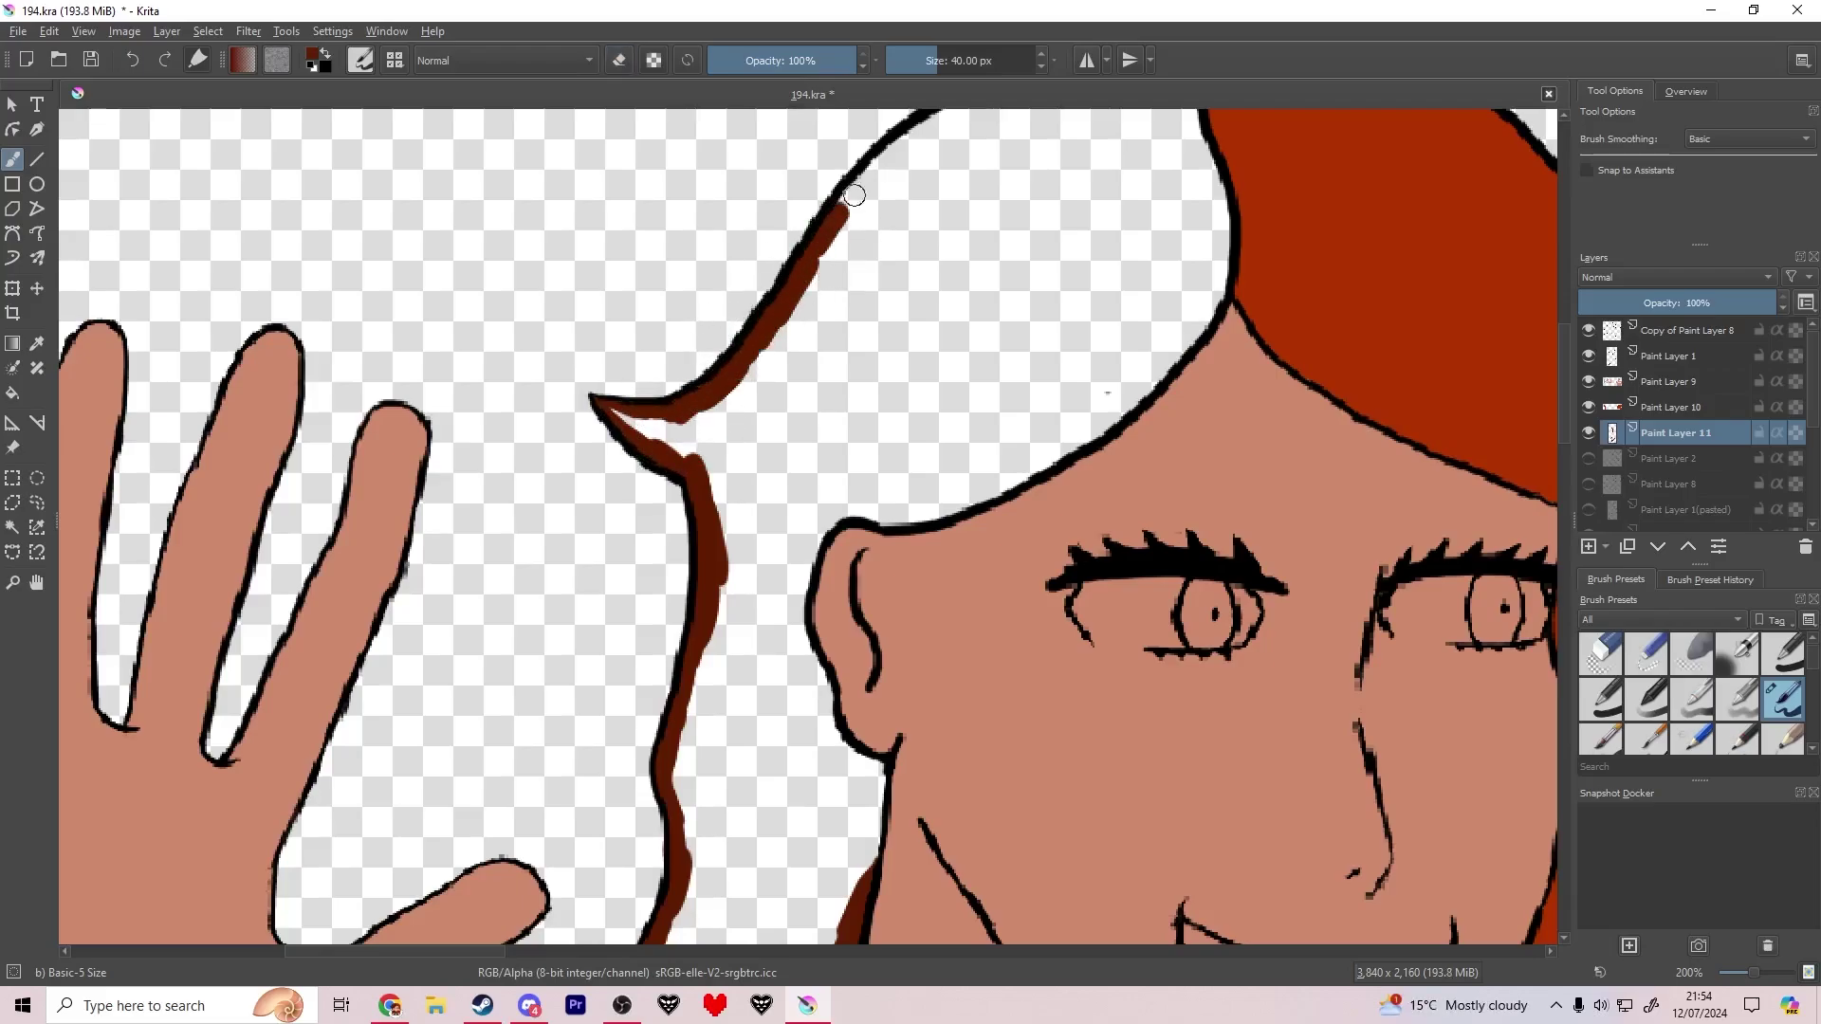
Step: Continue the dark brown border over the top of the head, down the parting and along the hairline to the ear
left_click_drag(911, 138, 695, 386)
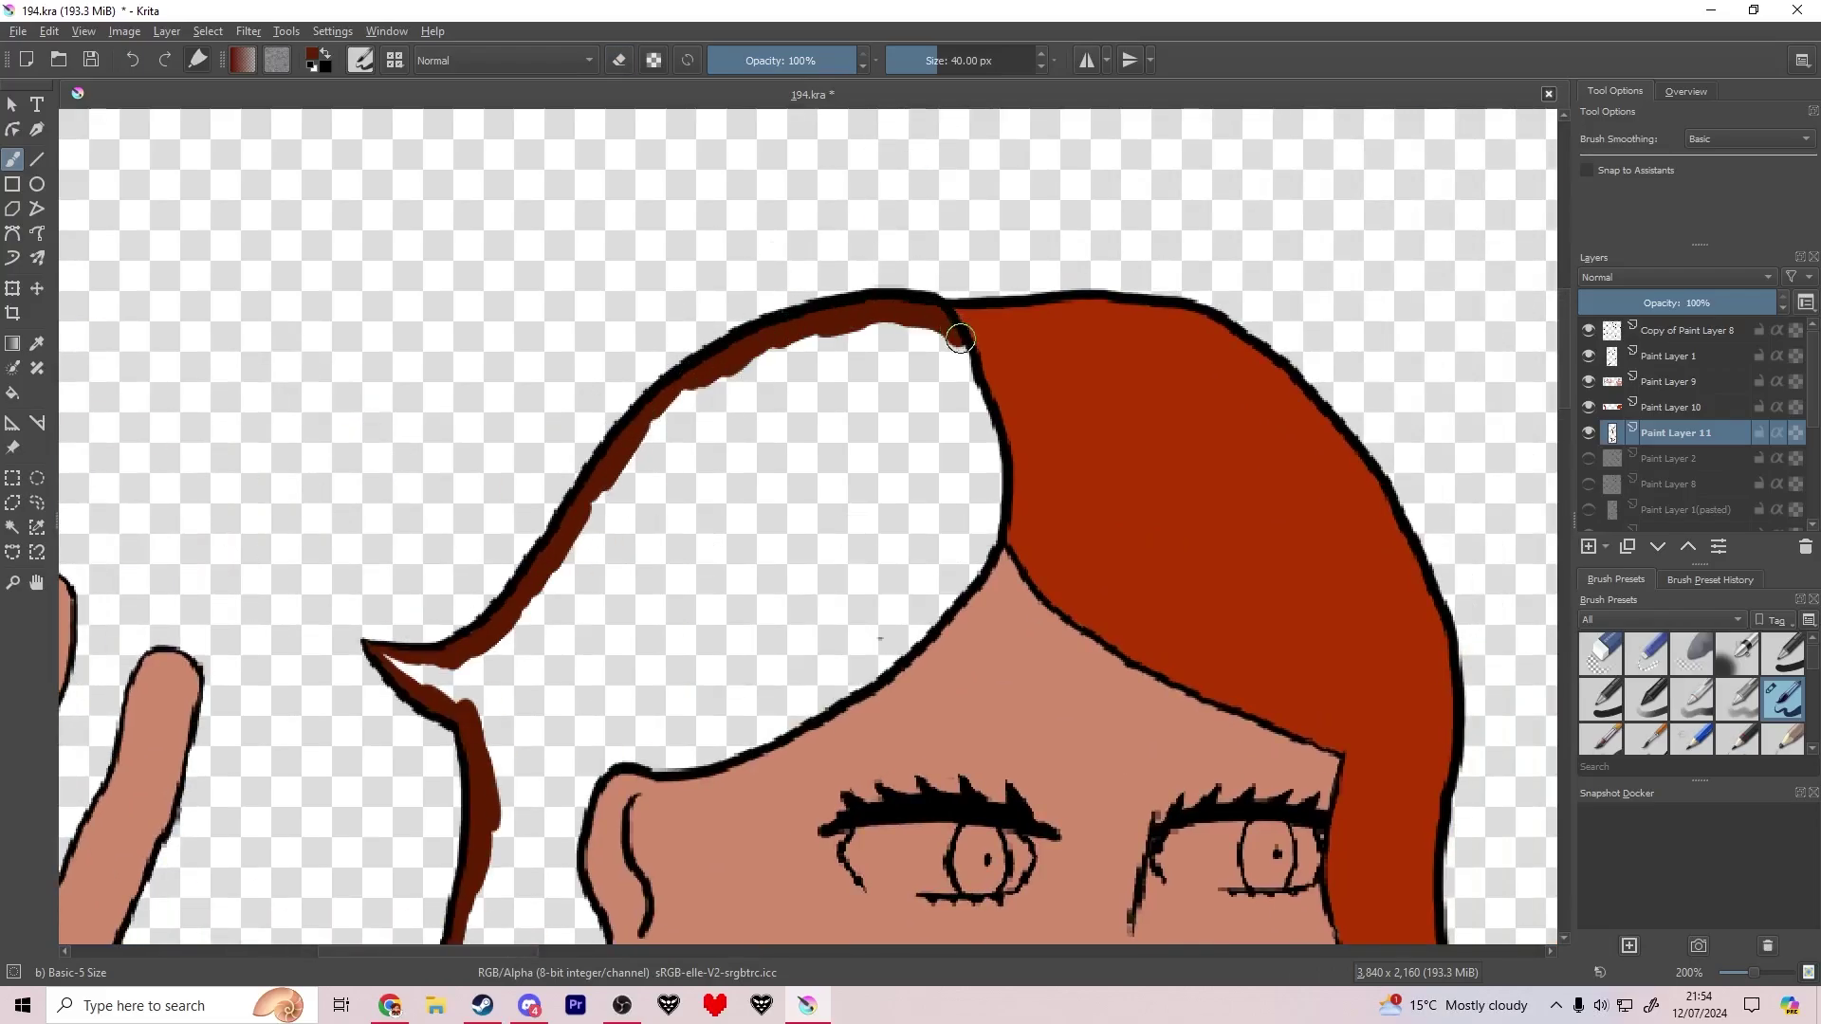
mouse_move(960, 338)
left_mouse_down()
mouse_move(1005, 467)
mouse_move(921, 633)
mouse_move(756, 756)
mouse_move(601, 771)
left_mouse_up()
left_click_drag(881, 639, 1000, 122)
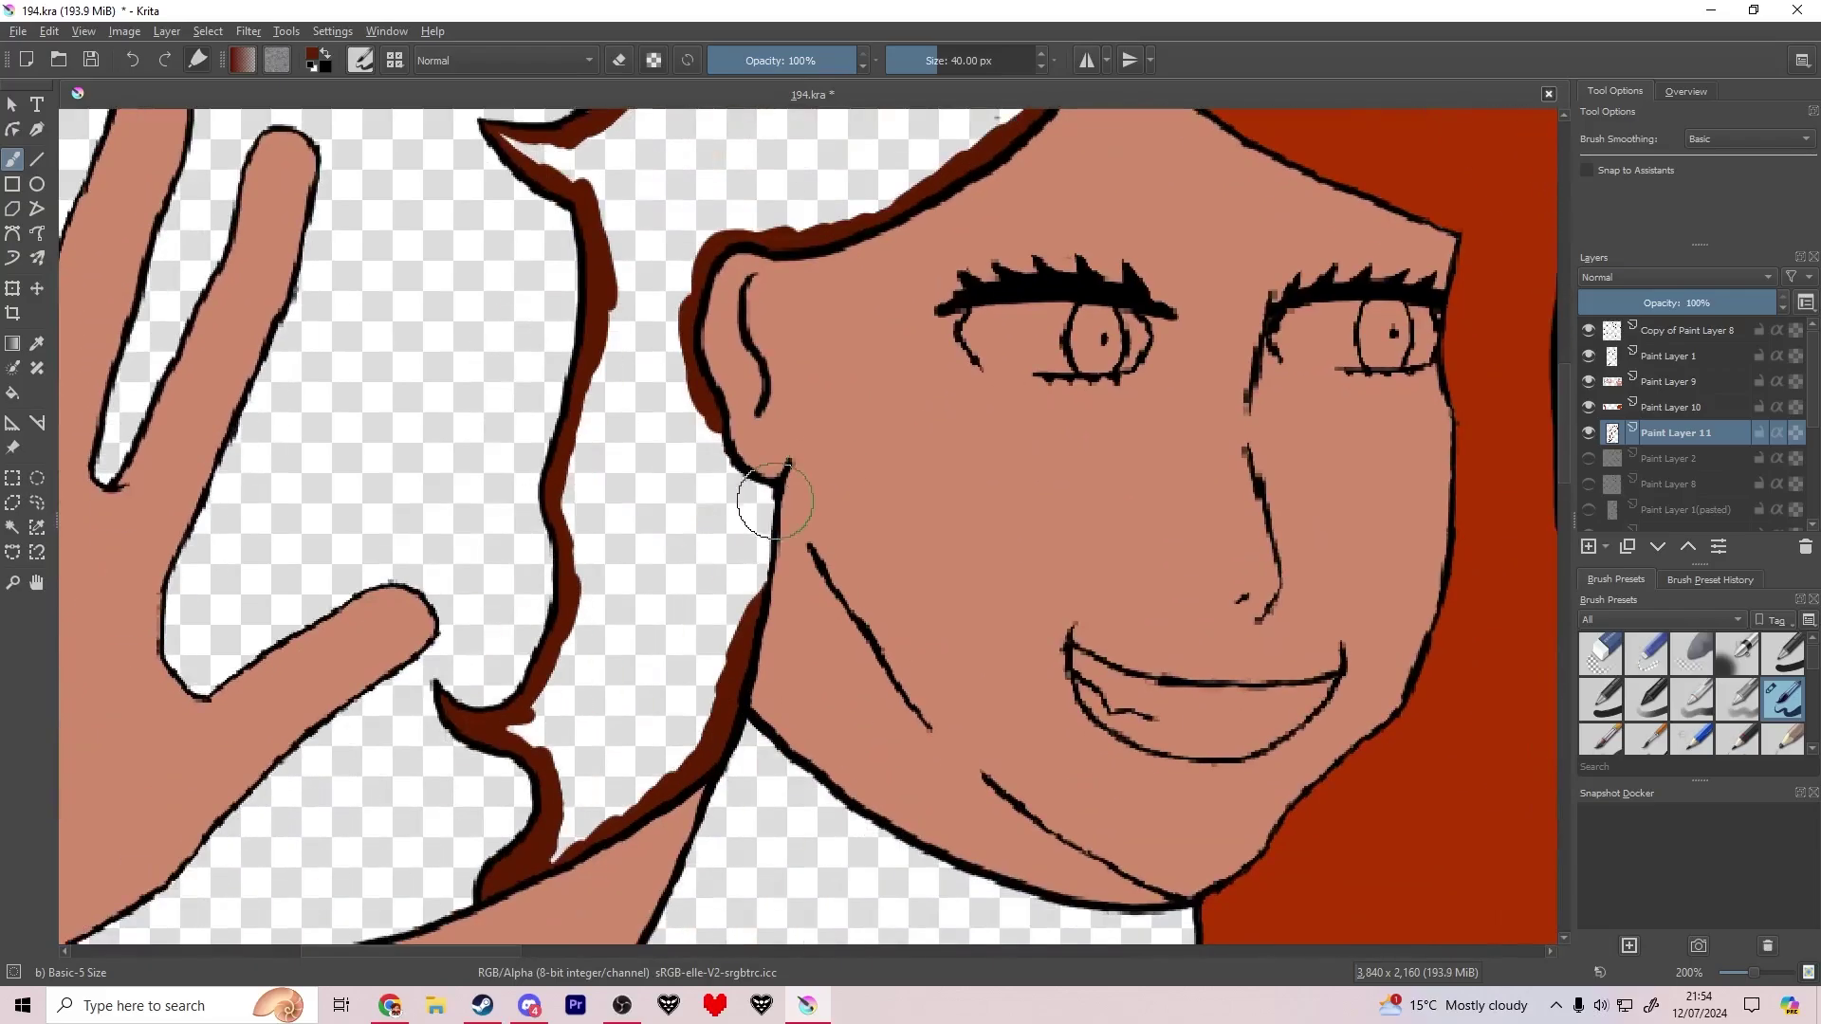
Step: Close the border gap below the ear and fill the smiling character's remaining hair with dark brown
left_click(12, 393)
mouse_move(732, 444)
left_mouse_down()
mouse_move(756, 602)
mouse_move(801, 480)
left_mouse_up()
left_click(685, 581)
scroll(745, 571, "down", 6)
left_click(6, 166)
left_click_drag(948, 531, 824, 462)
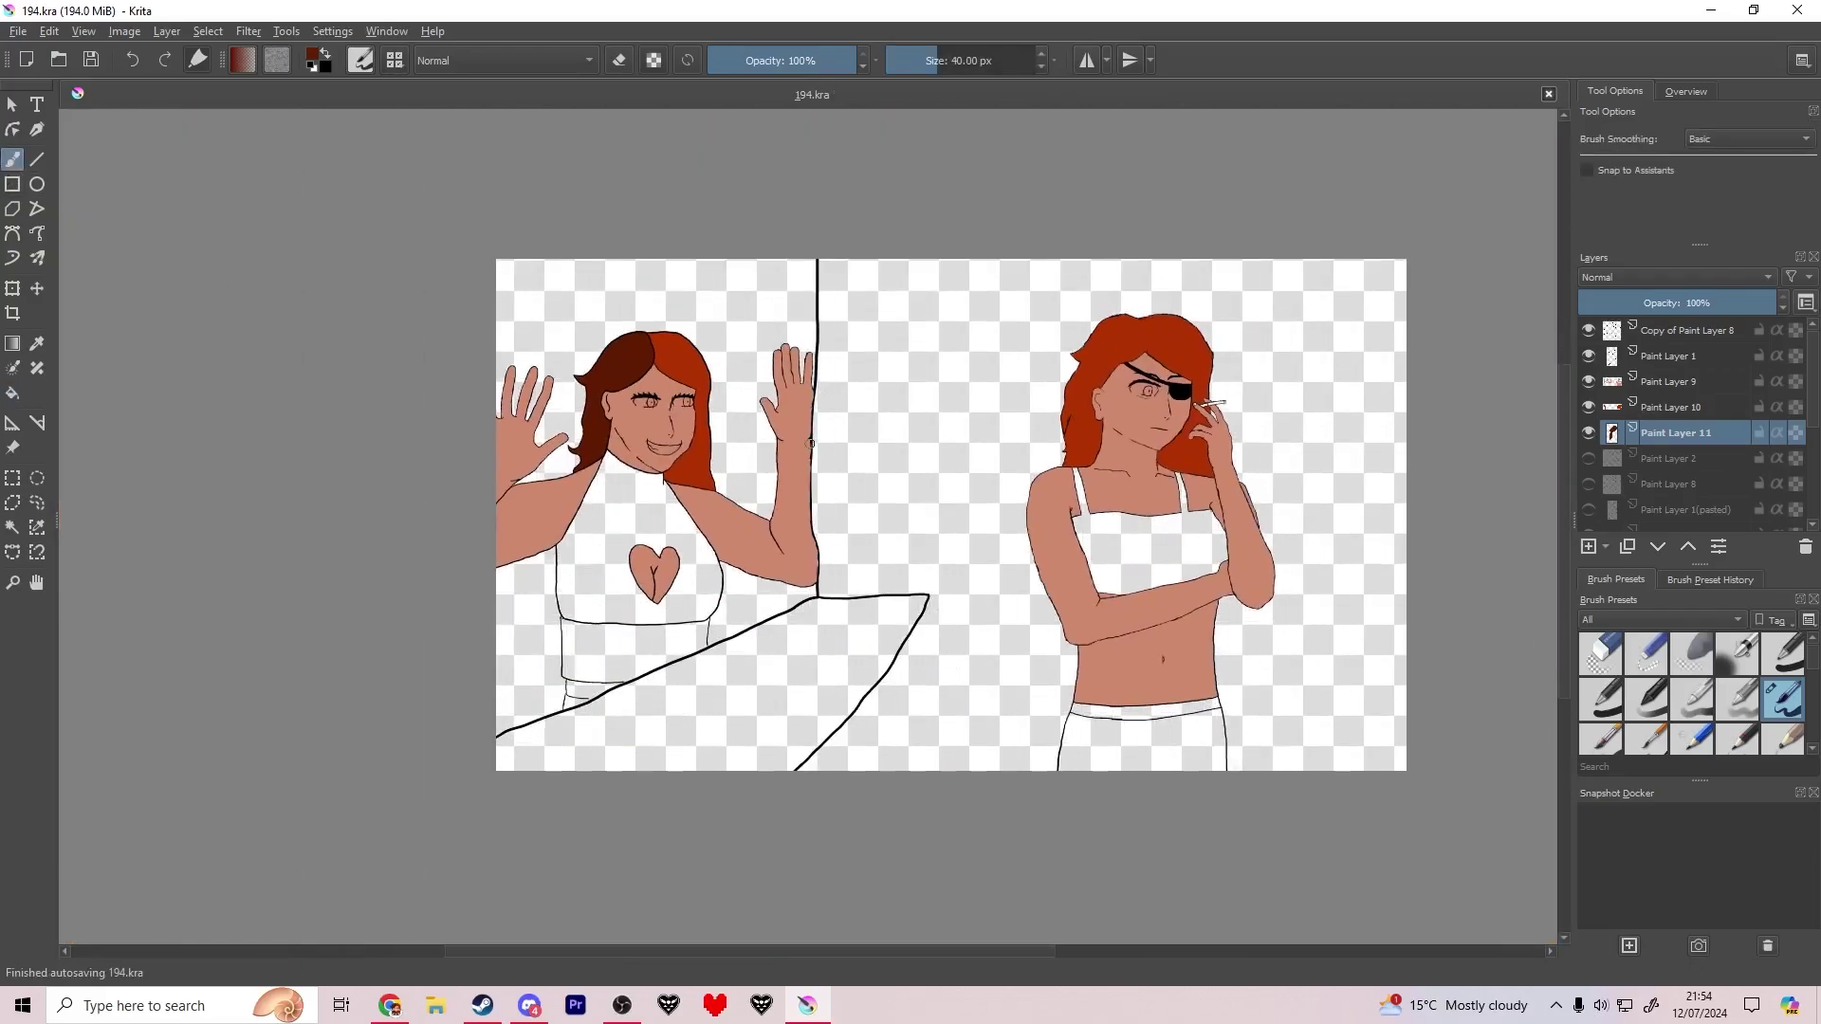
Step: Add a new paint layer beneath Paint Layer 11 and set the brush colour to dark grey #545454
left_click(1587, 546)
left_click(1658, 547)
scroll(382, 394, "up", 1)
left_click(313, 55)
left_click_drag(754, 370, 720, 345)
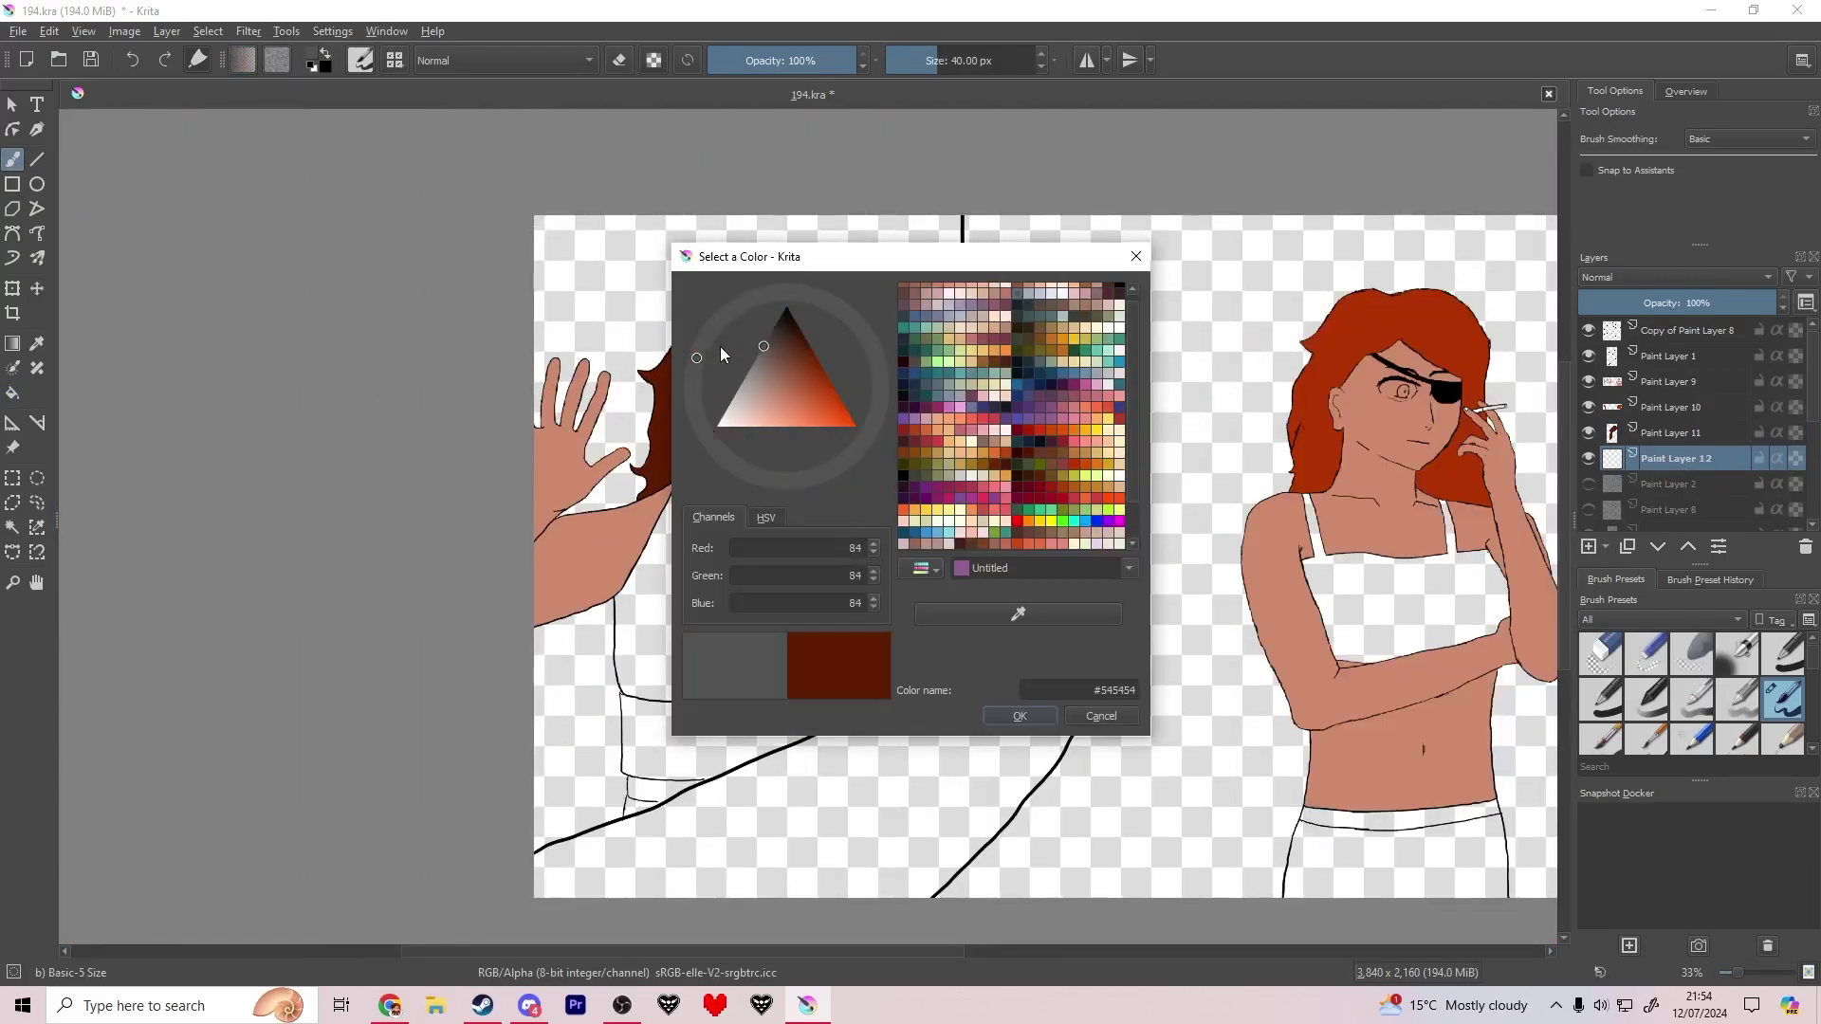
left_click(1020, 716)
Step: Paint a dark grey border inside the smiling character's halter top, along its sides, hem and neckline
scroll(650, 654, "up", 3)
left_click_drag(860, 318, 813, 510)
key("ctrl+z")
left_click_drag(553, 489, 552, 468)
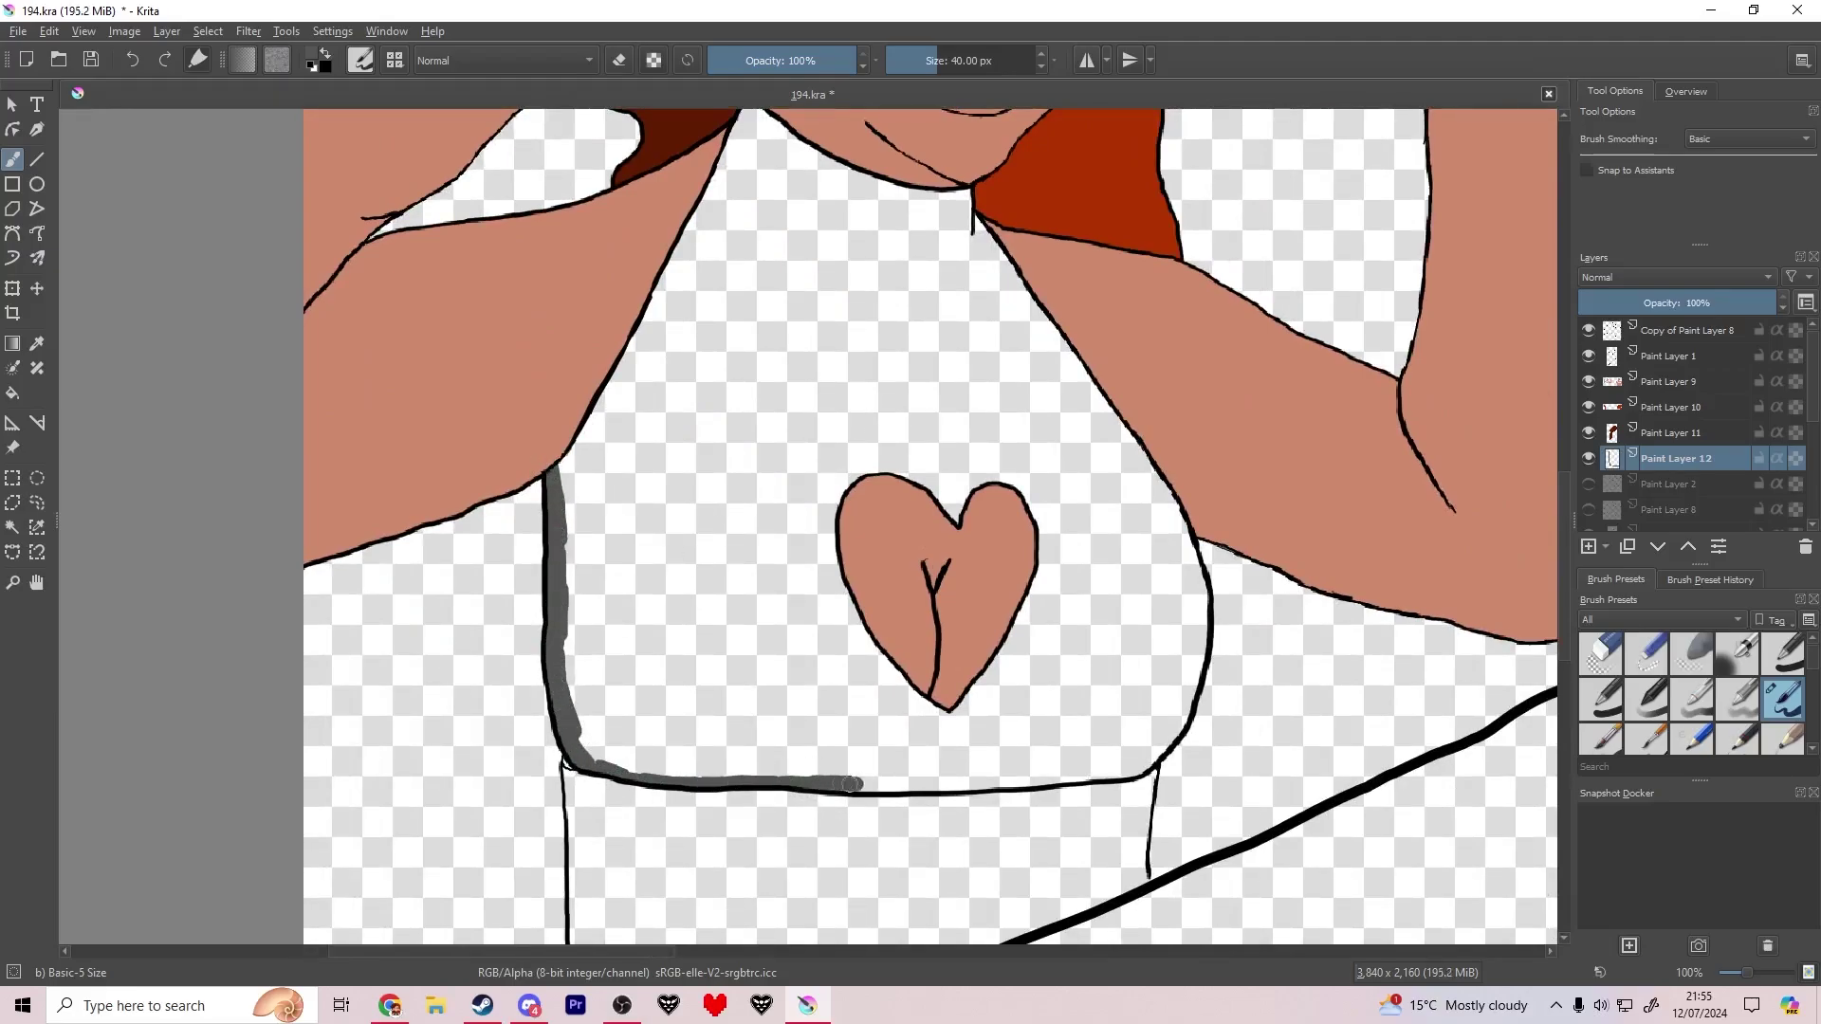
scroll(938, 768, "up", 4)
mouse_move(555, 592)
left_mouse_down()
mouse_move(1097, 556)
mouse_move(1392, 348)
mouse_move(1442, 169)
mouse_move(801, 621)
mouse_move(808, 418)
mouse_move(752, 271)
left_mouse_up()
scroll(1442, 169, "down", 2)
scroll(705, 430, "down", 3)
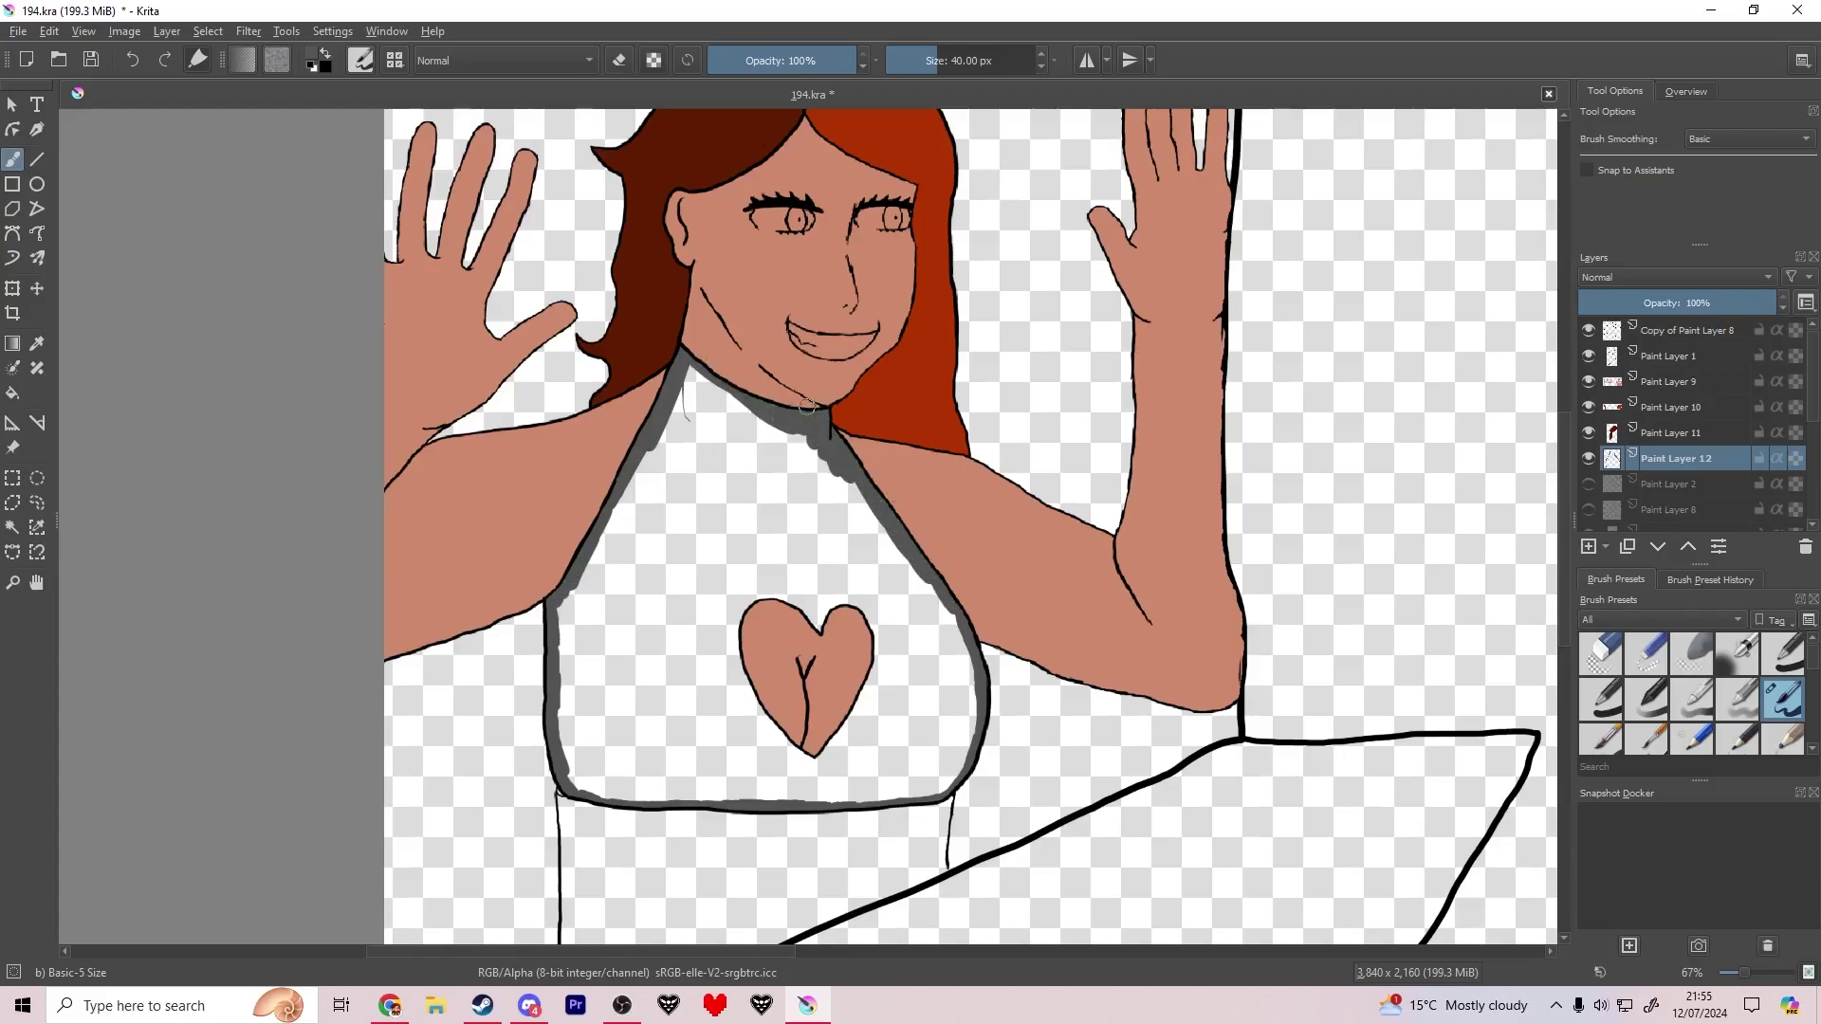
Step: Fill the halter top with dark grey and save the drawing
left_click(12, 393)
left_click(770, 472)
left_click(12, 159)
scroll(706, 322, "down", 2)
key("ctrl+s")
Step: Border a triangular area between the lower waist hem and the diagonal line in dark grey and fill it
scroll(692, 586, "up", 5)
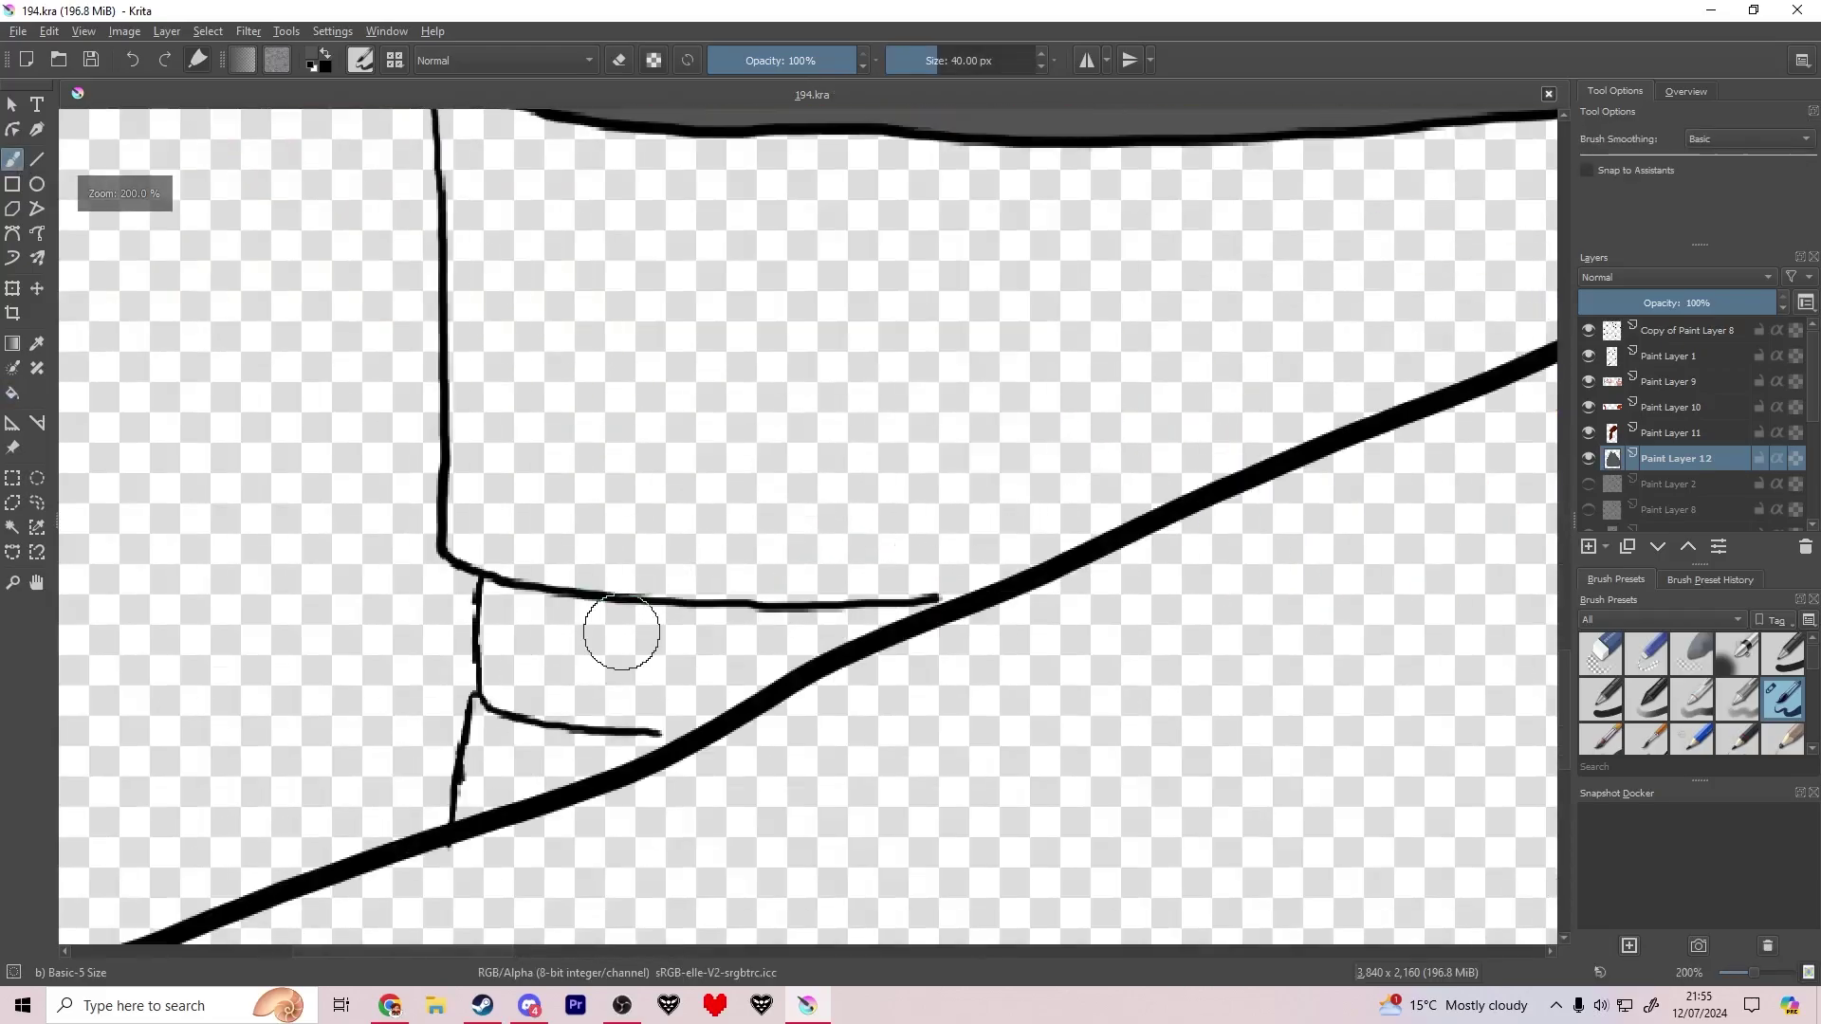
scroll(621, 632, "down", 3)
scroll(604, 618, "up", 4)
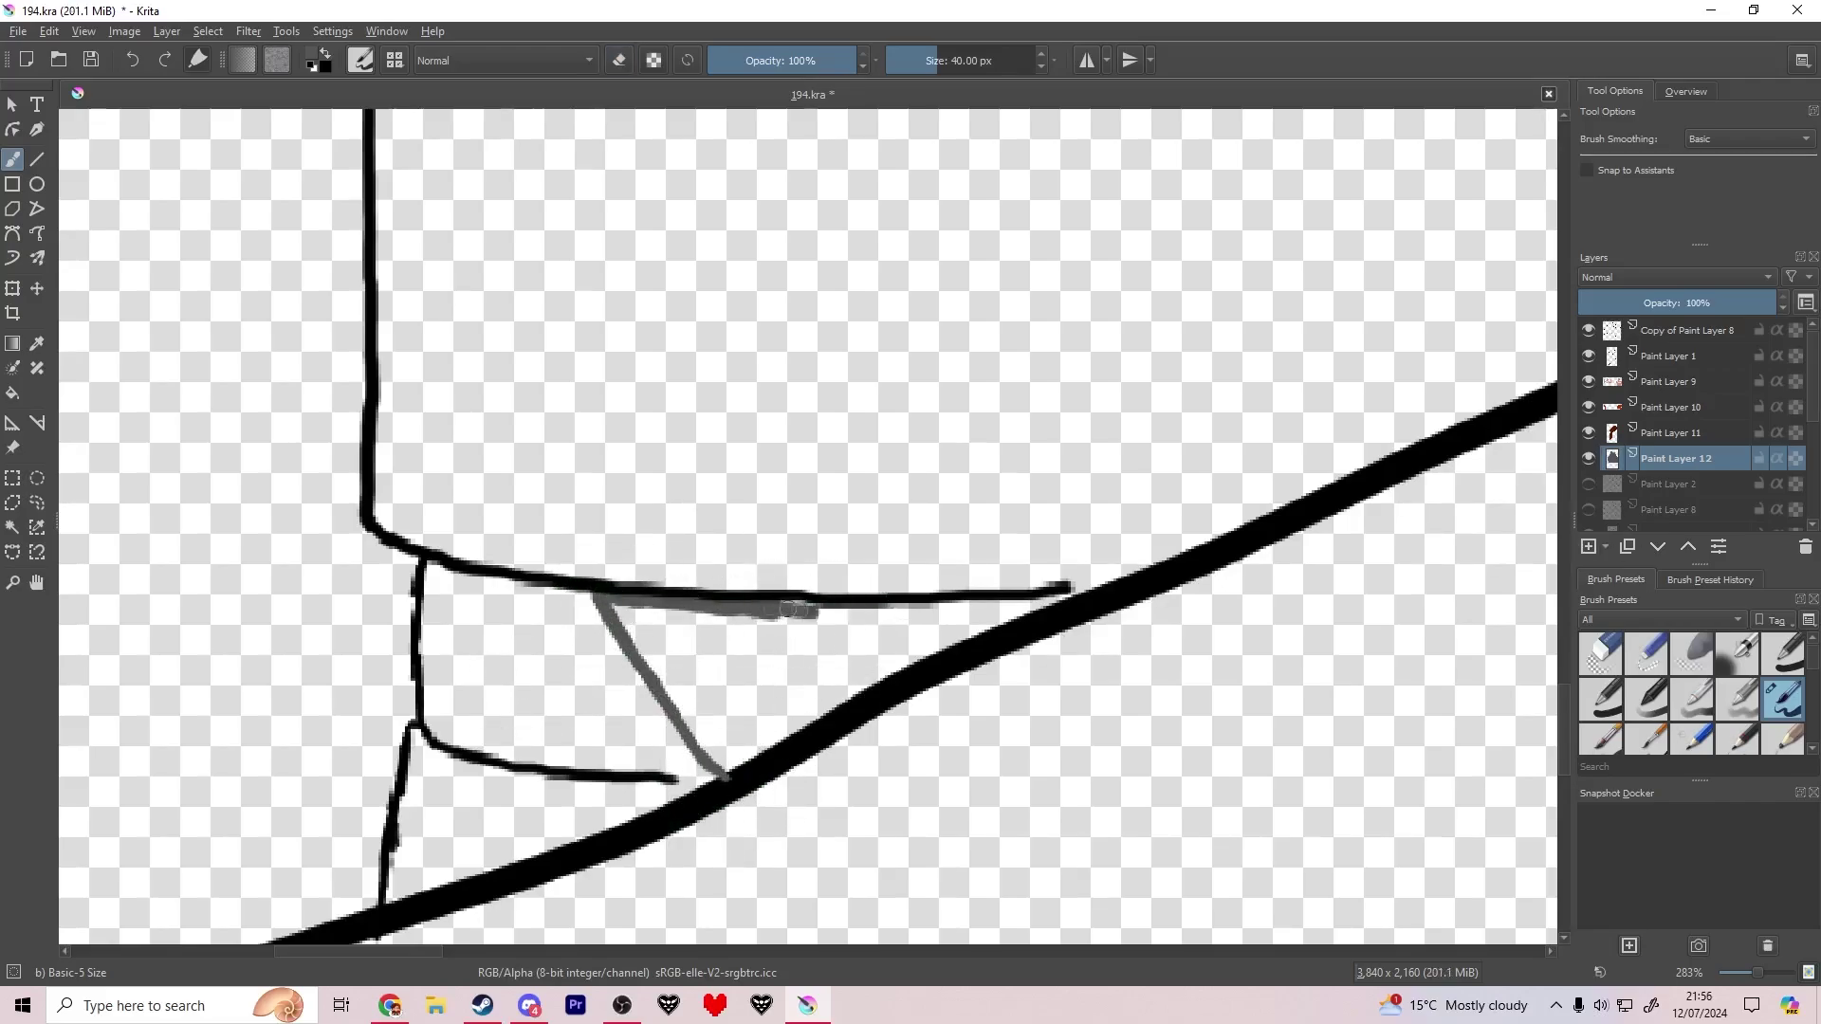
left_click_drag(960, 644, 731, 762)
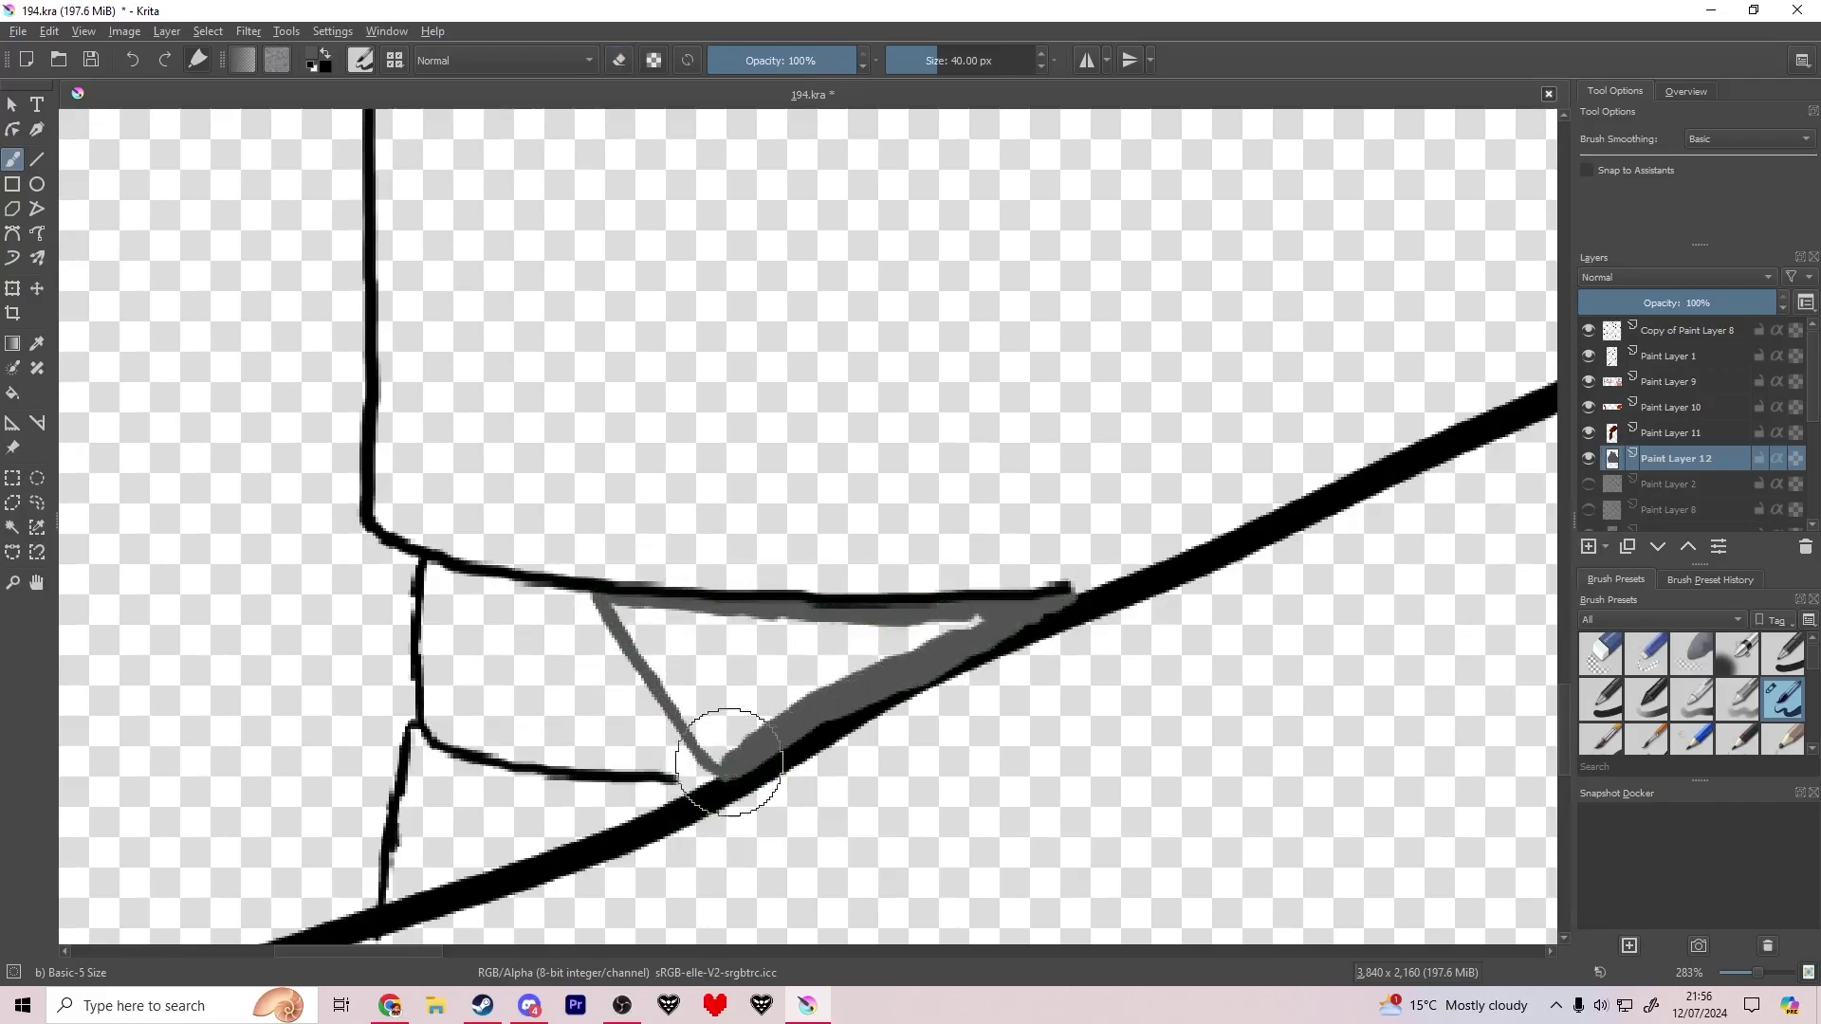
key("f")
left_click(765, 687)
Step: On the line art layer Copy of Paint Layer 8, outline the grey triangle in black and close the adjoining line gaps
left_click(1683, 335)
key("b")
left_click_drag(1005, 428, 722, 416)
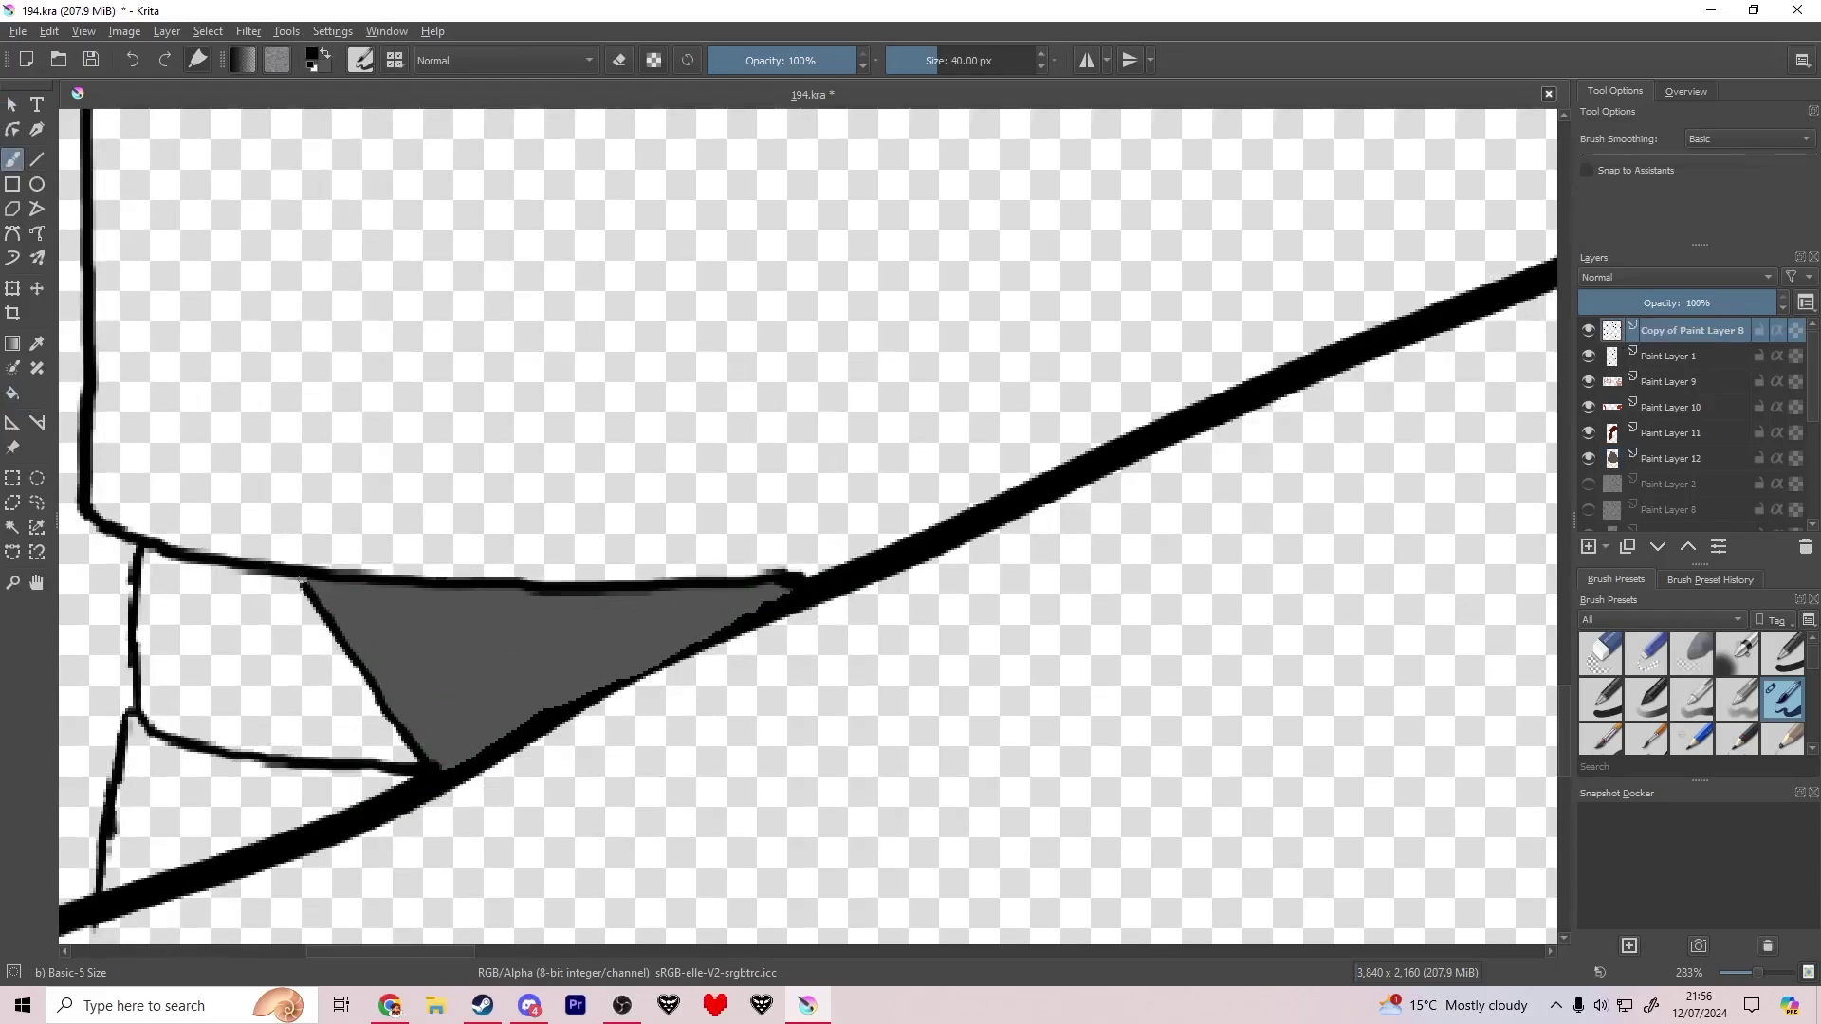
left_click_drag(301, 580, 303, 592)
Step: Move the background layer beneath Paint Layer 1, add a new paint layer beneath Paint Layer 12 and save
scroll(666, 700, "down", 8)
scroll(1677, 455, "down", 5)
mouse_move(1677, 517)
left_mouse_down()
mouse_move(1672, 332)
mouse_move(1679, 381)
left_mouse_up()
left_click(1674, 484)
left_click(1588, 547)
left_click_drag(661, 646, 678, 600)
scroll(678, 600, "up", 4)
key("ctrl+s")
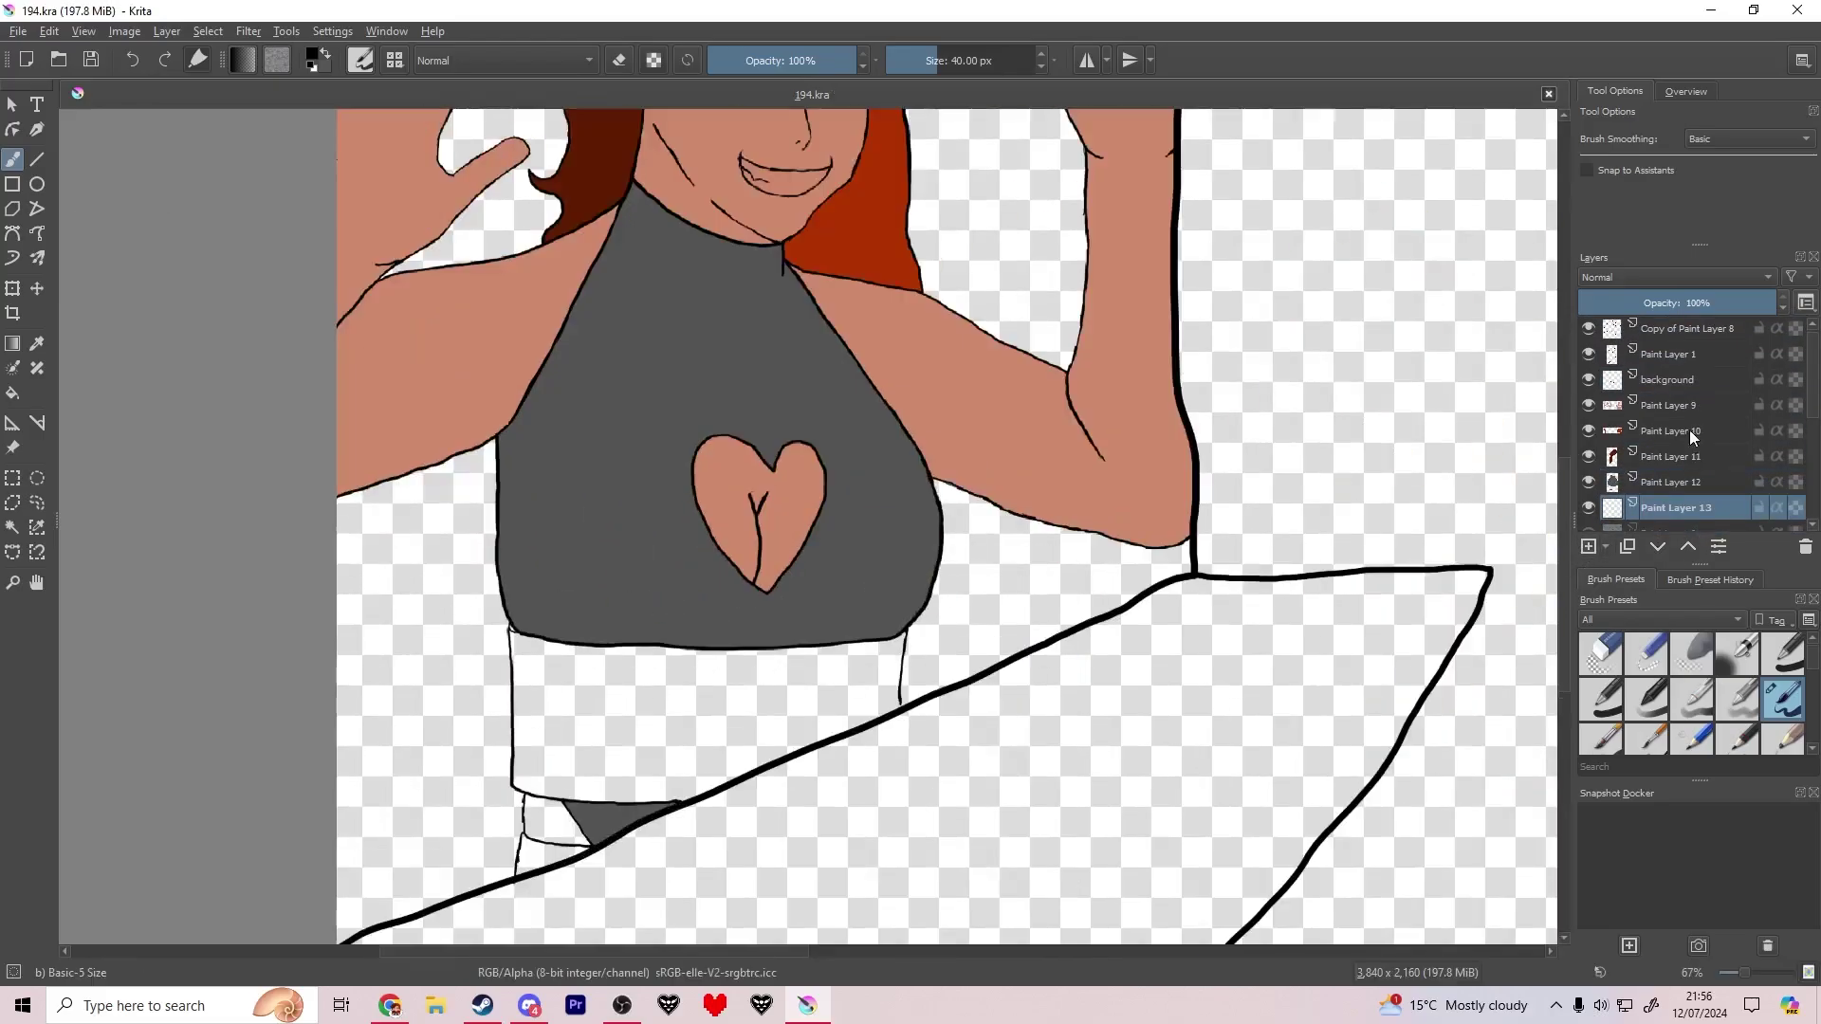
Step: On Paint Layer 9, sample the arm's skin colour and colour the hip area beside the grey triangle
left_click(1686, 406)
left_click(1110, 474, "ctrl")
scroll(520, 896, "up", 5)
left_click_drag(572, 353, 571, 307)
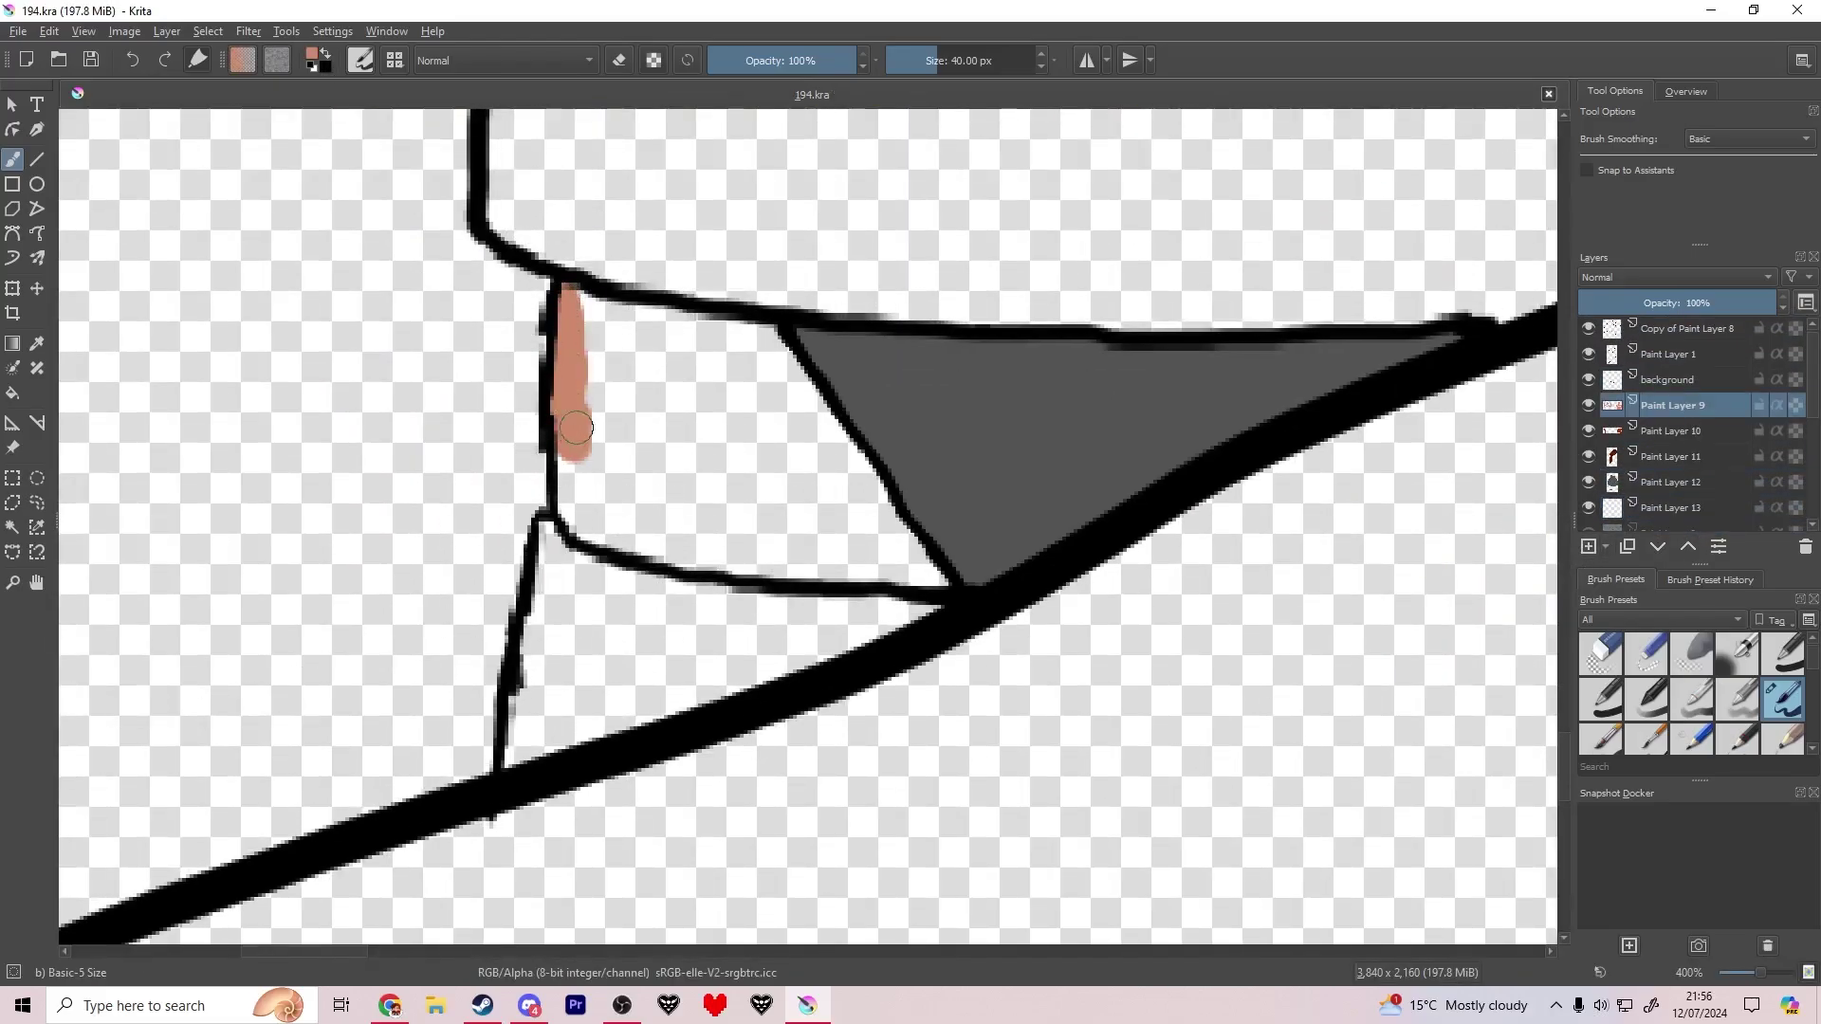
mouse_move(580, 527)
left_mouse_down()
mouse_move(696, 530)
mouse_move(756, 564)
mouse_move(866, 576)
mouse_move(867, 510)
left_mouse_up()
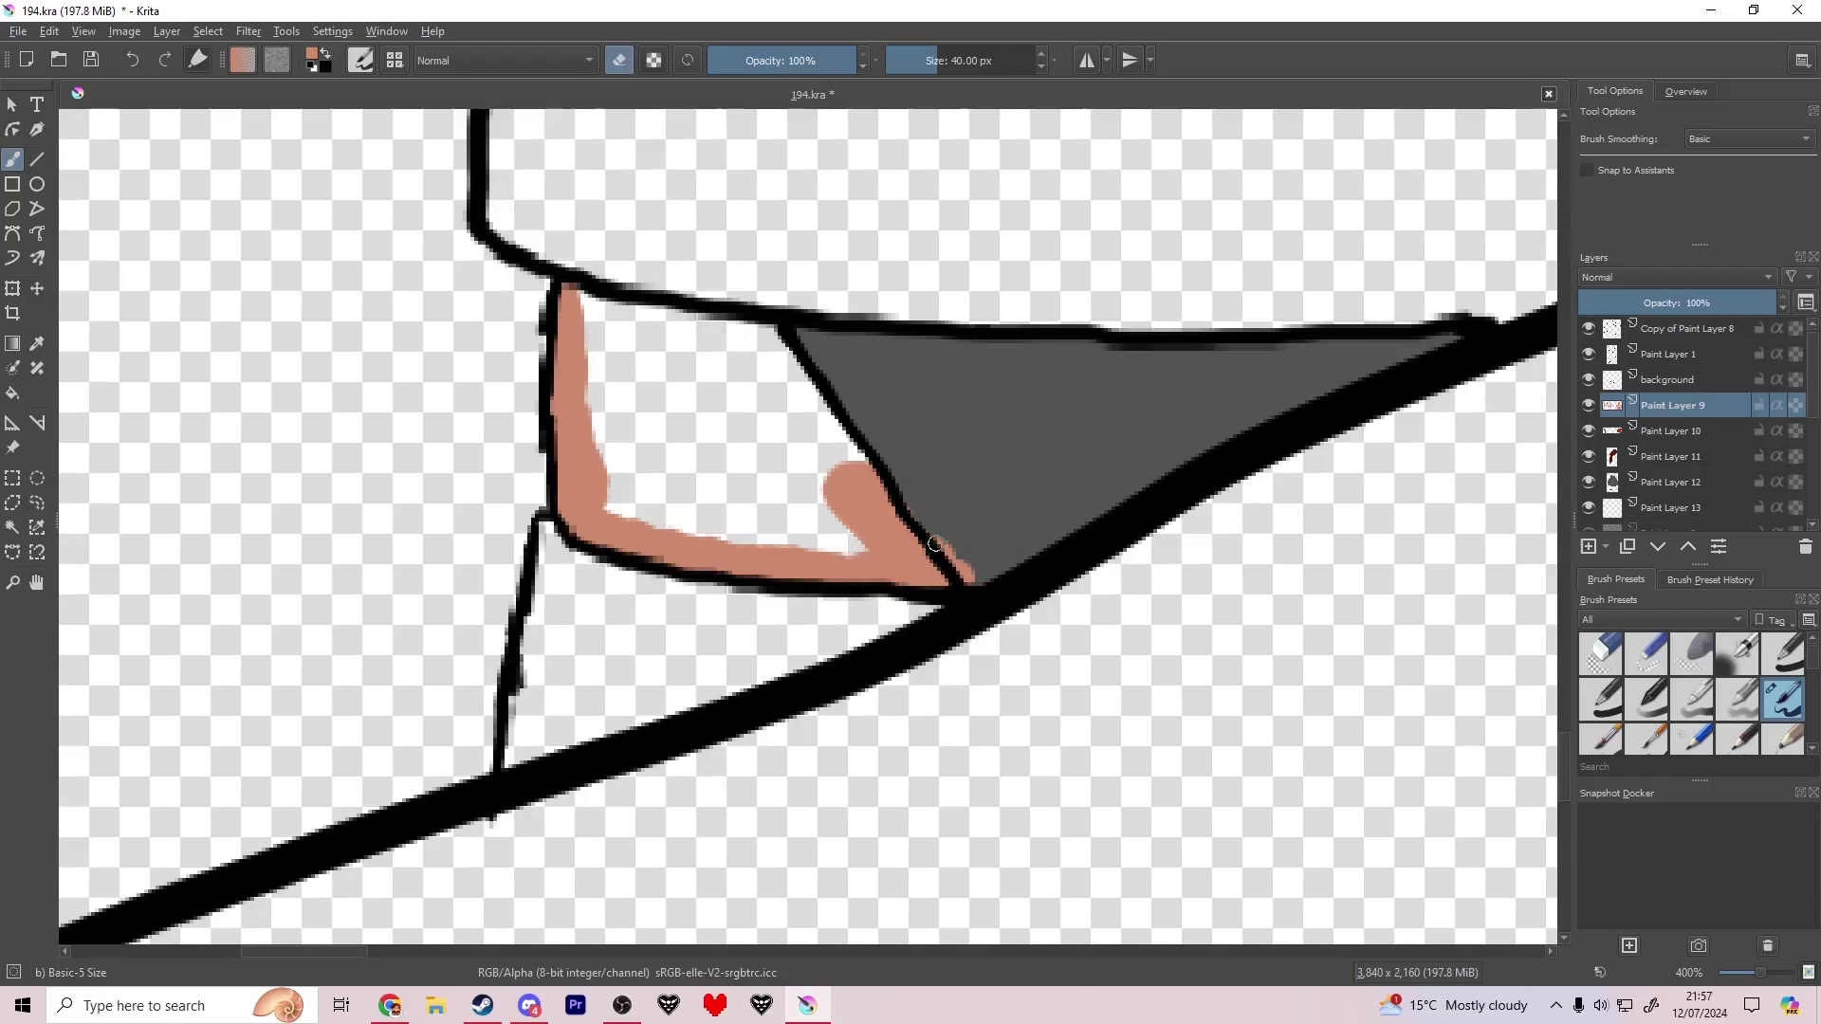
mouse_move(721, 324)
left_mouse_down()
mouse_move(588, 326)
mouse_move(631, 427)
mouse_move(746, 404)
mouse_move(744, 463)
left_mouse_up()
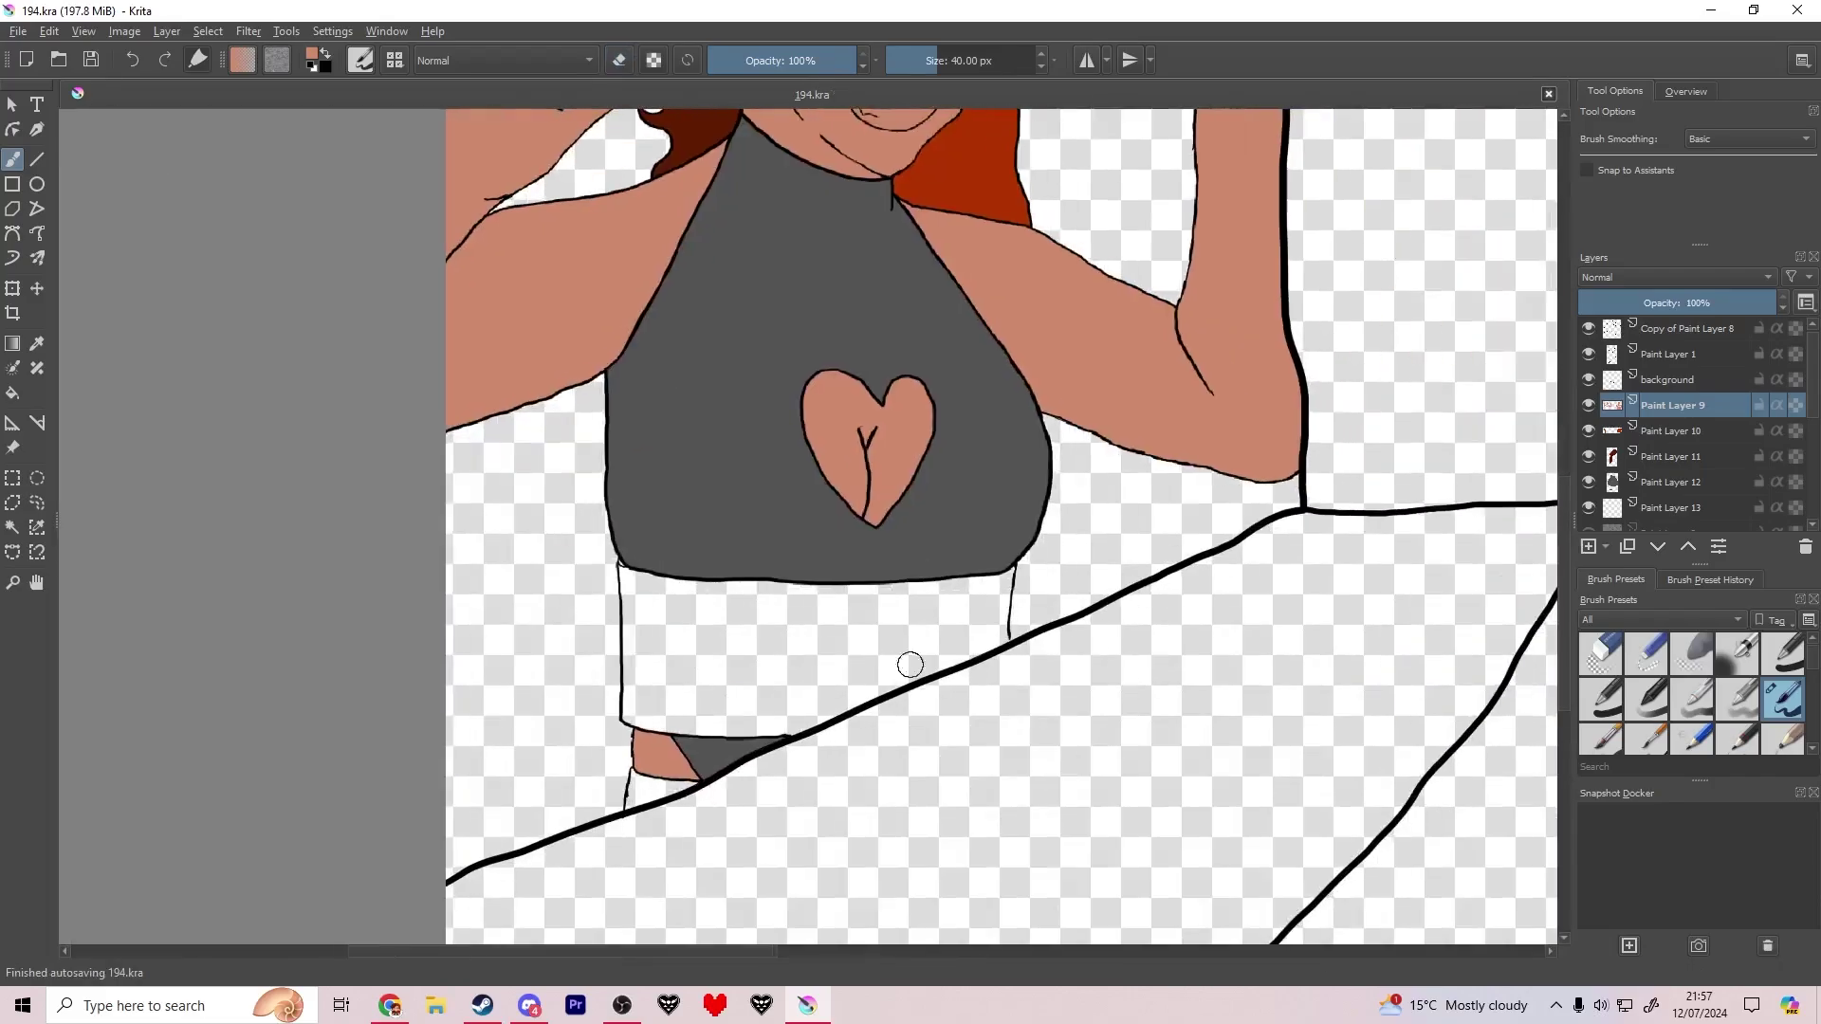
Step: Select Paint Layer 13 and choose a very light grey brush colour
left_click(1669, 507)
left_click(313, 60)
left_click(750, 360)
left_click(1005, 707)
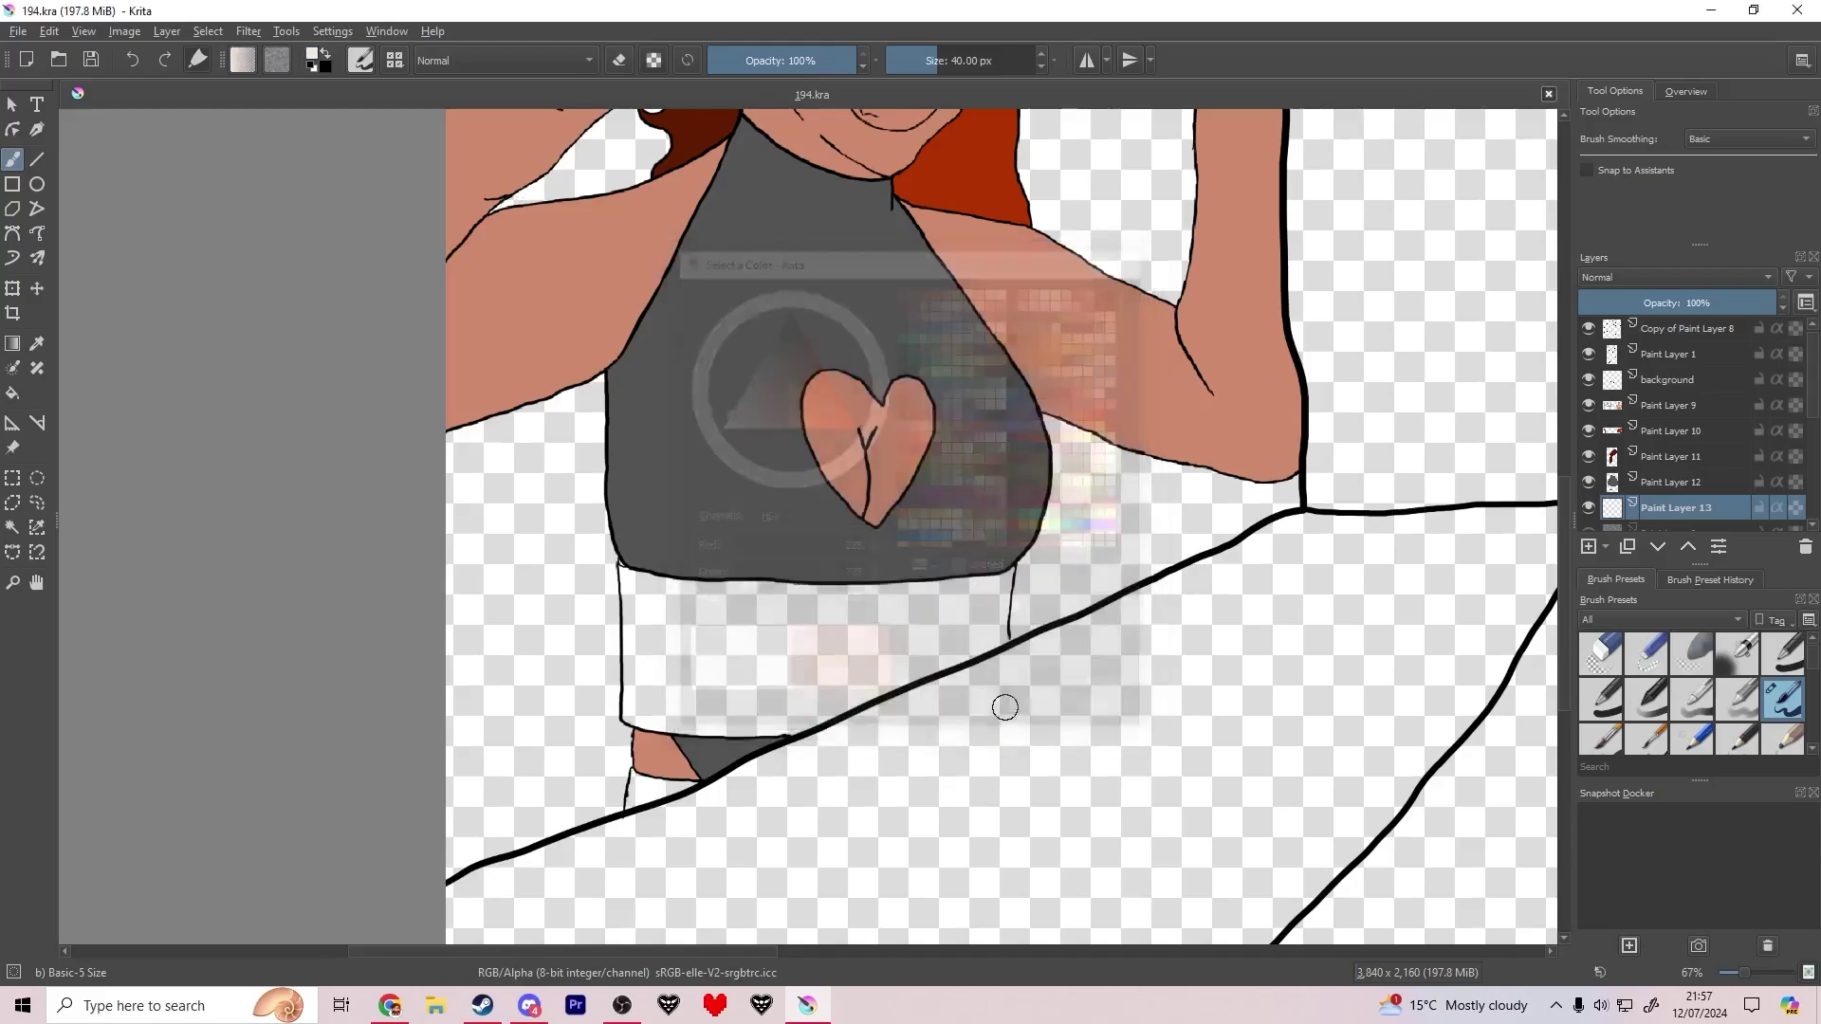
Step: Paint a light grey border around the waist section below the halter top
scroll(692, 664, "up", 2)
left_click_drag(552, 581, 555, 628)
scroll(636, 821, "up", 2)
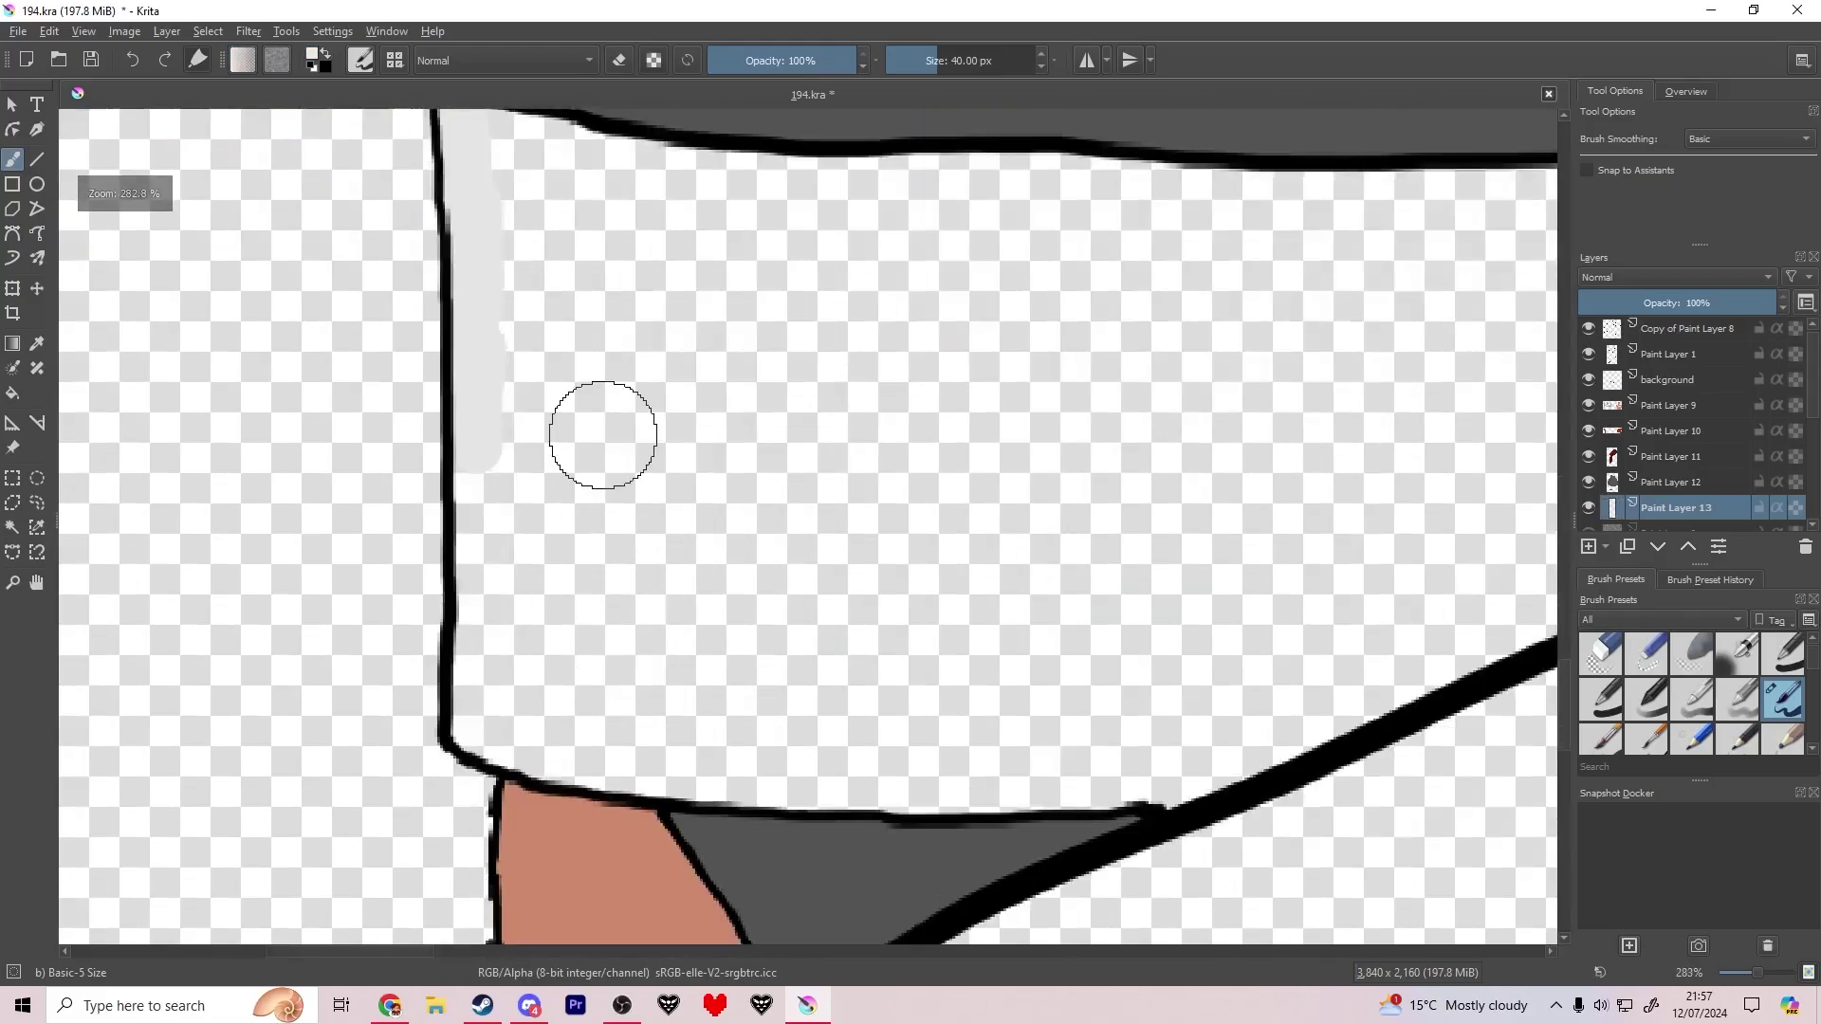
left_click_drag(482, 446, 475, 477)
mouse_move(474, 733)
left_mouse_down()
mouse_move(1097, 781)
mouse_move(1362, 720)
left_mouse_up()
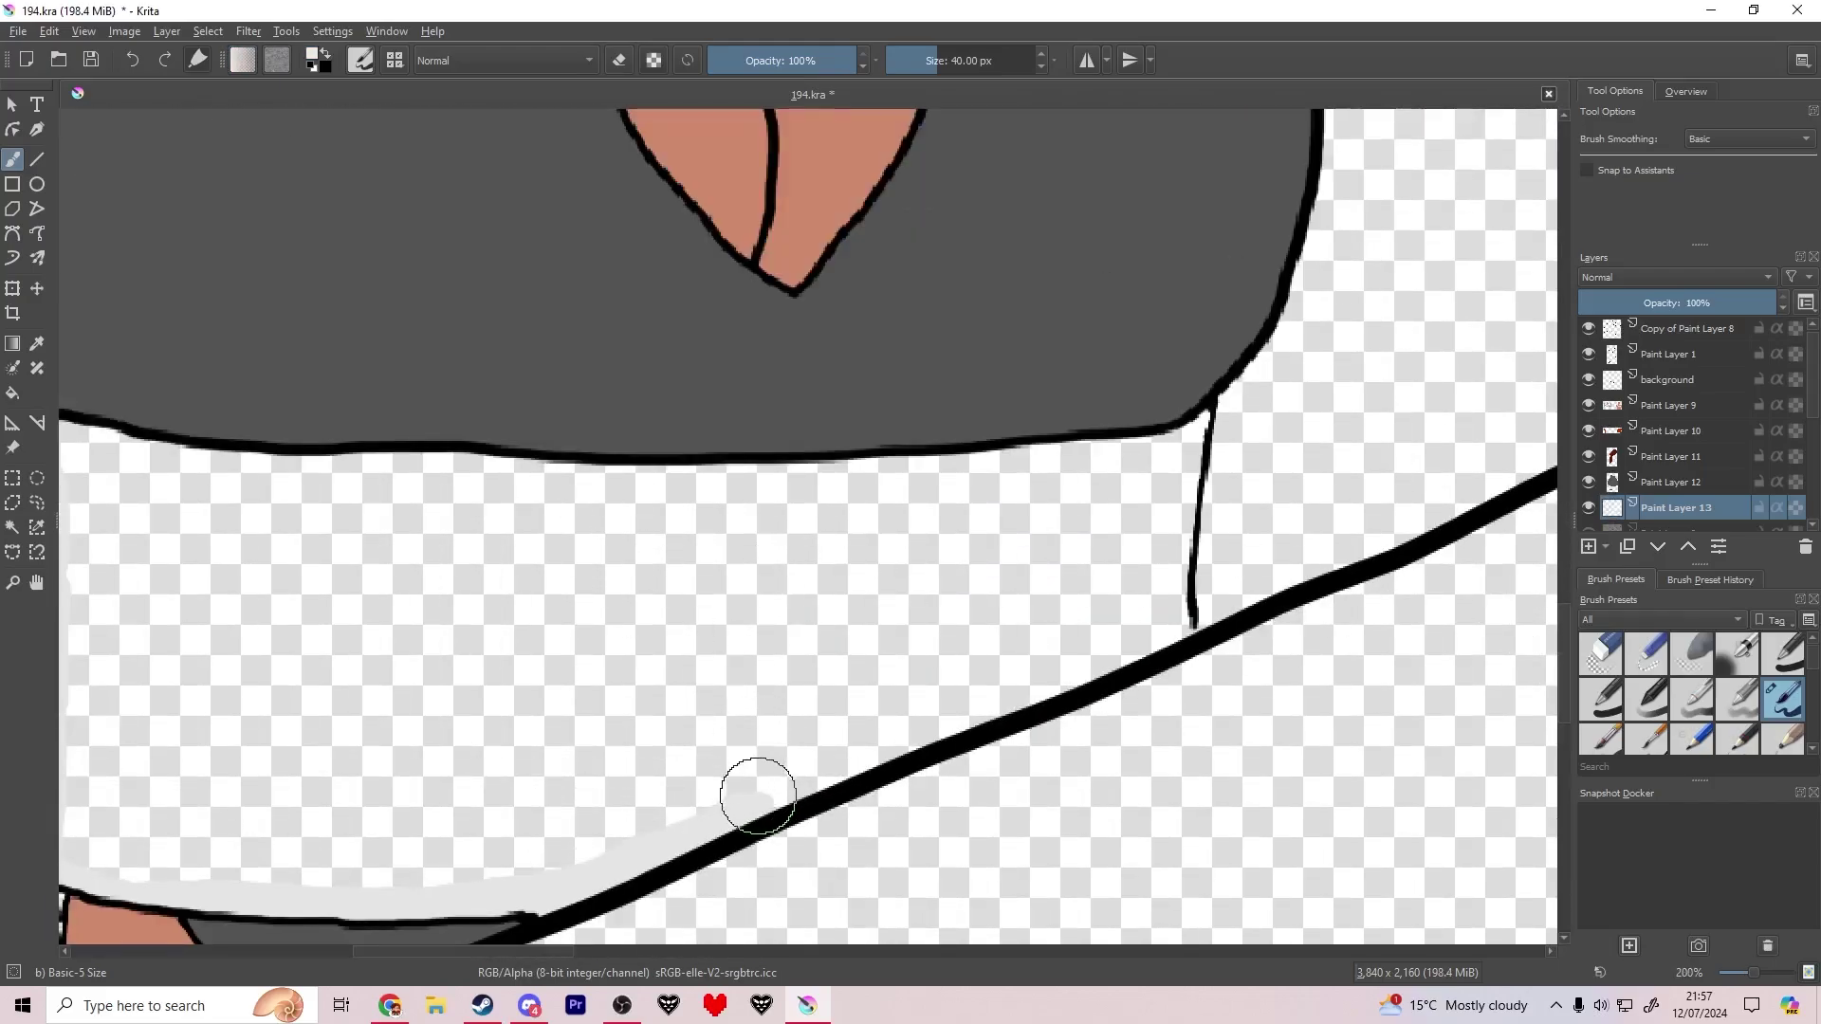
left_click_drag(756, 784, 1101, 665)
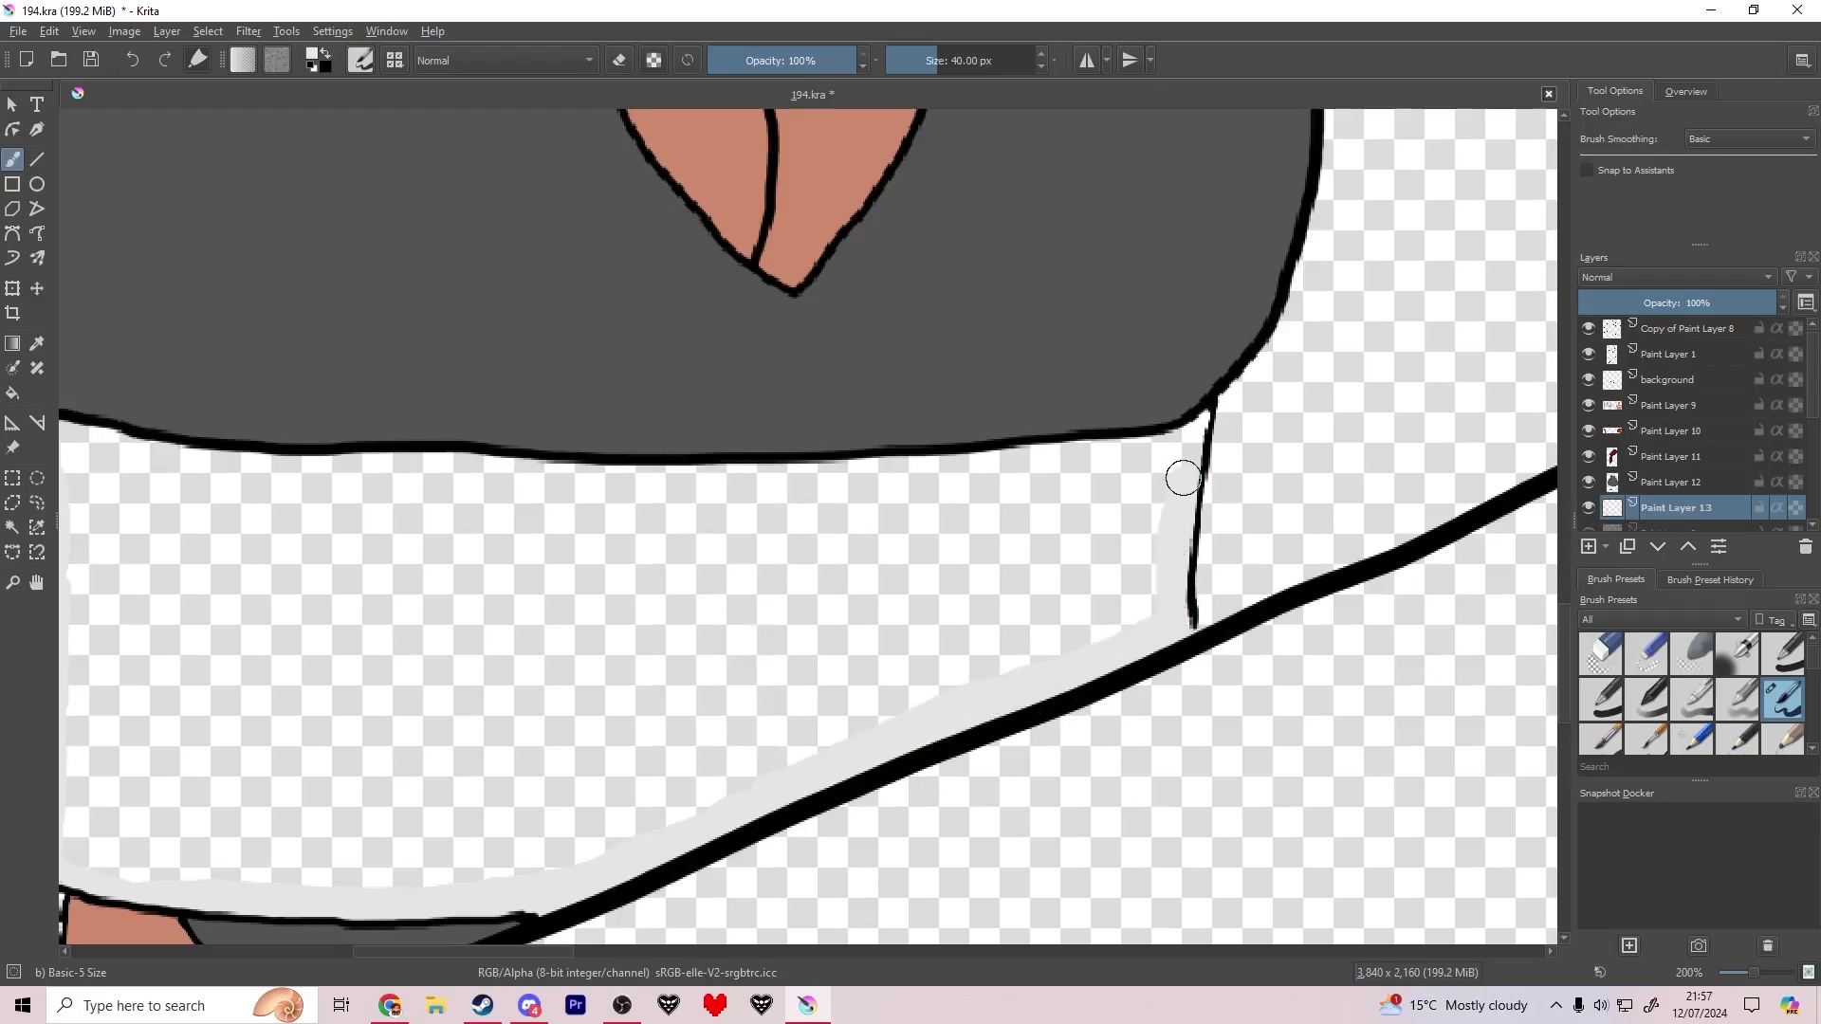
mouse_move(1112, 439)
left_mouse_down()
mouse_move(197, 457)
mouse_move(1046, 623)
mouse_move(937, 626)
left_mouse_up()
Step: Fill the bordered waist section with light grey
scroll(932, 633, "down", 3)
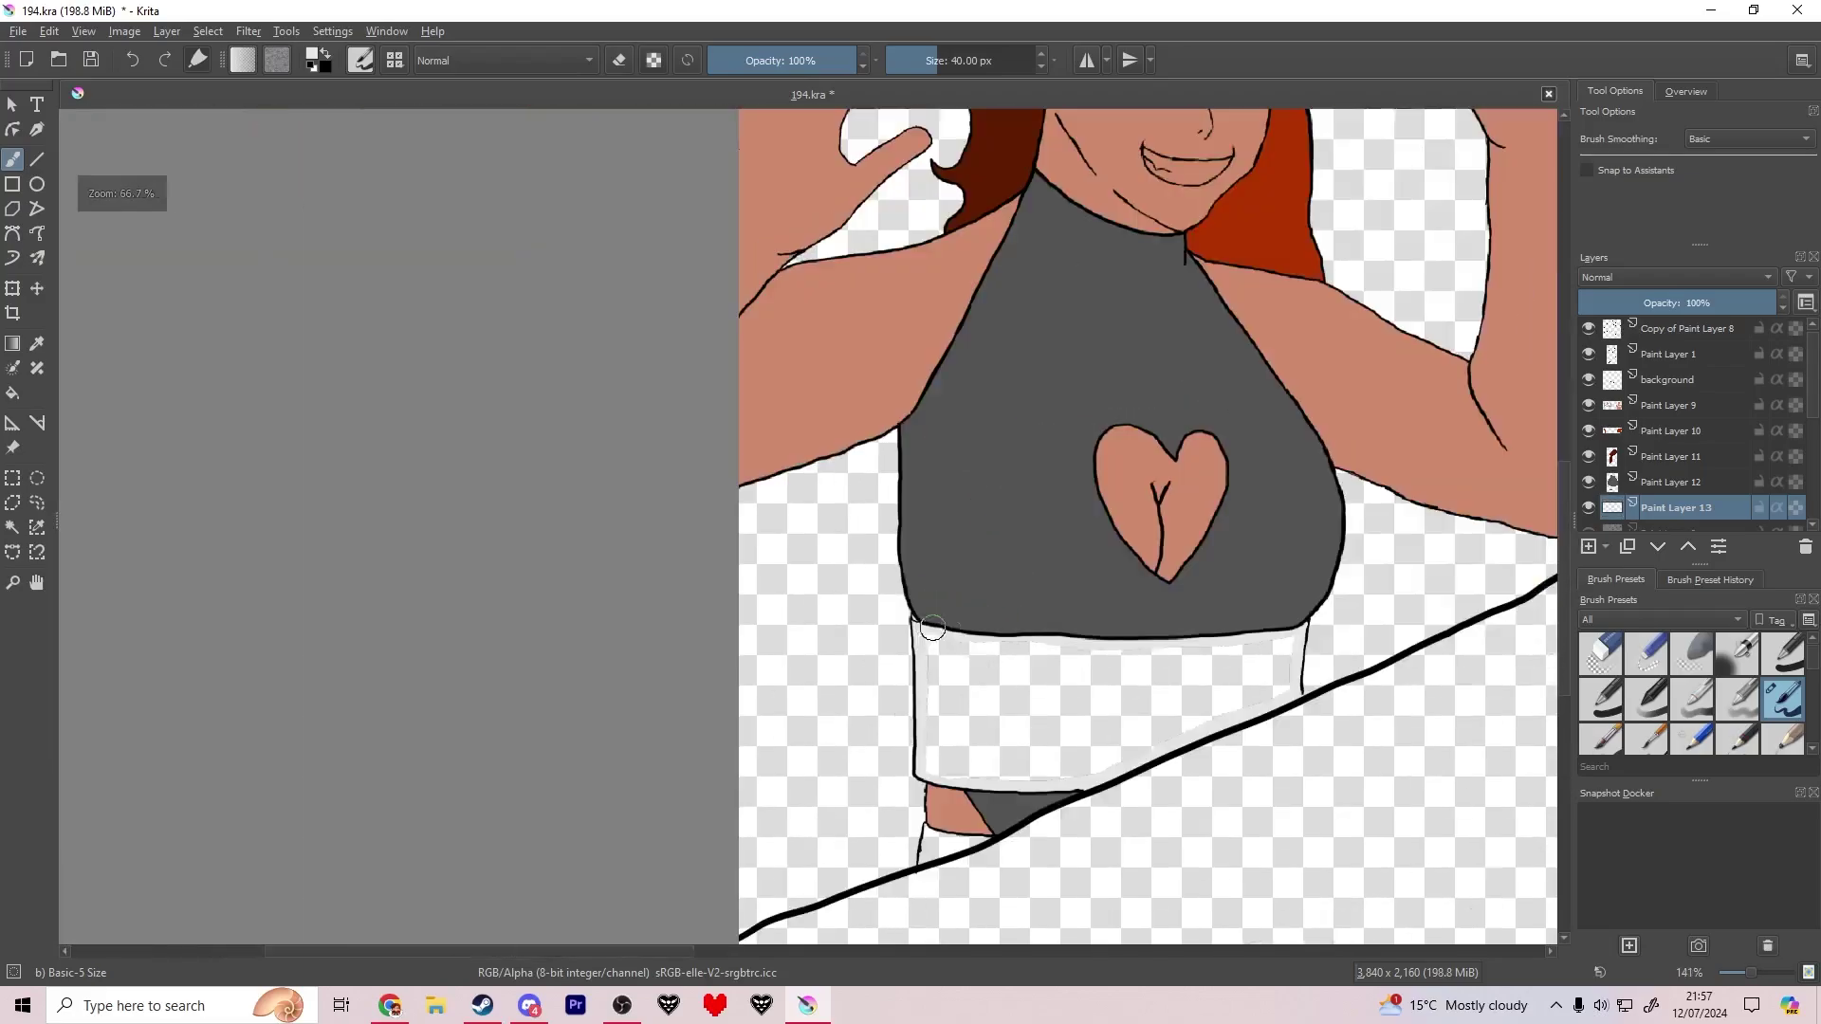
key("f")
left_click(959, 691)
scroll(958, 691, "down", 7)
scroll(831, 677, "up", 2)
mouse_move(831, 677)
left_mouse_down()
mouse_move(702, 708)
mouse_move(643, 643)
left_mouse_up()
left_click(12, 478)
right_click(772, 634)
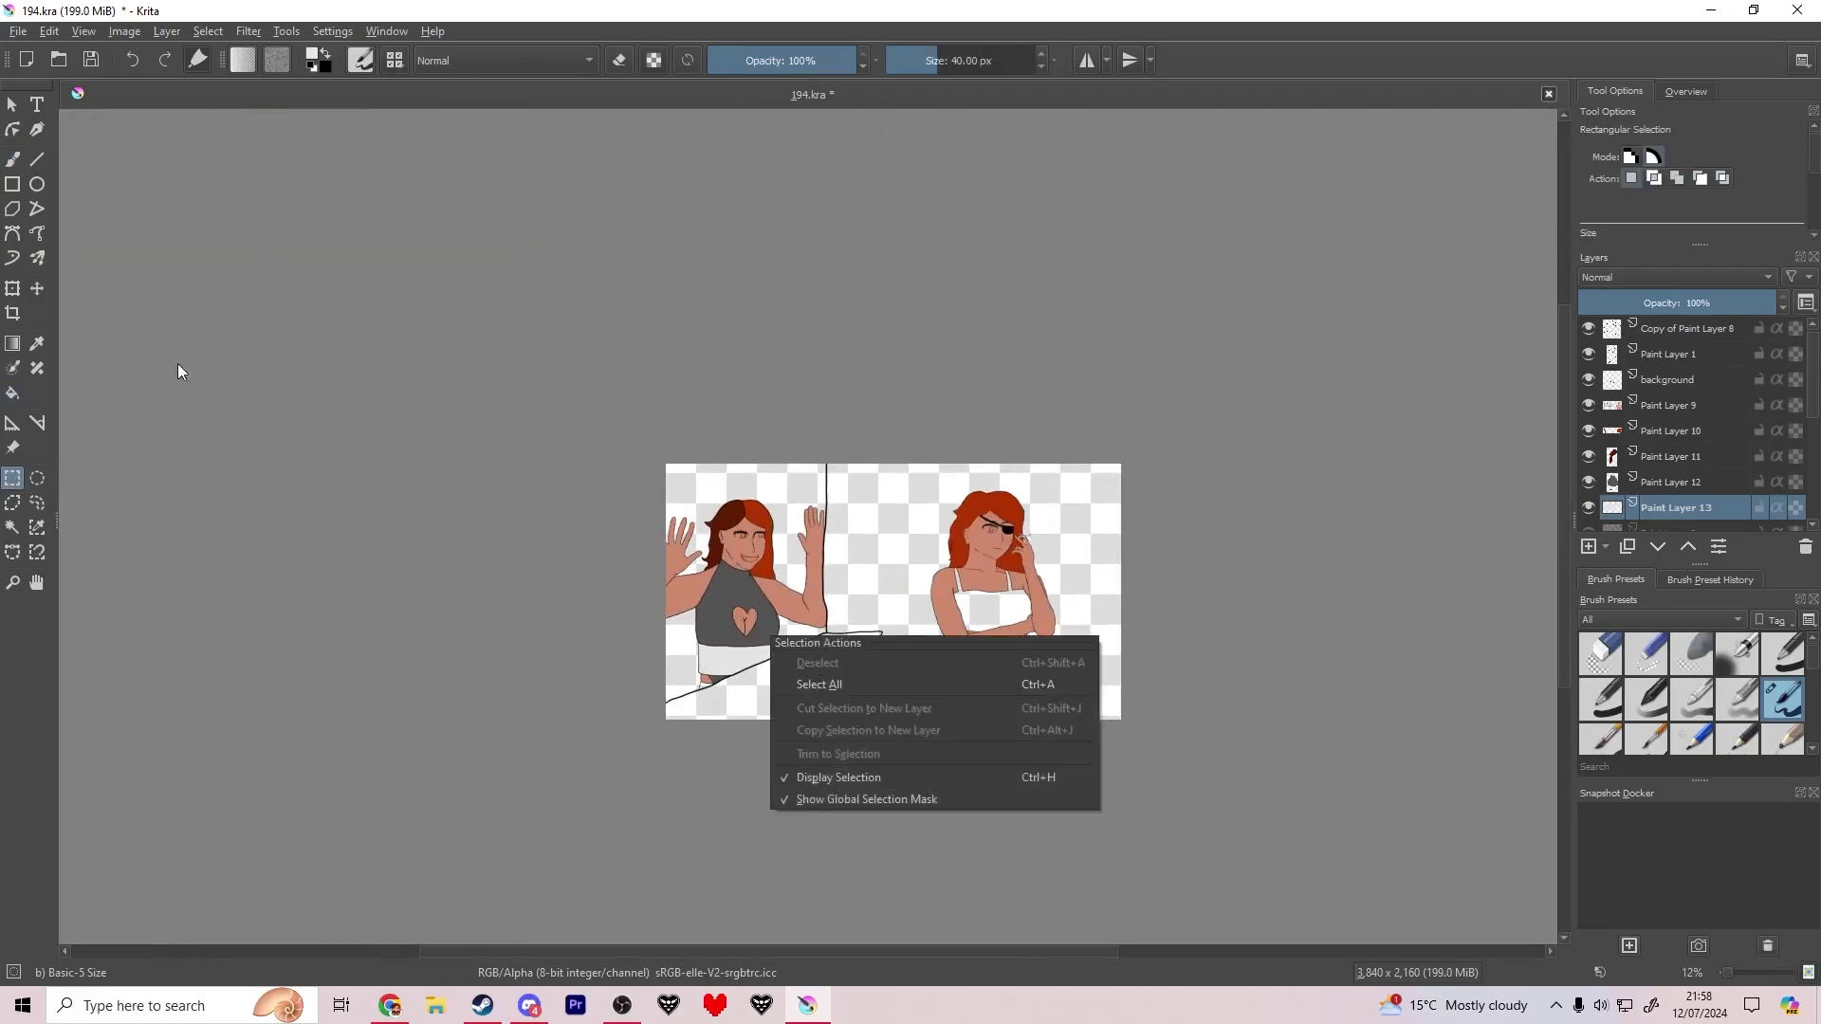
left_click(12, 160)
Step: Add a new paint layer beneath Paint Layer 13 and choose a strong dark blue brush colour
scroll(723, 700, "up", 3)
scroll(693, 621, "up", 2)
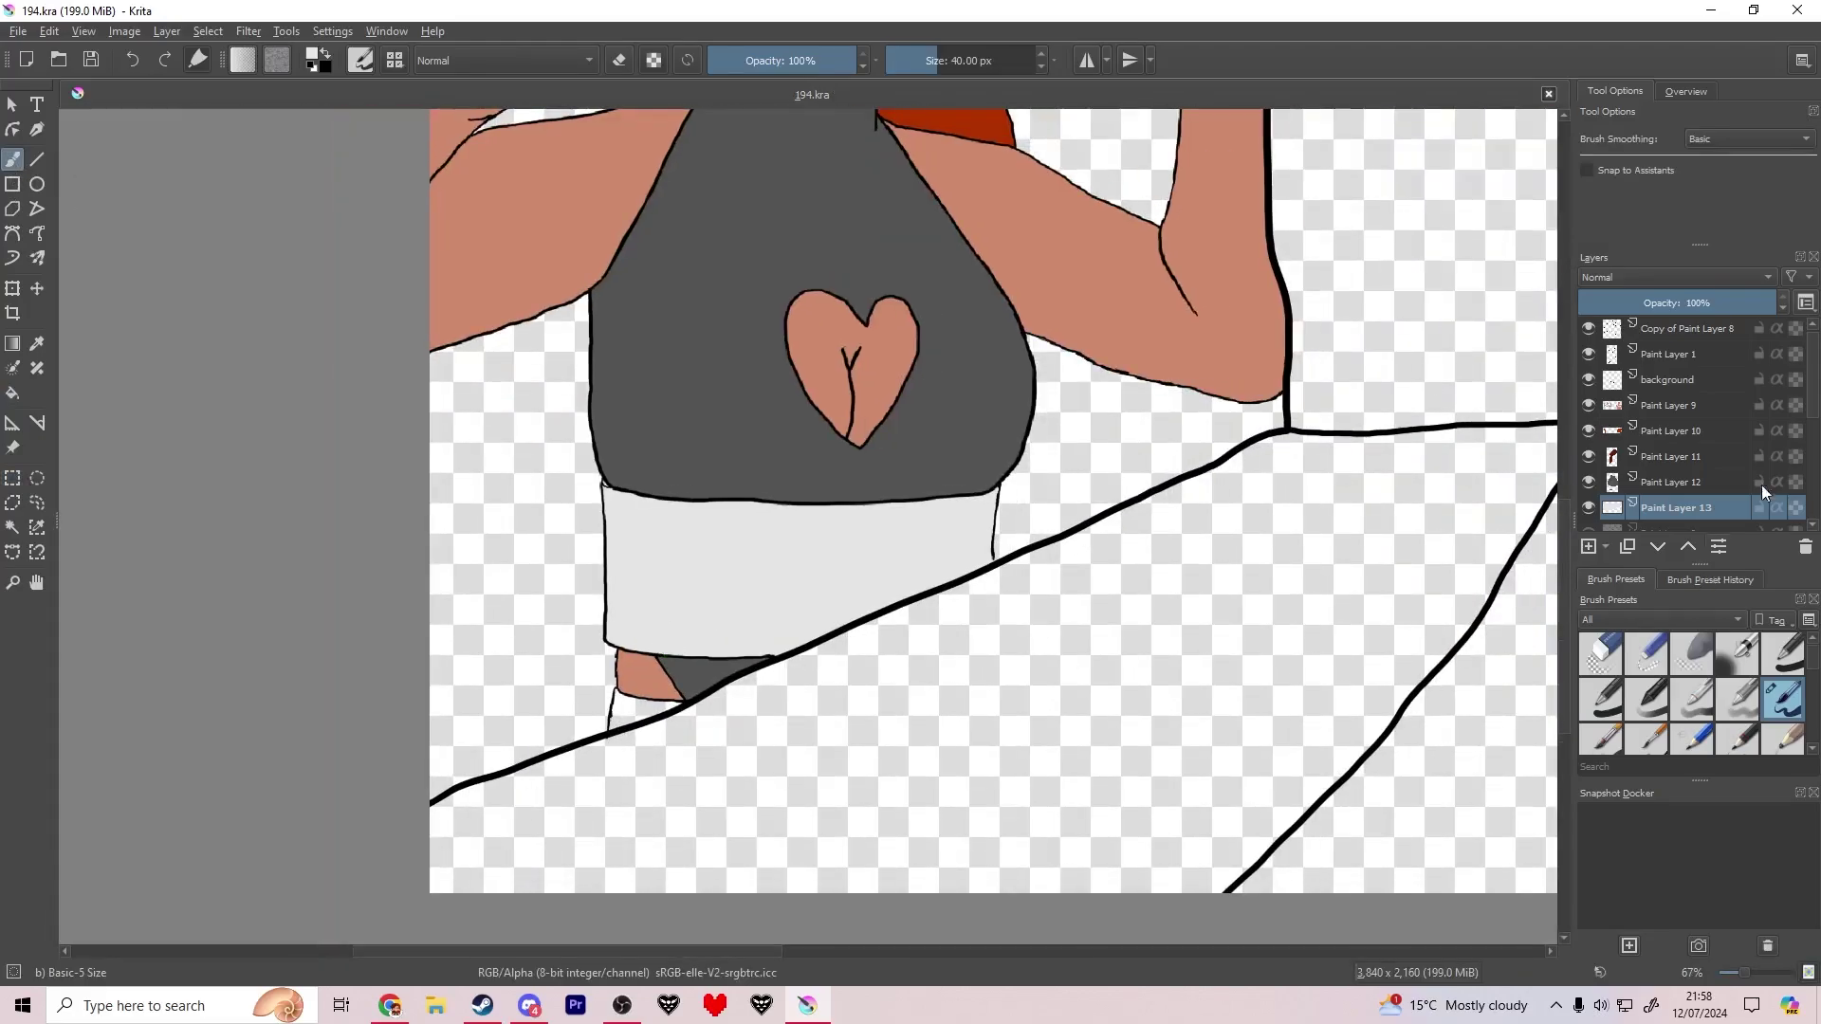
scroll(1762, 485, "down", 3)
left_click(1589, 546)
left_click_drag(1705, 372, 1705, 400)
left_click(312, 54)
left_click(850, 421)
left_click_drag(879, 403, 861, 445)
left_click(843, 393)
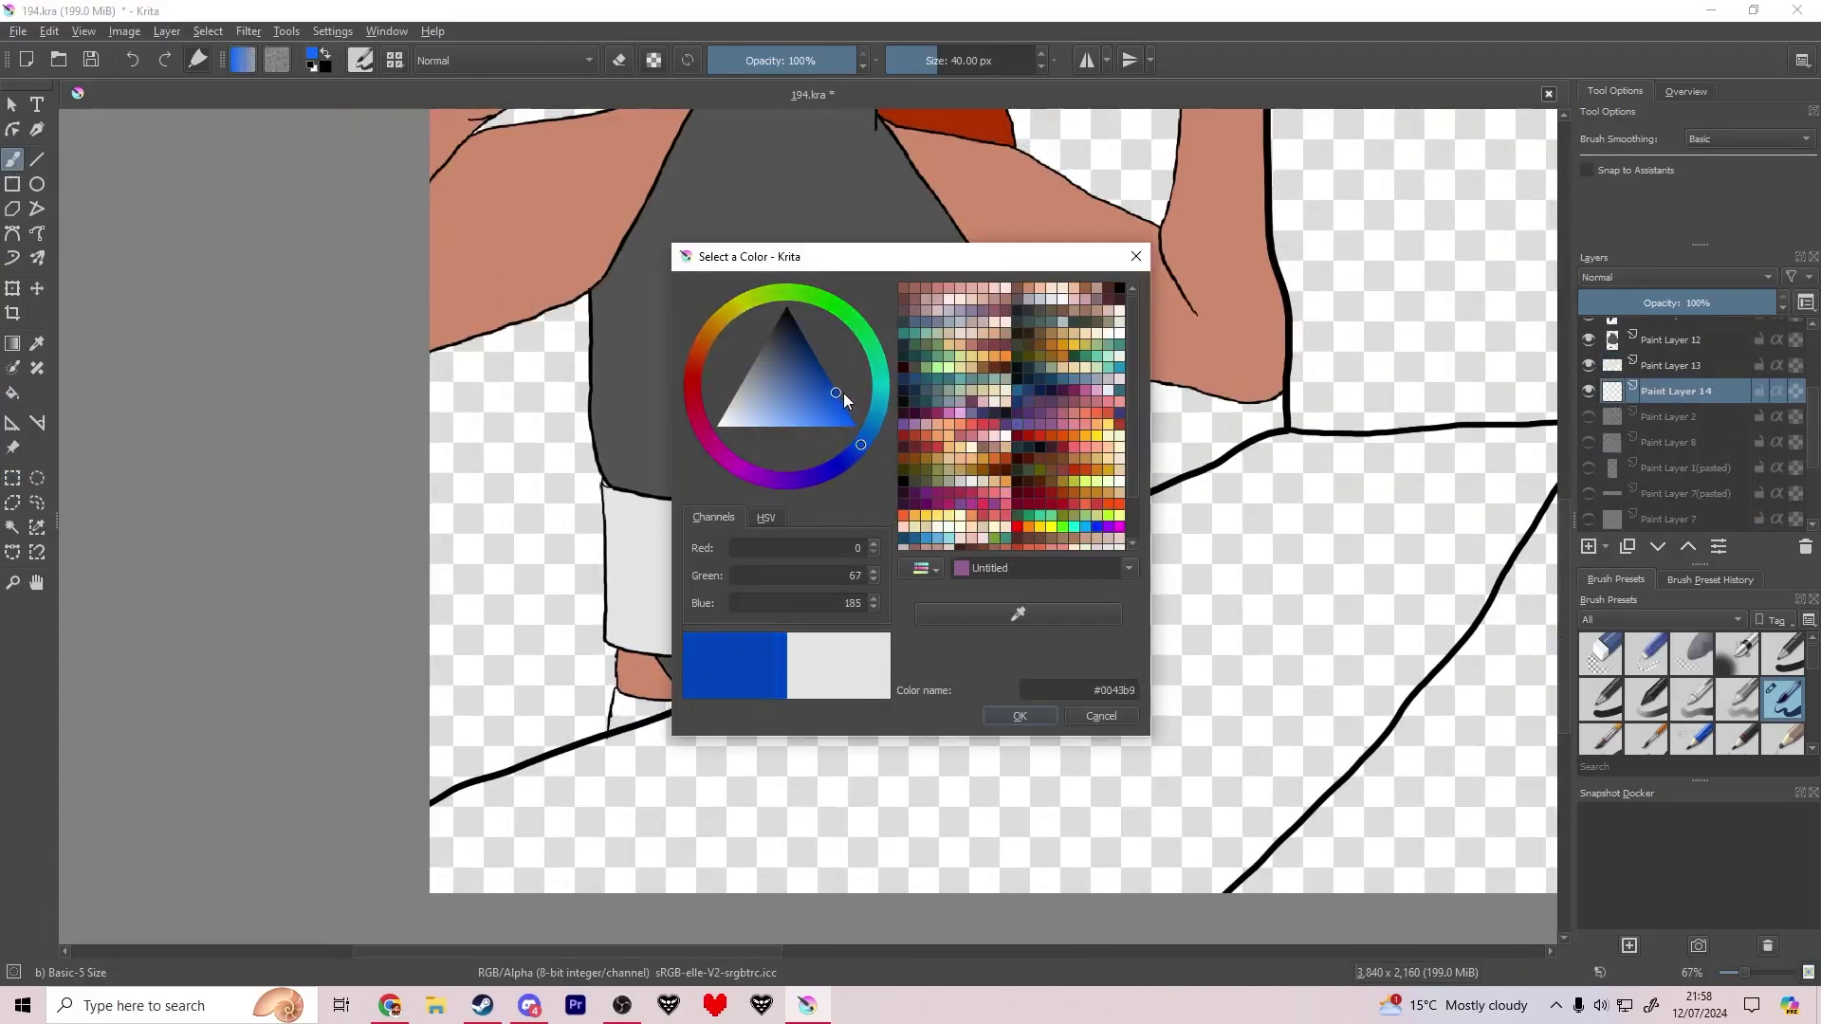
left_click(831, 399)
left_click(1019, 716)
Step: Paint the small clothing area below the smiling character's hip in dark blue
left_click_drag(591, 744, 618, 638)
scroll(637, 633, "up", 5)
mouse_move(662, 402)
left_mouse_down()
mouse_move(630, 601)
mouse_move(691, 508)
mouse_move(1043, 441)
left_mouse_up()
scroll(963, 502, "down", 9)
left_click_drag(963, 503, 626, 633)
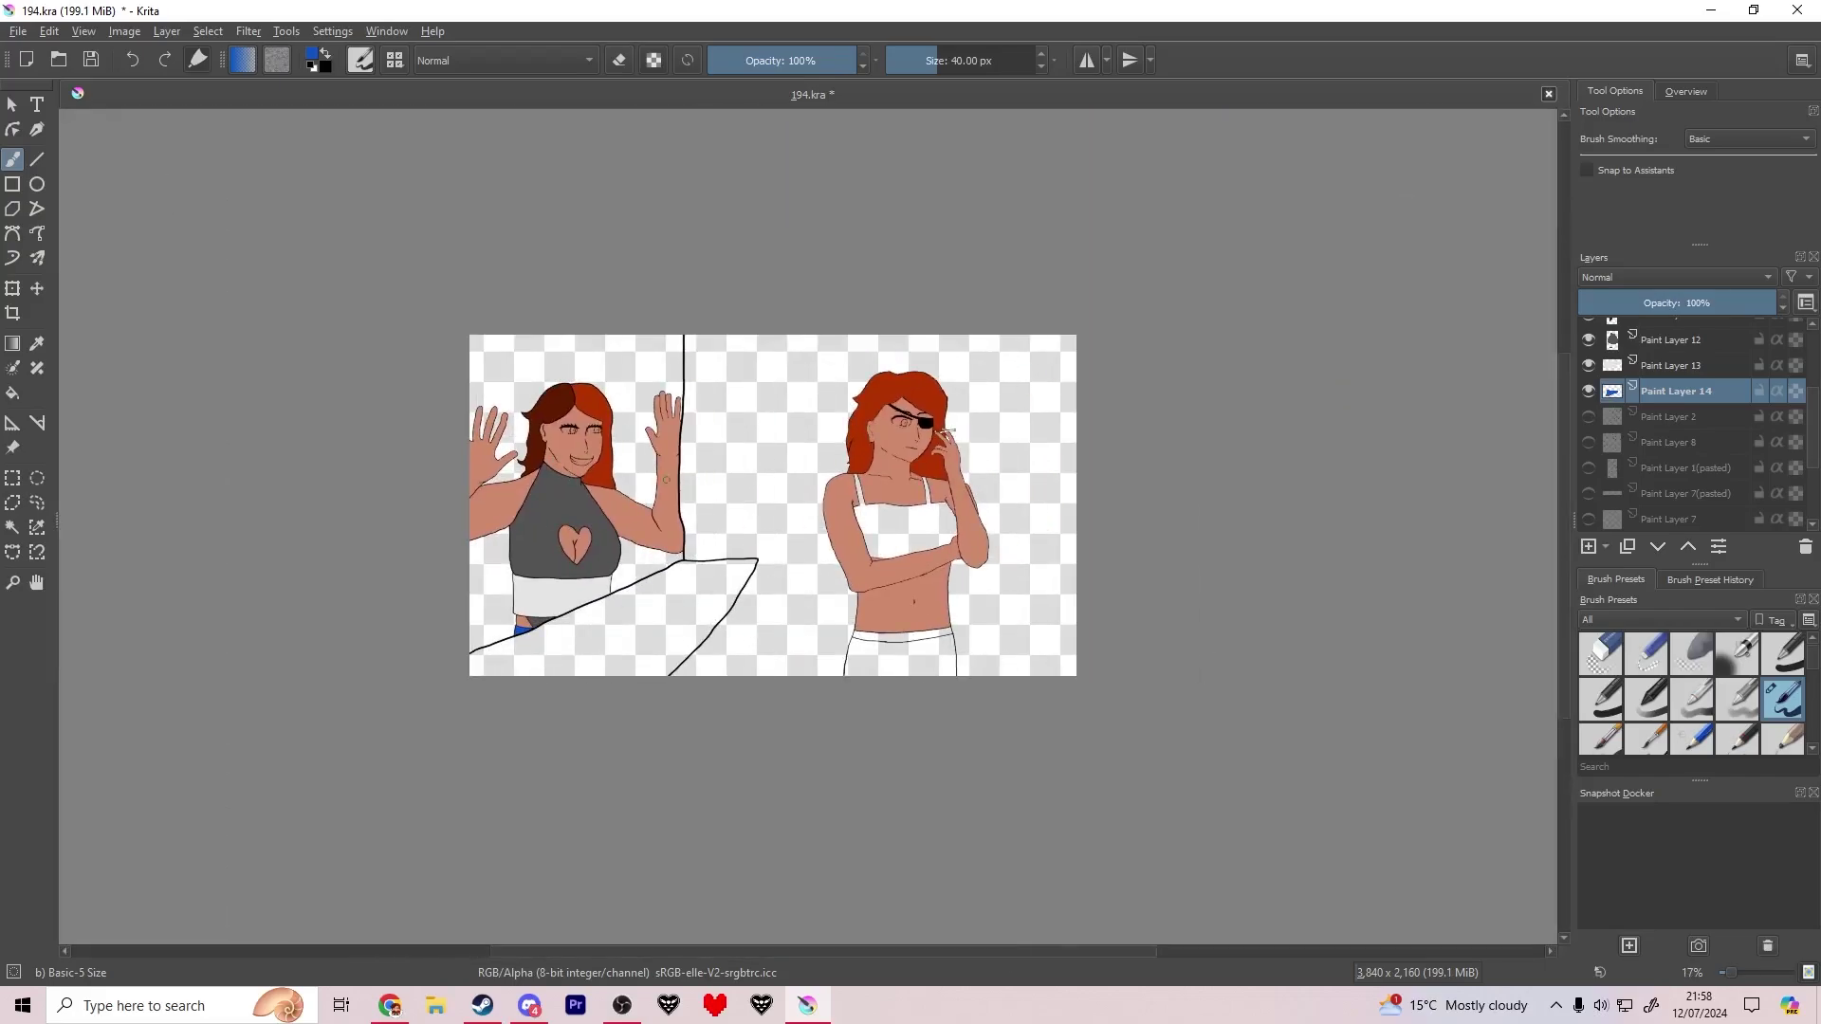
Step: Add a new paint layer beneath Paint Layer 14 and save the drawing
left_click(1589, 546)
left_click_drag(1697, 393, 1695, 427)
key("ctrl+s")
scroll(890, 521, "up", 2)
left_click_drag(890, 522, 772, 598)
scroll(808, 565, "down", 2)
scroll(776, 524, "up", 4)
Step: Choose a light pinkish lilac brush colour, test it on the eyepatch character's top and undo the stroke
left_click(312, 55)
left_click(729, 462)
left_click_drag(744, 414, 744, 404)
left_click(1019, 716)
left_click_drag(834, 628, 986, 645)
key("ctrl+z")
Step: Try the brighter lilac #eecfea on the eyepatch character's top and undo the test stroke
left_click(316, 58)
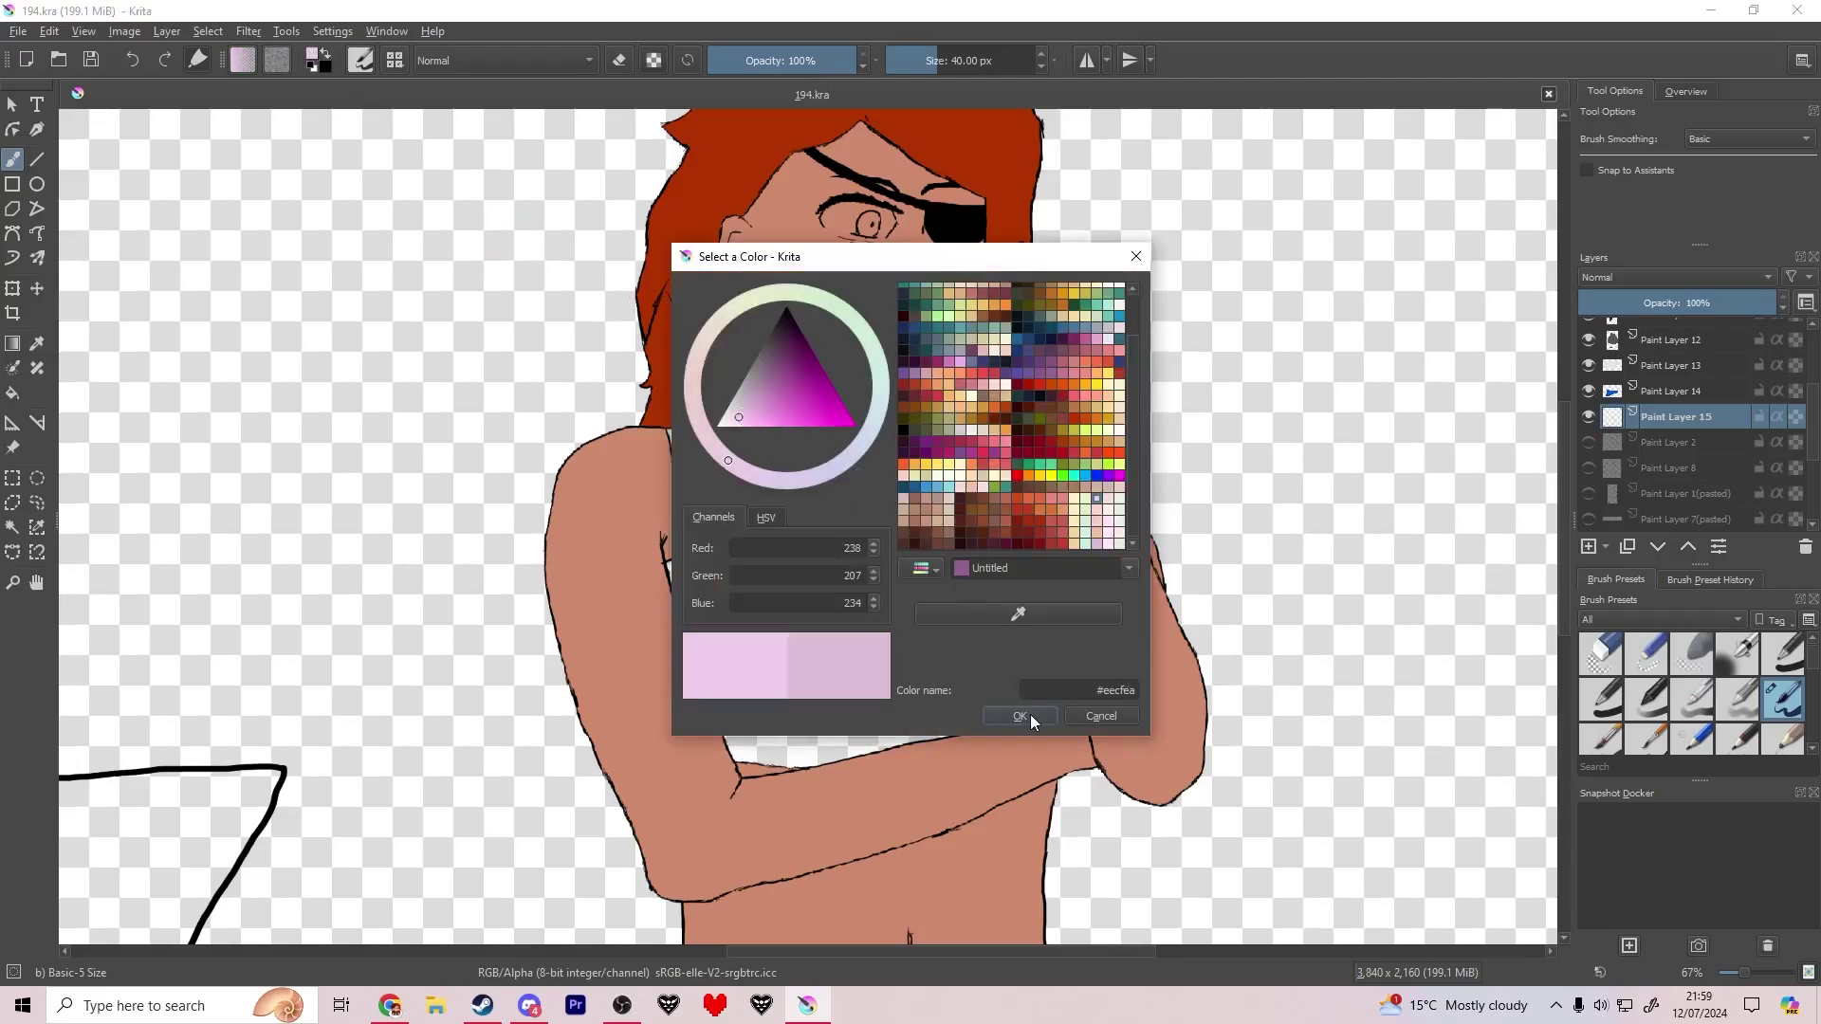
left_click(1029, 717)
left_click_drag(756, 612, 968, 636)
key("ctrl+z")
Step: Choose a paler lilac brush colour, test it across the eyepatch character's top and undo the stroke
left_click(316, 58)
left_click(736, 425)
left_click(1019, 717)
left_click_drag(769, 616, 1040, 629)
scroll(1040, 629, "up", 1)
key("ctrl+z")
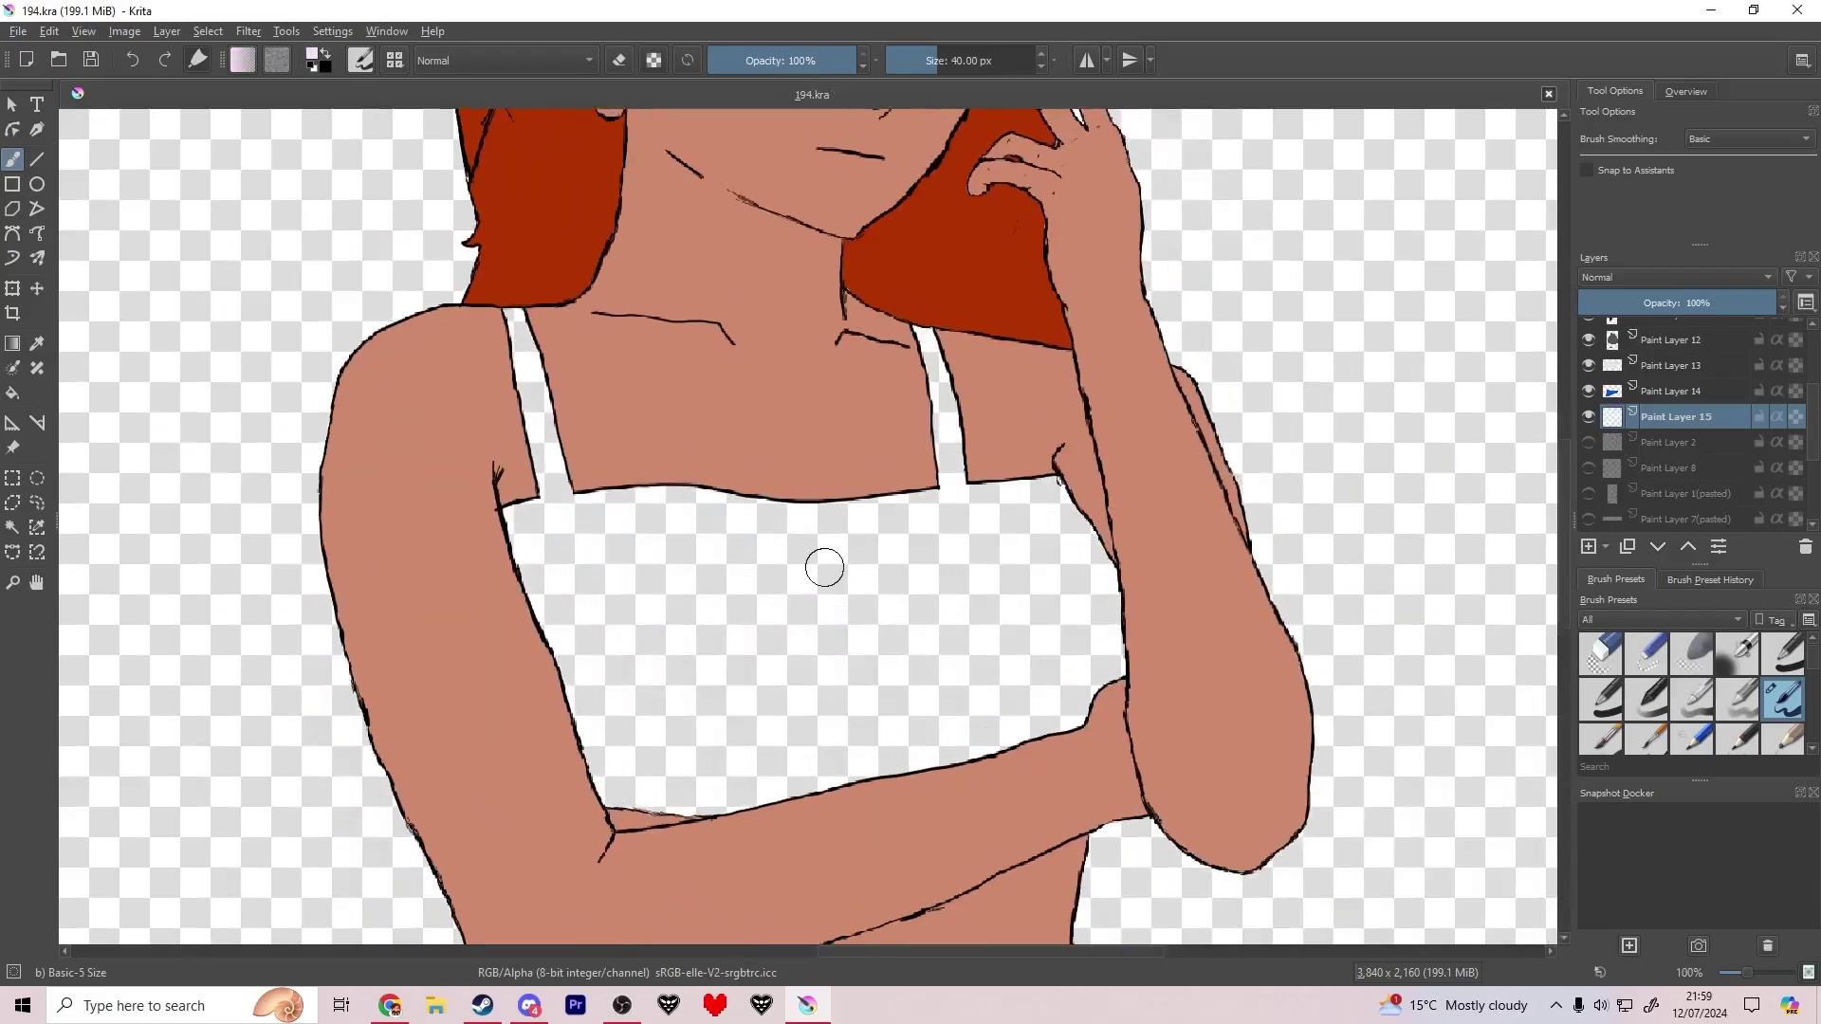
Step: Colour the eyepatch character's top and its shoulder straps in pale lilac and save the drawing
mouse_move(517, 317)
left_mouse_down()
mouse_move(541, 601)
mouse_move(629, 784)
mouse_move(707, 540)
left_mouse_up()
mouse_move(718, 444)
left_mouse_down()
mouse_move(886, 764)
mouse_move(964, 557)
mouse_move(1027, 739)
mouse_move(1098, 708)
left_mouse_up()
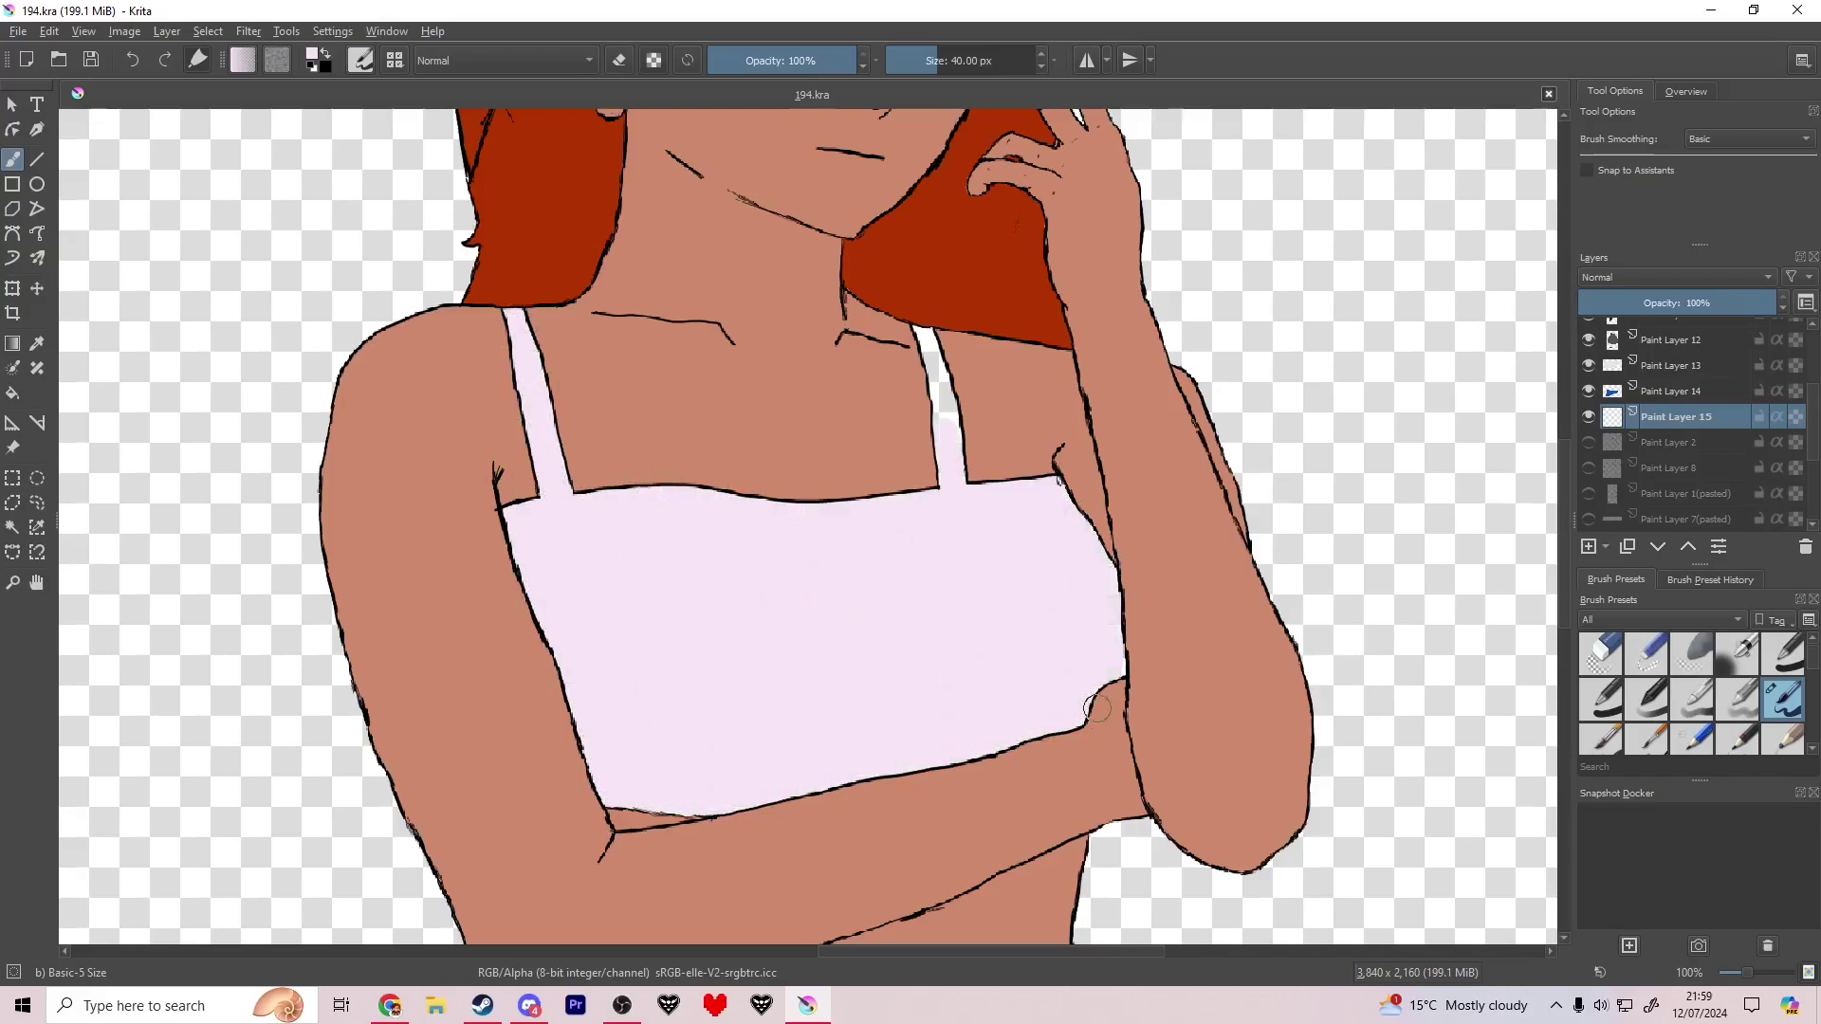
key("ctrl+s")
scroll(883, 352, "down", 5)
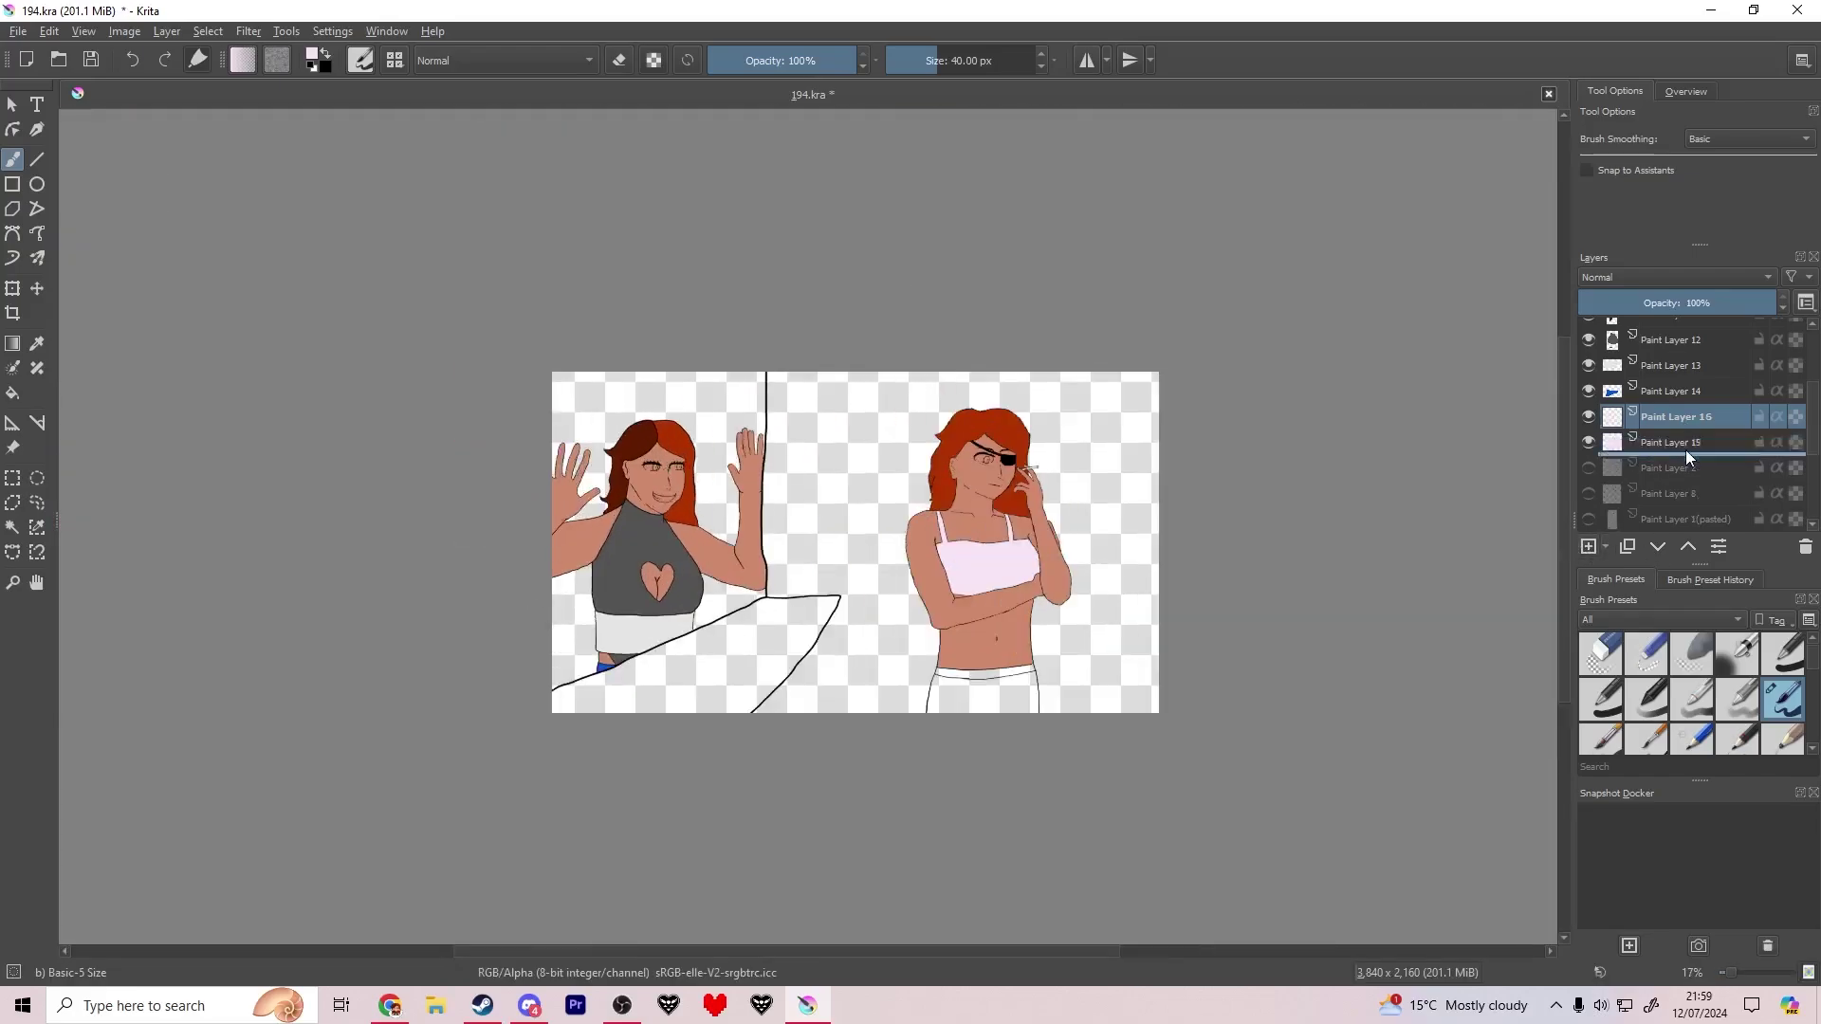
Step: Move the new layer beneath Paint Layer 15 and choose a near-white brush colour
left_click_drag(1688, 458, 1688, 459)
left_click(314, 55)
left_click(718, 427)
left_click(1021, 715)
scroll(659, 493, "up", 8)
Step: Undo the last layer changes and add a new paint layer between the background layer and Paint Layer 9
key("ctrl+z")
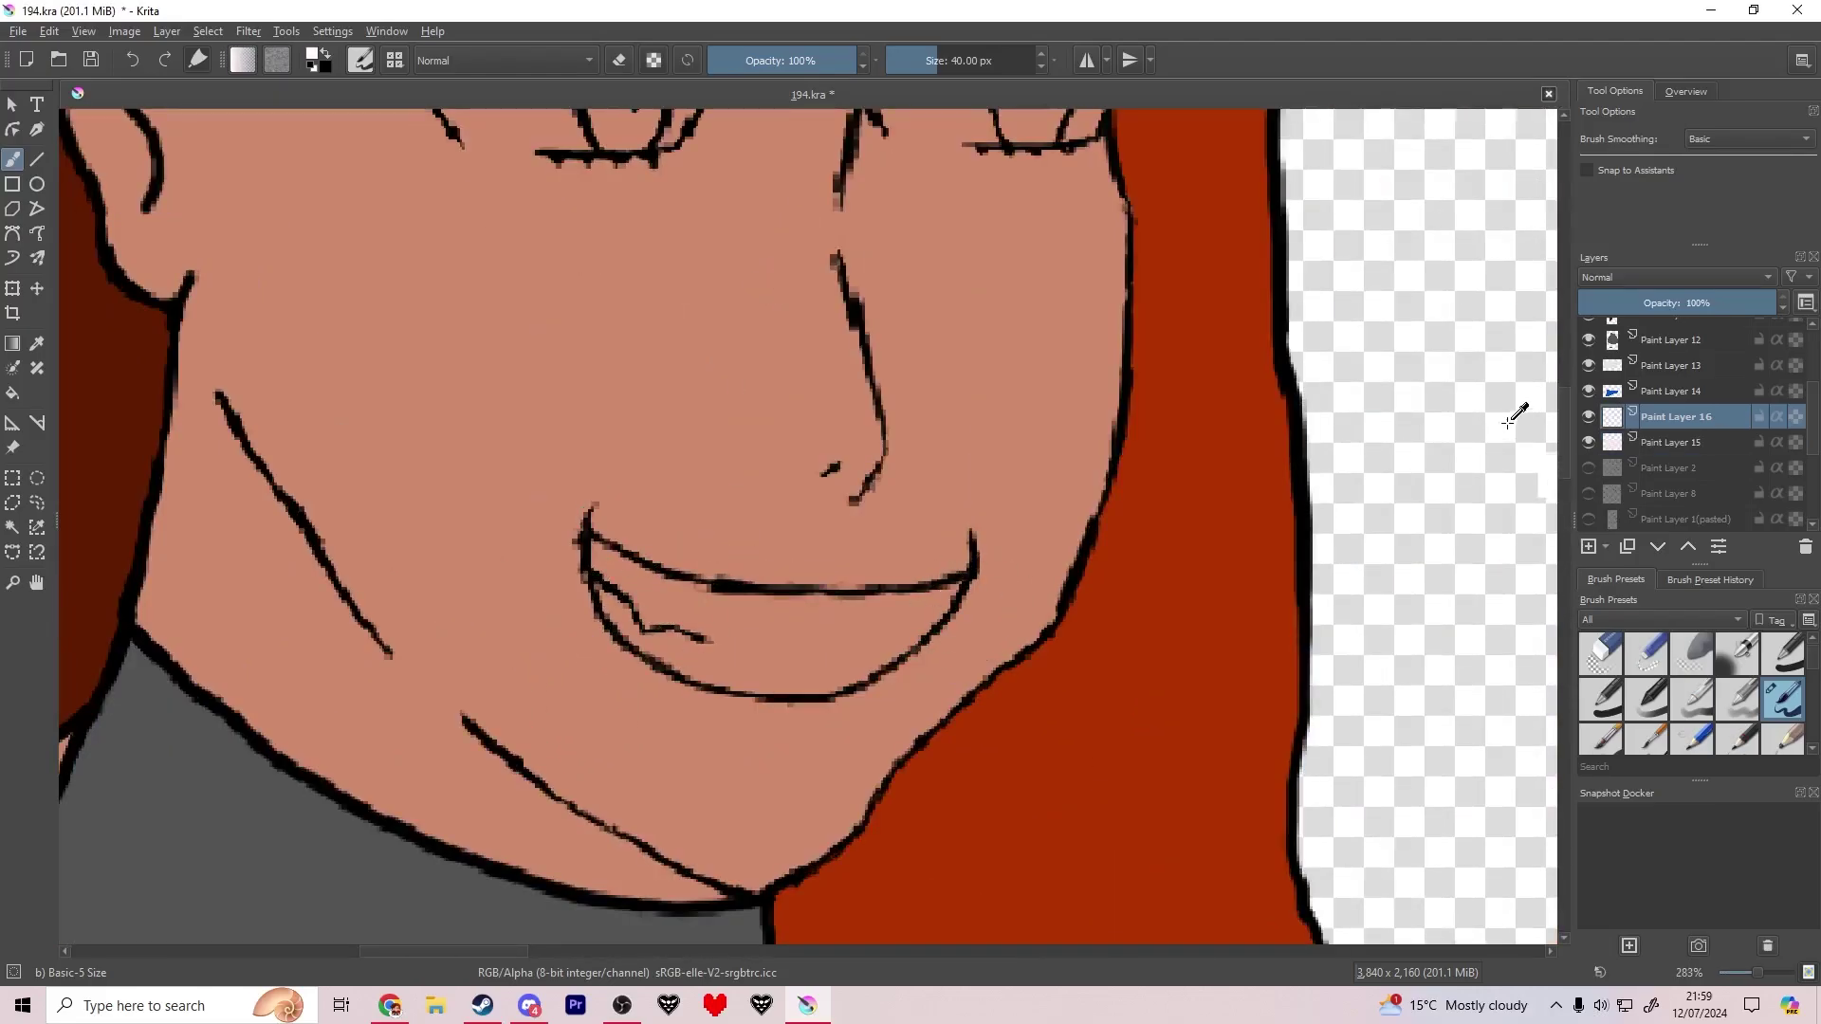
key("ctrl+z")
scroll(1669, 396, "up", 4)
left_click(1670, 391)
left_click(1587, 548)
left_click(1658, 547)
scroll(1214, 408, "down", 8)
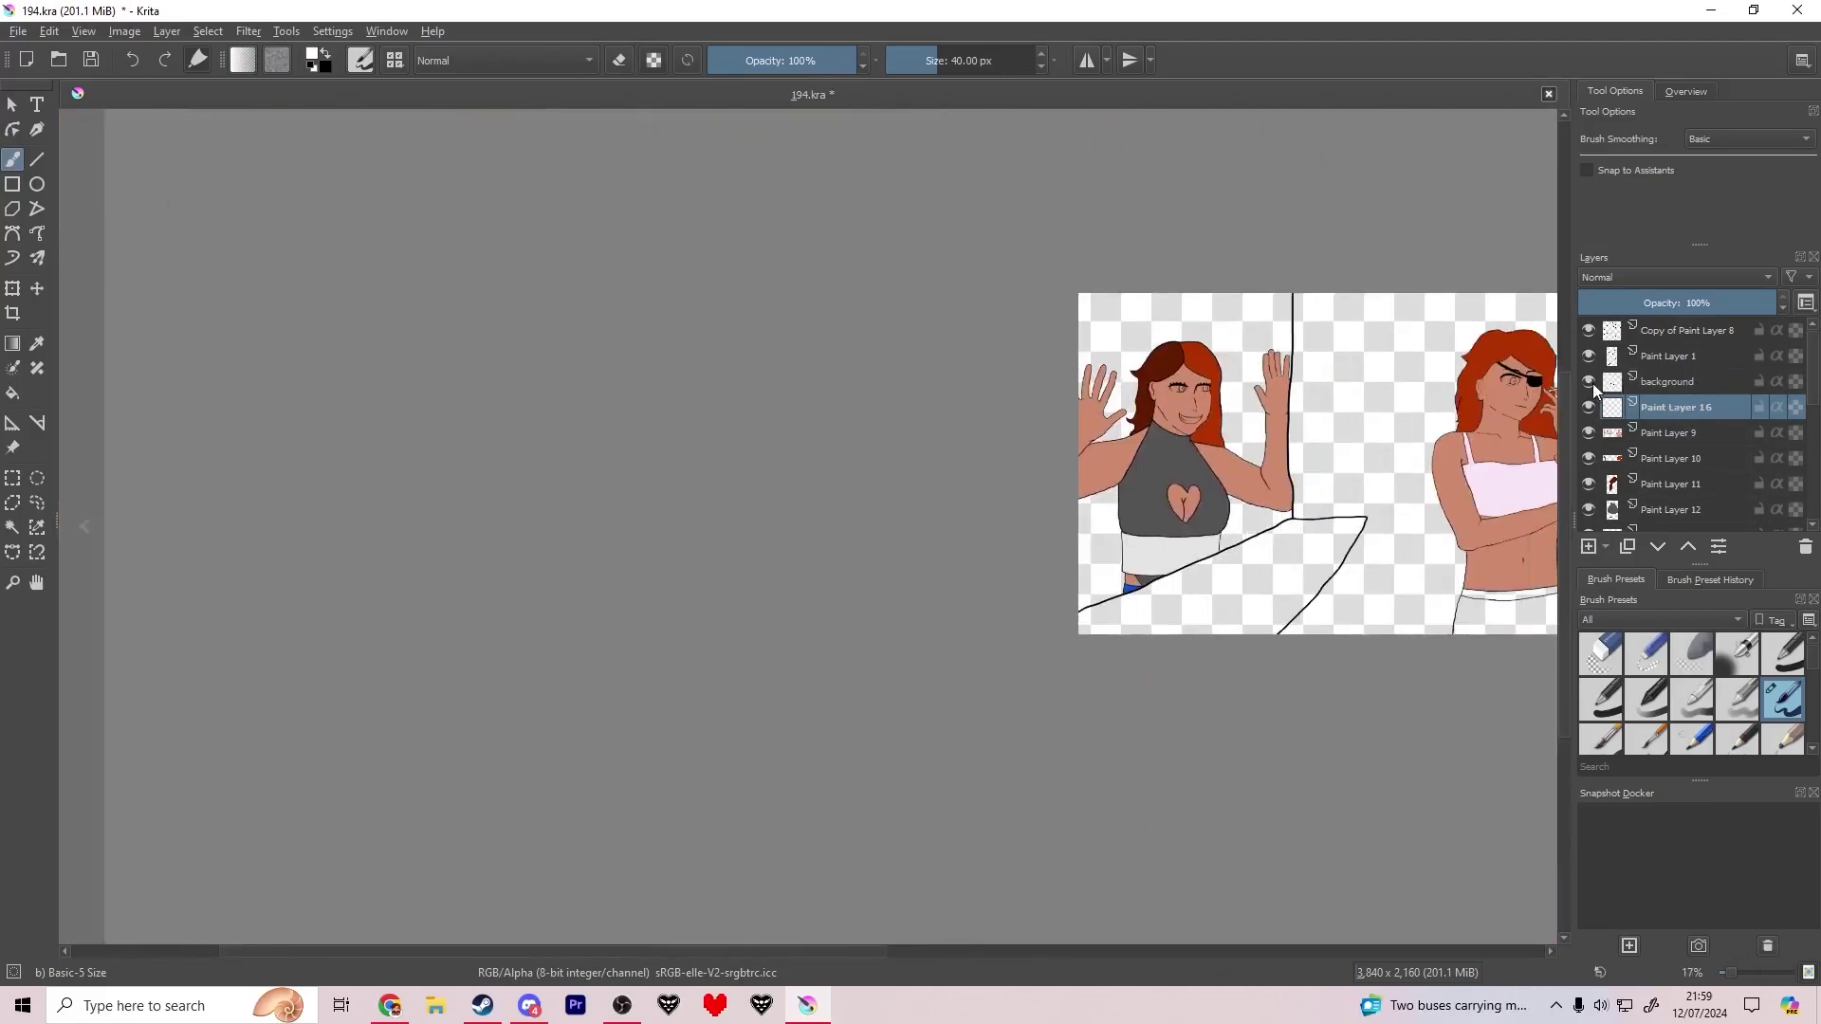
Step: Paint a white border around the inside of the smiling character's mouth outline
scroll(718, 558, "up", 9)
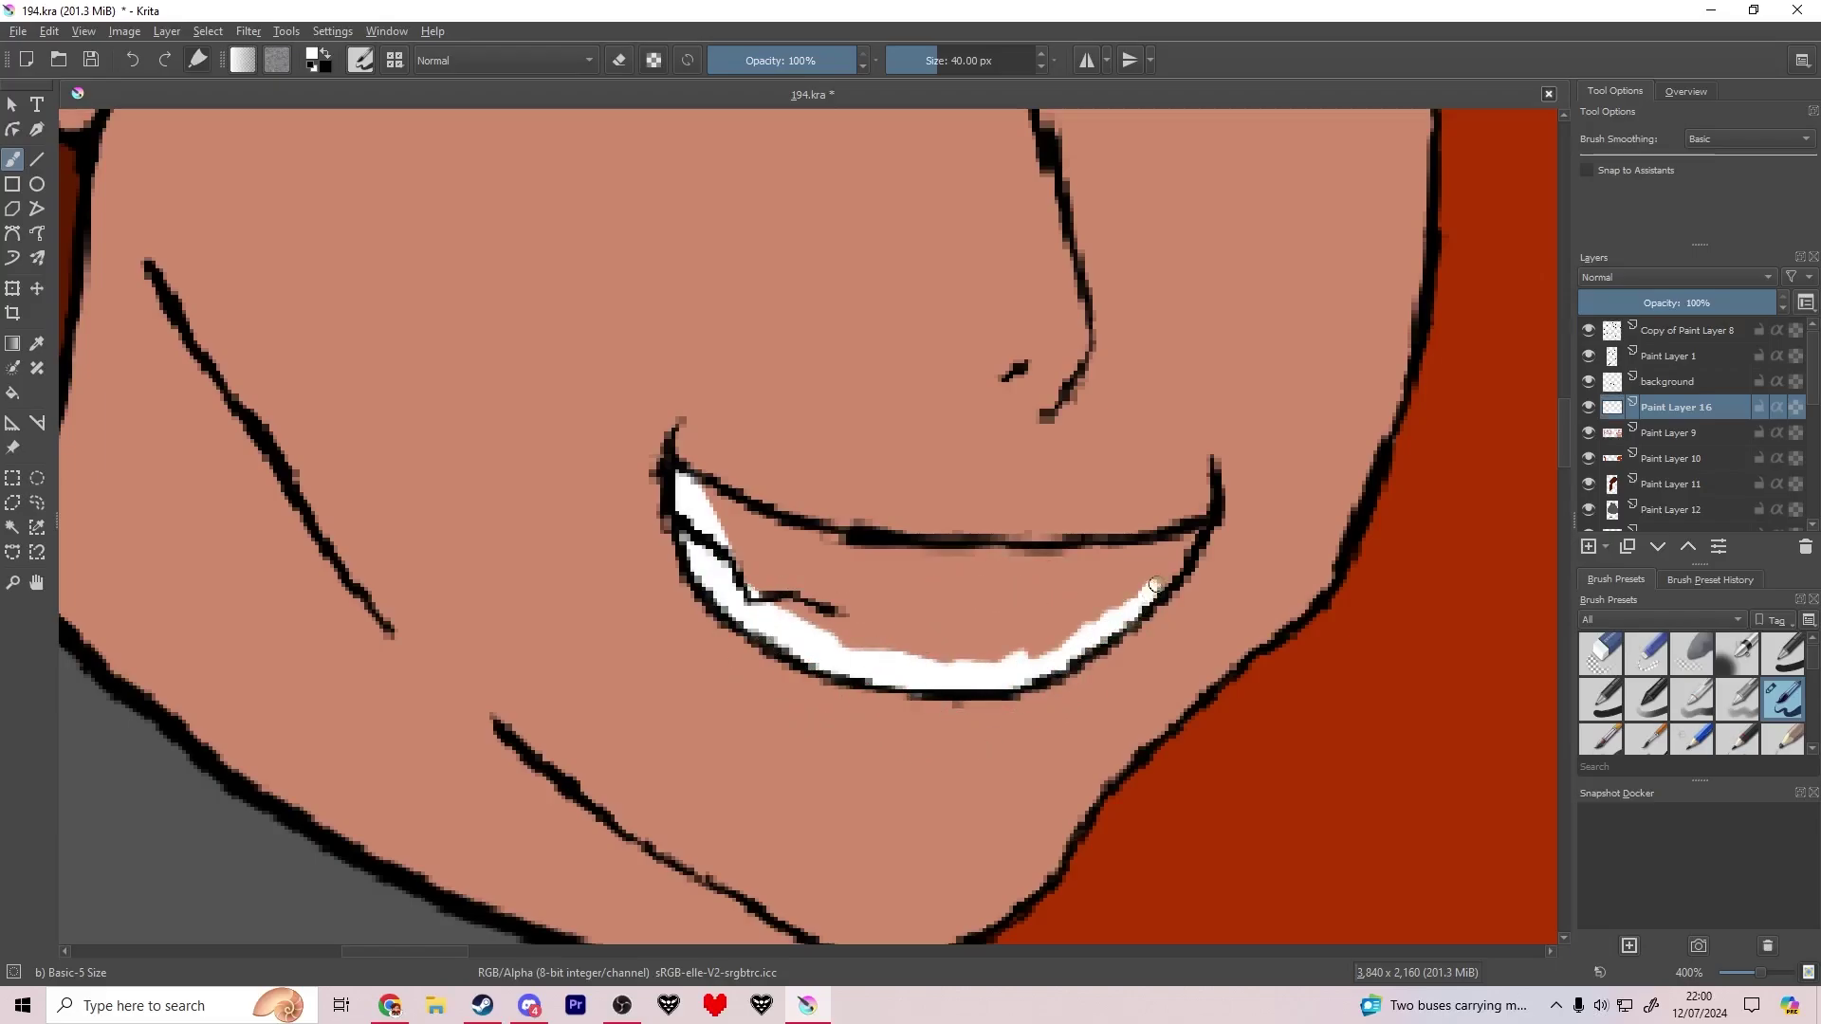
left_click_drag(1143, 574, 1067, 618)
mouse_move(844, 550)
left_mouse_down()
mouse_move(977, 614)
mouse_move(1111, 588)
left_mouse_up()
key("ctrl+z")
key("ctrl+z")
key("ctrl+z")
key("ctrl+shift+z")
key("ctrl+shift+z")
key("e")
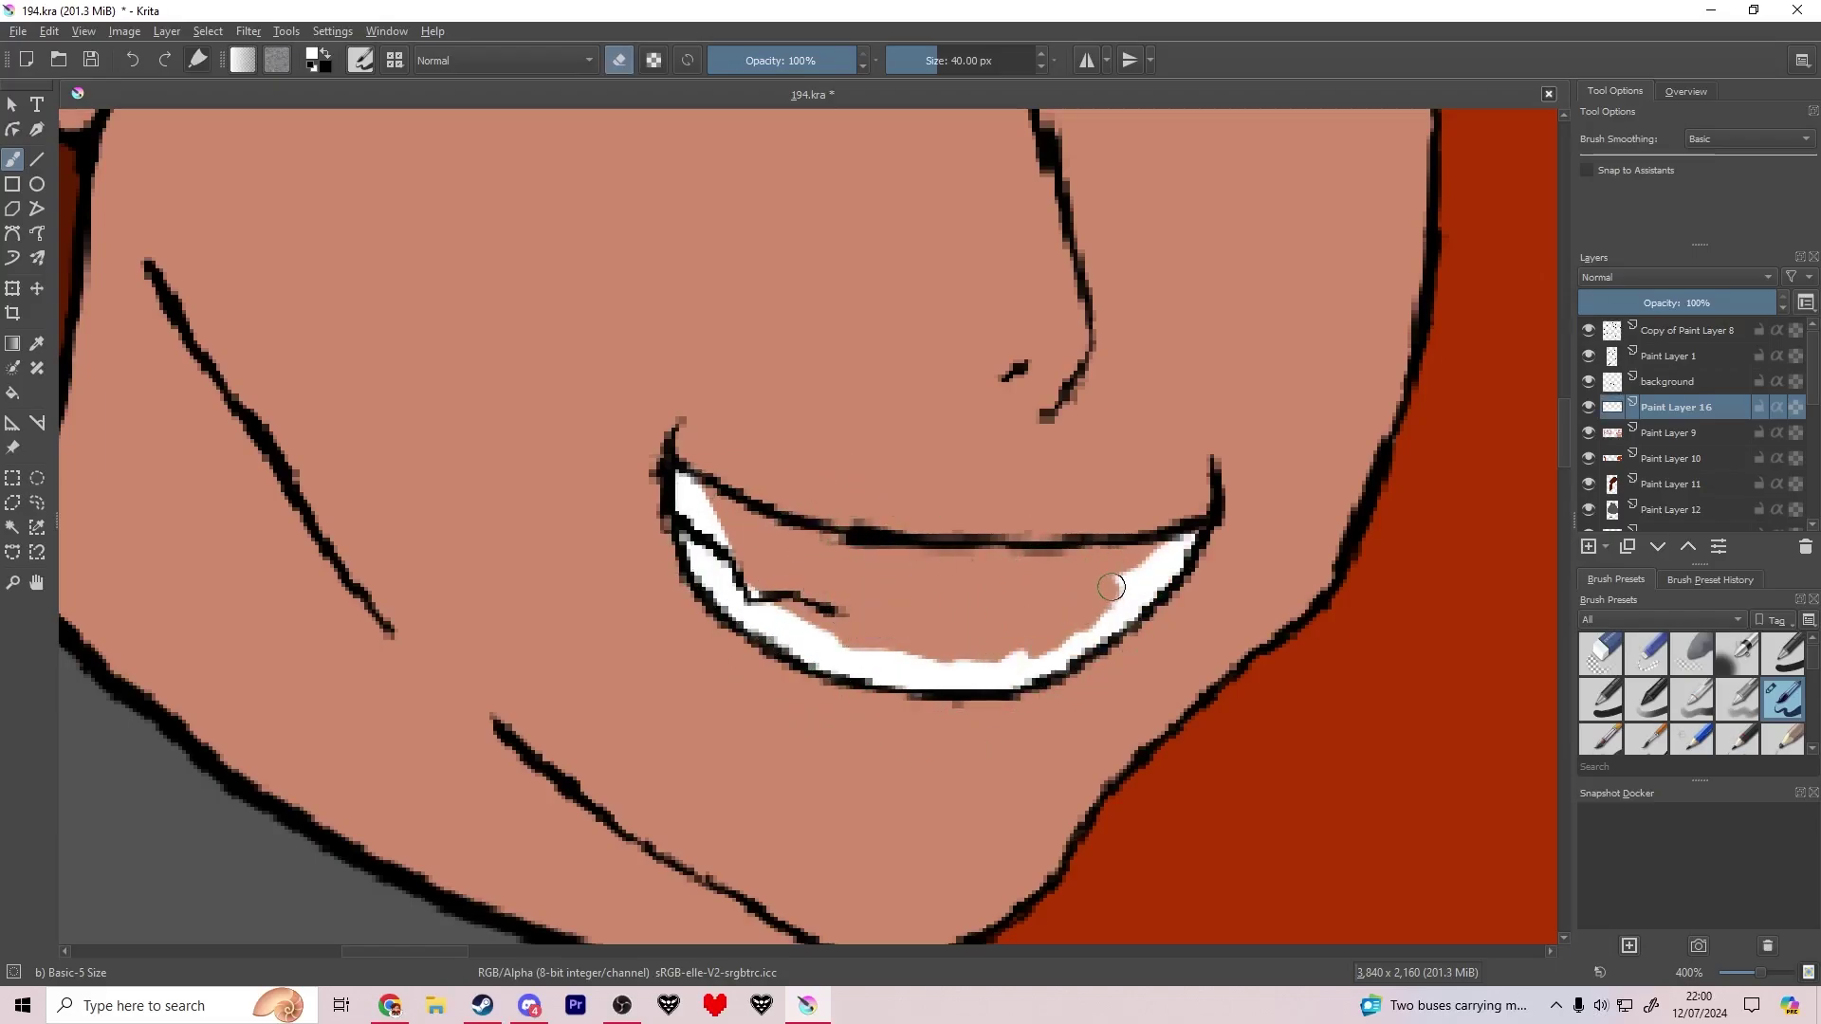
left_click_drag(764, 531, 968, 563)
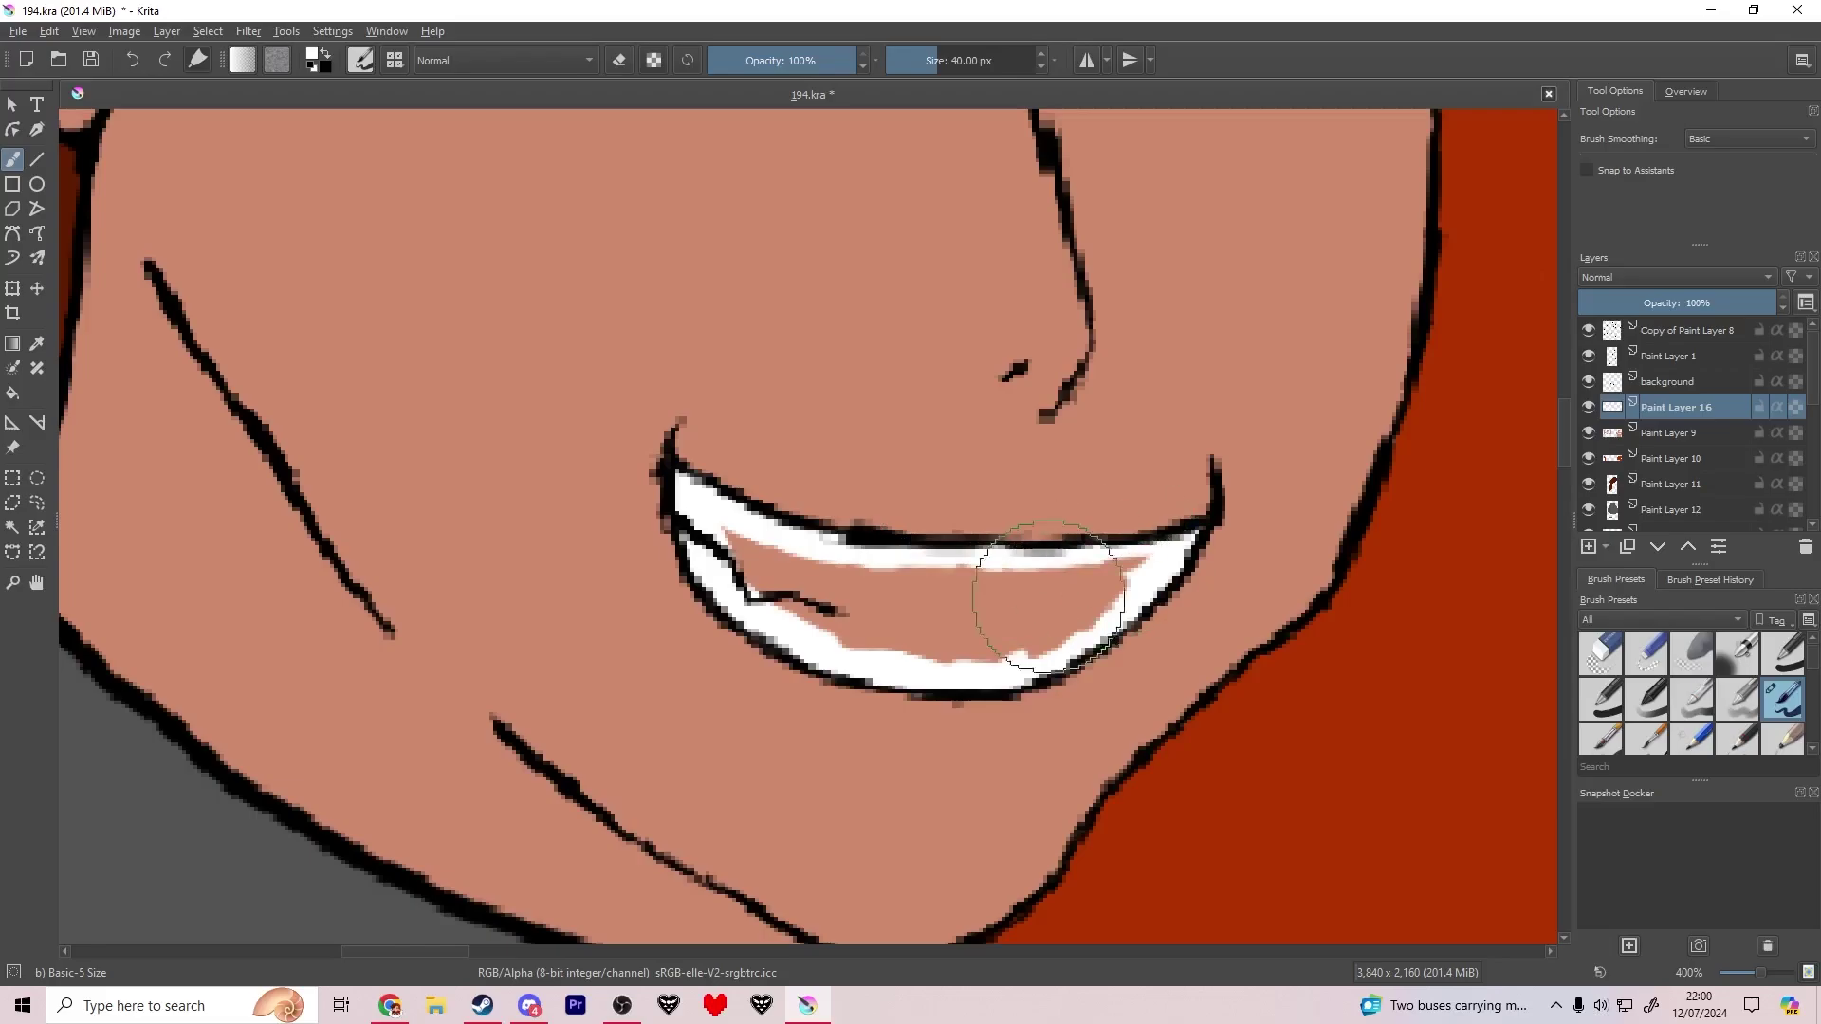
Step: Fill the area enclosed by the mouth border with white and save the drawing
key("f")
left_click(948, 627)
key("b")
key("ctrl+s")
Step: Close the gap in the lower lid of the smiling character's eye beside the darker hair and fill the eye with white
scroll(949, 626, "down", 5)
scroll(854, 569, "up", 5)
scroll(492, 436, "up", 2)
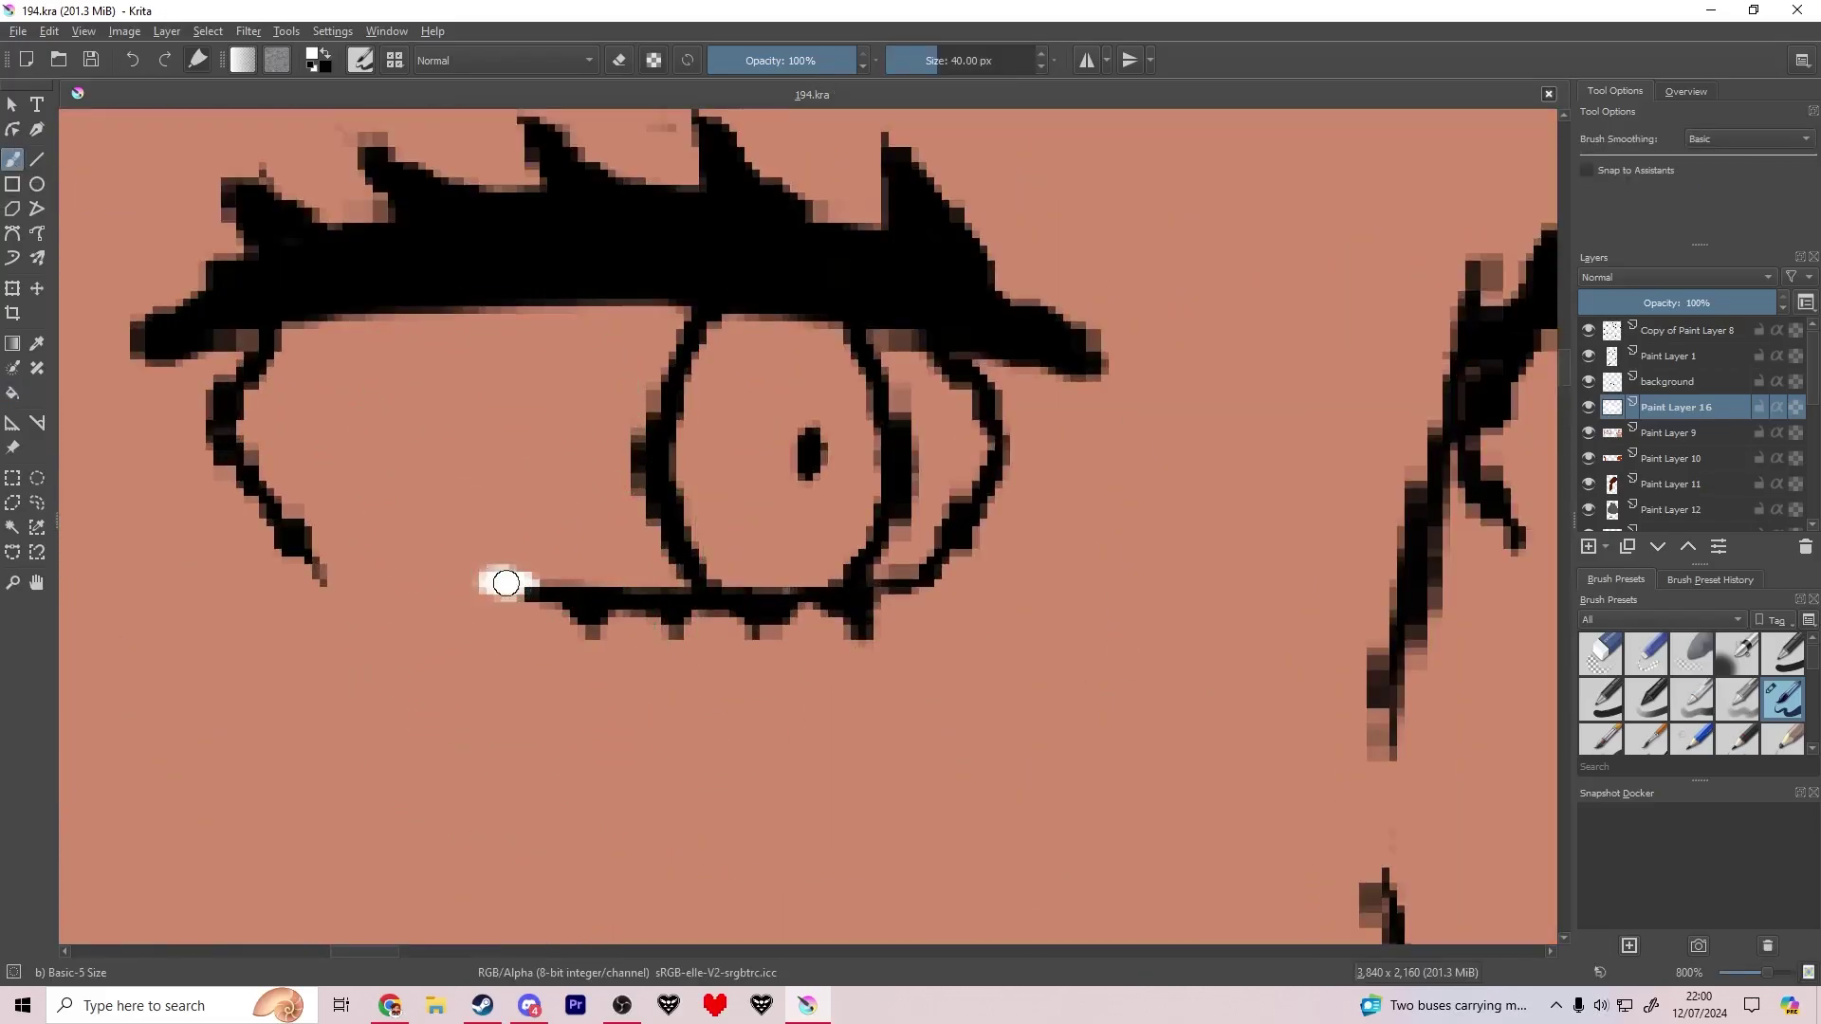
mouse_move(327, 554)
left_mouse_down()
mouse_move(294, 351)
mouse_move(365, 389)
mouse_move(793, 338)
mouse_move(953, 446)
mouse_move(896, 547)
mouse_move(554, 556)
left_mouse_up()
key("f")
left_click(553, 459)
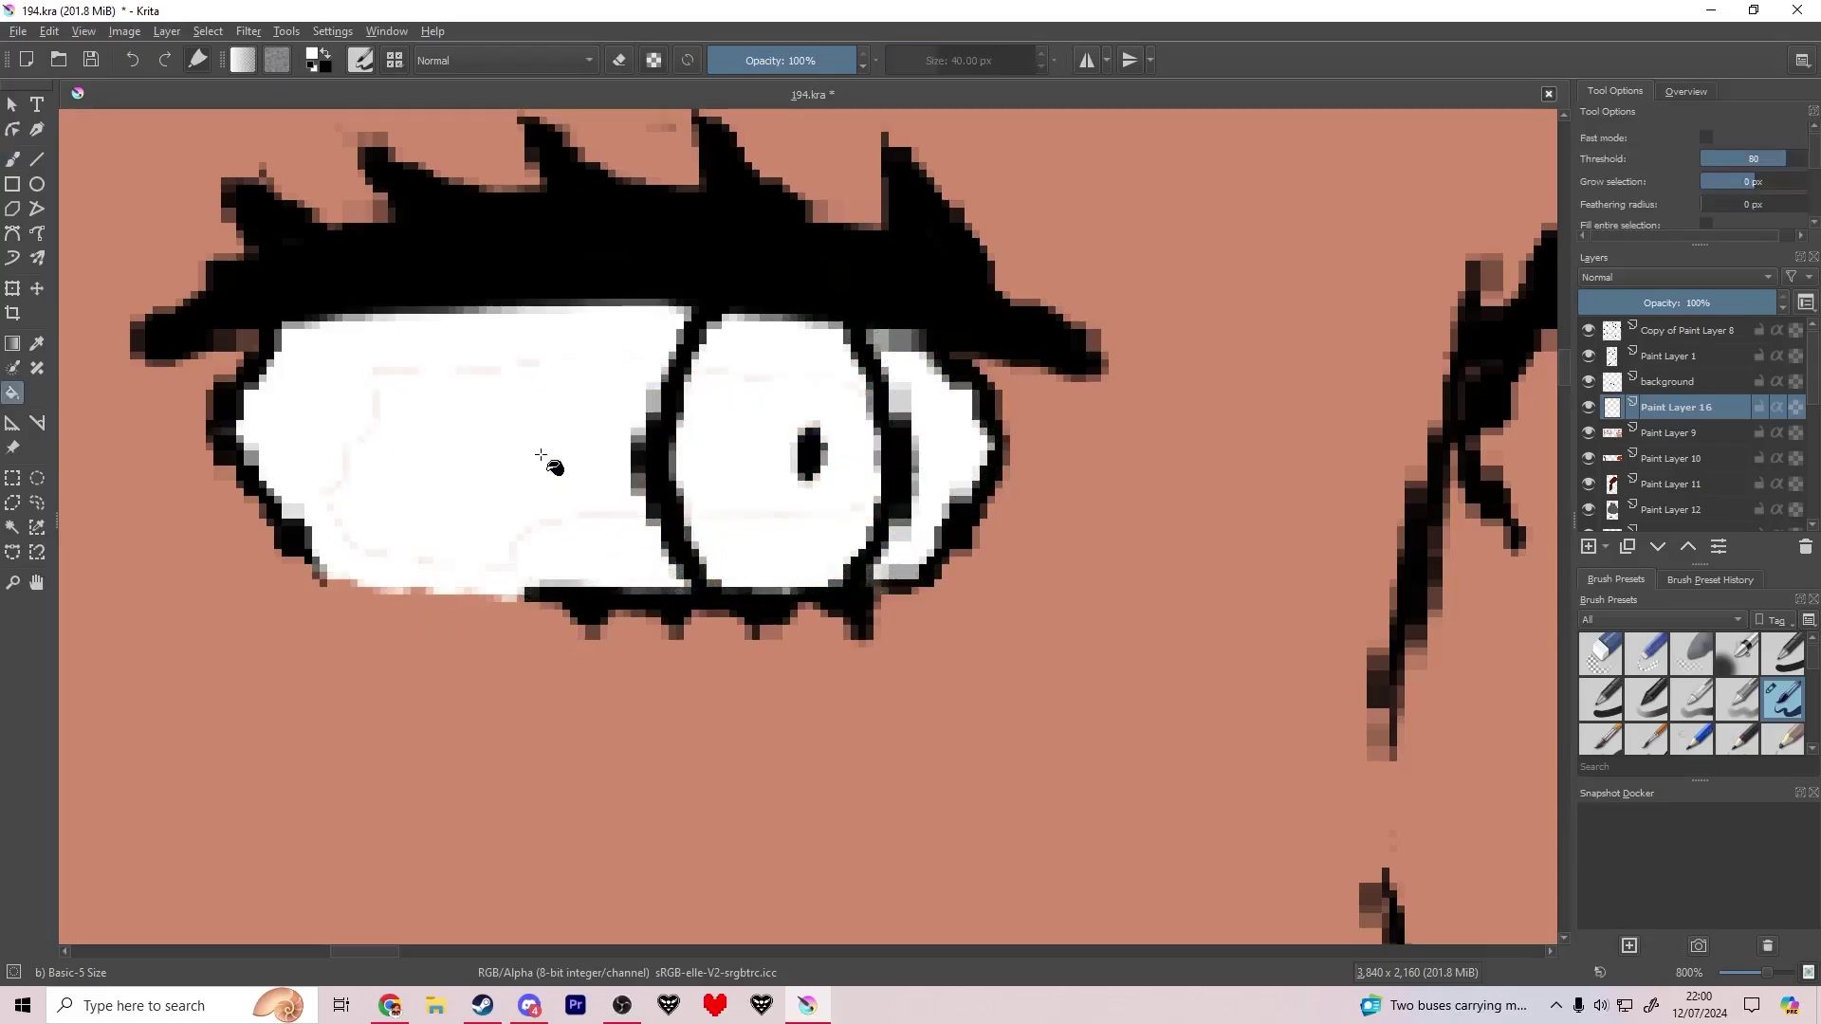
Step: Border the inside of the smiling character's other eye in white and fill it
key("b")
left_click_drag(553, 459, 153, 395)
mouse_move(374, 564)
left_mouse_down()
mouse_move(427, 651)
mouse_move(635, 681)
mouse_move(845, 679)
mouse_move(995, 638)
mouse_move(987, 470)
left_mouse_up()
scroll(949, 455, "down", 12)
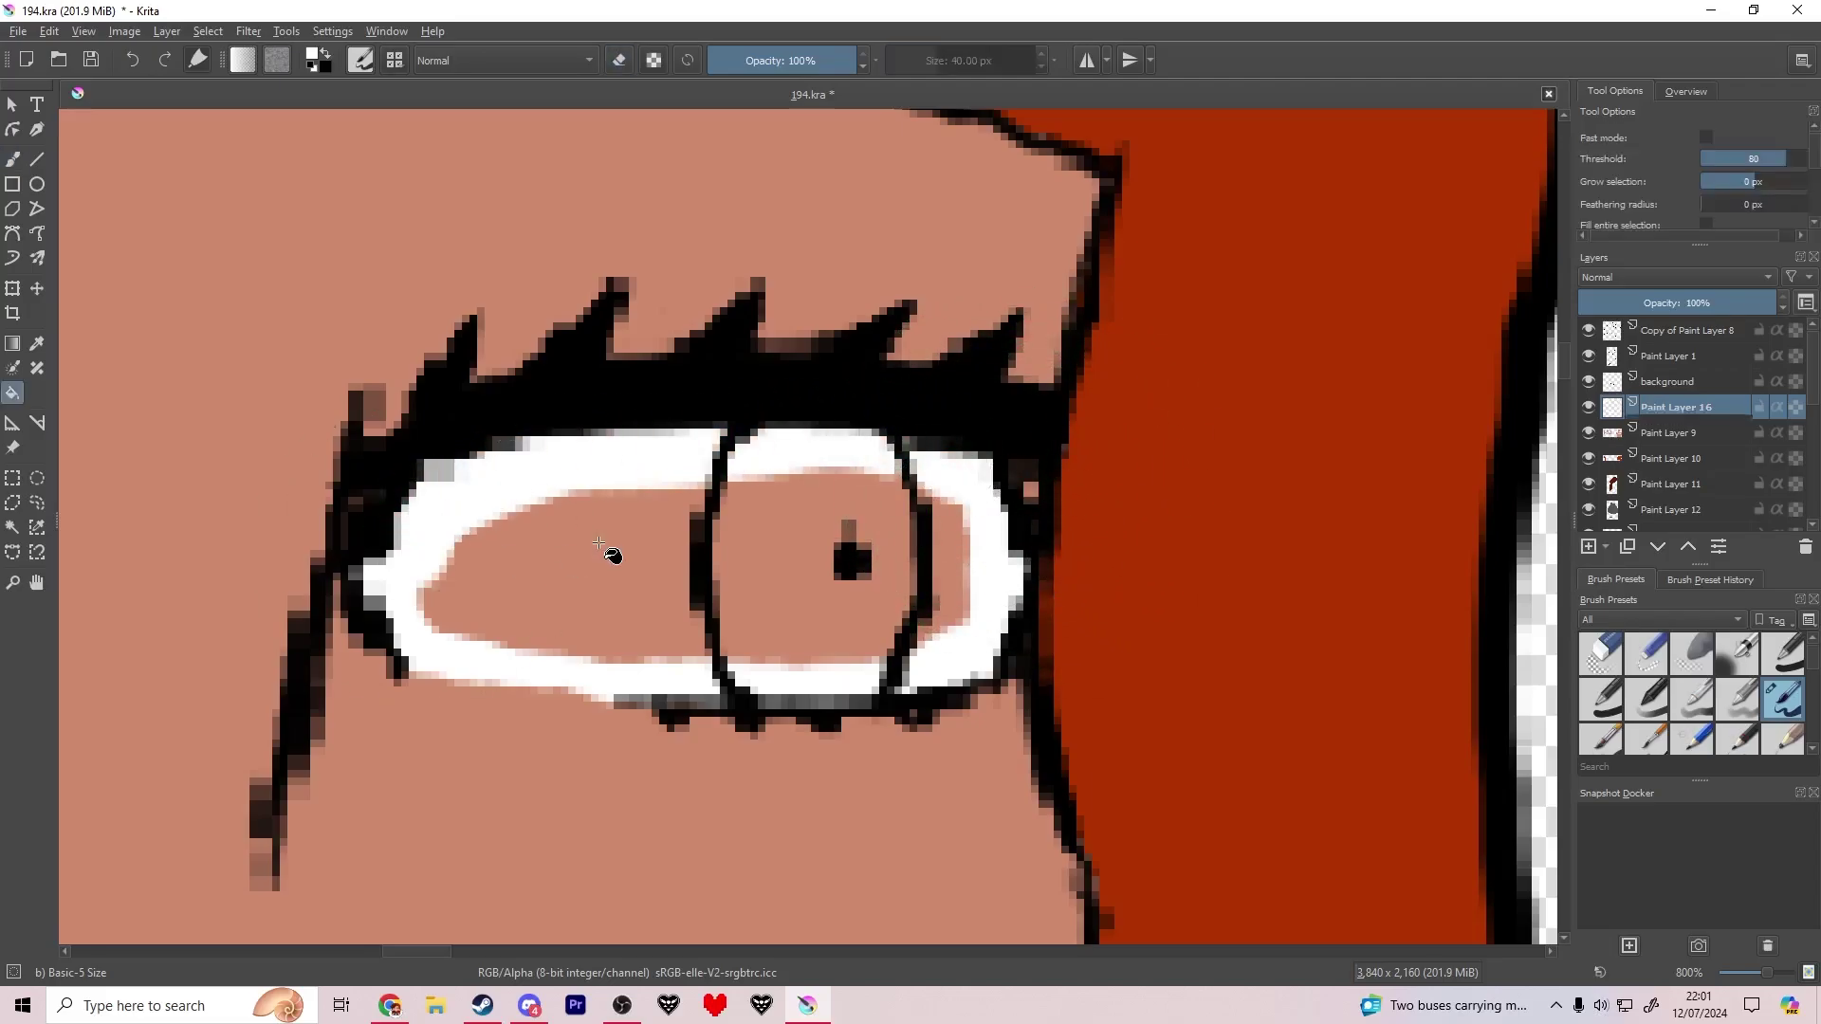
Step: Paint a white border around the inside of the eyepatch character's visible eye, closing the gaps in its lower lid
scroll(547, 442, "up", 11)
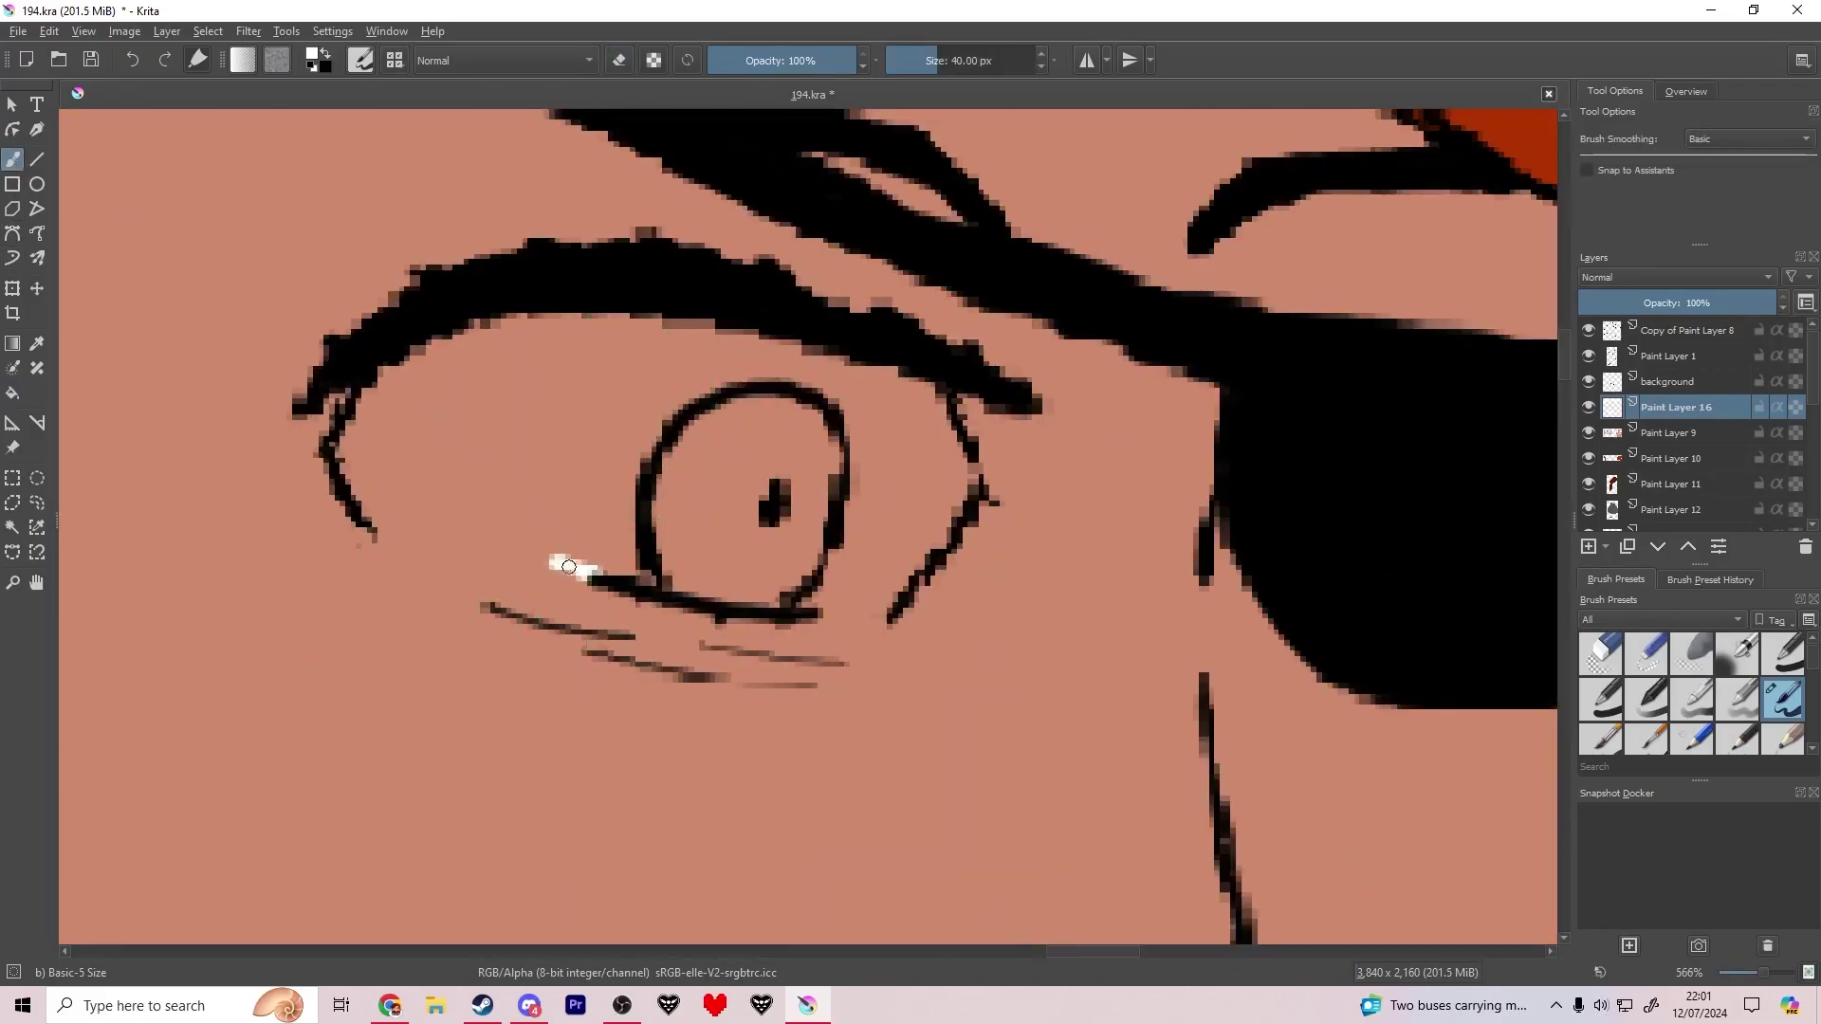
left_click_drag(378, 507, 365, 446)
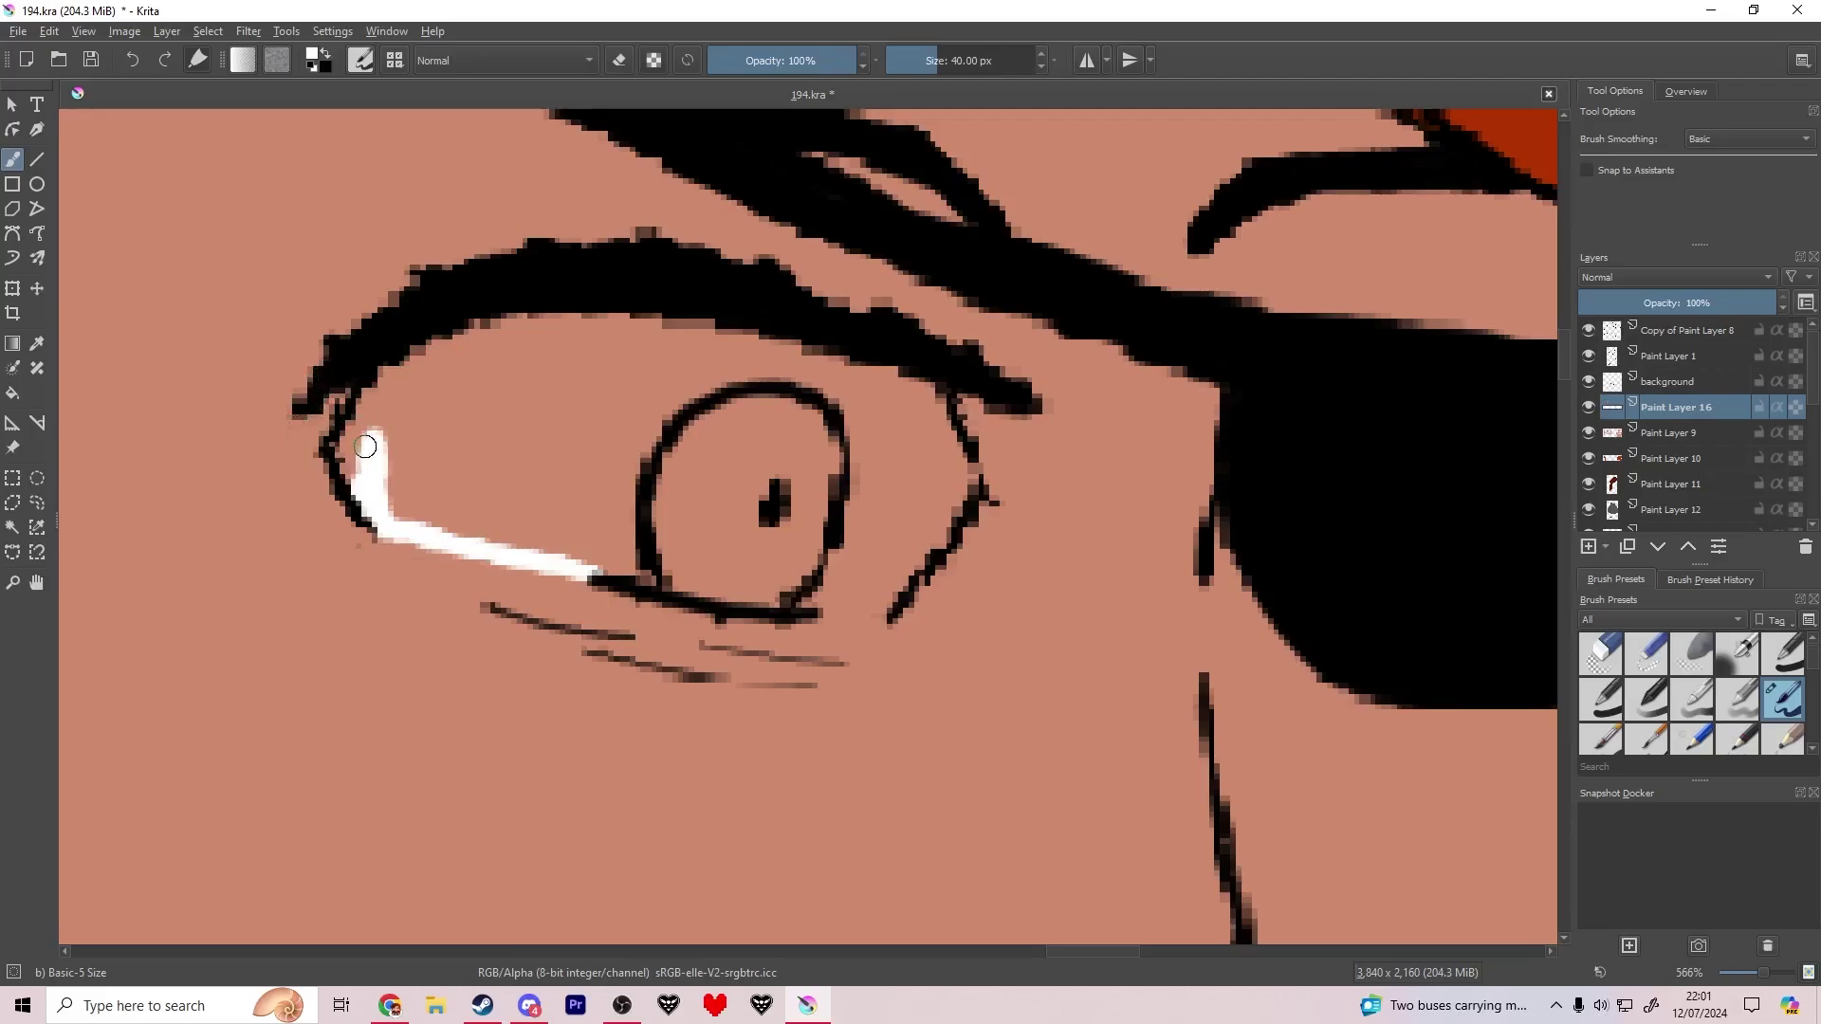
mouse_move(392, 358)
left_mouse_down()
mouse_move(877, 374)
mouse_move(974, 414)
left_mouse_up()
key("e")
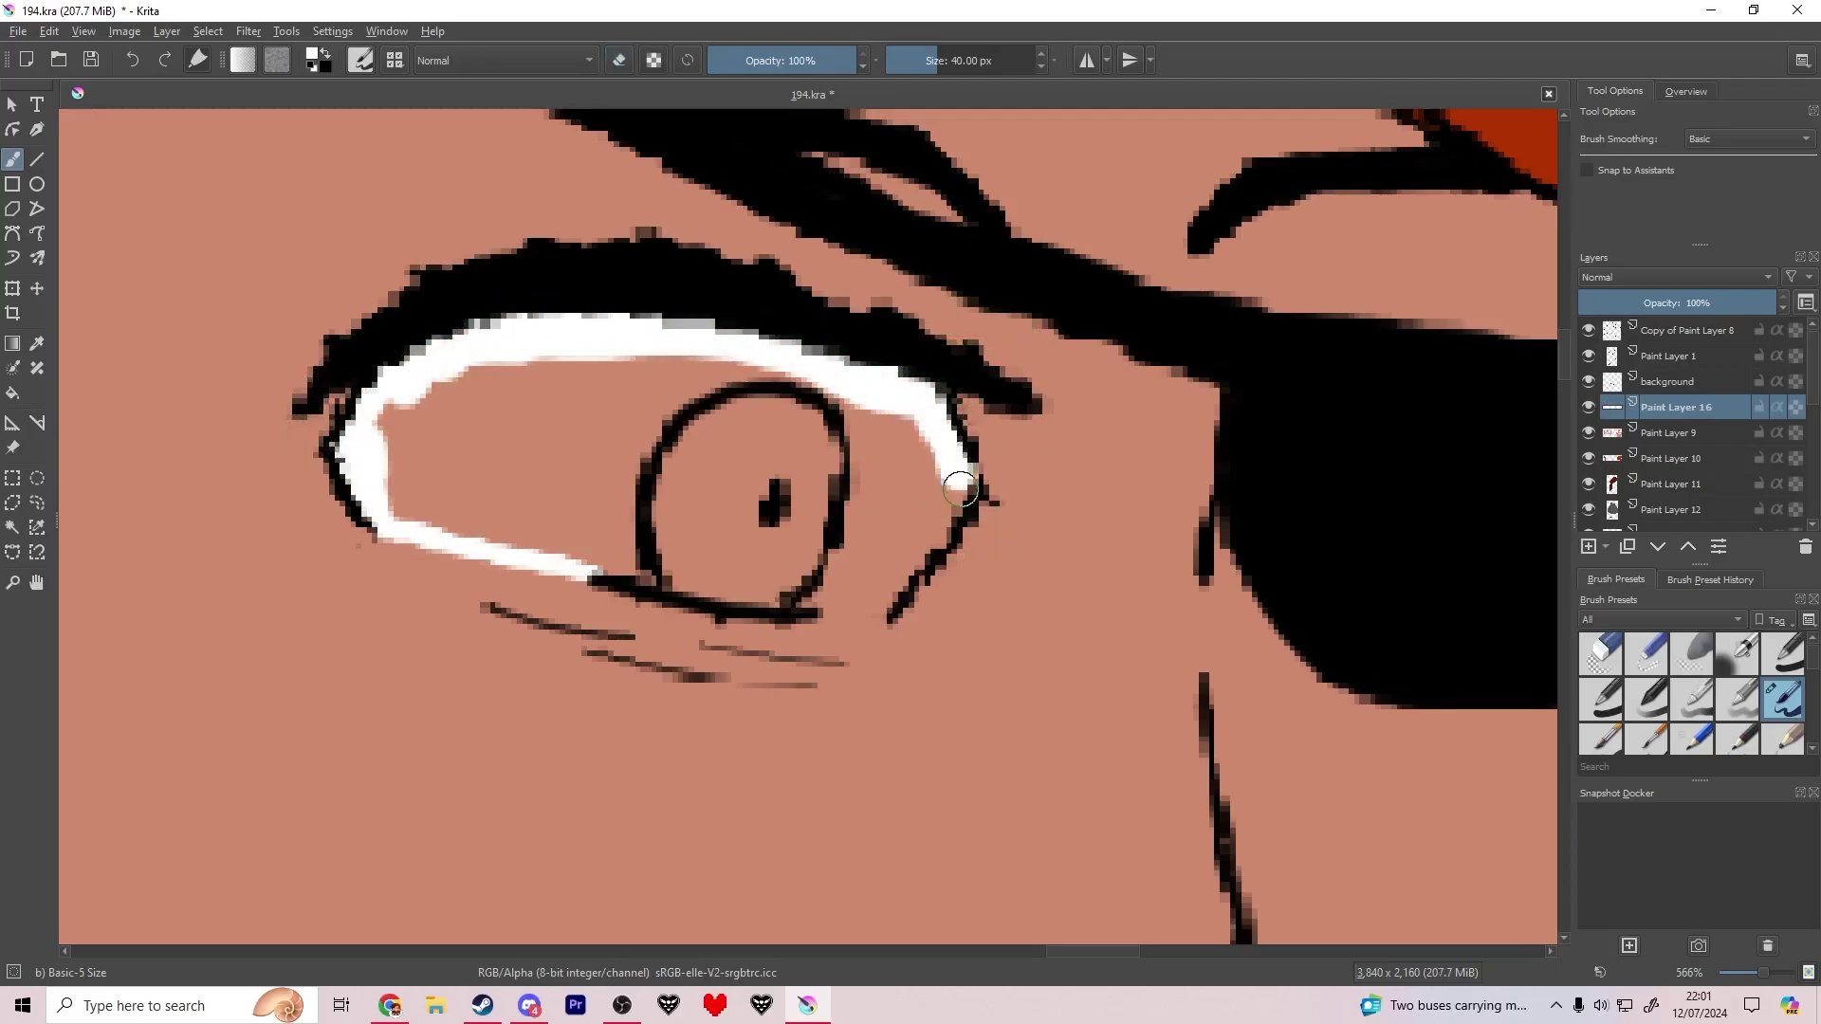
left_click_drag(936, 522, 873, 603)
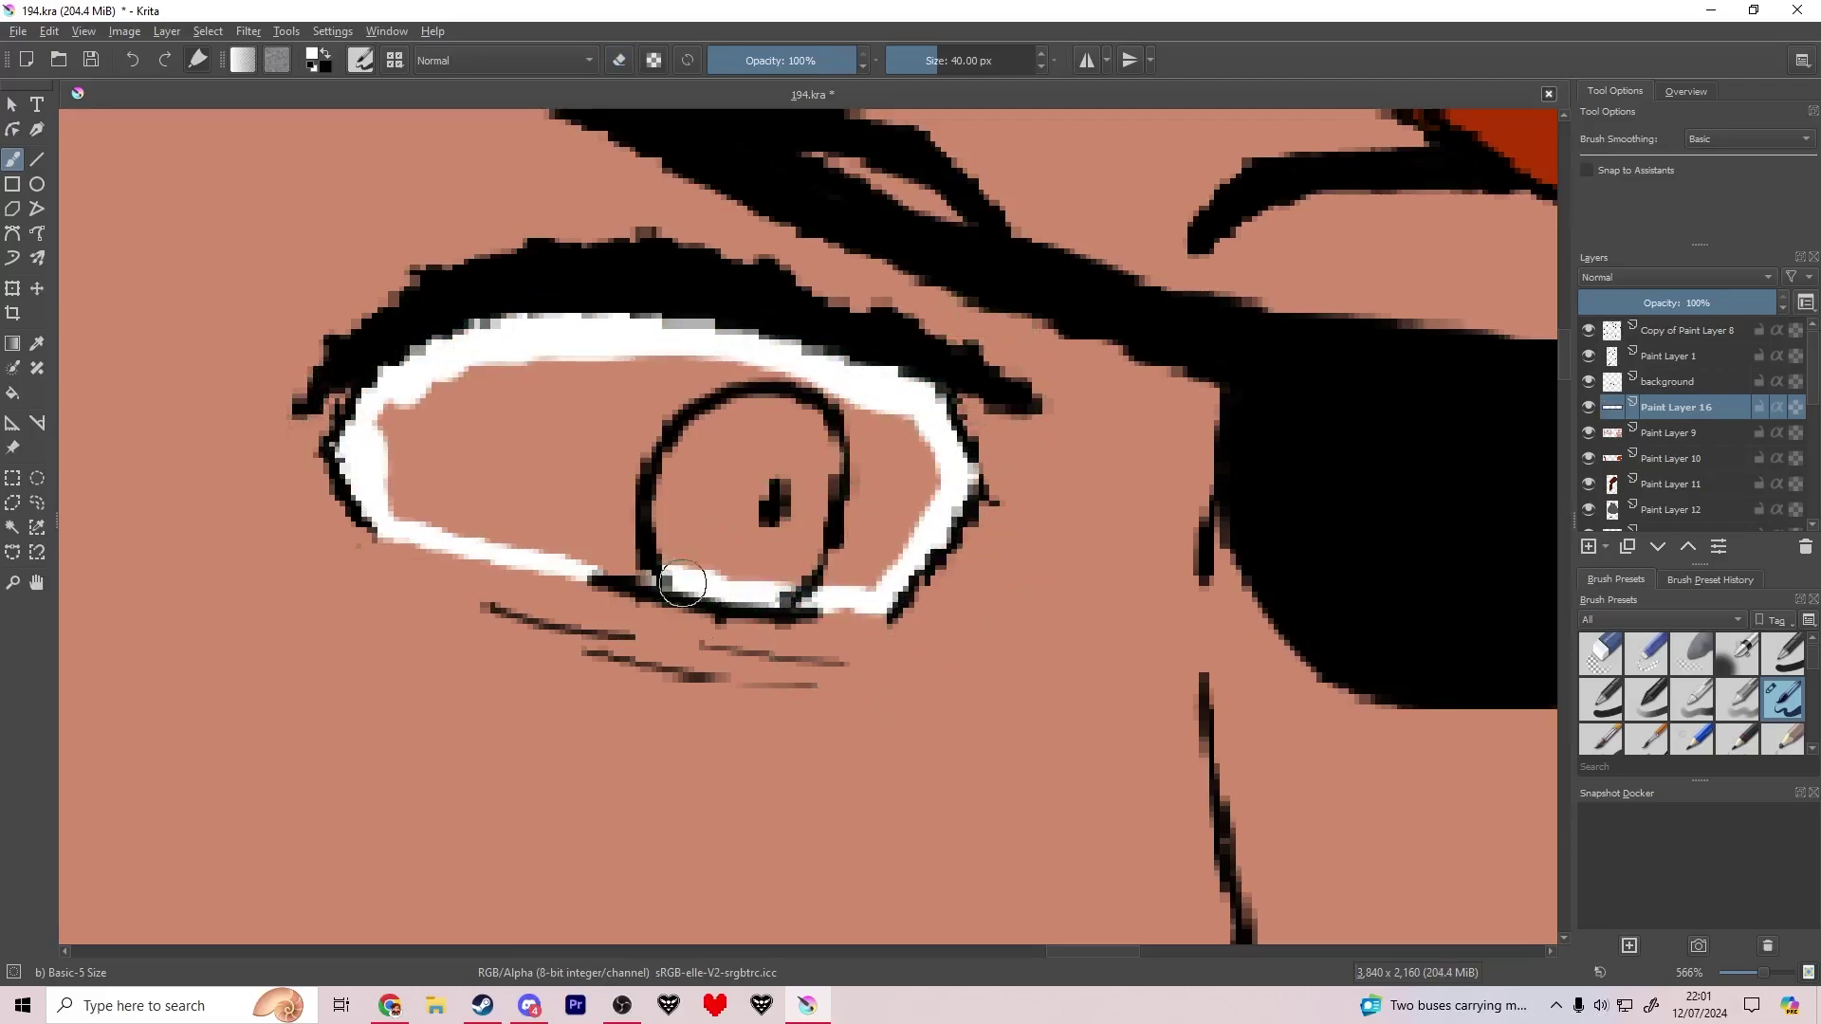
left_click_drag(682, 583, 552, 561)
Step: Fill the eyepatch character's bordered eye with white and save the drawing
key("f")
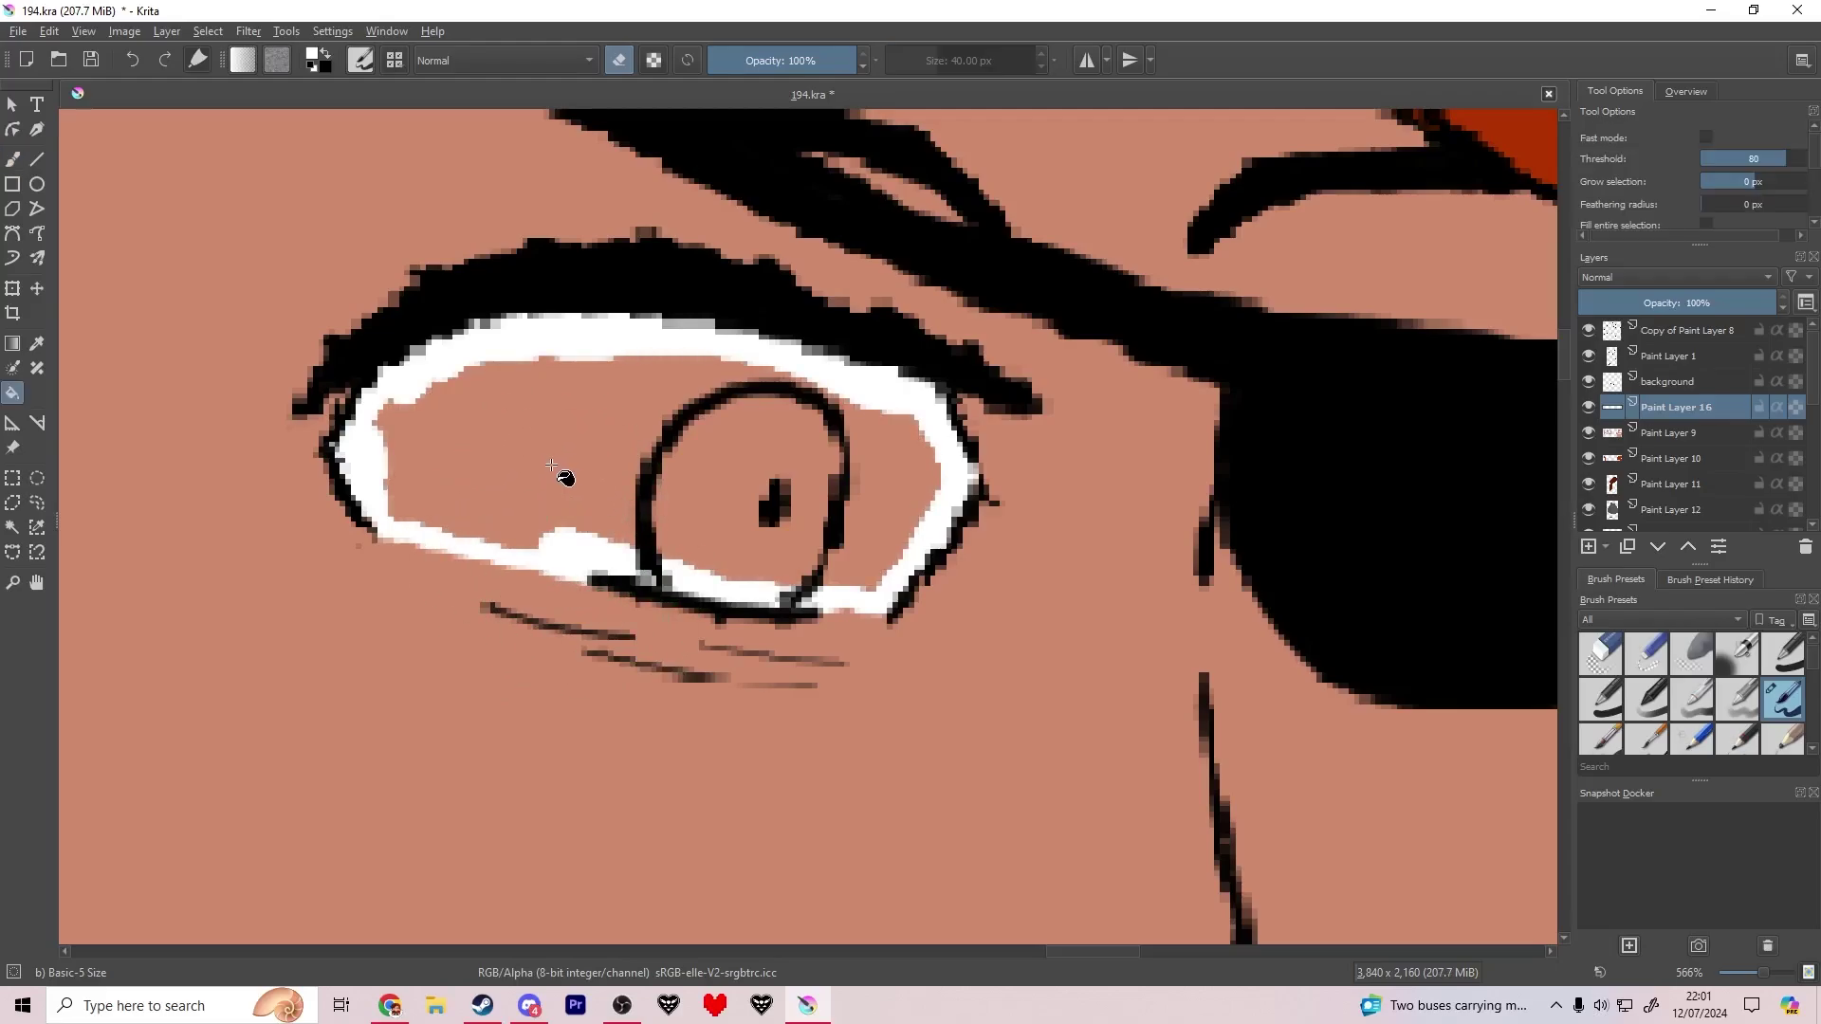
key("e")
left_click(567, 476)
scroll(474, 417, "down", 8)
key("b")
key("ctrl+s")
Step: Add a new paint layer above Paint Layer 16 and choose bright red (#ff0003) as the brush colour
mouse_move(319, 442)
left_mouse_down()
mouse_move(624, 419)
mouse_move(799, 439)
left_mouse_up()
key("Insert")
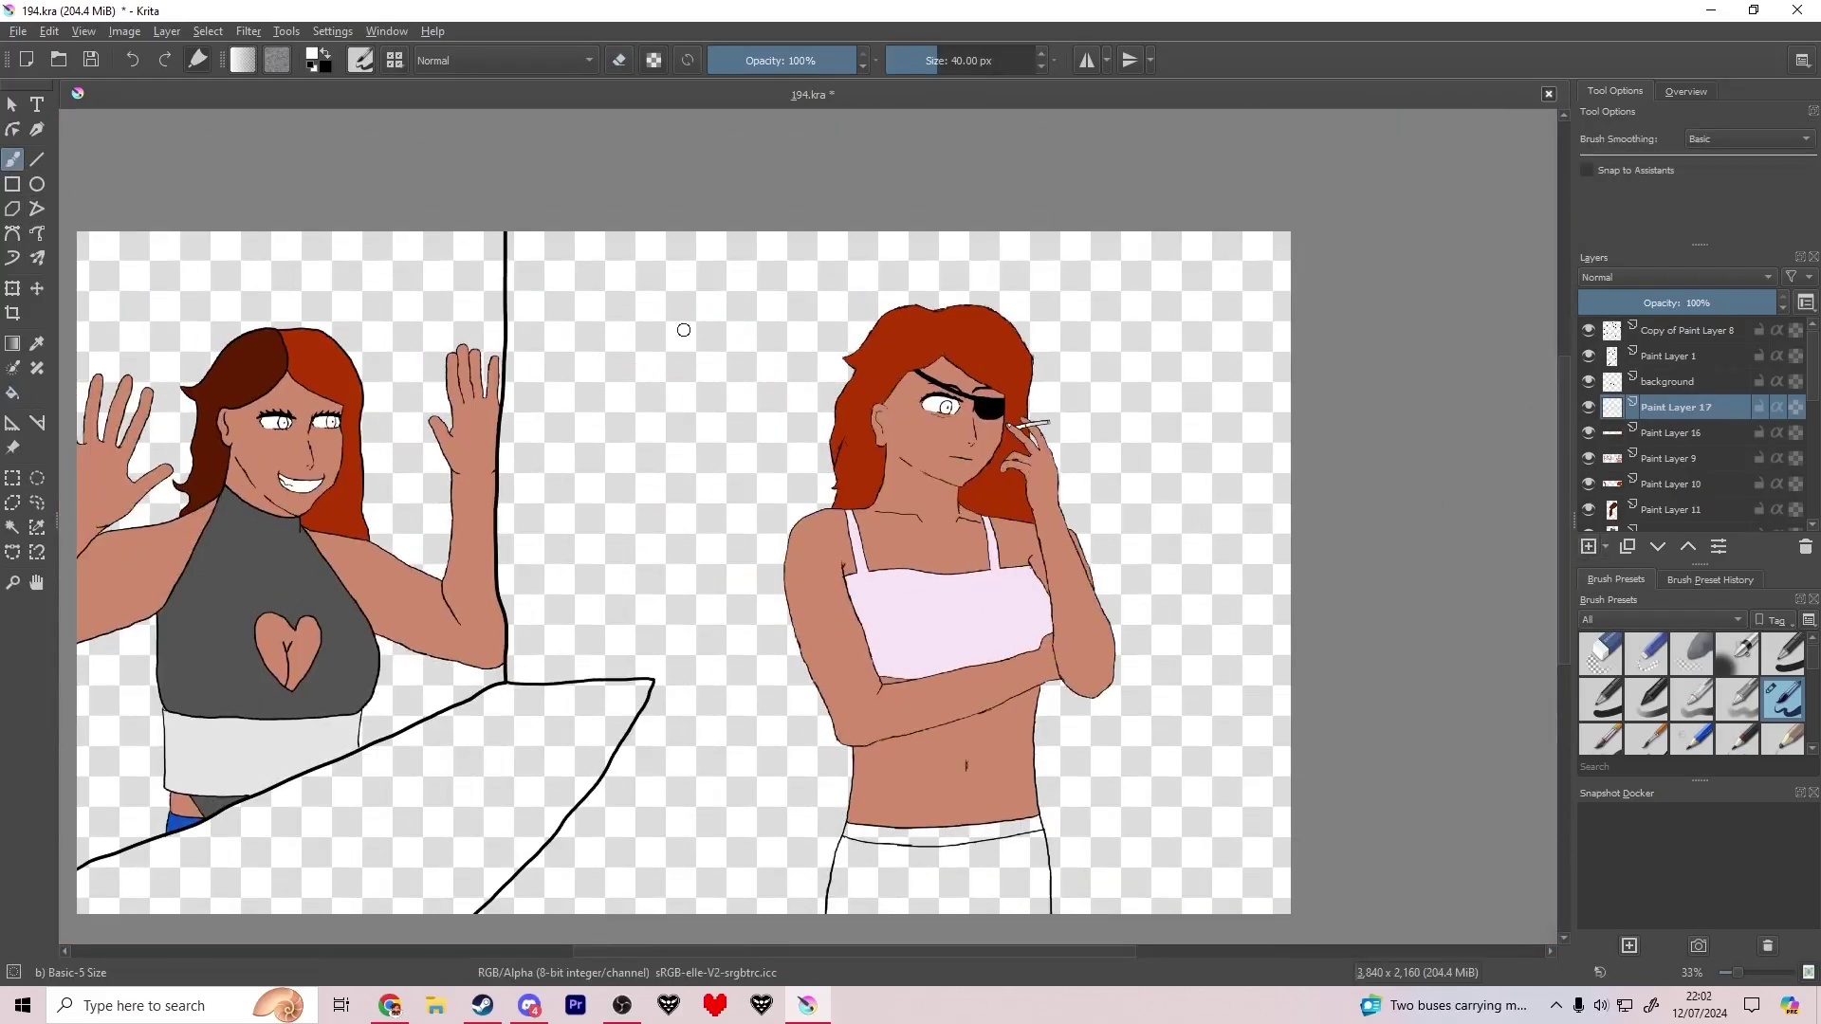
left_click_drag(682, 329, 787, 307)
scroll(341, 365, "up", 4)
scroll(492, 549, "down", 3)
left_click_drag(1377, 483, 838, 460)
scroll(1041, 483, "up", 4)
left_click(314, 62)
left_click(854, 423)
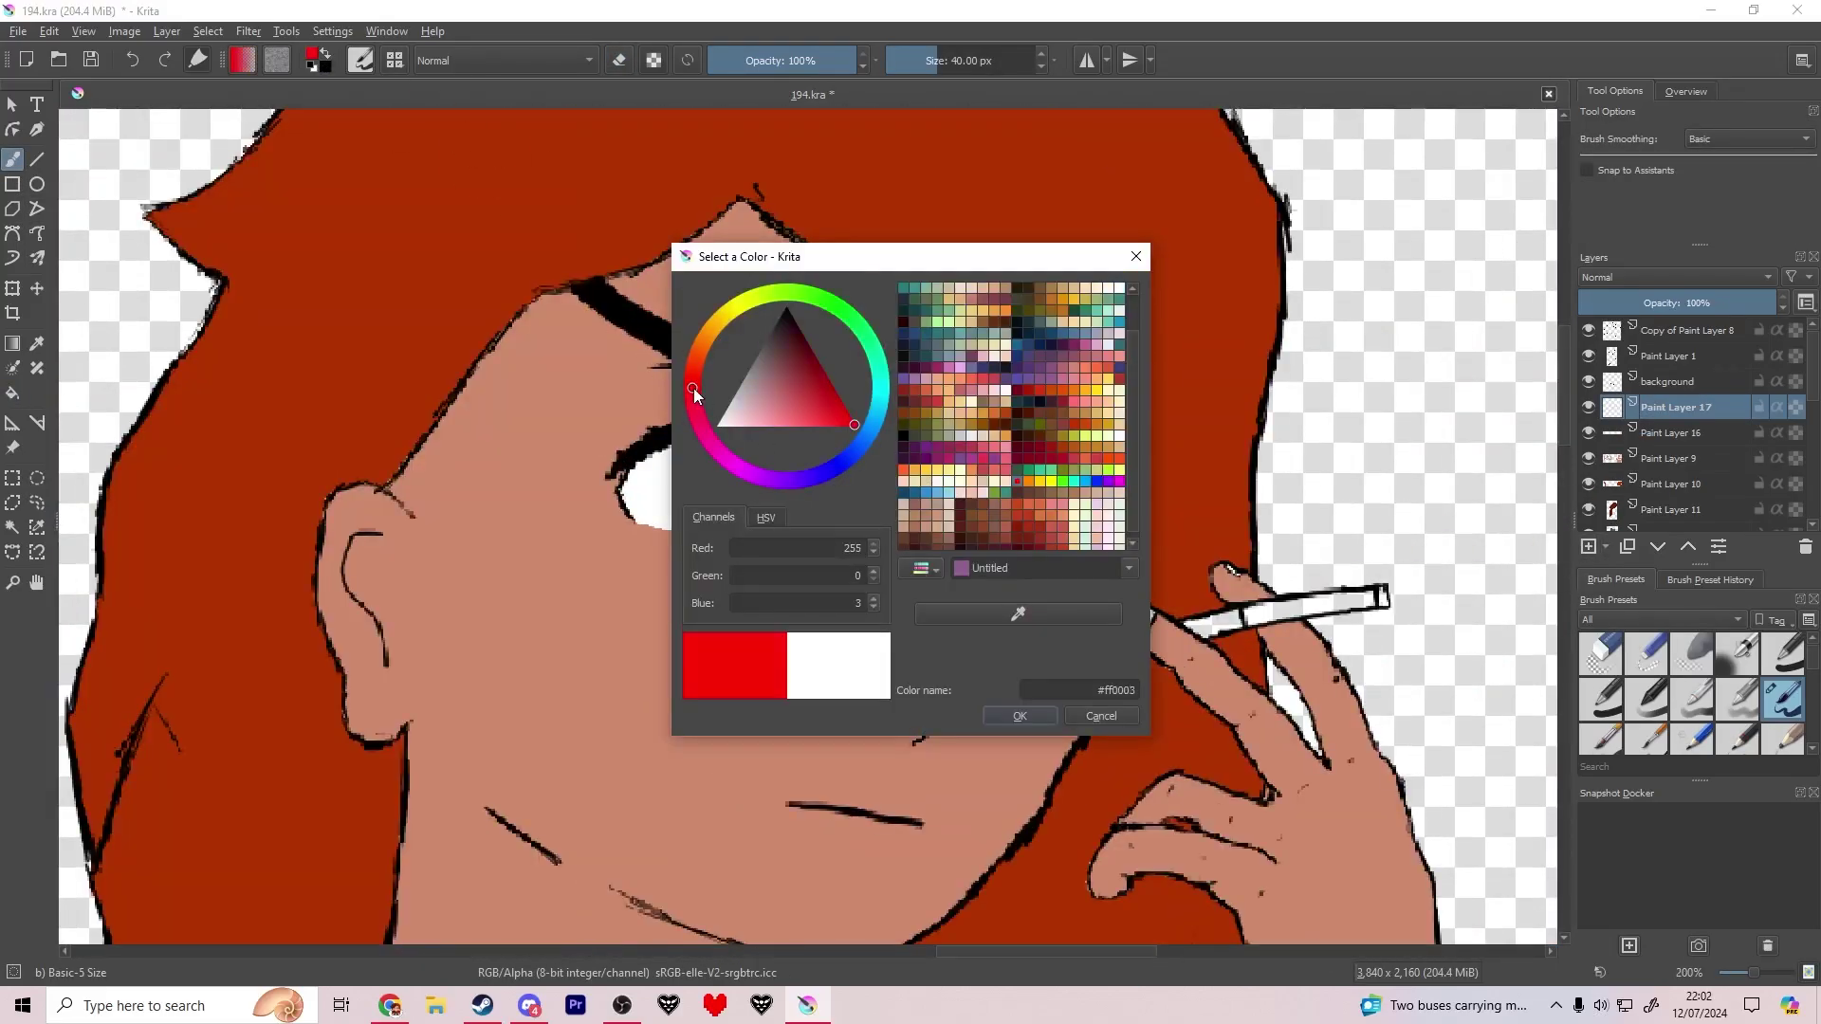
Step: Paint the eyepatch character's iris and the smiling character's iris beside the darker hair red
scroll(769, 518, "up", 2)
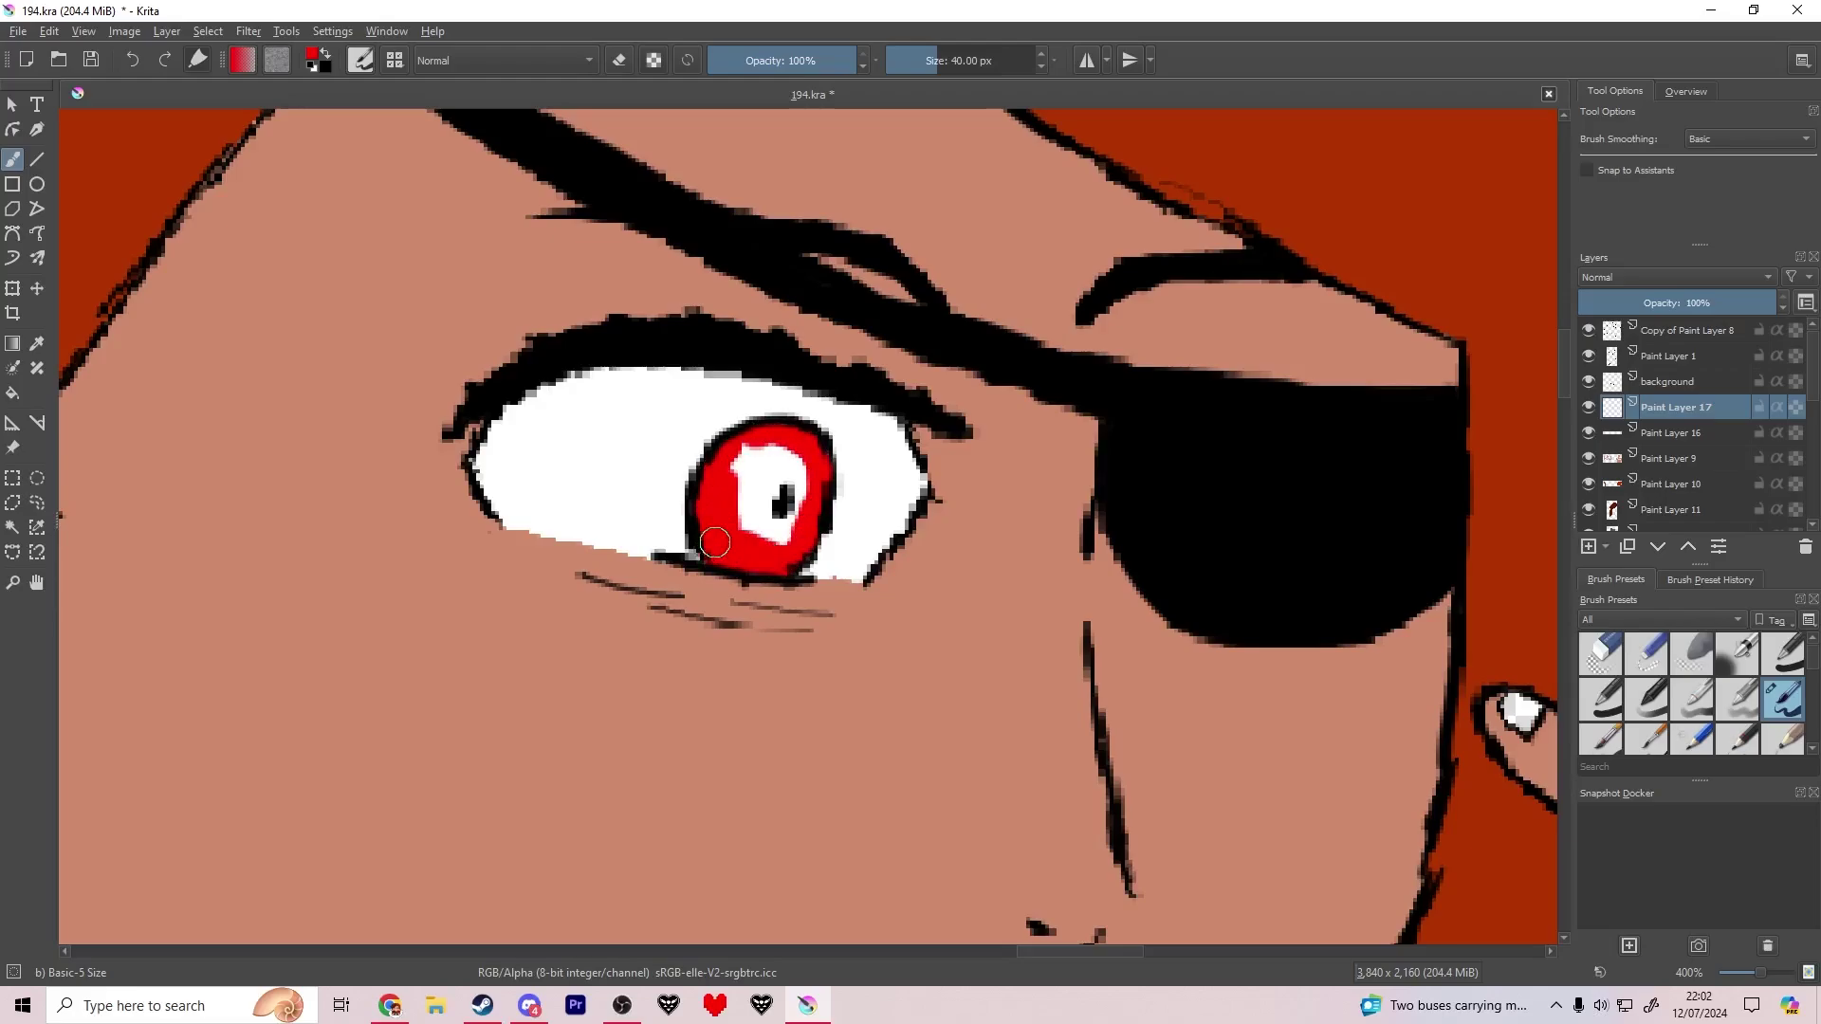
scroll(849, 548, "down", 12)
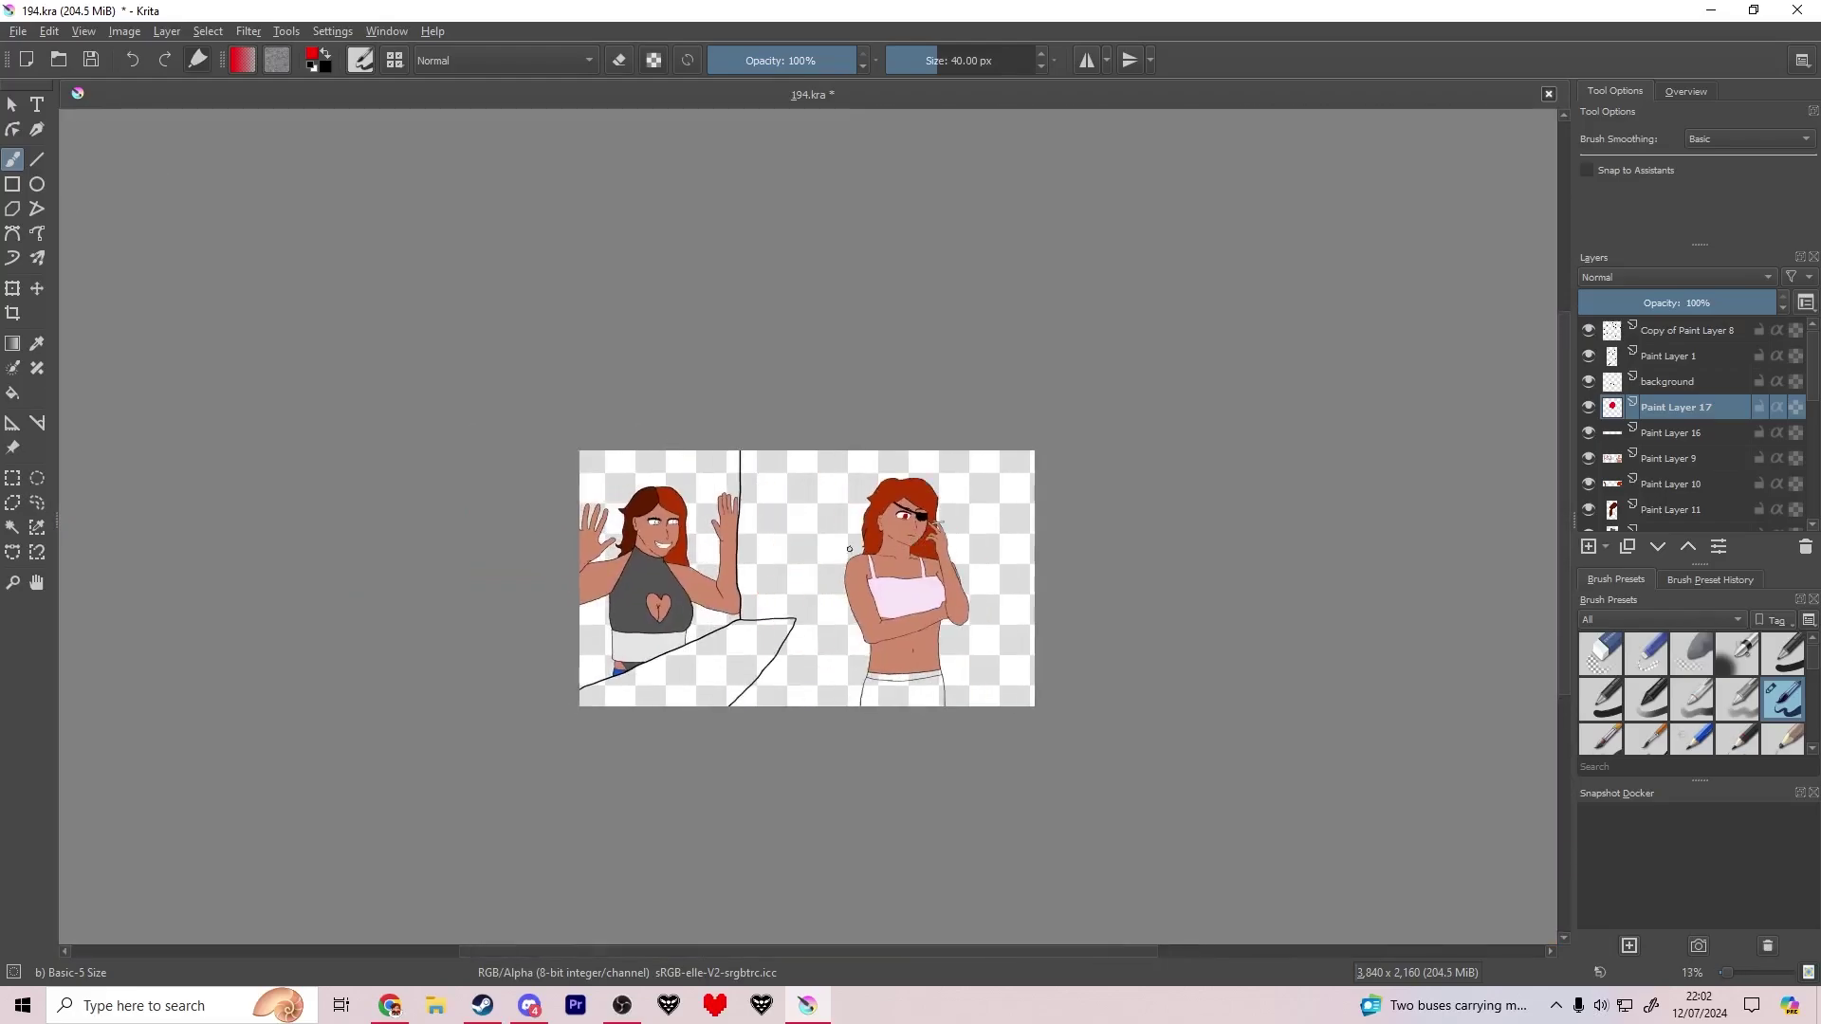
scroll(646, 506, "up", 11)
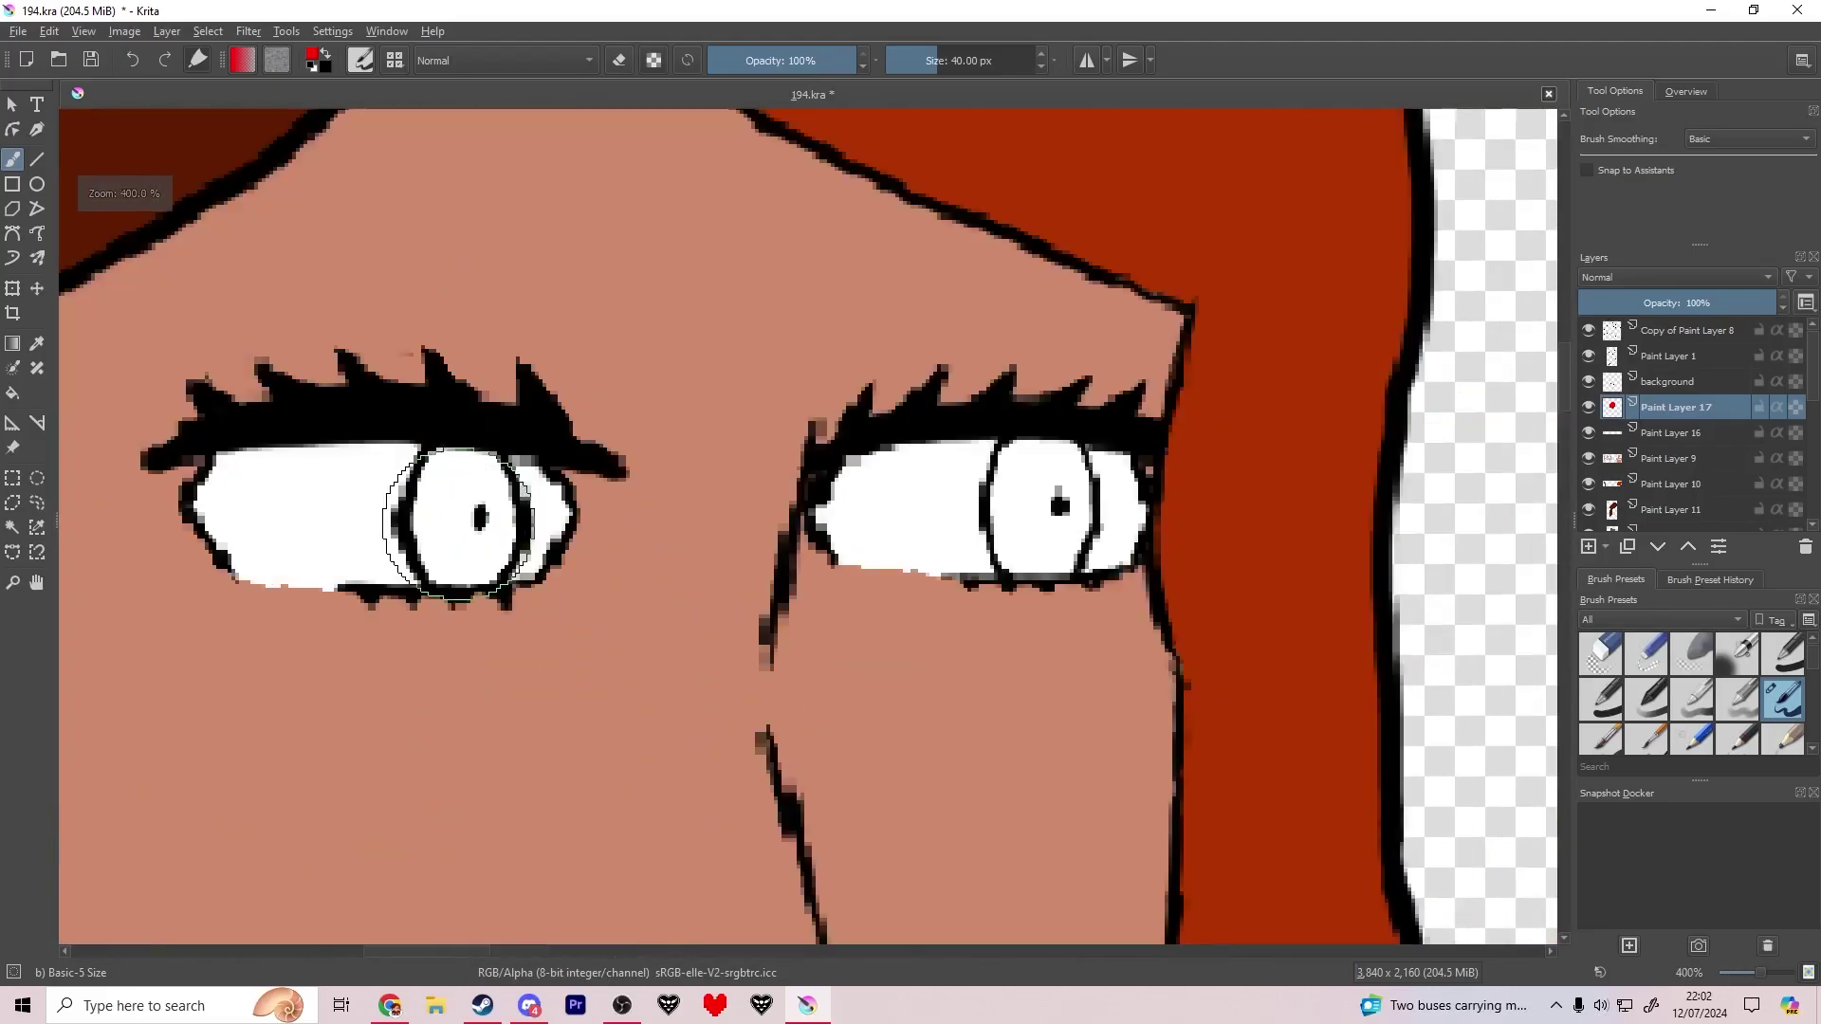
mouse_move(441, 422)
left_mouse_down()
mouse_move(427, 493)
mouse_move(443, 585)
left_mouse_up()
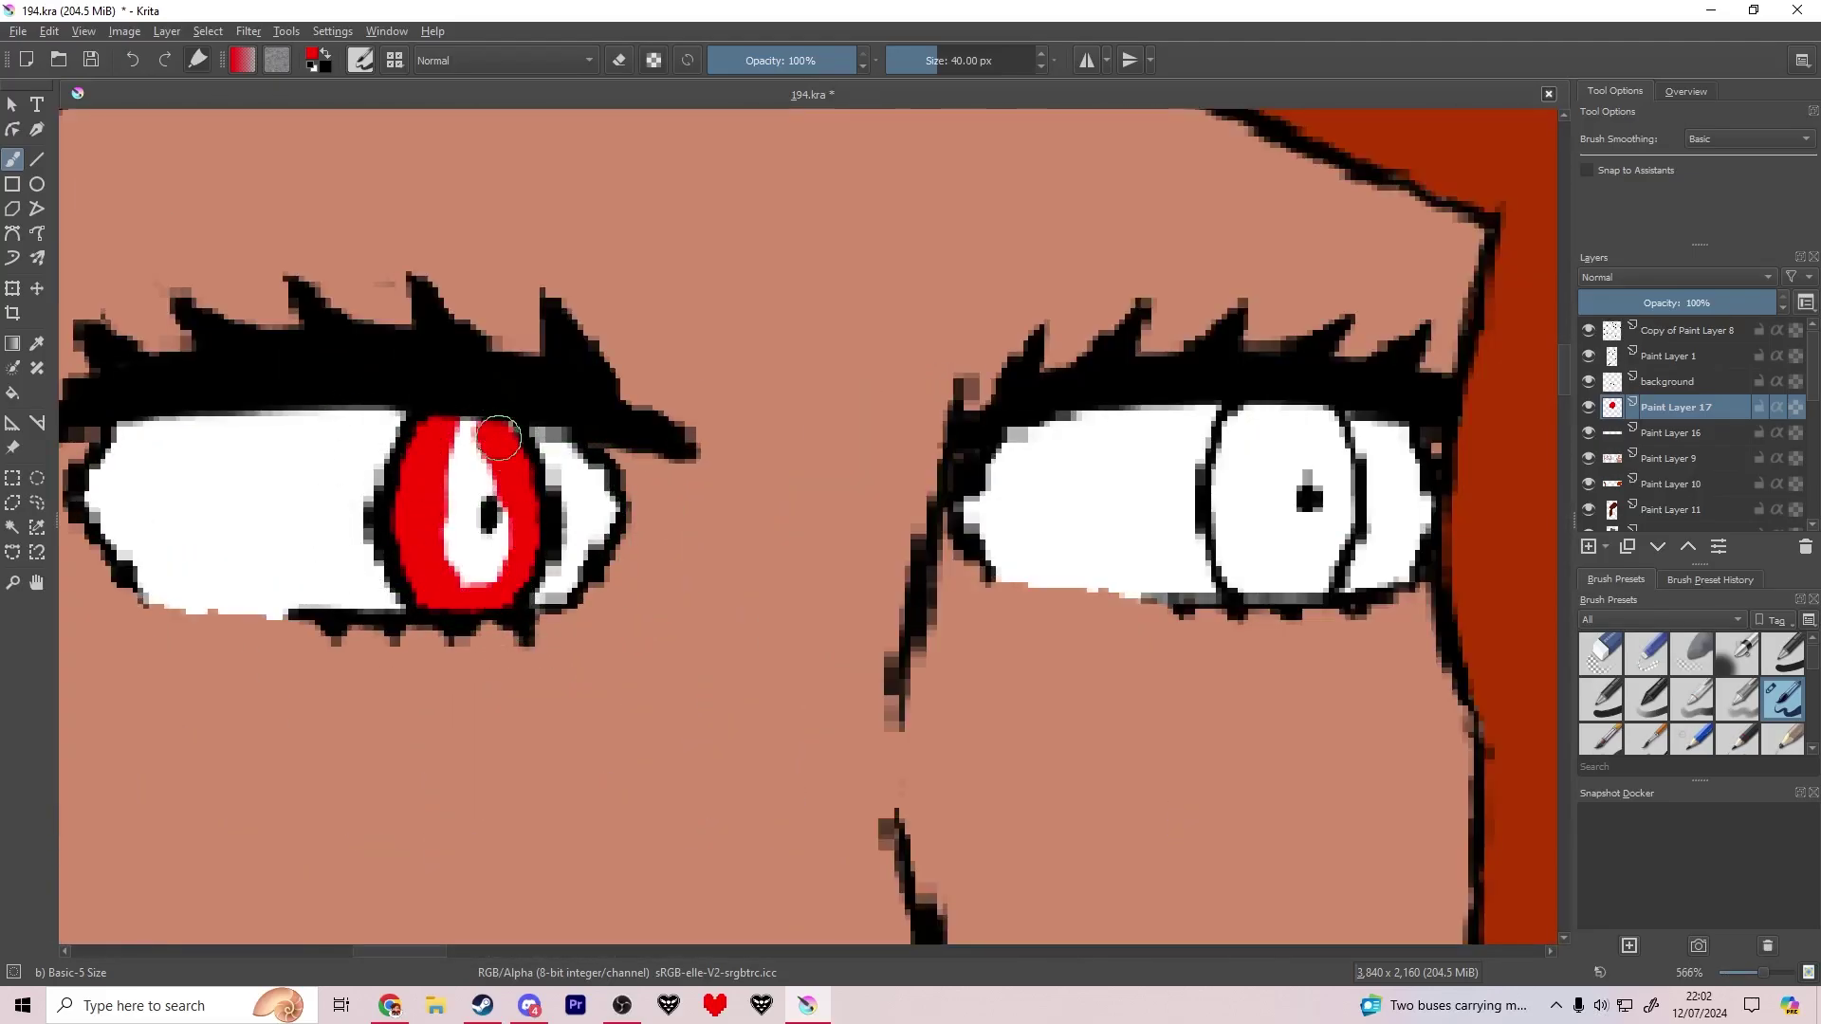
left_click_drag(499, 438, 474, 560)
Step: Choose a bright blue brush colour, paint the smiling character's other iris with it and save the drawing
left_click(312, 54)
left_click(868, 447)
left_click(875, 432)
left_click(1021, 717)
mouse_move(1317, 422)
left_mouse_down()
mouse_move(951, 380)
mouse_move(868, 484)
mouse_move(940, 543)
left_mouse_up()
left_click_drag(966, 423, 921, 517)
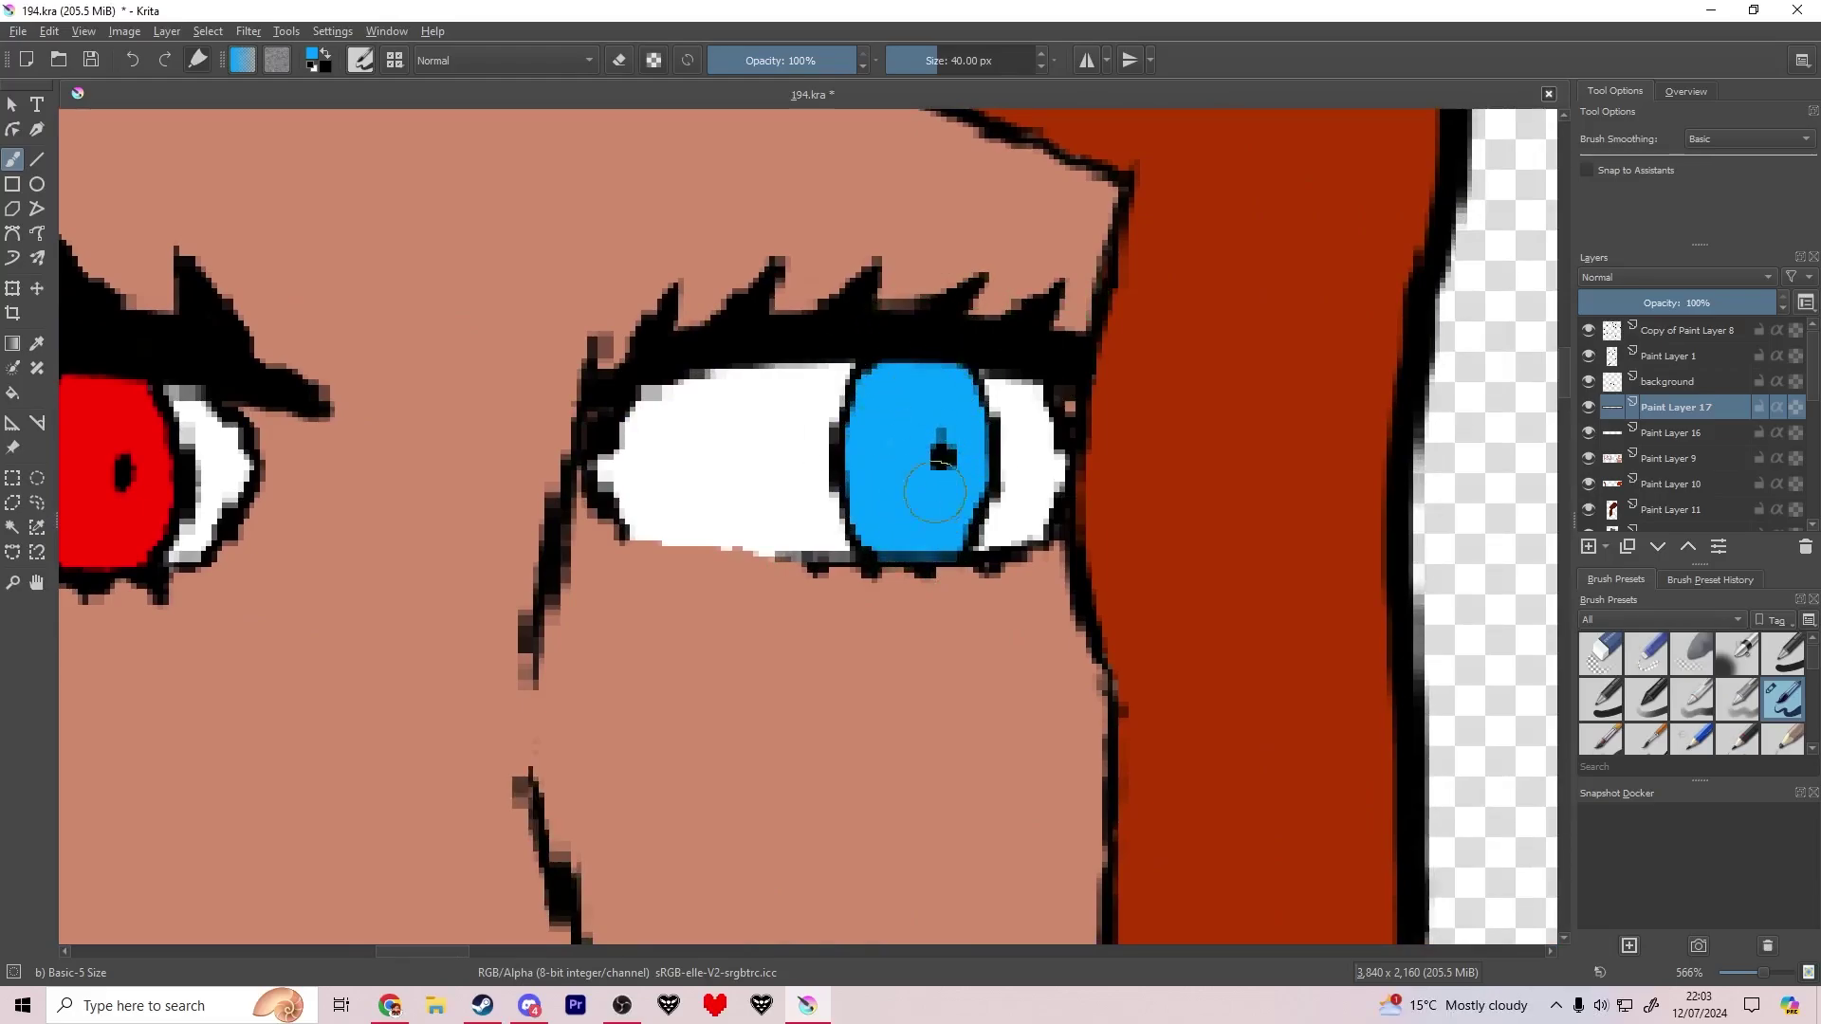
key("ctrl+s")
Step: On Paint Layer 9, choose a paler skin tone and colour the fingernails of the hand holding the cigarette
scroll(778, 529, "down", 10)
scroll(779, 529, "up", 1)
left_click_drag(779, 530, 793, 447)
scroll(773, 496, "up", 1)
scroll(825, 406, "up", 7)
left_click_drag(1185, 386, 967, 284)
scroll(969, 284, "down", 4)
scroll(967, 284, "up", 2)
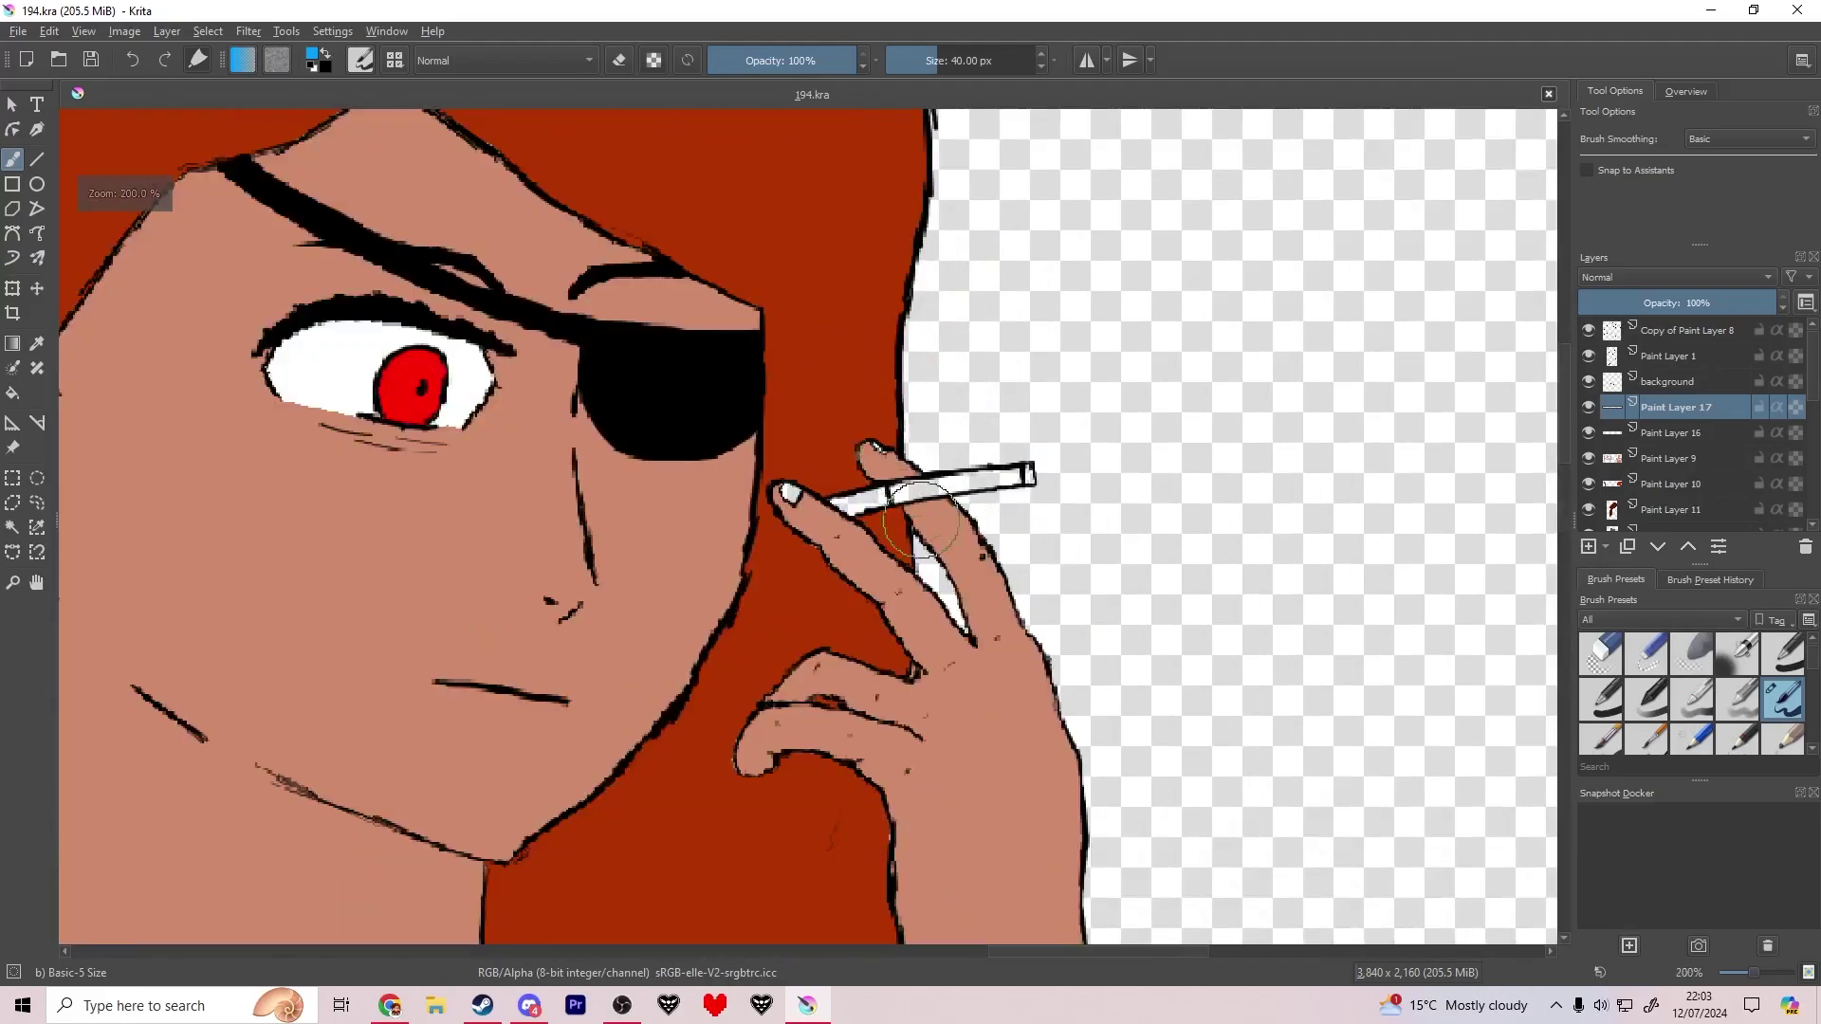
left_click(1682, 463)
scroll(752, 555, "up", 5)
left_click(313, 56)
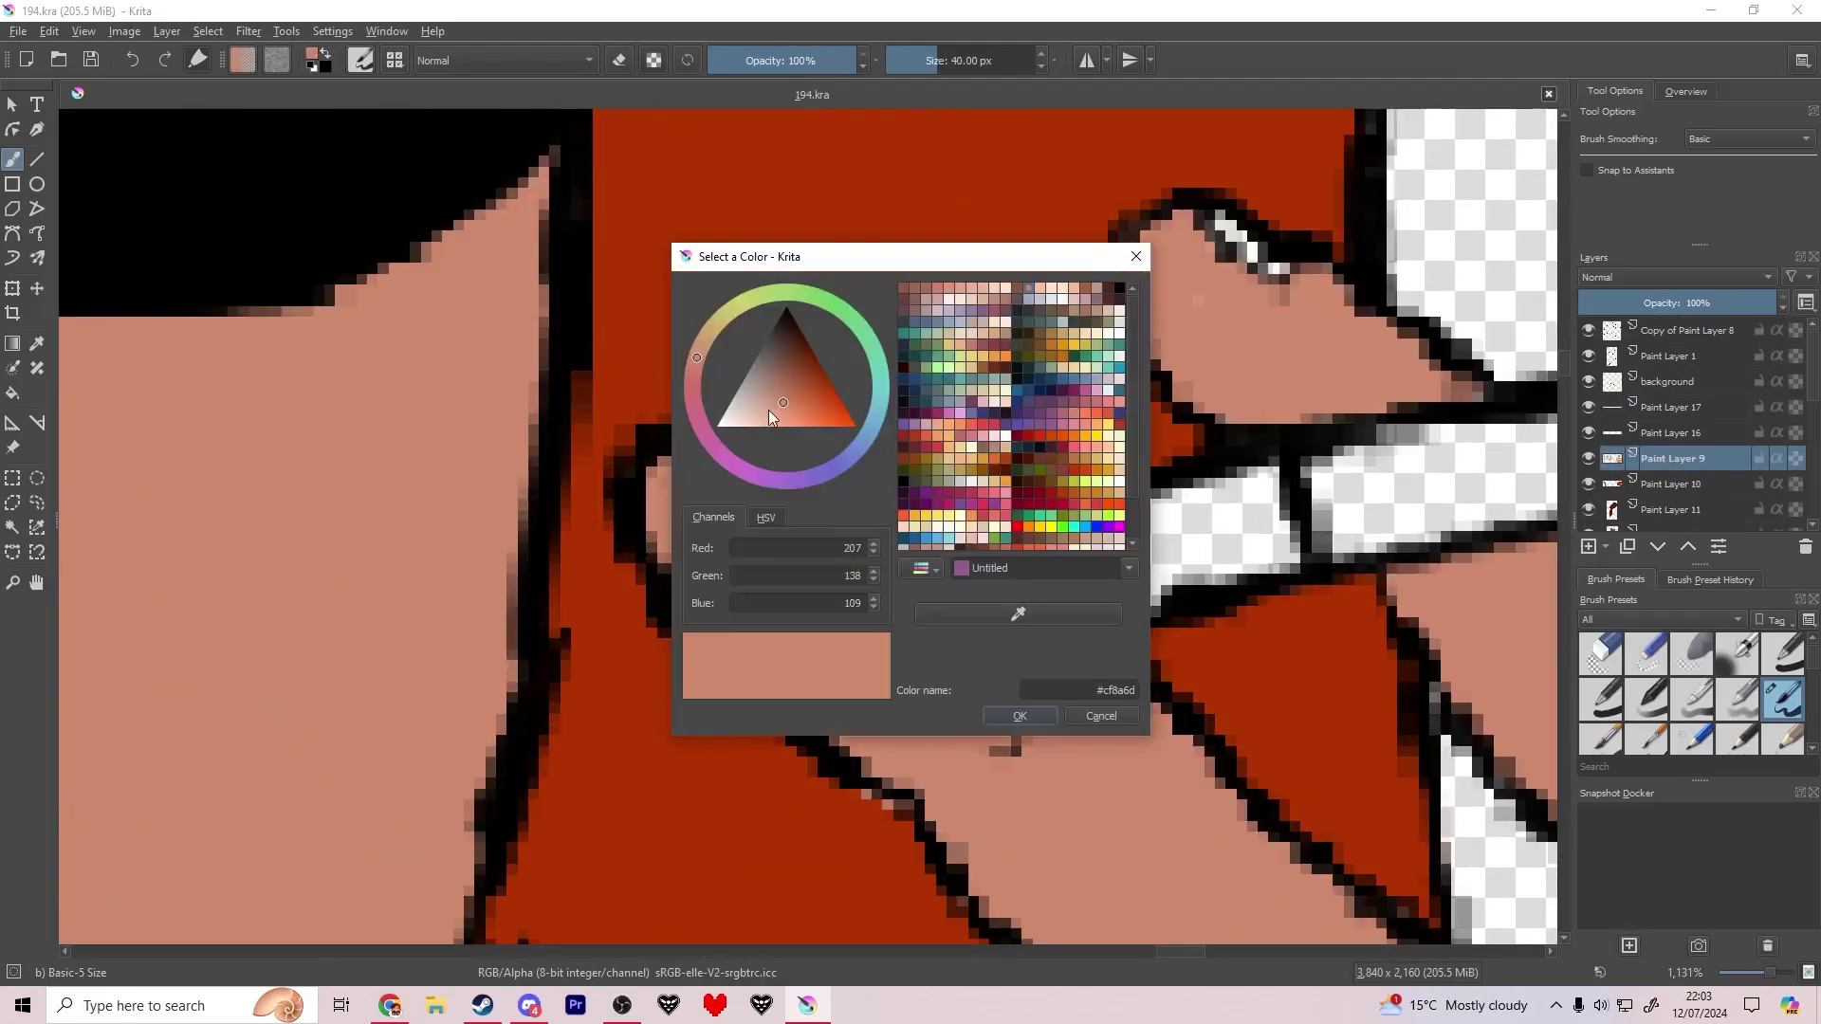
left_click(1009, 714)
left_click(780, 494)
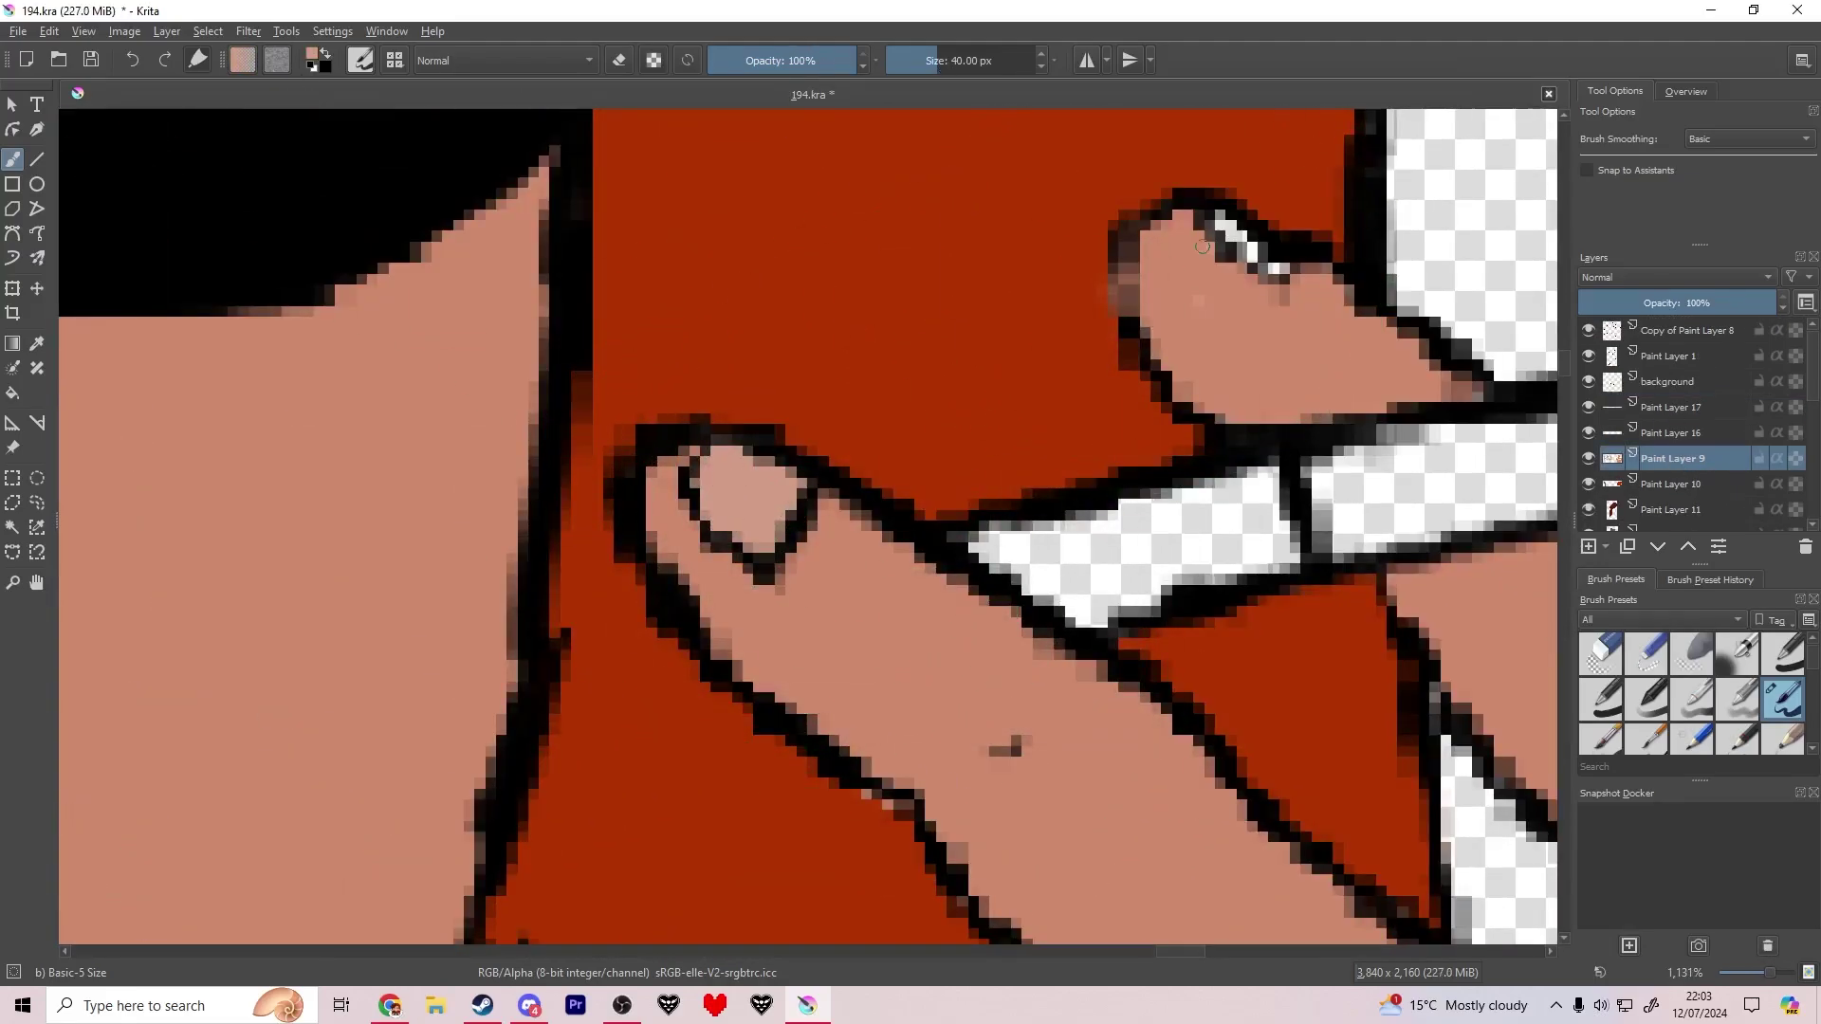
Step: Add a new paint layer above Paint Layer 17 and save the drawing
left_click_drag(1675, 393, 1674, 395)
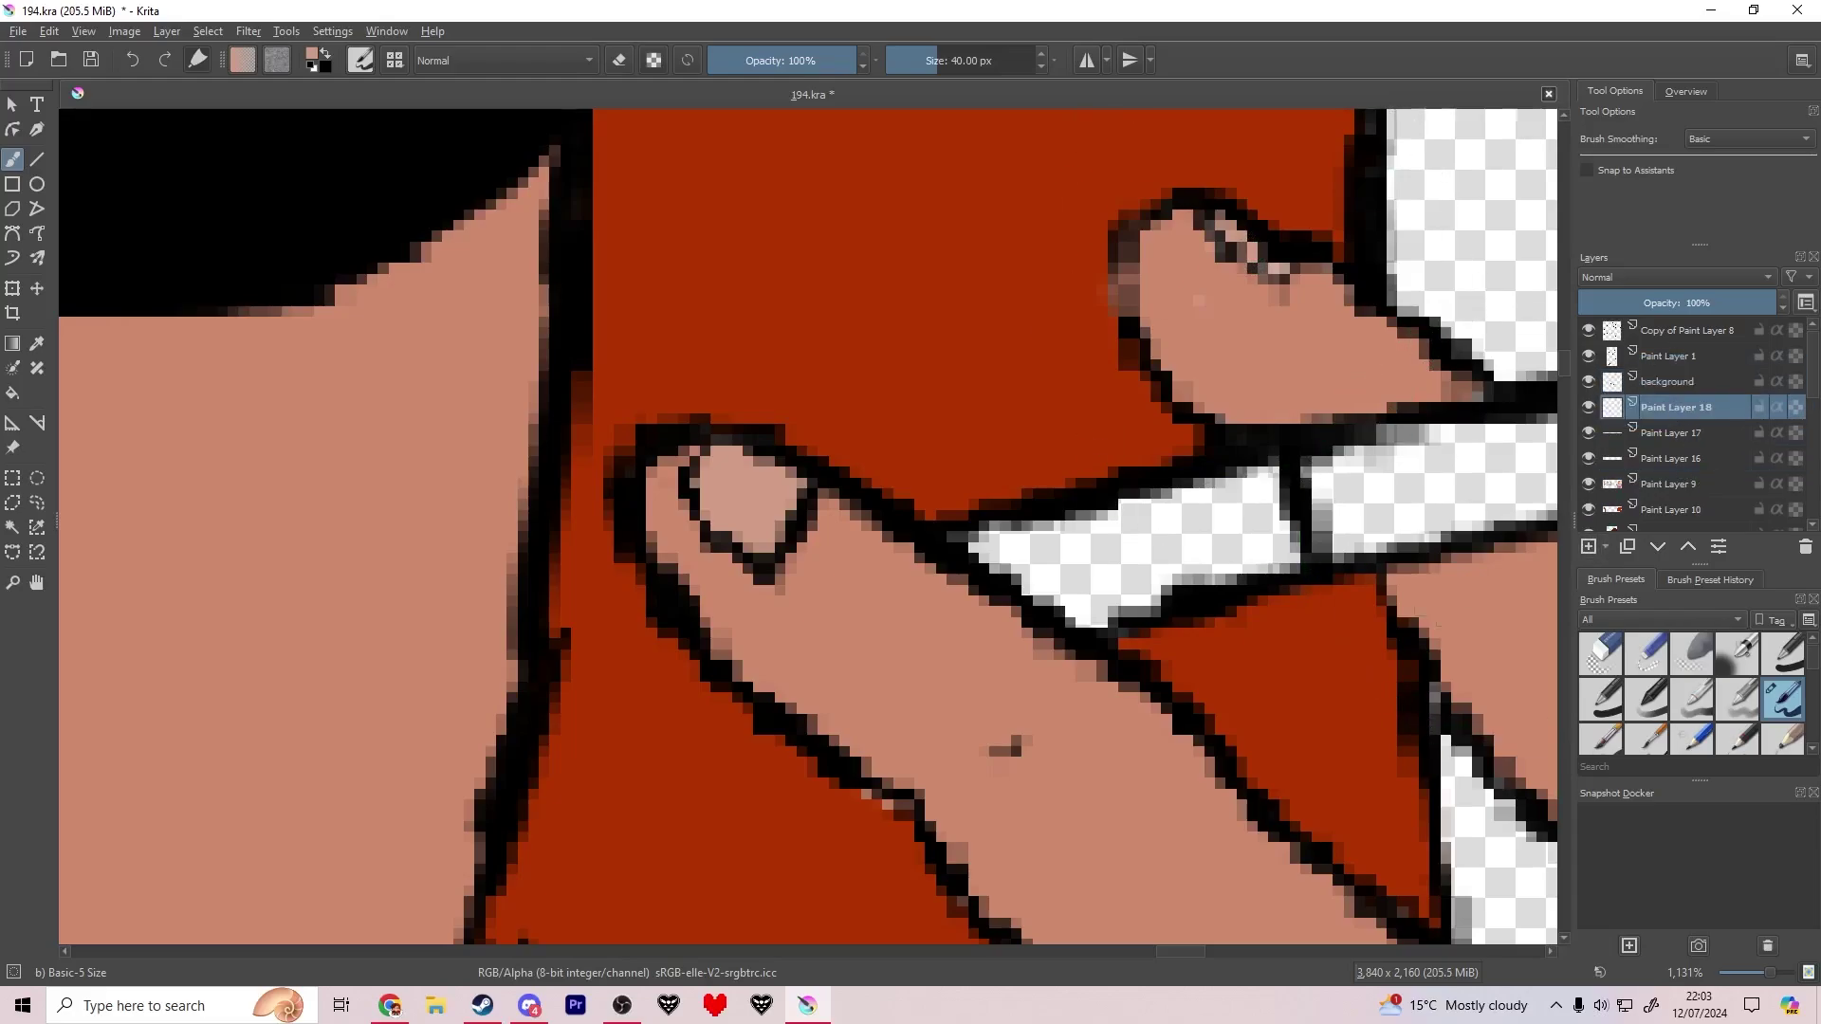
left_click_drag(1537, 424, 874, 478)
key("ctrl+s")
Step: Choose an orange-brown brush colour (#bf5e33) and paint the cigarette's filter end
left_click(312, 54)
left_click(787, 385)
left_click_drag(787, 385, 811, 395)
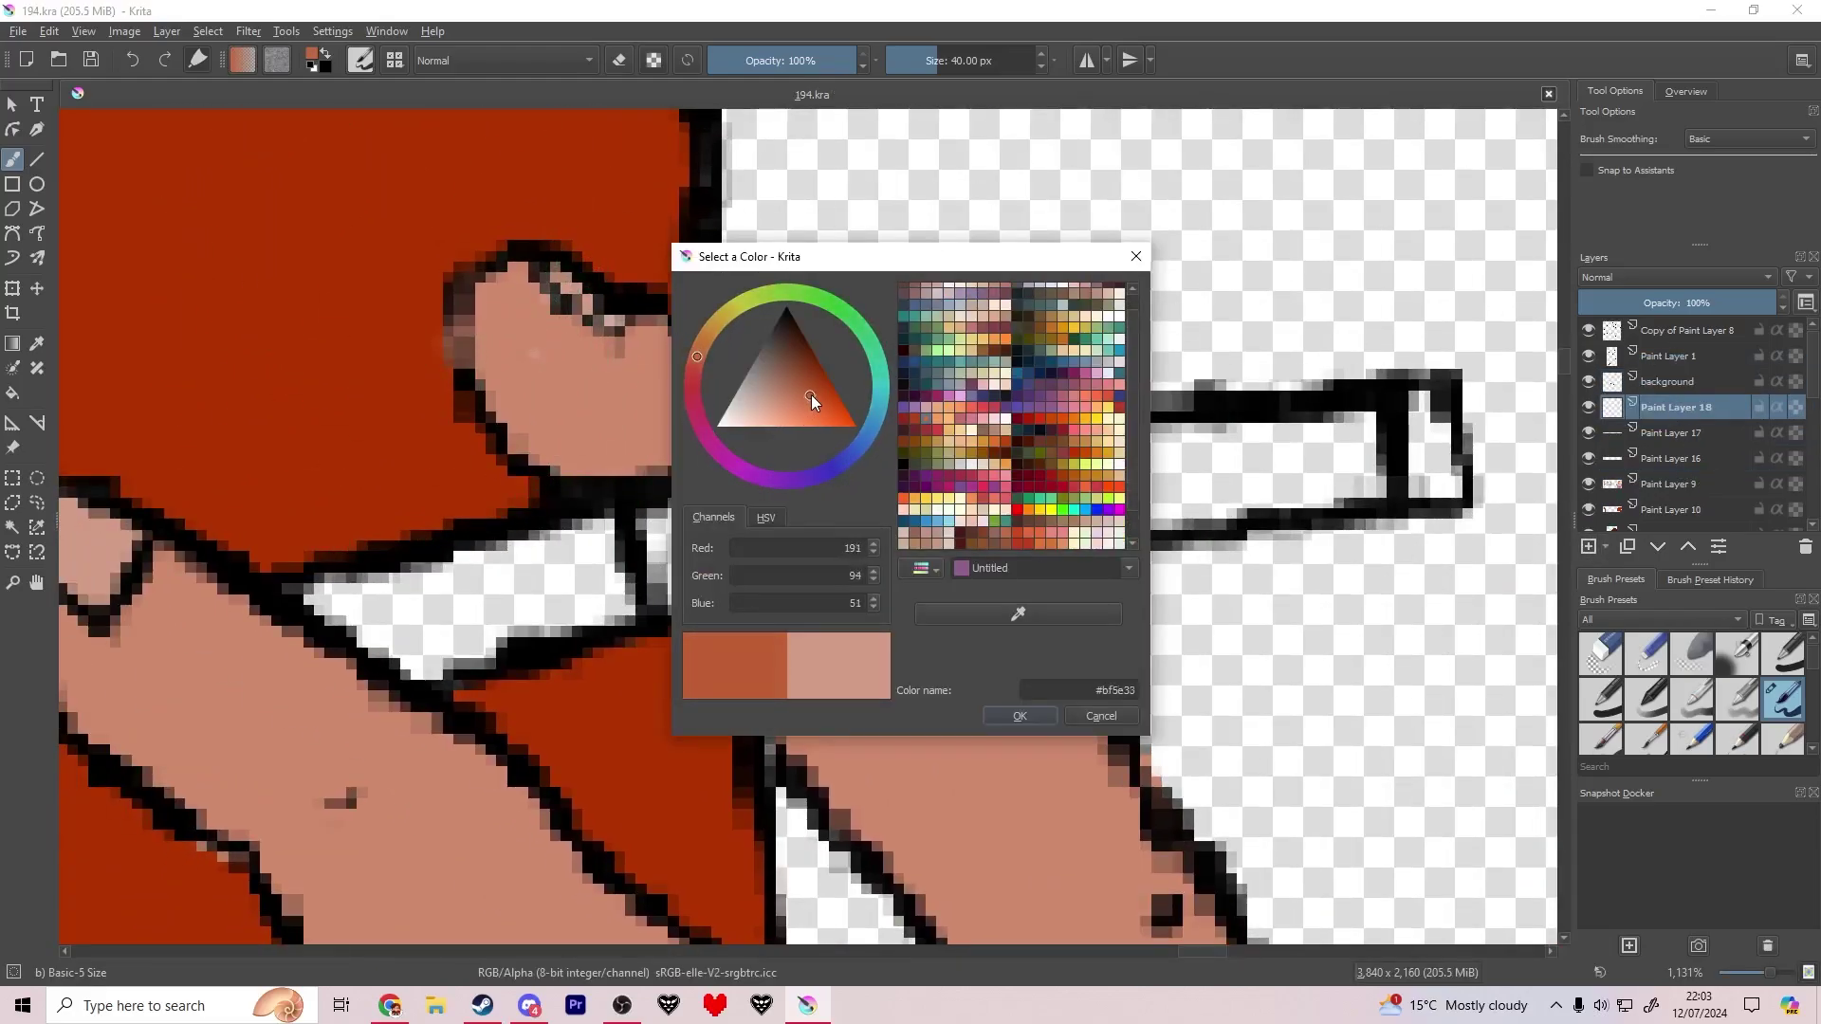
key("Return")
mouse_move(334, 605)
left_mouse_down()
mouse_move(372, 633)
mouse_move(593, 601)
mouse_move(389, 678)
mouse_move(373, 711)
left_mouse_up()
key("e")
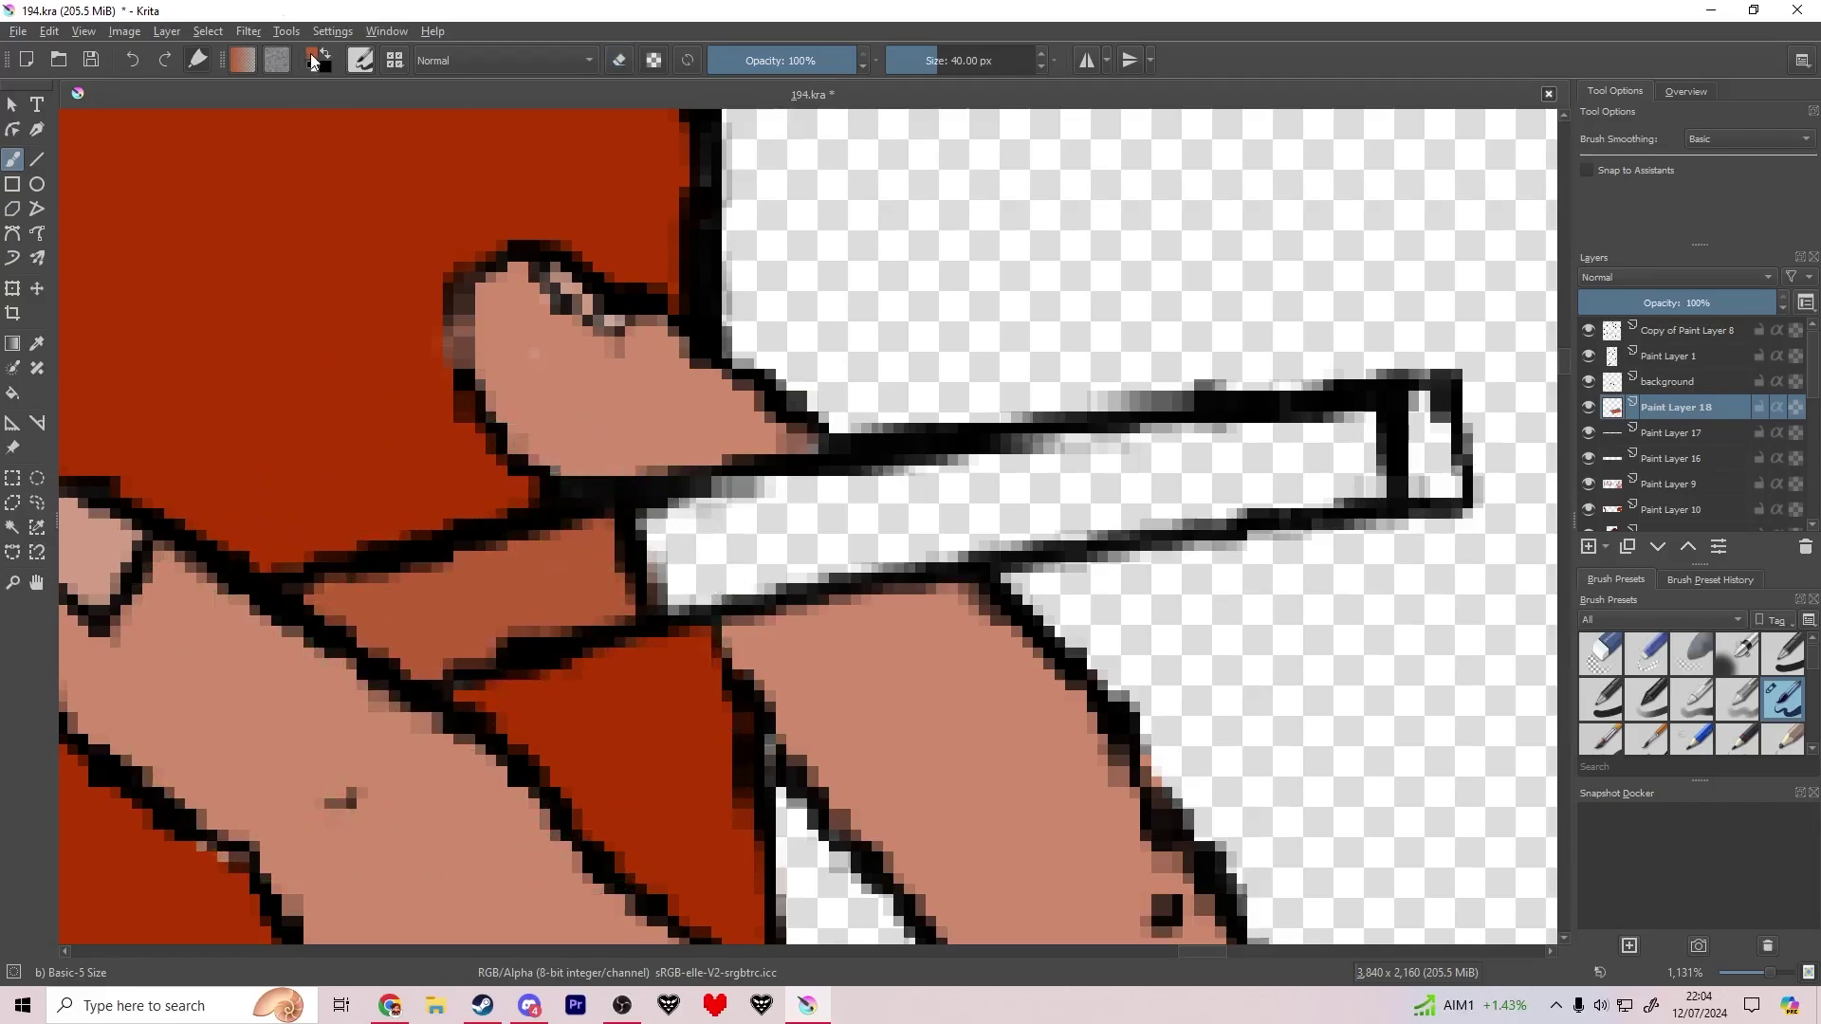
Step: Choose a pale cream-pink brush colour and paint the long paper section of the cigarette
left_click(312, 55)
left_click(734, 423)
key("Return")
mouse_move(653, 583)
left_mouse_down()
mouse_move(459, 619)
mouse_move(496, 630)
mouse_move(664, 532)
mouse_move(1129, 470)
left_mouse_up()
left_click_drag(1084, 534, 663, 581)
Step: Choose a bright orange-red brush colour and paint the cigarette's lit tip
left_click_drag(1077, 312, 589, 398)
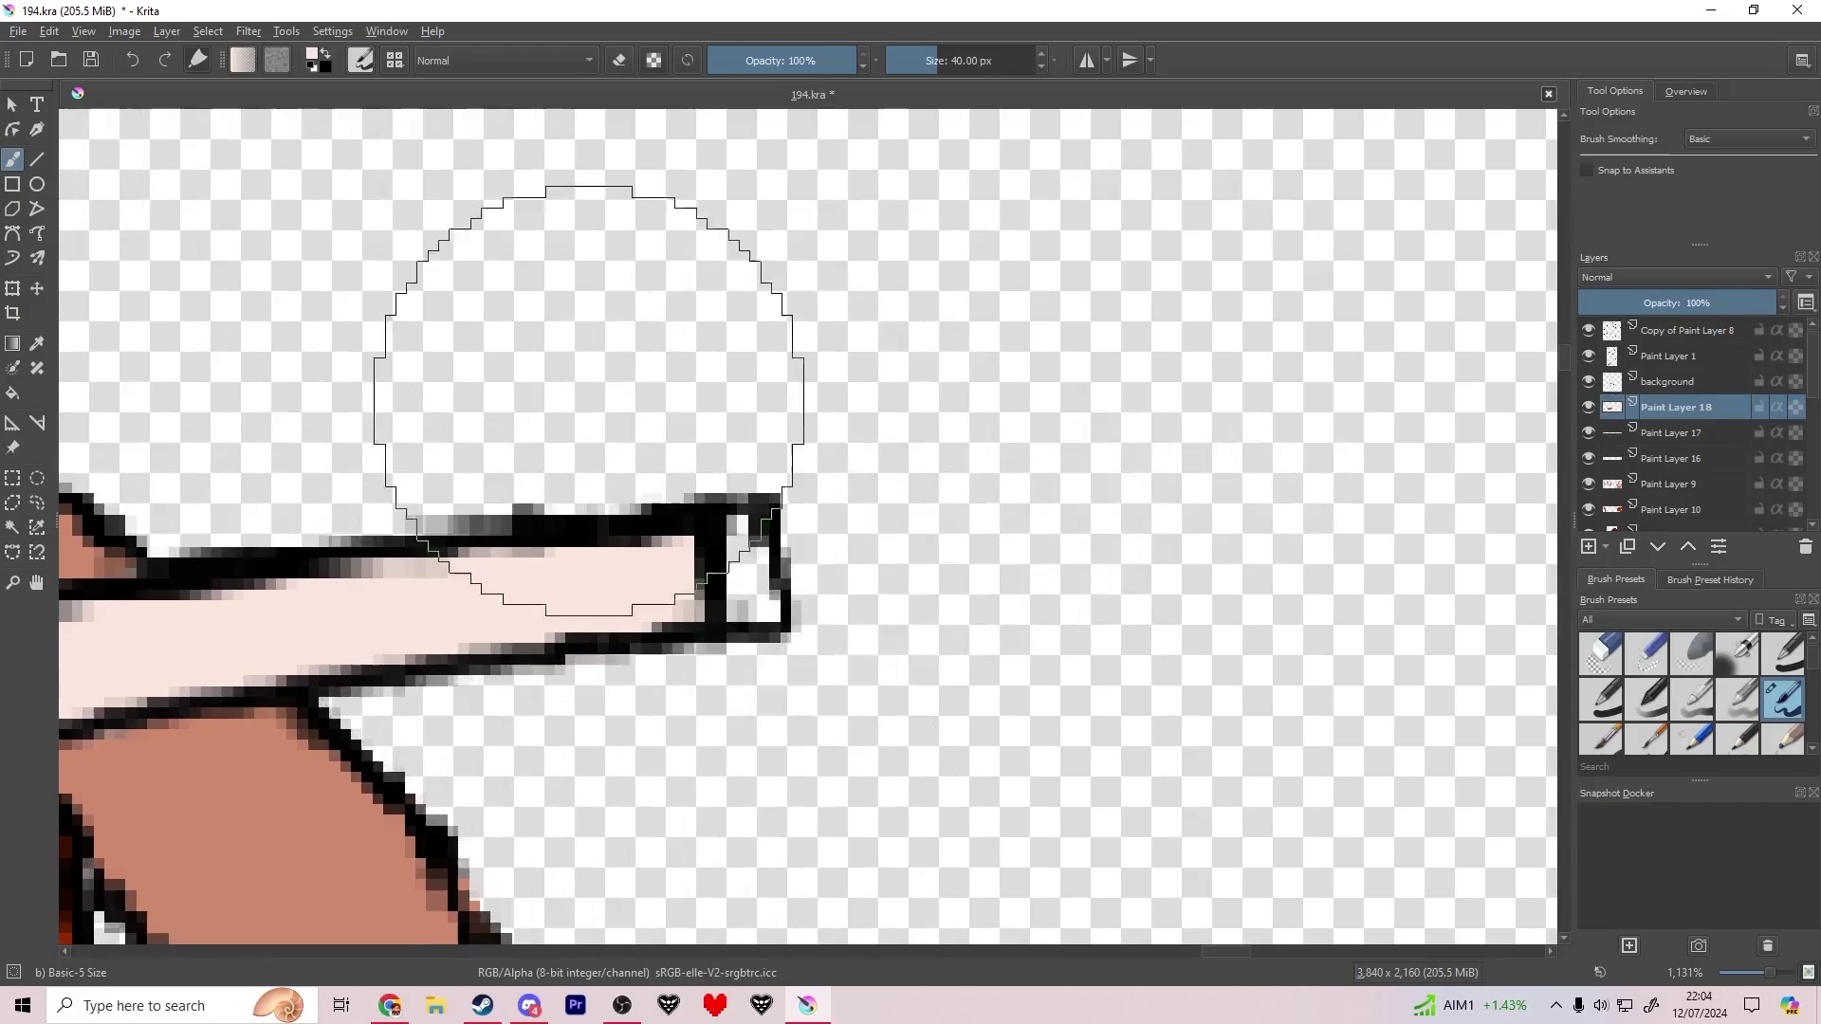
left_click(312, 55)
left_click(823, 397)
left_click(1017, 714)
left_click_drag(738, 524, 748, 573)
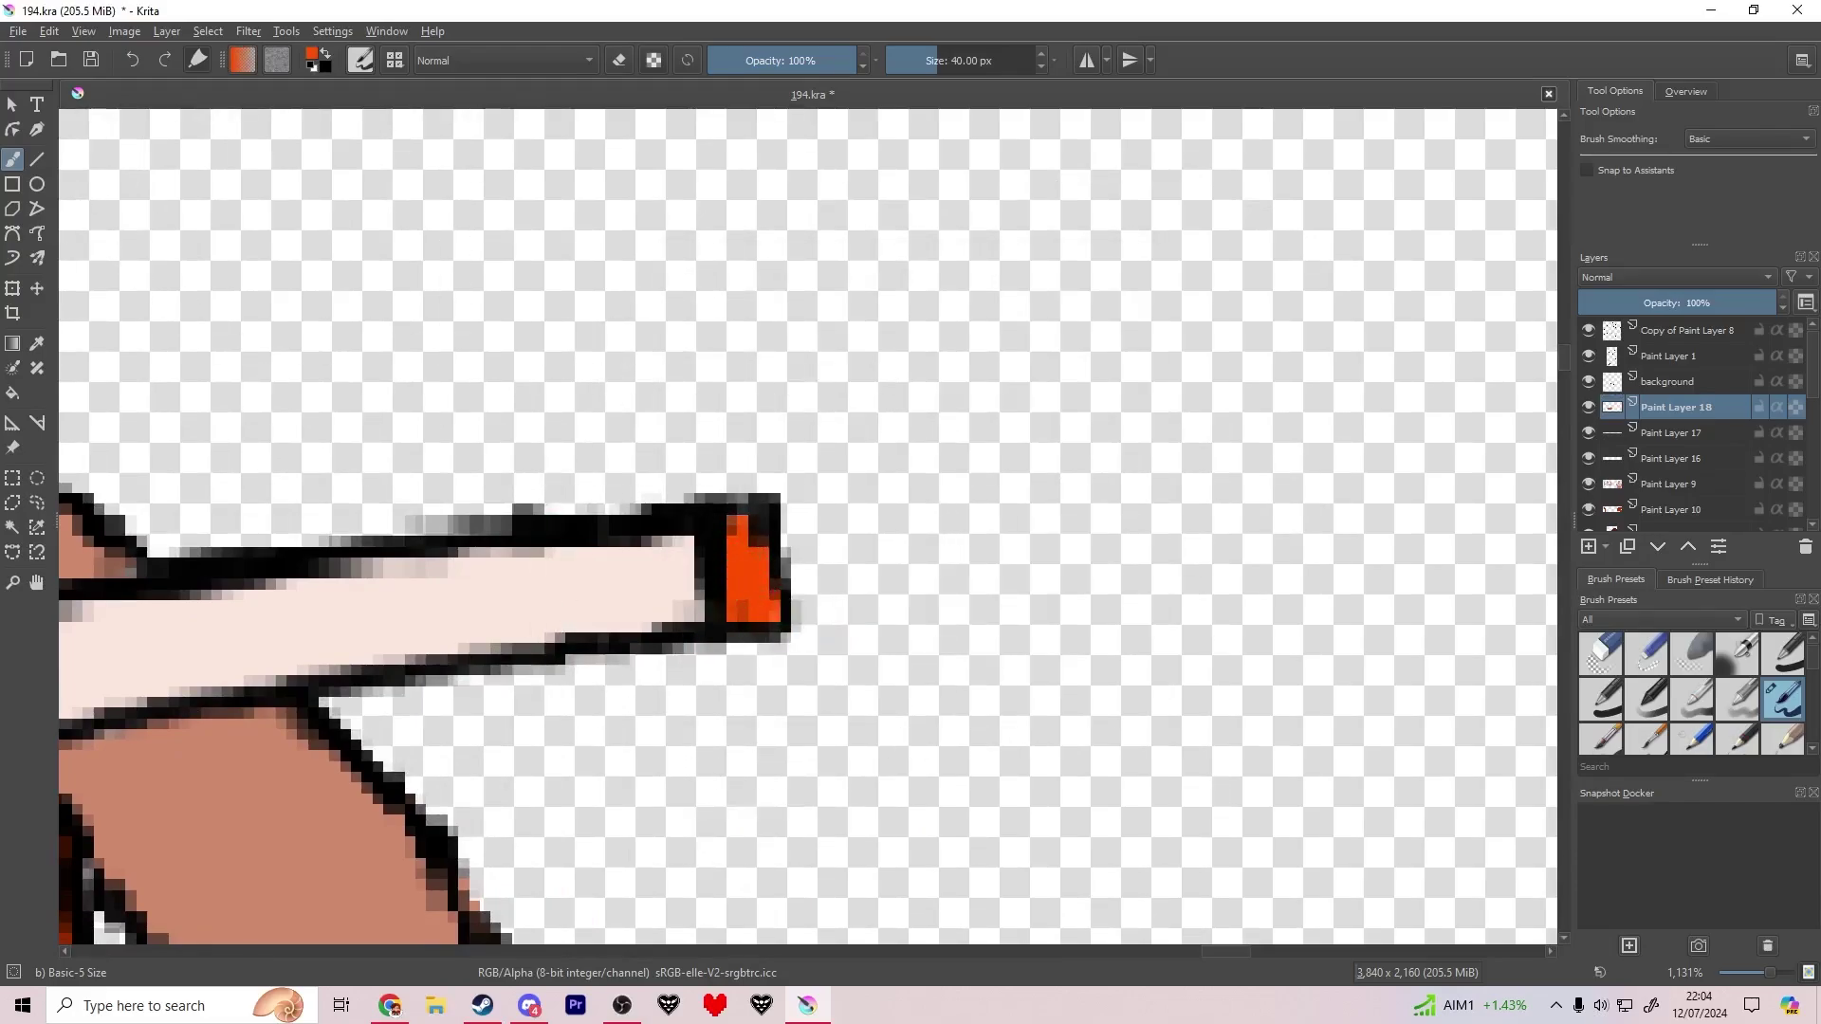
Step: On Paint Layer 1, draw faint black smoke wisps rising above the cigarette's tip and save the drawing
left_click(1618, 359)
left_click(325, 54)
left_click_drag(709, 360, 776, 563)
left_click_drag(775, 563, 776, 599)
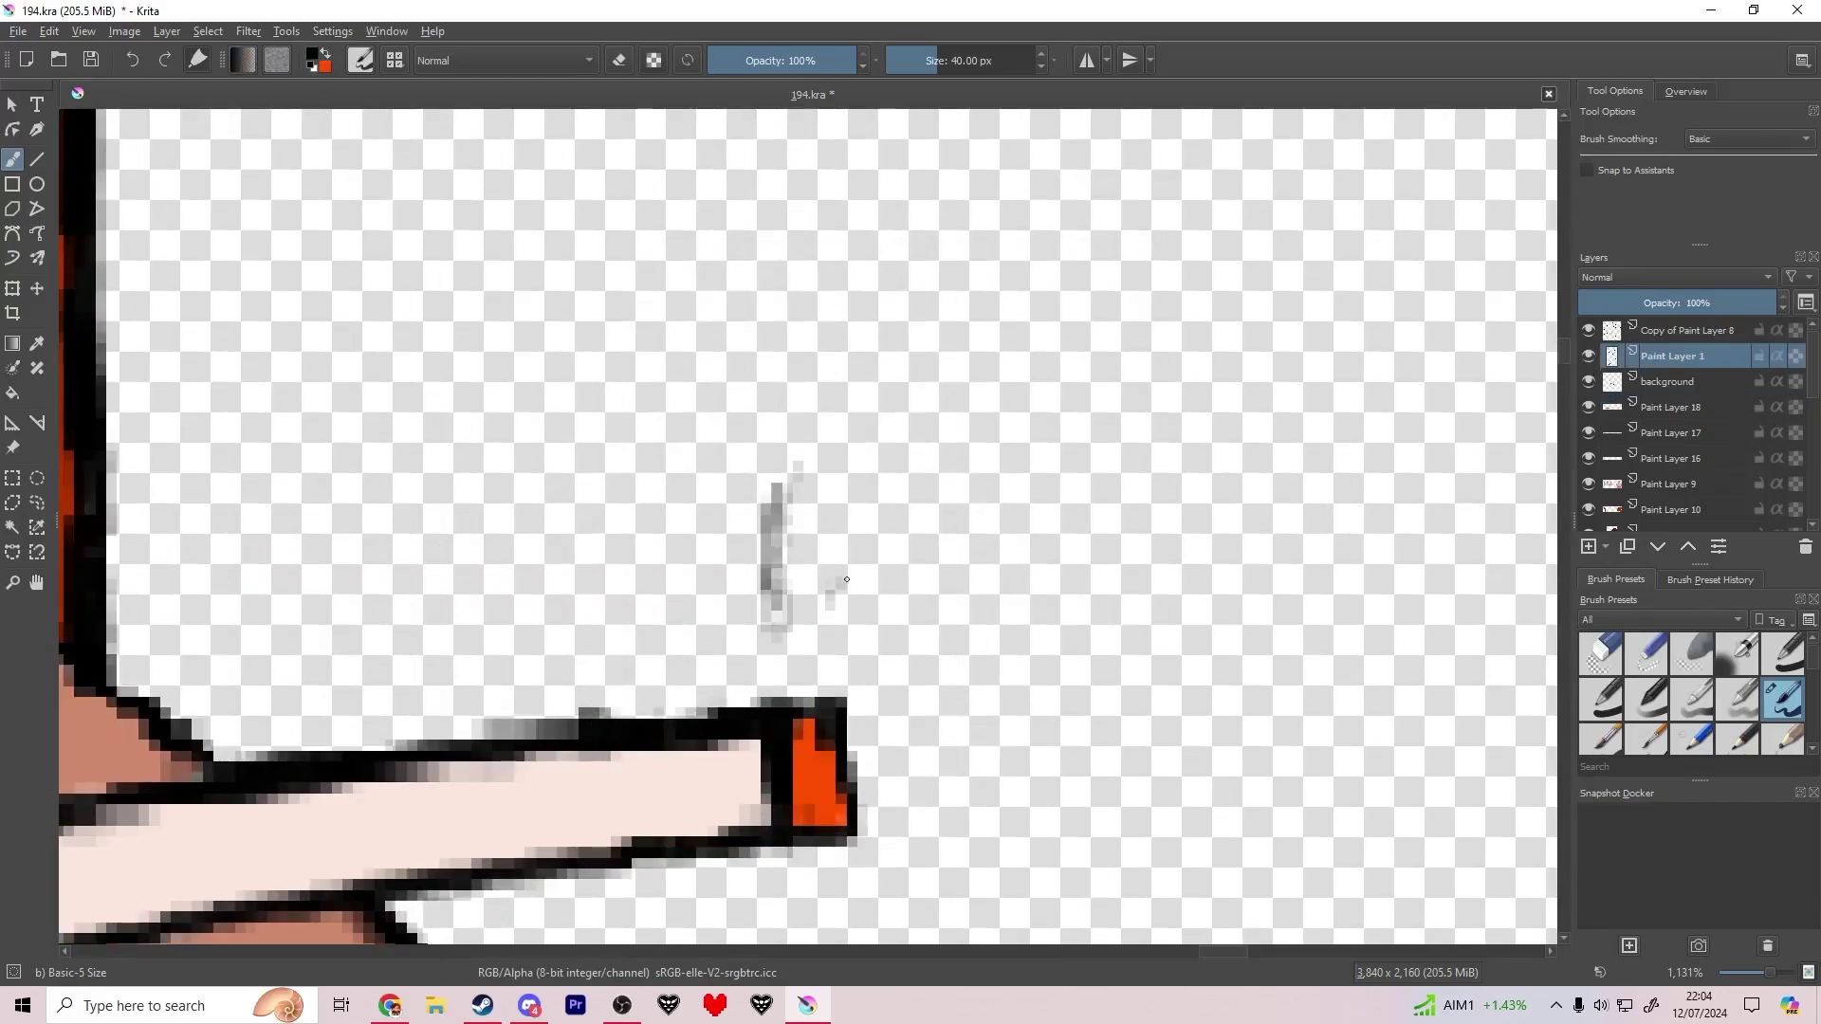
left_click_drag(902, 547, 896, 327)
left_click_drag(730, 493, 688, 545)
mouse_move(755, 289)
left_mouse_down()
mouse_move(783, 190)
mouse_move(872, 233)
left_mouse_up()
scroll(791, 351, "down", 10)
left_click_drag(639, 410, 998, 473)
key("ctrl+s")
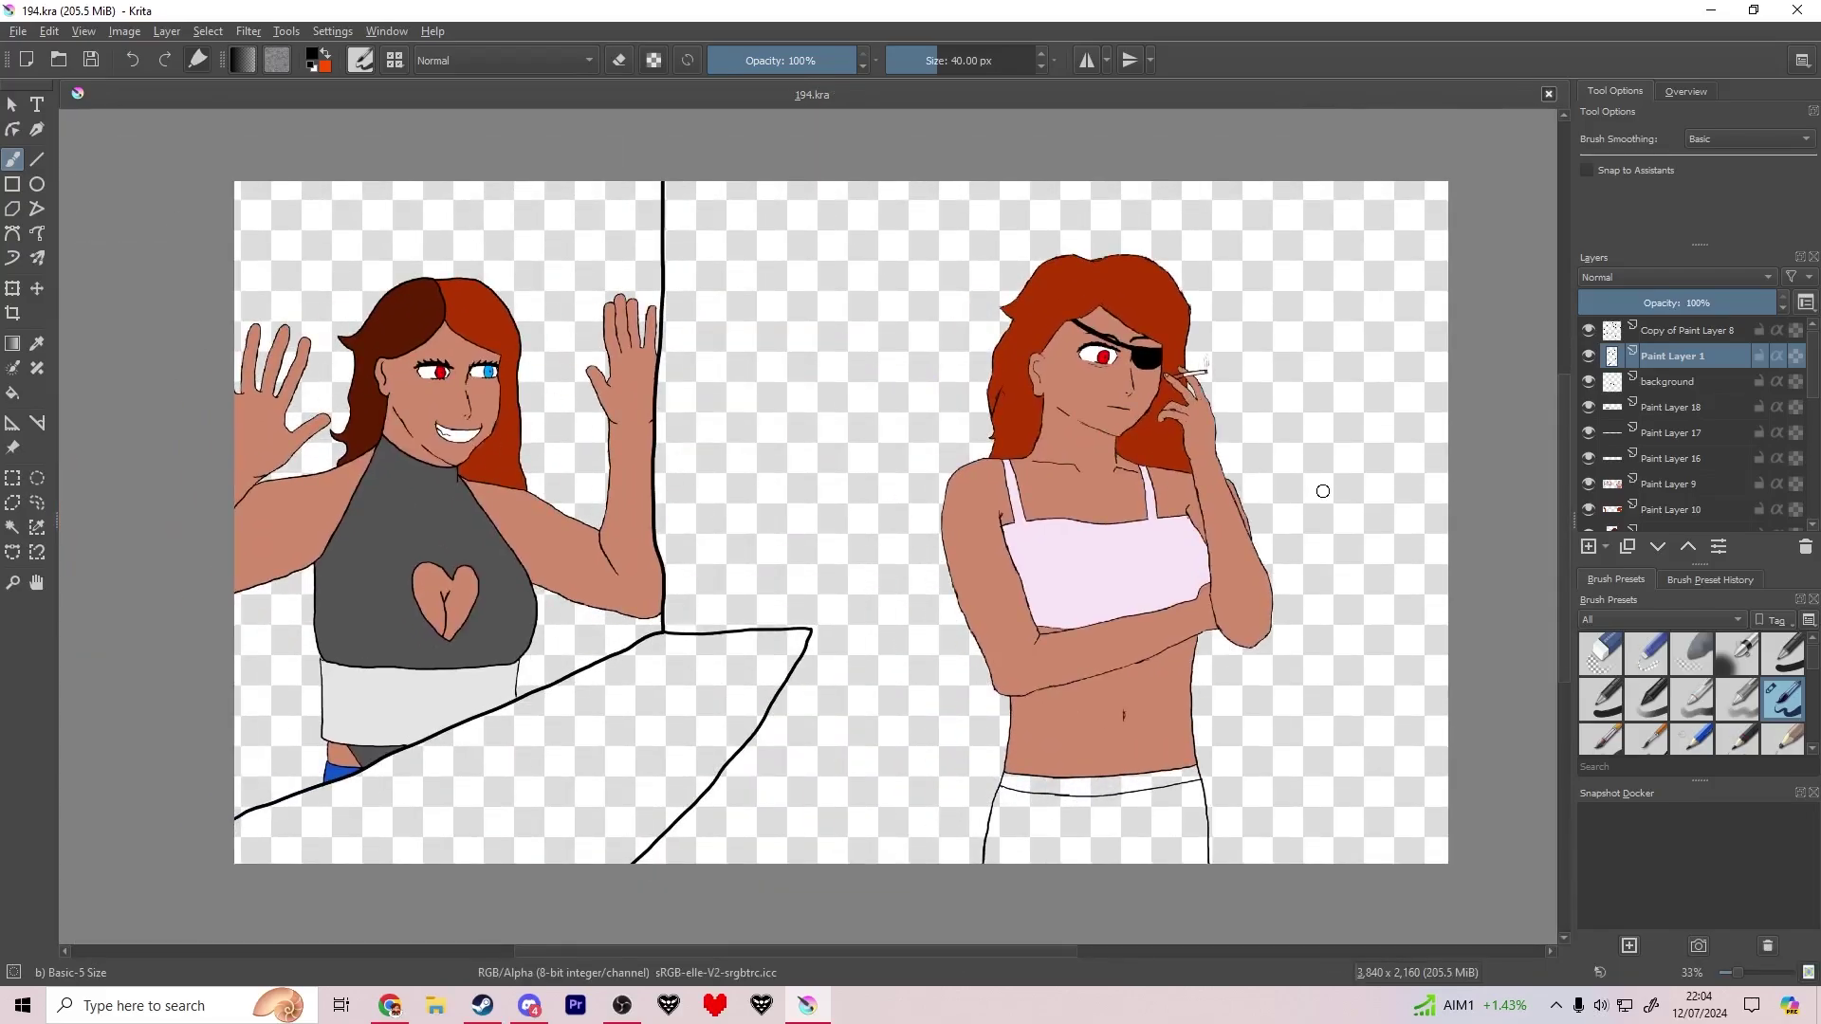